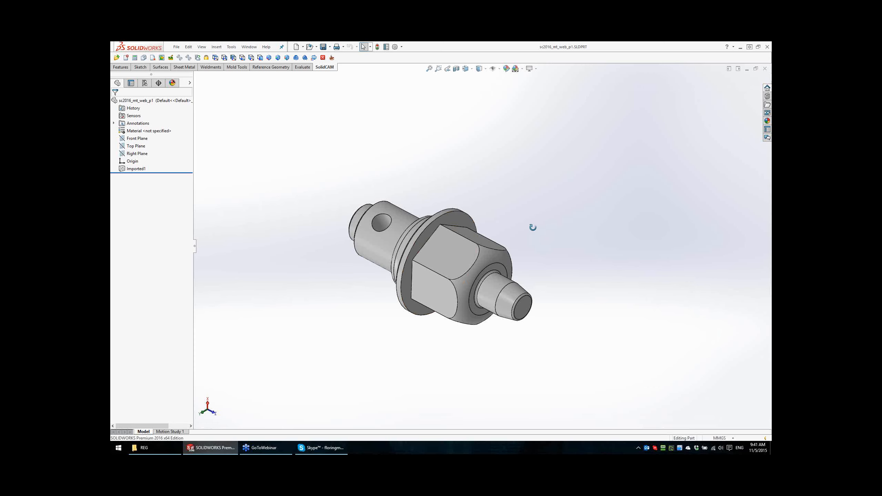
Step: Create a new SolidCAM Mill-Turn CAM-Part named SC2016_MT_WEB_P1-2 from the open imported part
{"action": "mouse_move", "coordinate": [531, 227]}
{"action": "middle_mouse_down"}
{"action": "mouse_move", "coordinate": [545, 180]}
{"action": "mouse_move", "coordinate": [527, 205]}
{"action": "mouse_move", "coordinate": [518, 195]}
{"action": "mouse_move", "coordinate": [525, 236]}
{"action": "middle_mouse_up"}
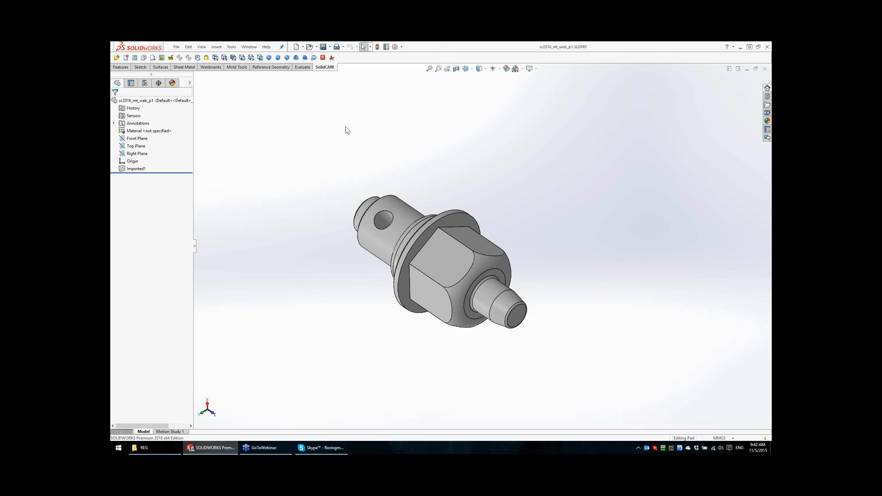
{"action": "left_click", "coordinate": [231, 48]}
{"action": "mouse_move", "coordinate": [258, 74]}
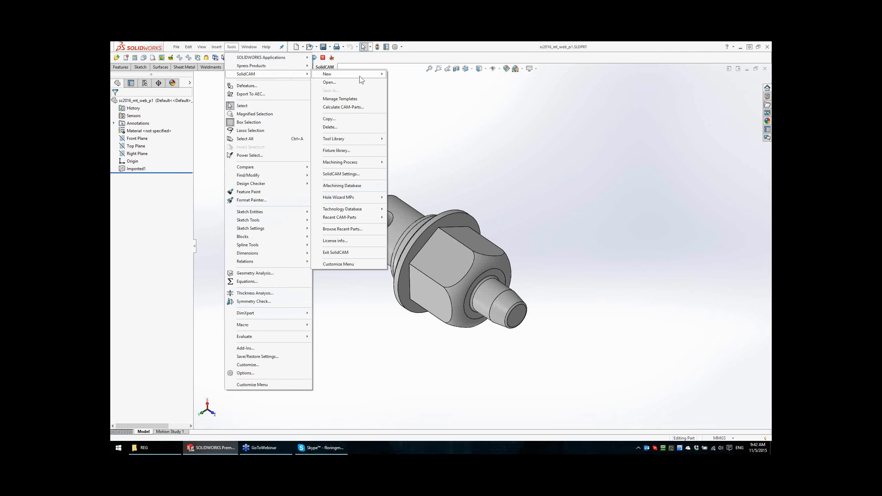
{"action": "mouse_move", "coordinate": [359, 76]}
{"action": "left_click", "coordinate": [403, 99]}
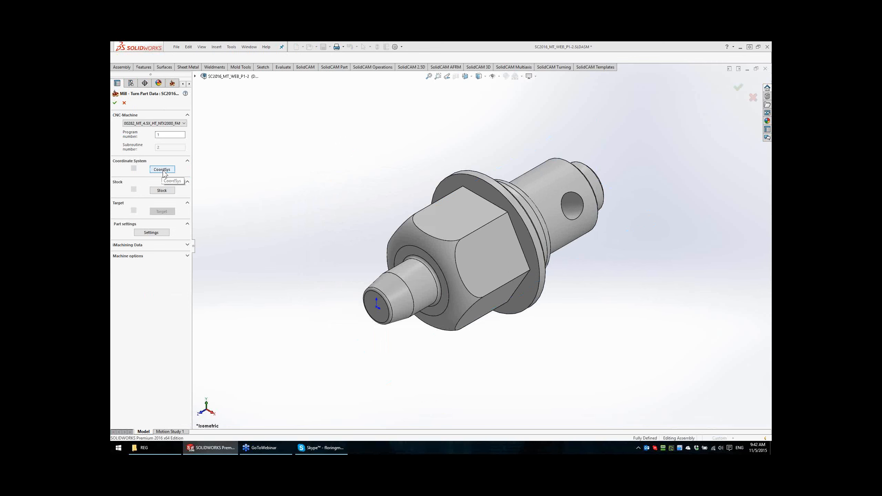
Step: Define the machine coordinate system from the flange's round outer face with its origin at Center of revolution face, and accept the part data
{"action": "left_click", "coordinate": [162, 170]}
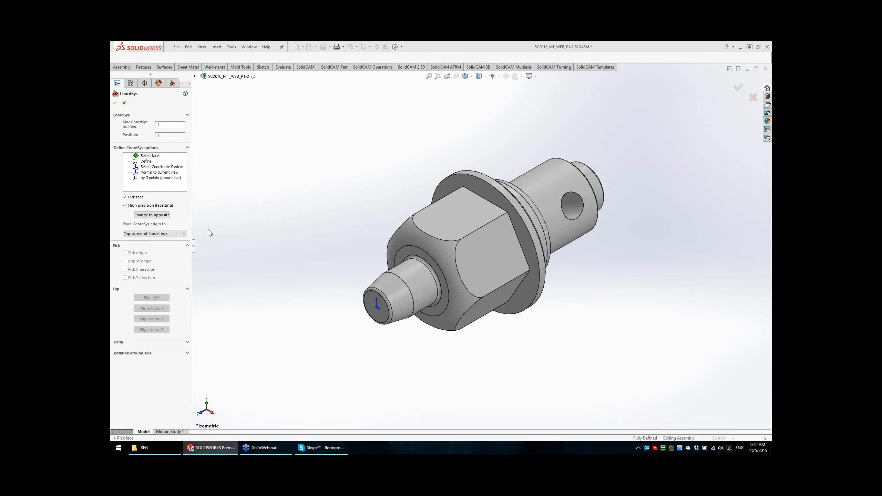
{"action": "left_click", "coordinate": [153, 234]}
{"action": "left_click", "coordinate": [151, 249]}
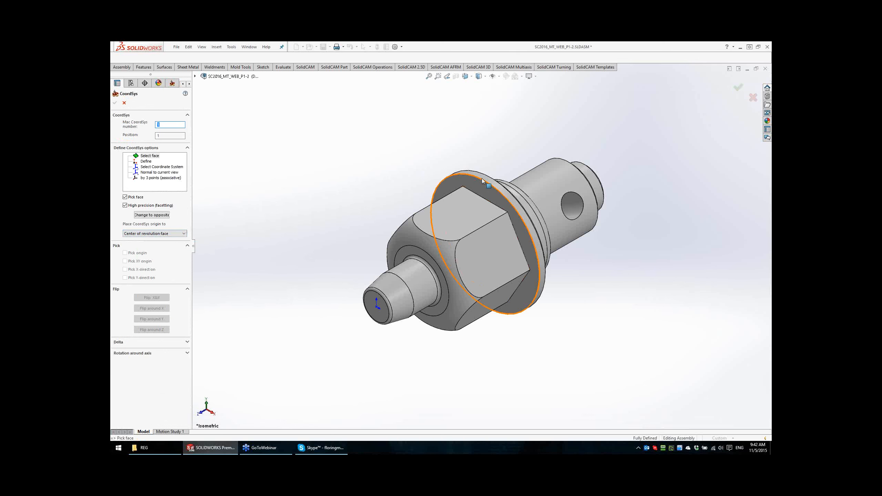
{"action": "left_click", "coordinate": [454, 175]}
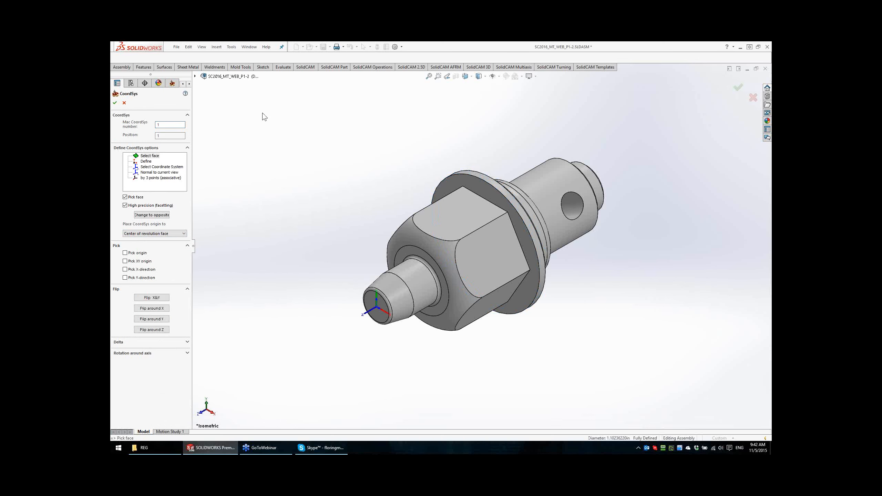
{"action": "left_click", "coordinate": [115, 104]}
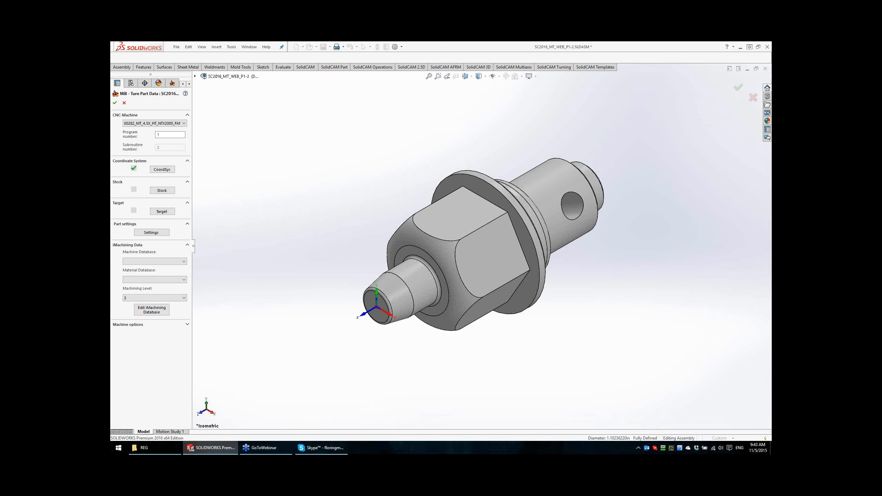
{"action": "left_click", "coordinate": [114, 102]}
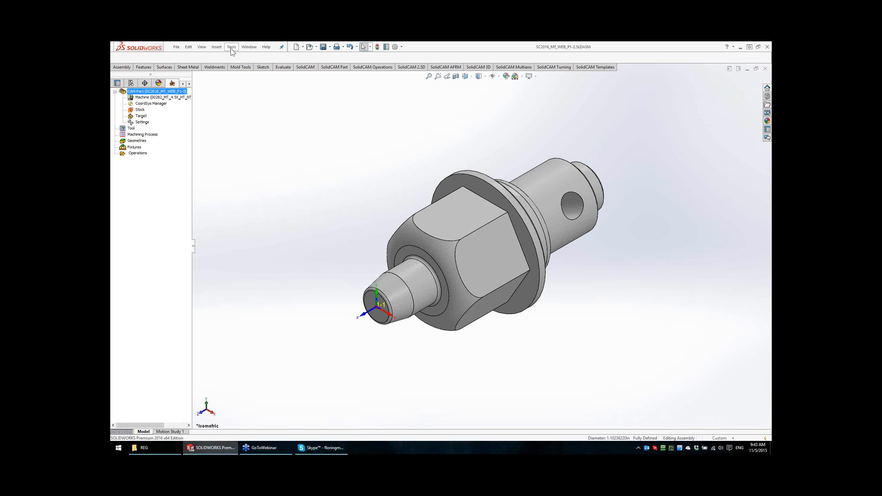
Step: Define a cylindrical stock around the solid with offsets of 2 right (+Z), 10 left (-Z), 2 external and 0 internal diameter
{"action": "middle_click_drag", "start_coordinate": [324, 211], "coordinate": [508, 265]}
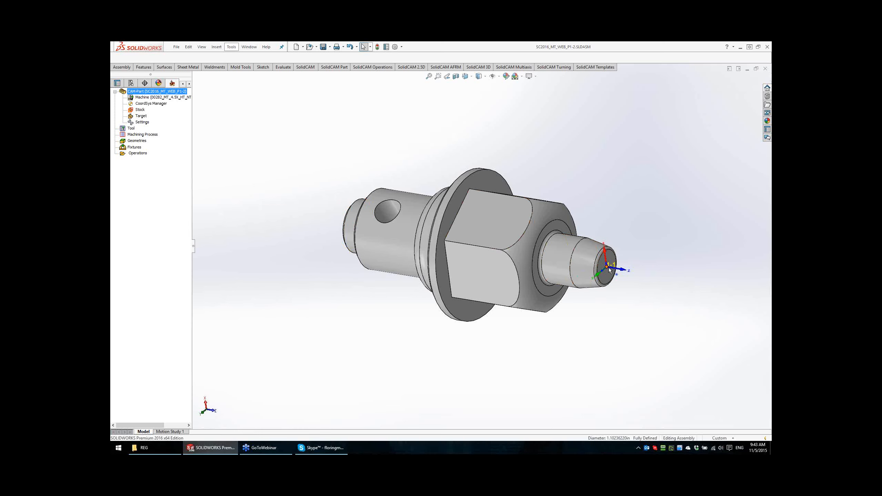
{"action": "scroll", "coordinate": [633, 252], "scroll_direction": "up", "scroll_amount": 1}
{"action": "scroll", "coordinate": [569, 264], "scroll_direction": "down", "scroll_amount": 3}
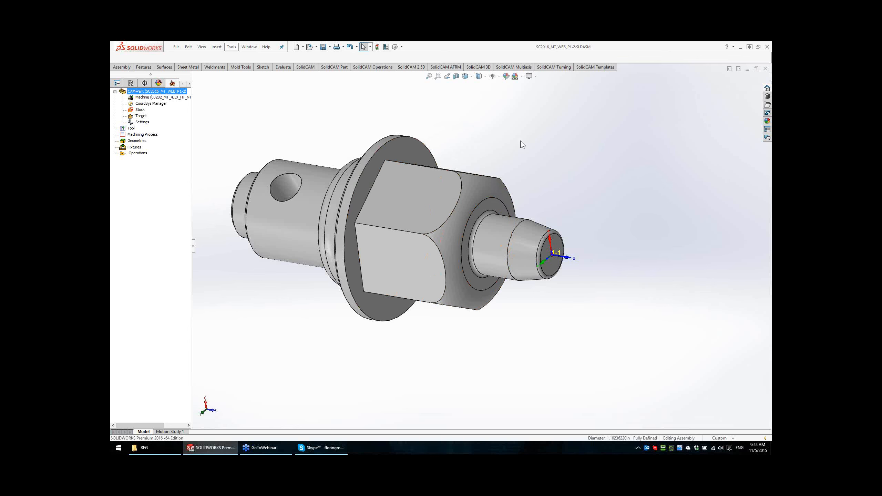
{"action": "middle_click_drag", "start_coordinate": [521, 142], "coordinate": [520, 157]}
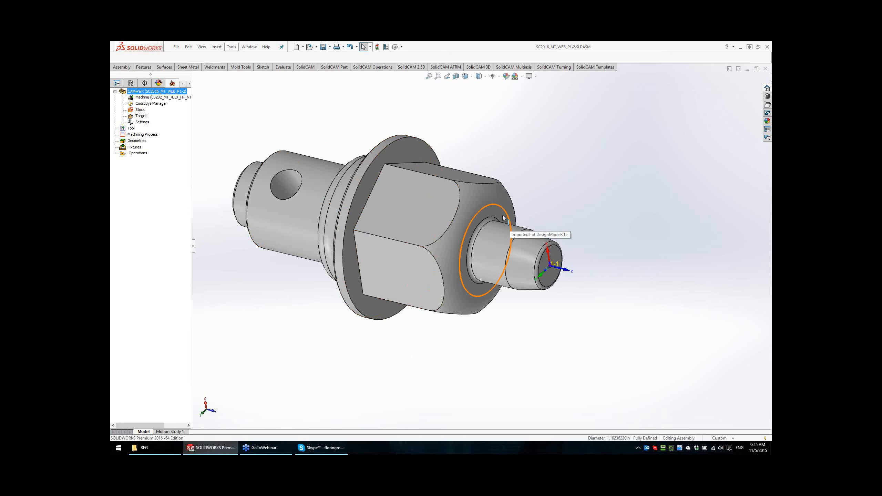
{"action": "left_click", "coordinate": [140, 110]}
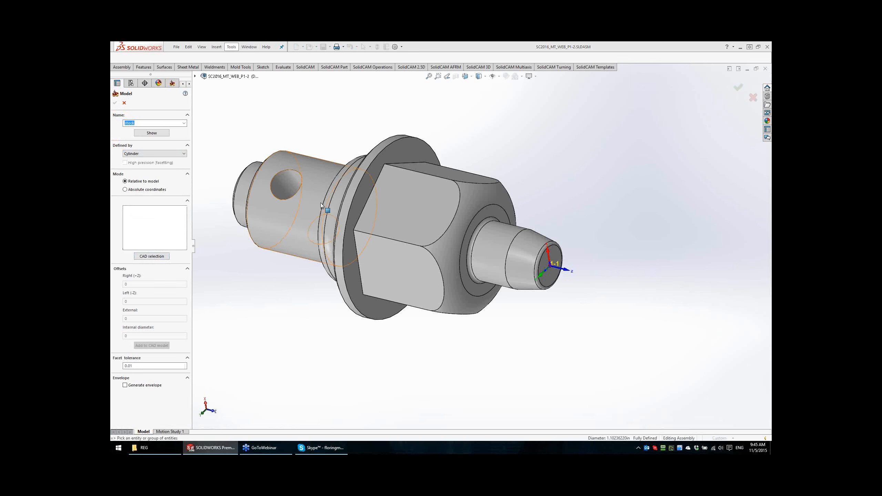
{"action": "left_click", "coordinate": [317, 192]}
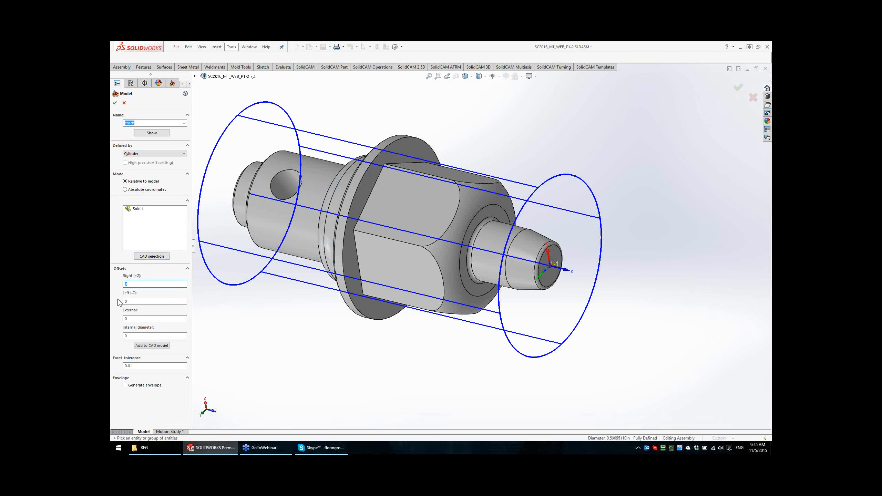
{"action": "type", "text": "2"}
{"action": "left_click", "coordinate": [131, 302]}
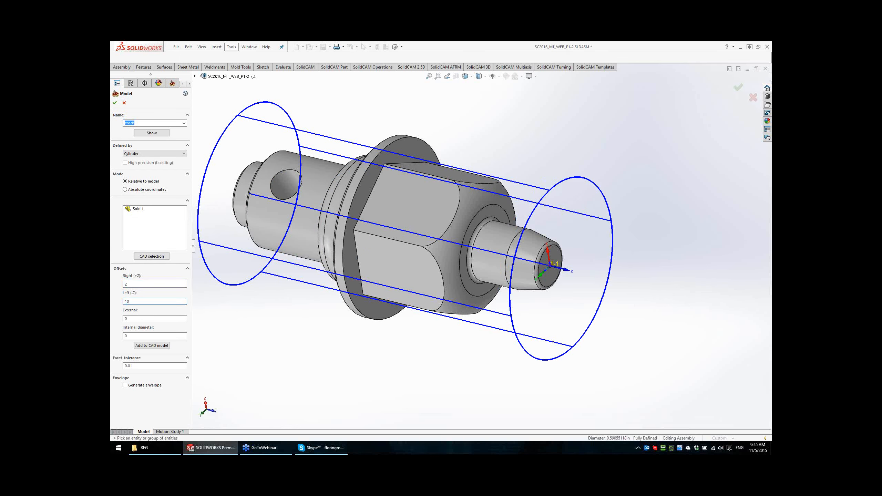
{"action": "left_click", "coordinate": [140, 318]}
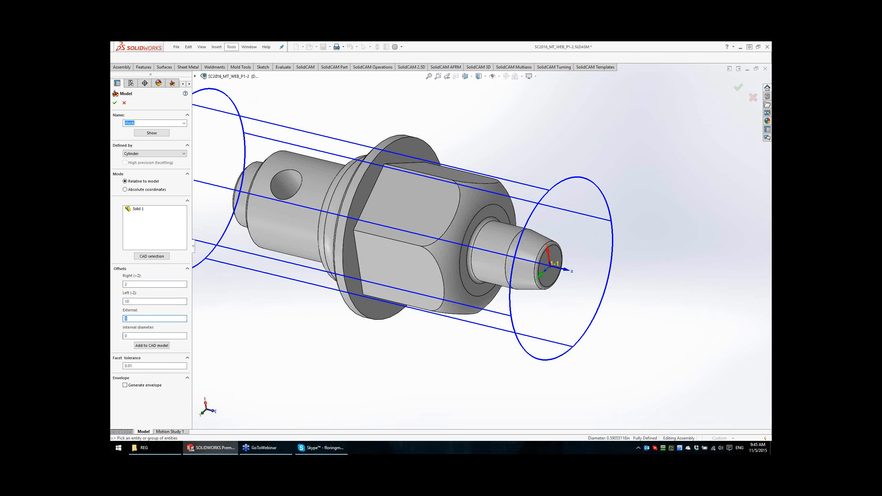
{"action": "type", "text": "2"}
{"action": "left_click", "coordinate": [138, 335]}
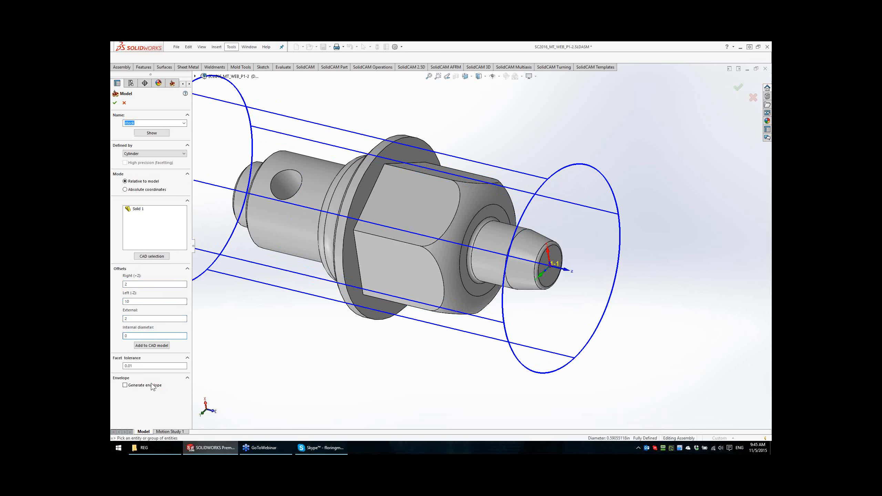
{"action": "left_click", "coordinate": [115, 102]}
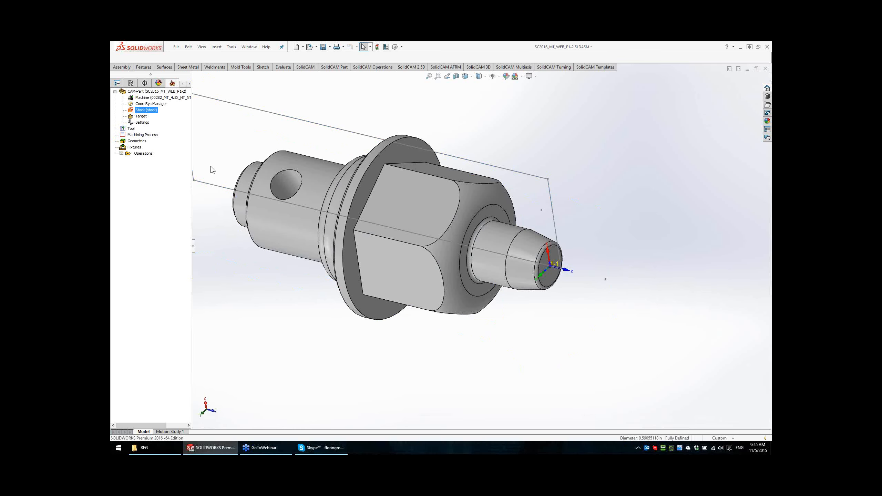
Step: Define the part's solid body as the target model with Envelope generation enabled
{"action": "middle_click_drag", "start_coordinate": [540, 210], "coordinate": [586, 209]}
{"action": "double_click", "coordinate": [141, 117]}
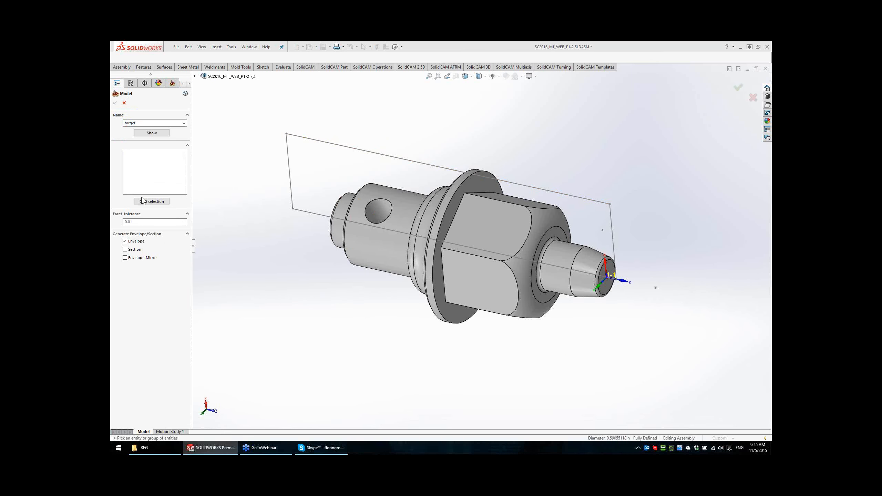
{"action": "left_click", "coordinate": [476, 231]}
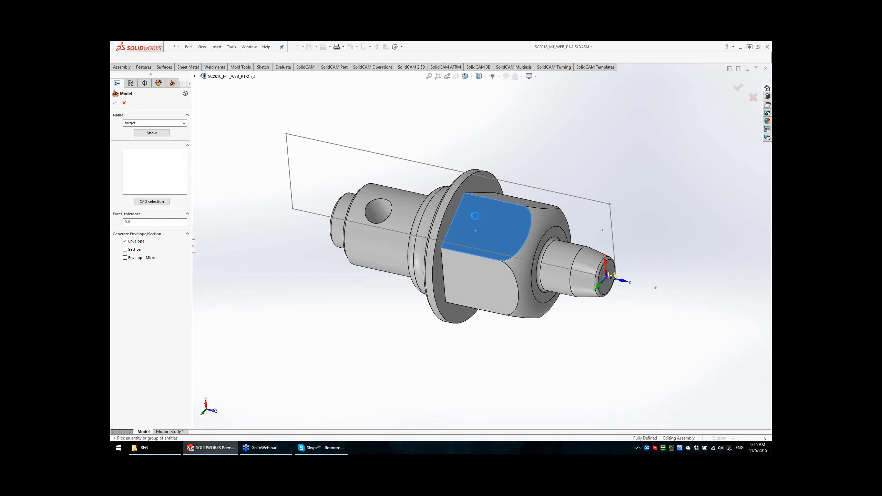
{"action": "left_click", "coordinate": [114, 103]}
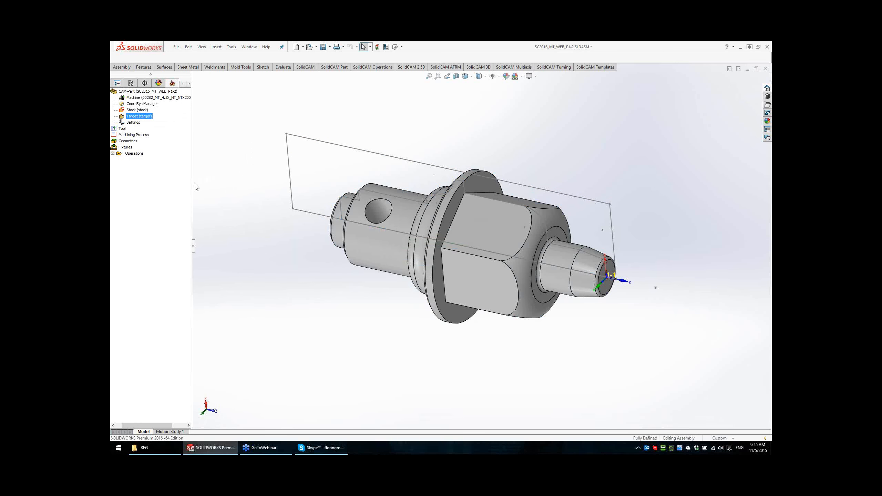
Step: Open the CAM-Part's machine definition and examine the UP_TR turret's Drive Unit and Station_1 parameters
{"action": "left_click_drag", "start_coordinate": [192, 181], "coordinate": [225, 183]}
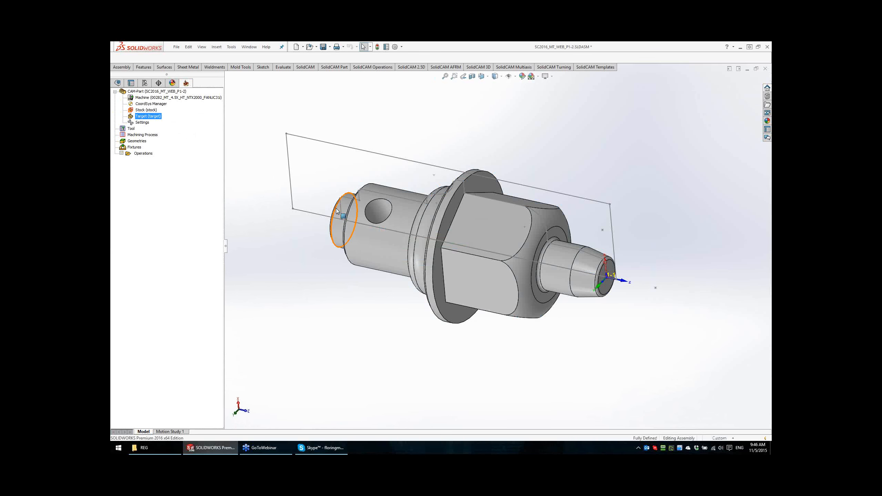
{"action": "mouse_move", "coordinate": [469, 215]}
{"action": "middle_mouse_down"}
{"action": "mouse_move", "coordinate": [470, 205]}
{"action": "mouse_move", "coordinate": [464, 214]}
{"action": "middle_mouse_up"}
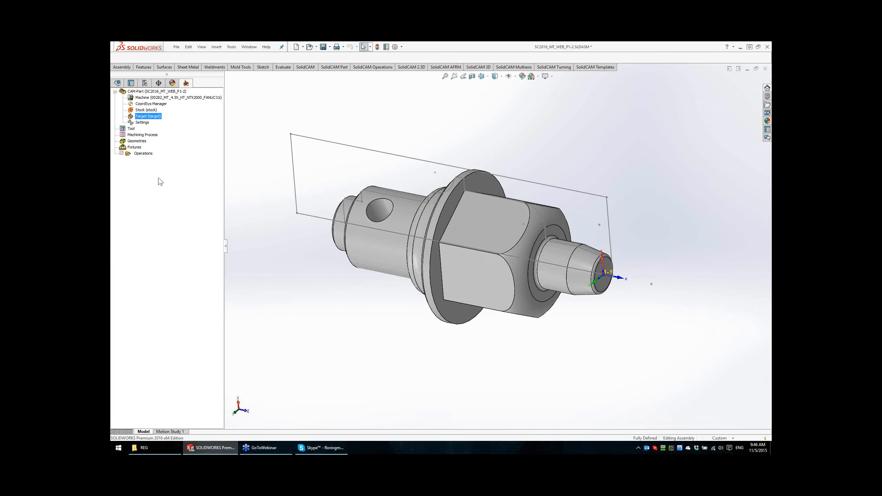
{"action": "left_click", "coordinate": [148, 99]}
{"action": "double_click", "coordinate": [148, 98]}
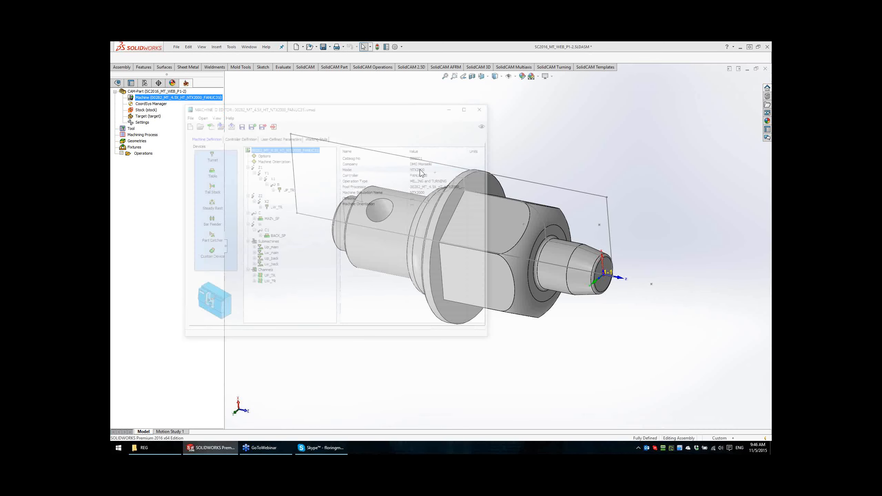
{"action": "left_click_drag", "start_coordinate": [326, 110], "coordinate": [378, 94]}
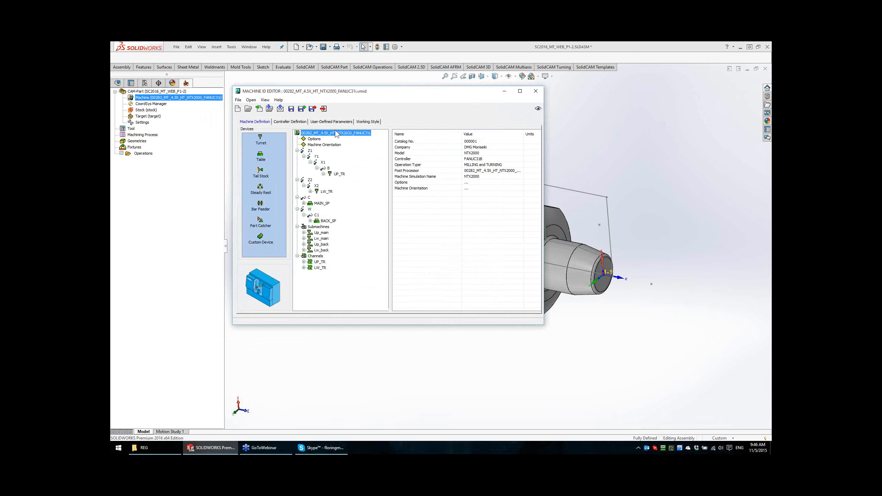
{"action": "left_click", "coordinate": [323, 174]}
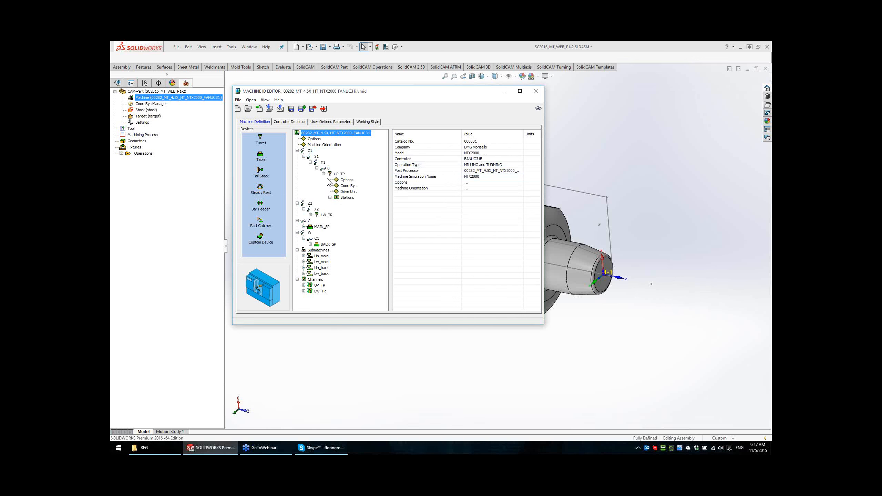
{"action": "left_click", "coordinate": [330, 198]}
{"action": "left_click", "coordinate": [336, 204]}
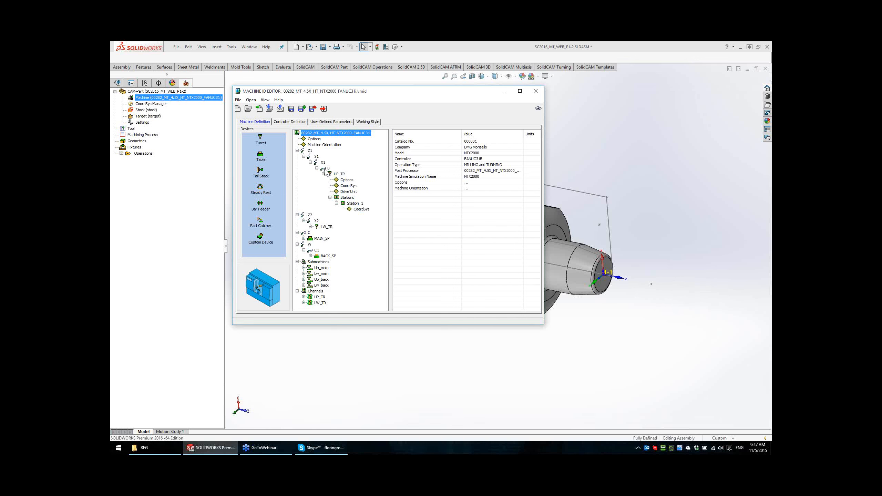
{"action": "left_click", "coordinate": [348, 191]}
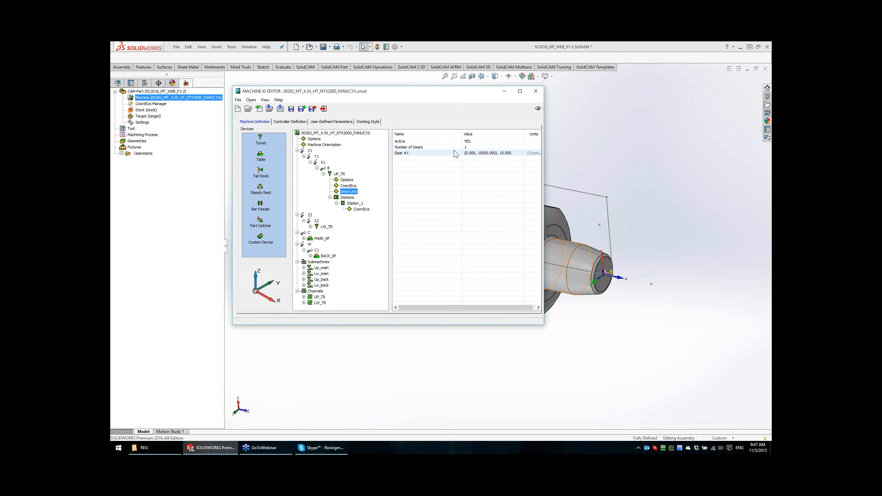
{"action": "left_click", "coordinate": [356, 204]}
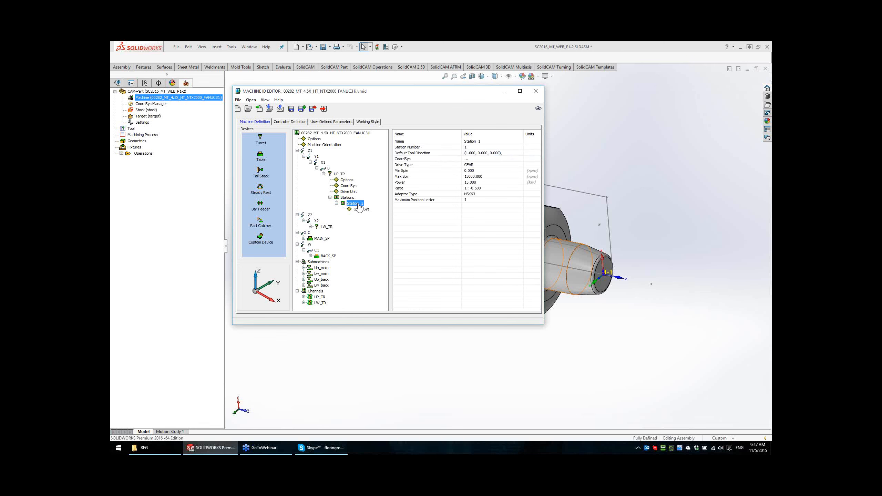
Step: Set the drive type of UP_TR's Station_1 to NOT DRIVEN
{"action": "left_click", "coordinate": [485, 165]}
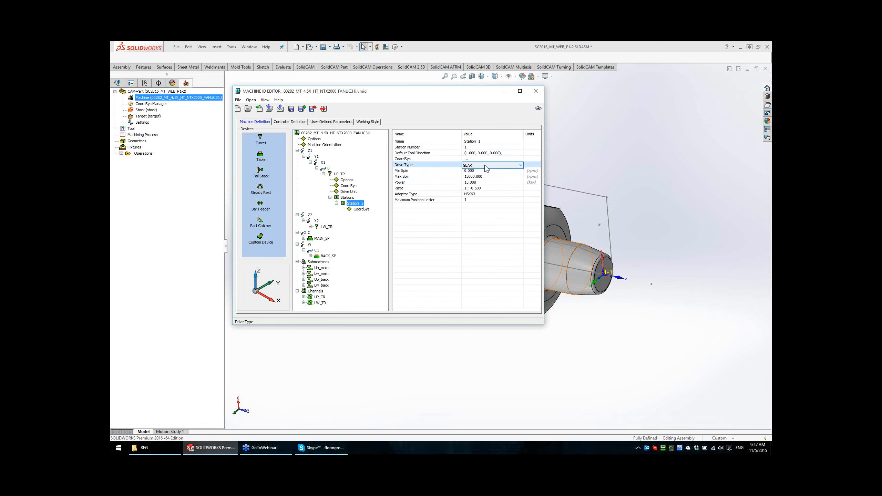
{"action": "left_click", "coordinate": [485, 166]}
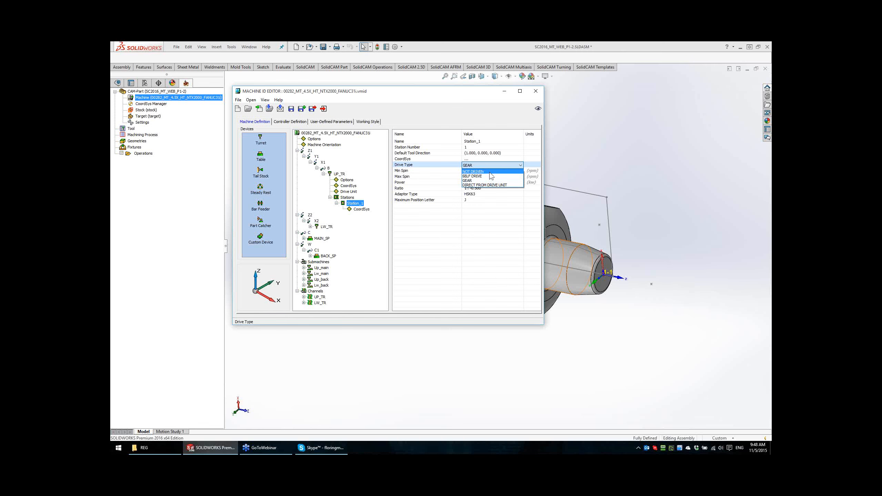
{"action": "left_click", "coordinate": [490, 172]}
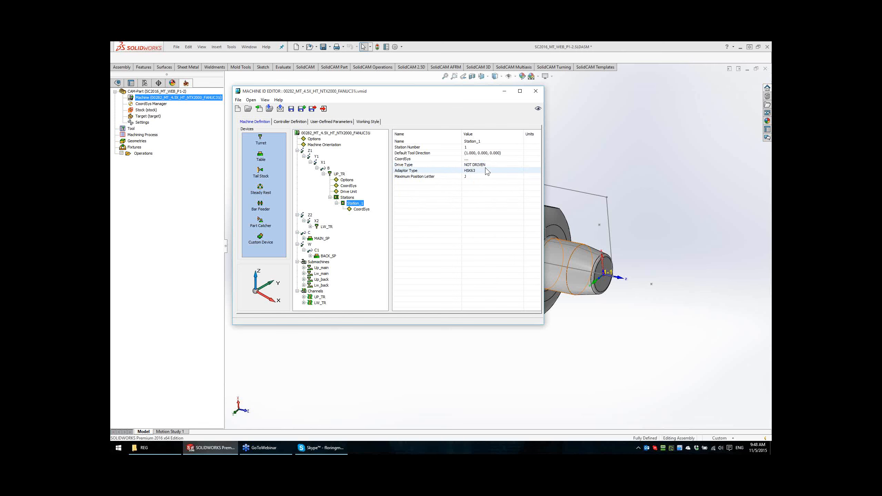
Step: Set the drive type of UP_TR's Station_1 to DIRECT FROM DRIVE UNIT
{"action": "left_click", "coordinate": [489, 165]}
{"action": "left_click", "coordinate": [489, 165]}
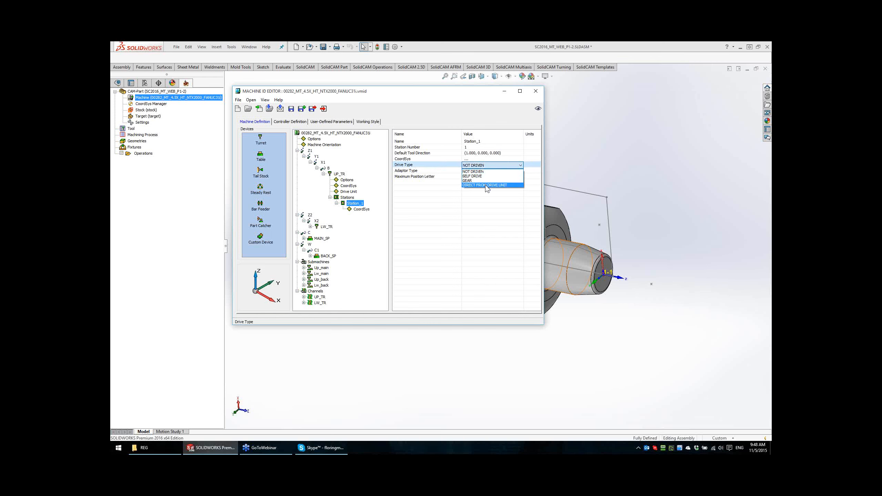
{"action": "left_click", "coordinate": [485, 185]}
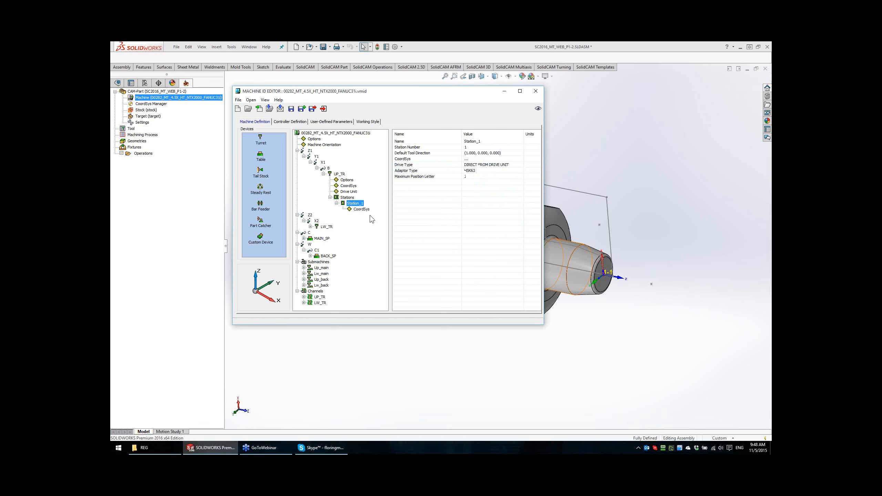
Step: Expand the LW_TR turret and its stations in the machine definition and examine them
{"action": "left_click", "coordinate": [310, 227]}
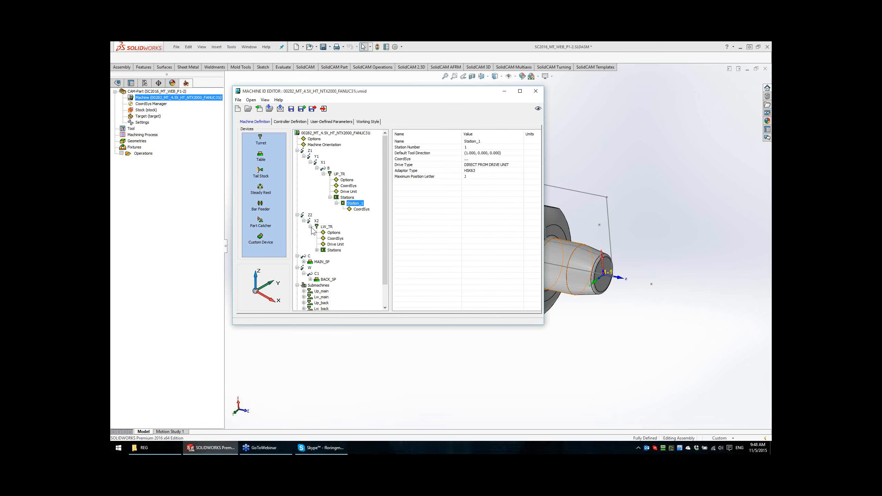
{"action": "left_click", "coordinate": [317, 250]}
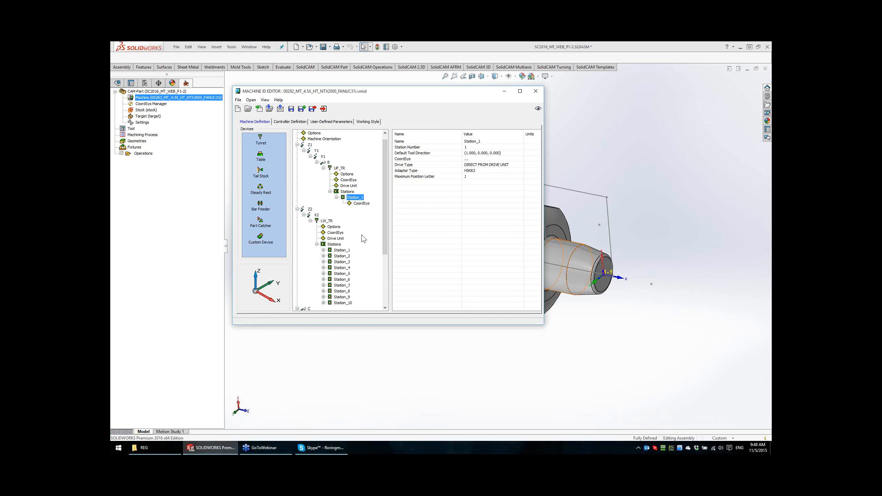
{"action": "scroll", "coordinate": [363, 231], "scroll_direction": "down", "scroll_amount": 3}
{"action": "scroll", "coordinate": [362, 229], "scroll_direction": "up", "scroll_amount": 3}
Step: Examine the User-Defined Parameters, then the Working Style's Trace Output and Gcode Output settings, widening the view to compare UP_TR and LW_TR
{"action": "left_click", "coordinate": [320, 126]}
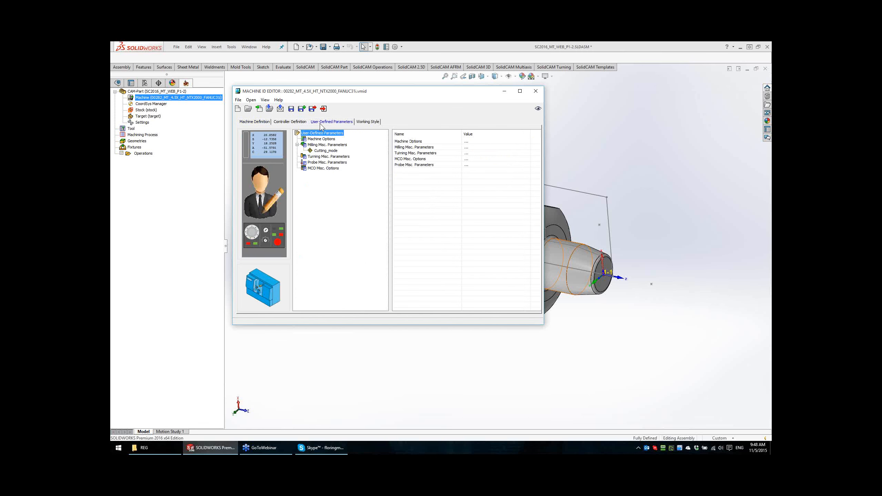
{"action": "left_click", "coordinate": [365, 122]}
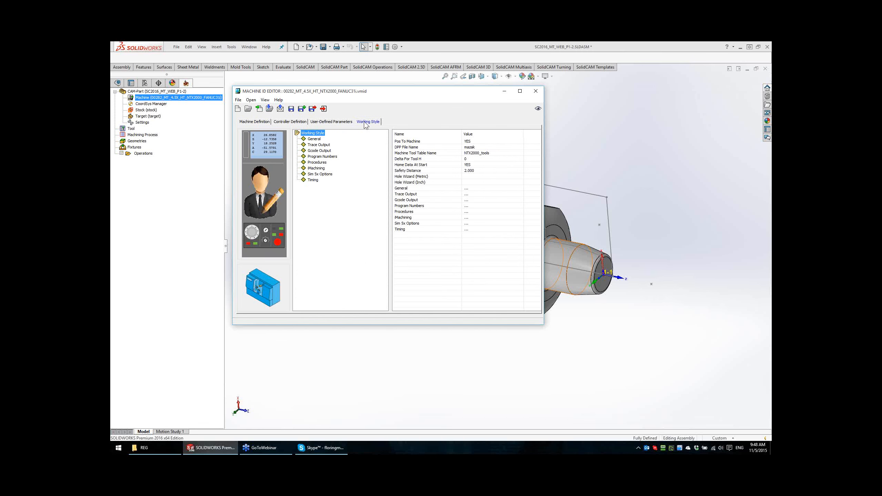
{"action": "left_click", "coordinate": [316, 146]}
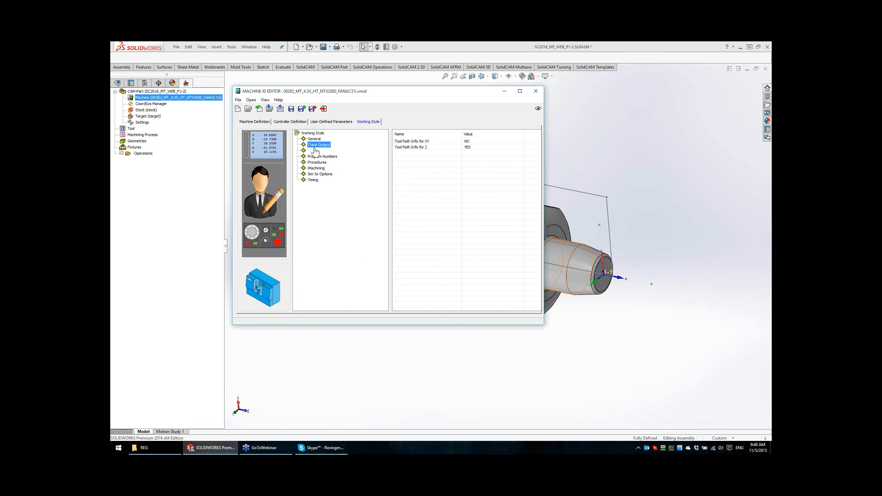
{"action": "left_click", "coordinate": [315, 151]}
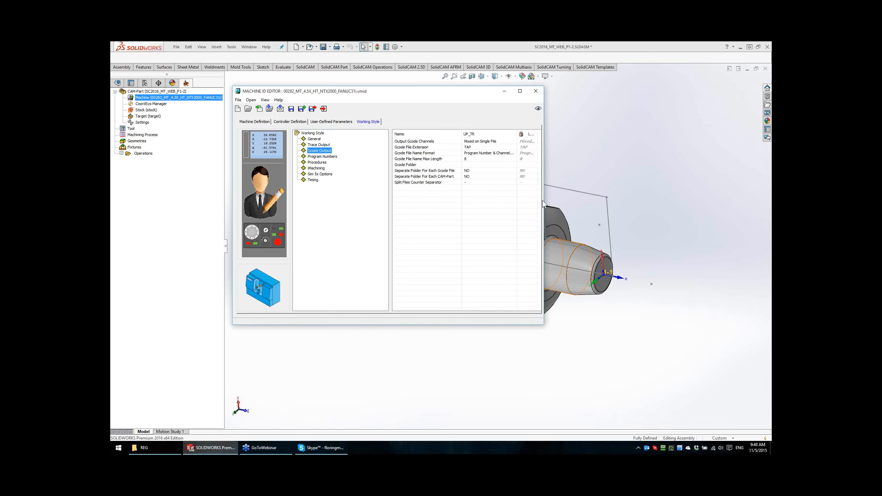
{"action": "left_click_drag", "start_coordinate": [543, 200], "coordinate": [573, 199]}
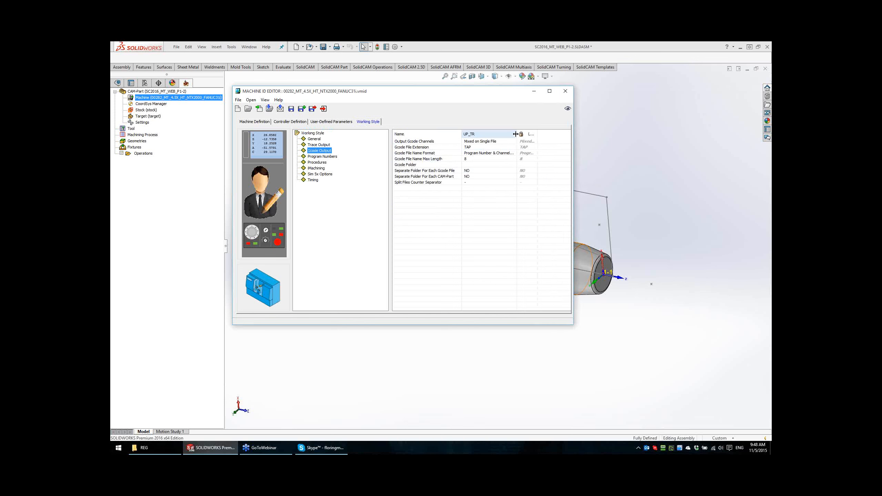
{"action": "left_click_drag", "start_coordinate": [517, 134], "coordinate": [540, 133]}
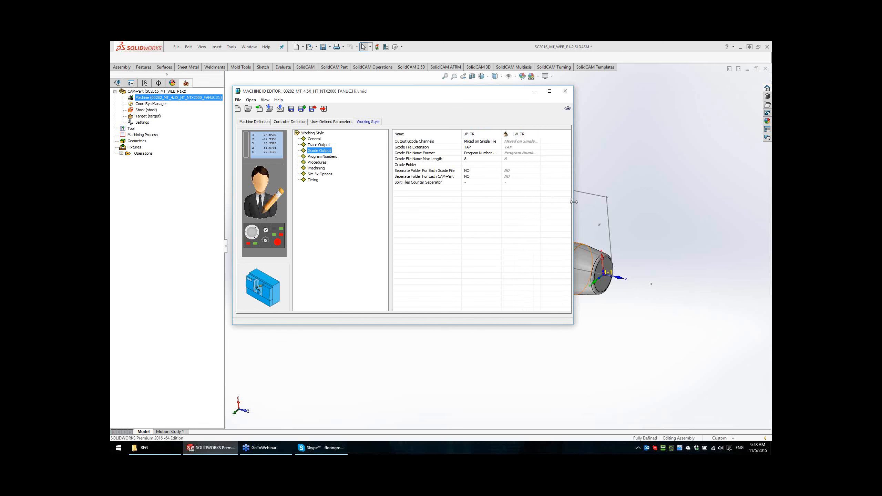
{"action": "left_click_drag", "start_coordinate": [573, 201], "coordinate": [605, 196]}
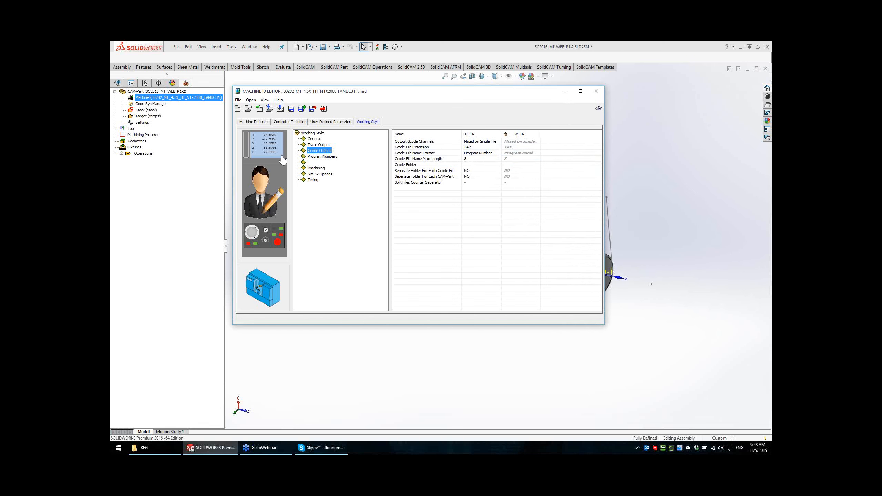
Step: Examine the Working Style's Program Numbers, Procedures, iMachining and Sim 5x Options settings, and return to the User-Defined Parameters
{"action": "left_click", "coordinate": [320, 156]}
{"action": "left_click", "coordinate": [316, 162]}
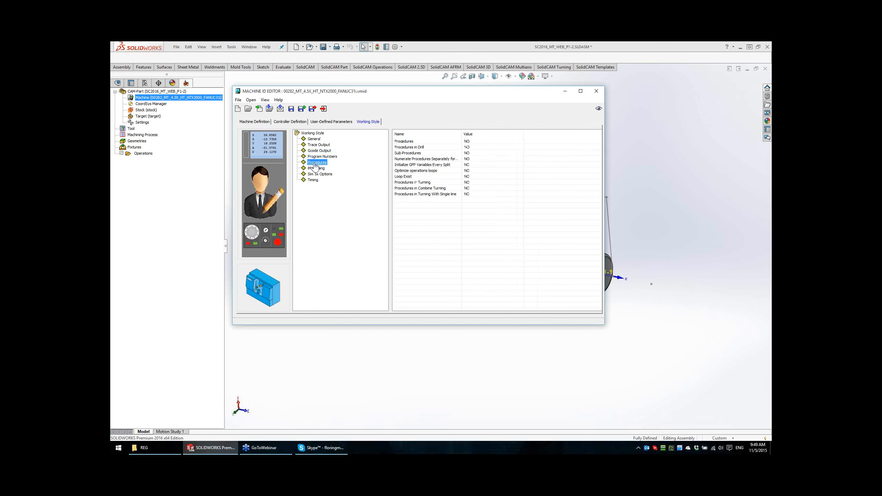
{"action": "left_click", "coordinate": [315, 168]}
{"action": "left_click", "coordinate": [319, 173]}
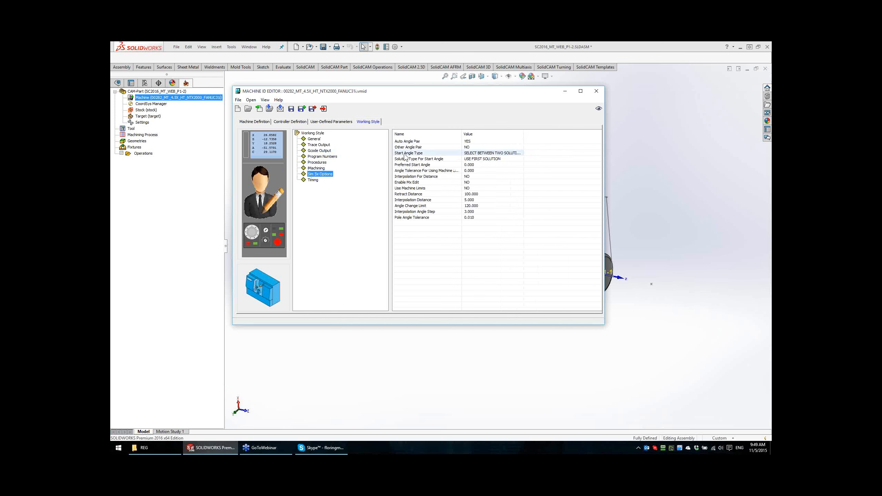
{"action": "left_click", "coordinate": [332, 121]}
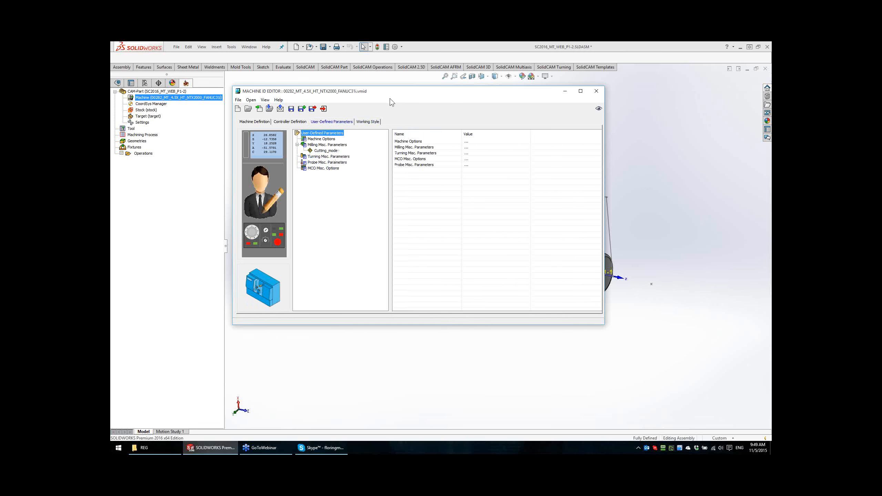
{"action": "left_click_drag", "start_coordinate": [401, 97], "coordinate": [407, 97]}
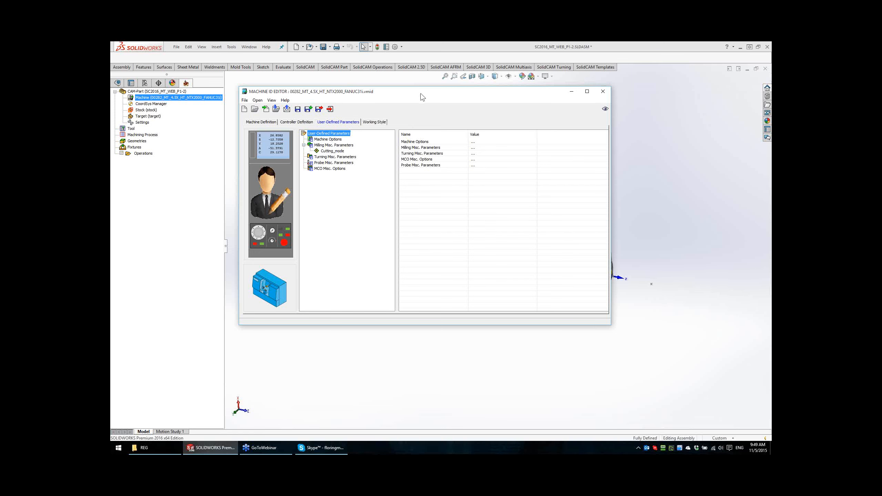
{"action": "mouse_move", "coordinate": [423, 97]}
{"action": "left_mouse_down"}
{"action": "mouse_move", "coordinate": [430, 109]}
{"action": "mouse_move", "coordinate": [421, 97]}
{"action": "left_mouse_up"}
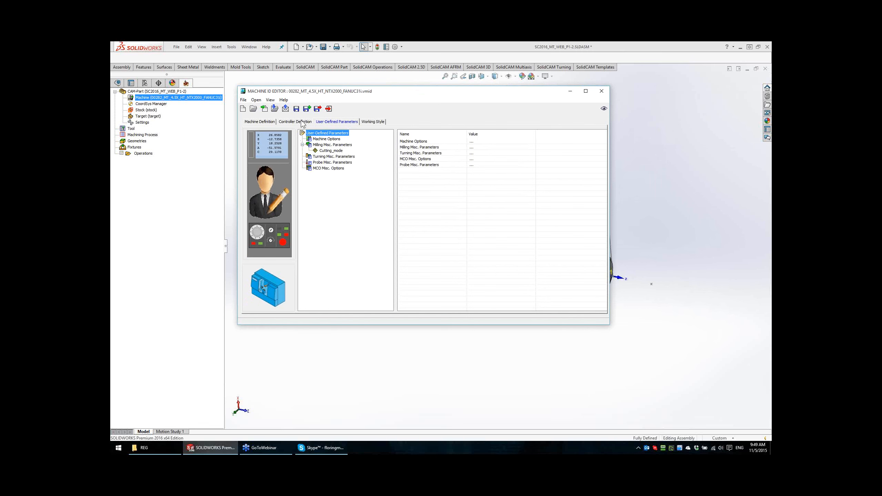
Step: Return to the machine definition's device tree and exit the Machine ID Editor without saving the changes
{"action": "left_click", "coordinate": [302, 121]}
{"action": "left_click", "coordinate": [260, 122]}
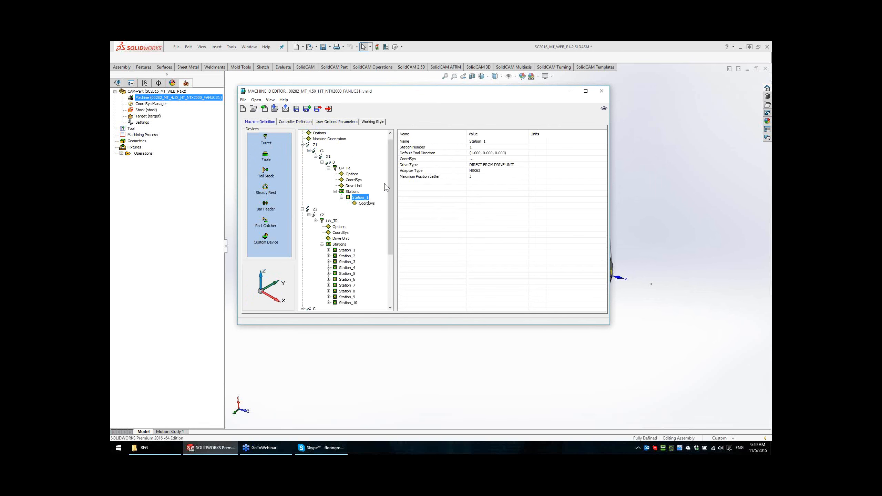
{"action": "mouse_move", "coordinate": [390, 190]}
{"action": "left_mouse_down"}
{"action": "mouse_move", "coordinate": [388, 232]}
{"action": "mouse_move", "coordinate": [392, 191]}
{"action": "left_mouse_up"}
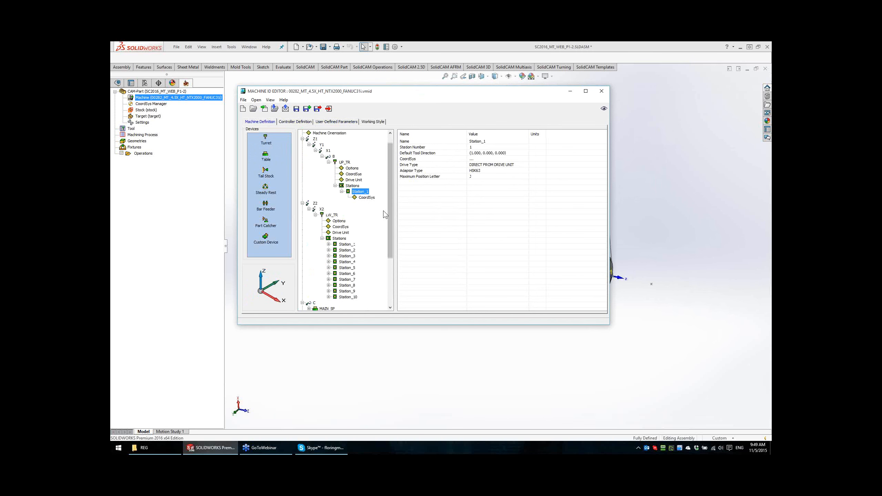
{"action": "left_click", "coordinate": [328, 109]}
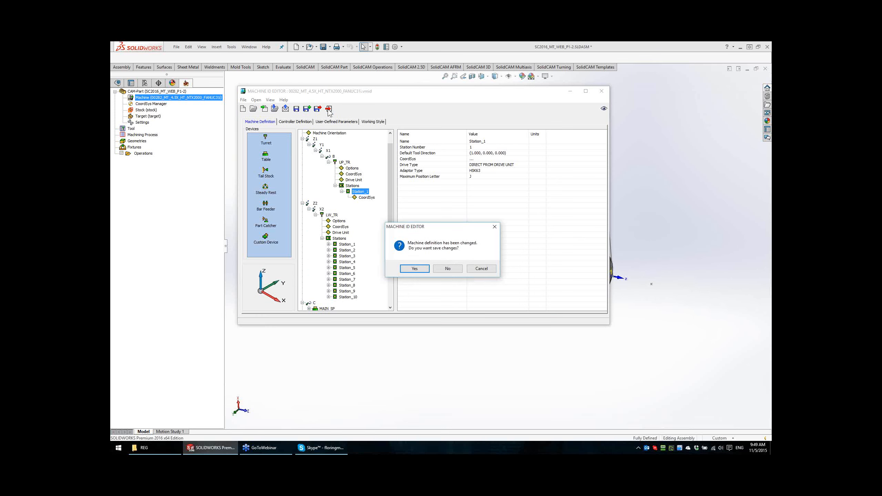
{"action": "left_click", "coordinate": [455, 270]}
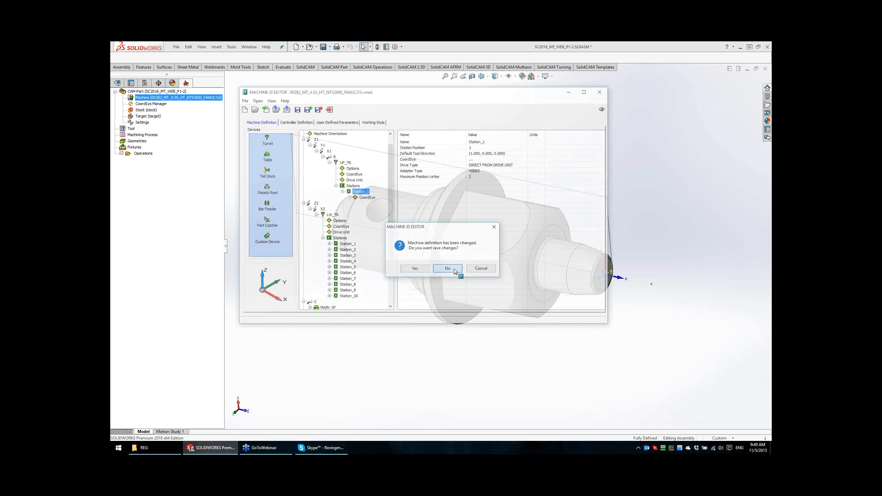
Step: Open the Machine Setup for the CAM-Part's operations and examine the MAIN_SP and BACK_SP table entries alongside the part
{"action": "mouse_move", "coordinate": [420, 180]}
{"action": "middle_mouse_down"}
{"action": "mouse_move", "coordinate": [432, 153]}
{"action": "mouse_move", "coordinate": [419, 166]}
{"action": "middle_mouse_up"}
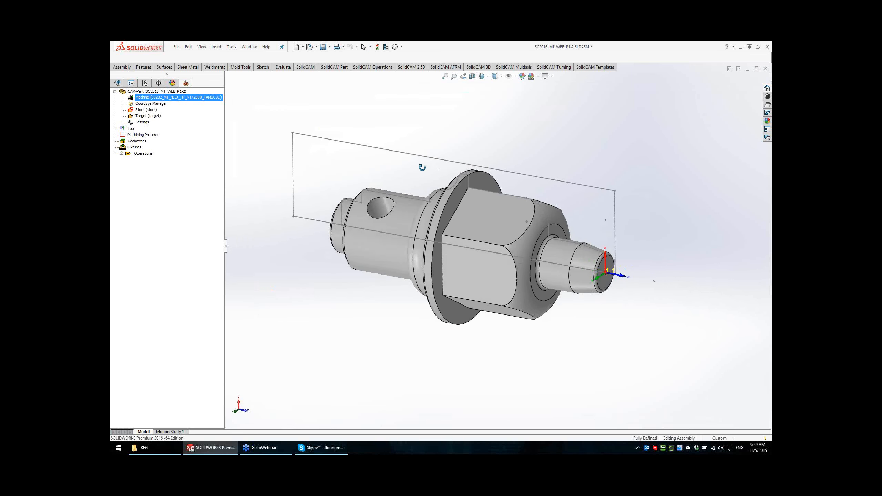
{"action": "right_click", "coordinate": [148, 153]}
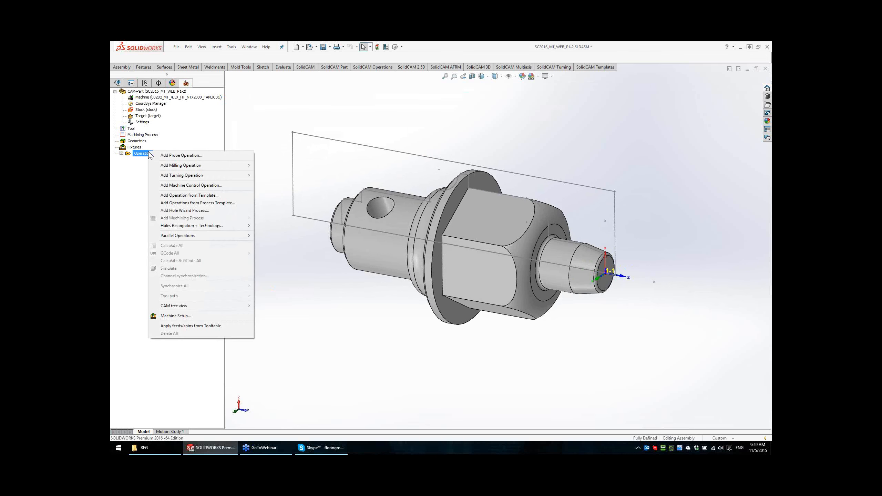
{"action": "left_click", "coordinate": [182, 315]}
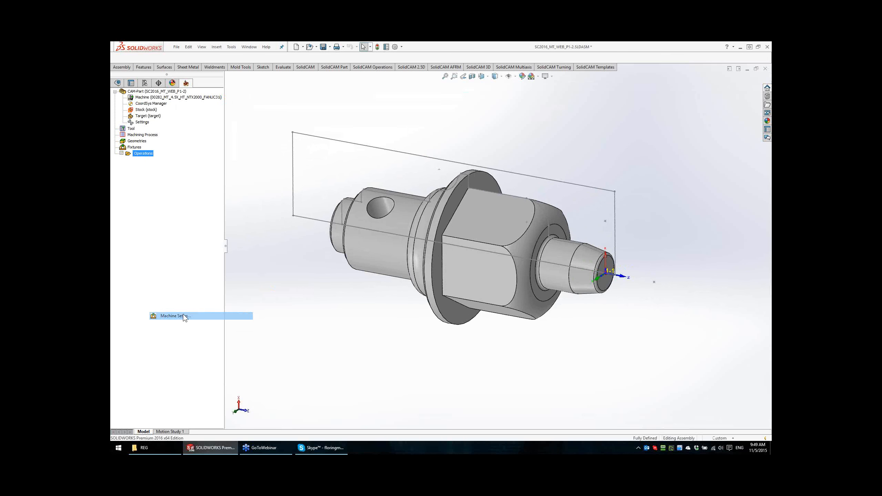
{"action": "left_click_drag", "start_coordinate": [320, 110], "coordinate": [389, 100]}
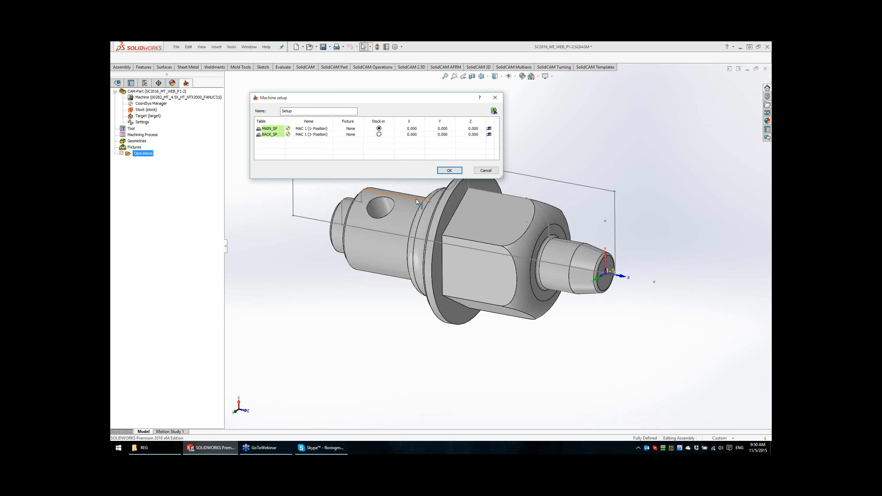
{"action": "left_click", "coordinate": [554, 163]}
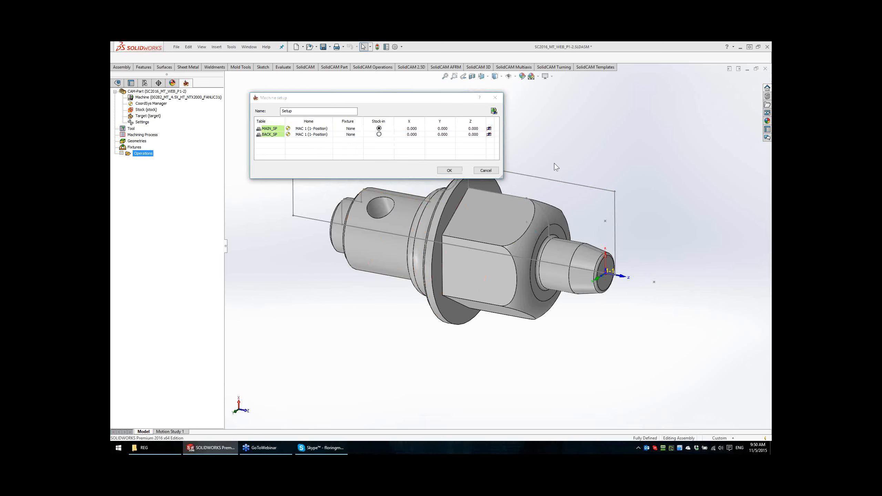
{"action": "scroll", "coordinate": [553, 162], "scroll_direction": "up", "scroll_amount": 3}
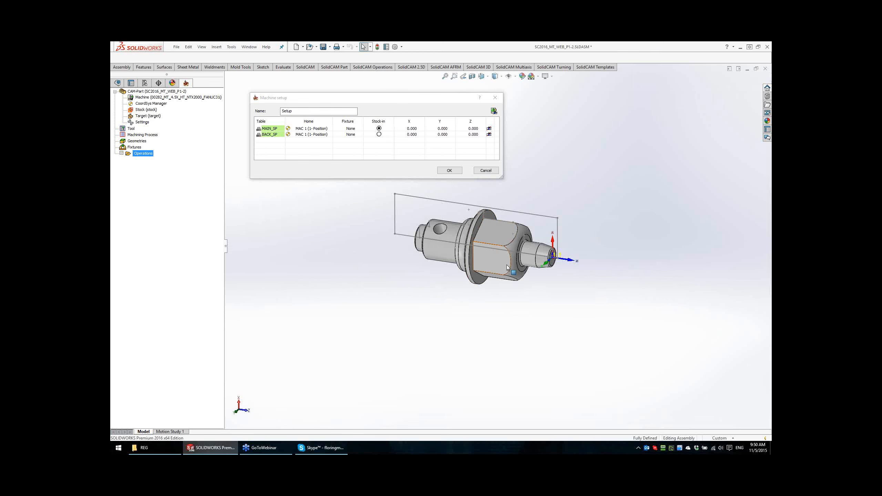
{"action": "scroll", "coordinate": [493, 236], "scroll_direction": "down", "scroll_amount": 5}
{"action": "scroll", "coordinate": [493, 237], "scroll_direction": "up", "scroll_amount": 3}
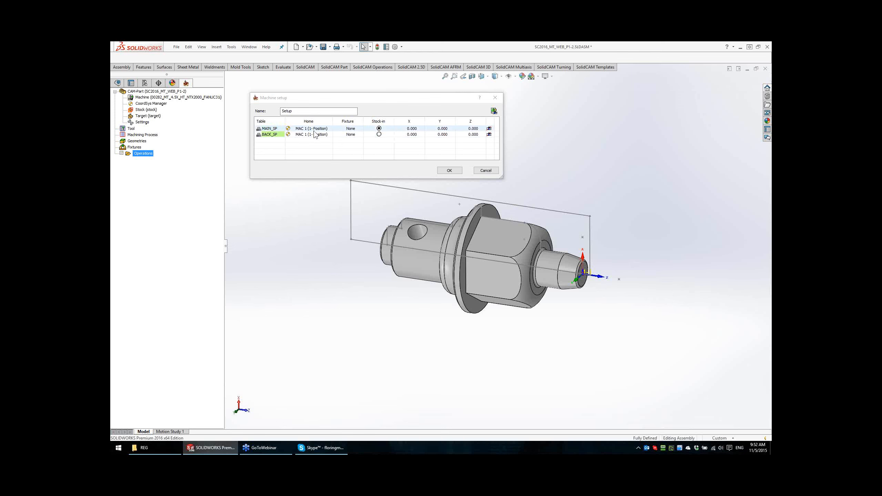
Step: Create a new standard chuck fixture for MAIN_SP using the Clamp entry from the fixture library
{"action": "right_click", "coordinate": [350, 129]}
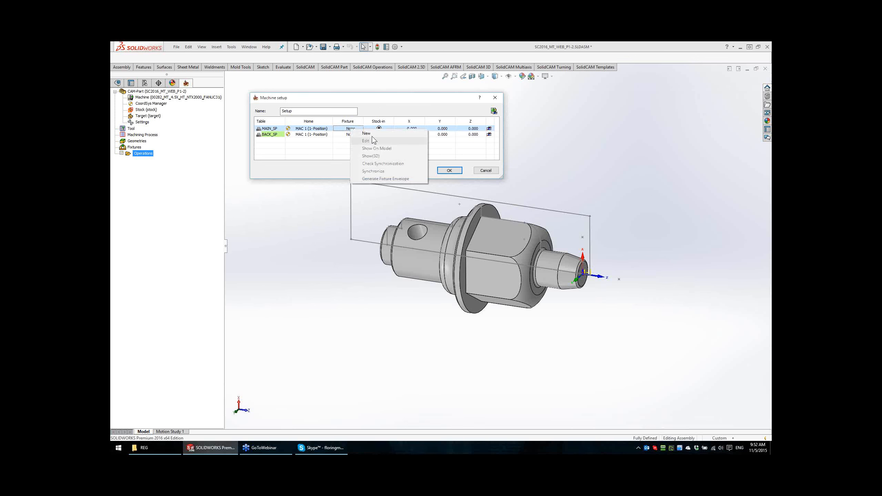
{"action": "left_click", "coordinate": [372, 134]}
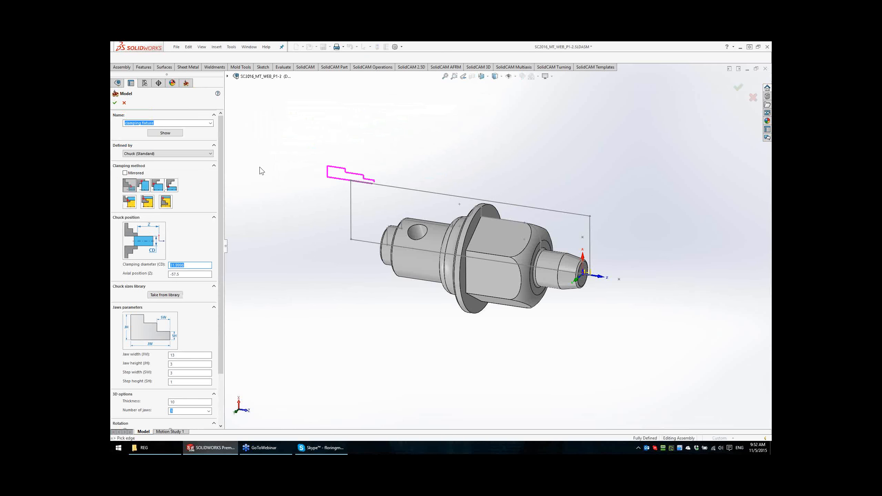
{"action": "left_click", "coordinate": [165, 294]}
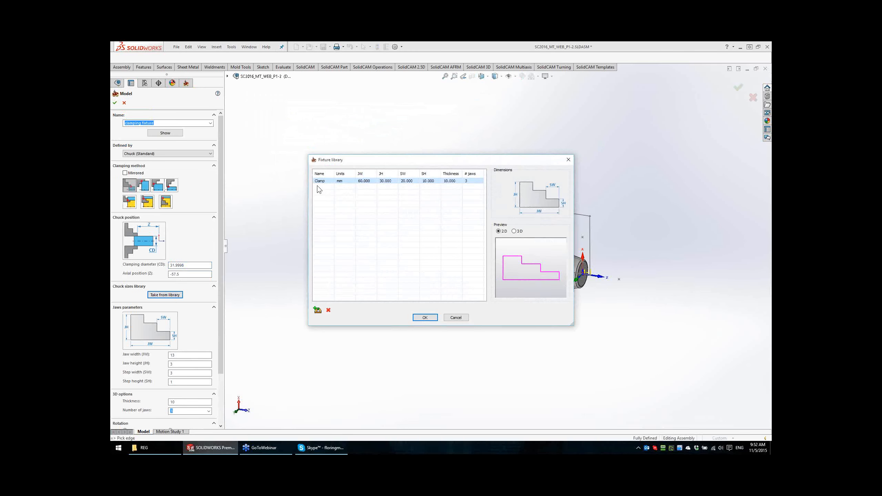
{"action": "left_click", "coordinate": [425, 317]}
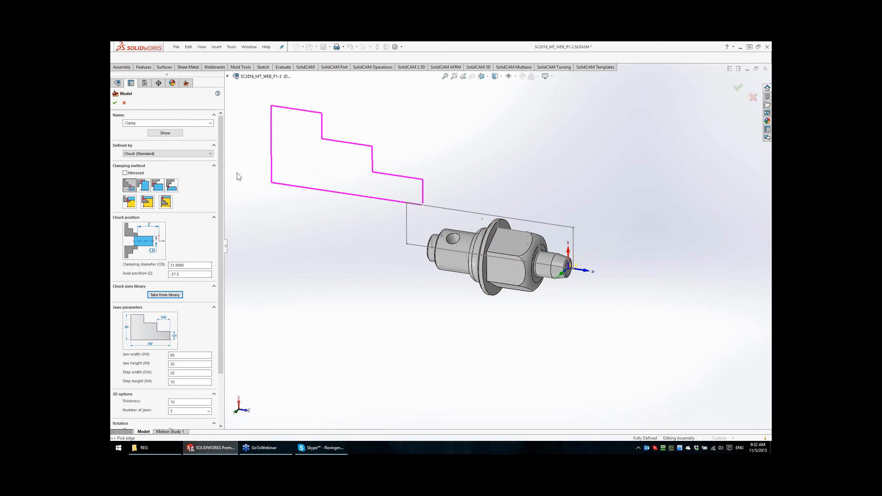
{"action": "left_click", "coordinate": [115, 102]}
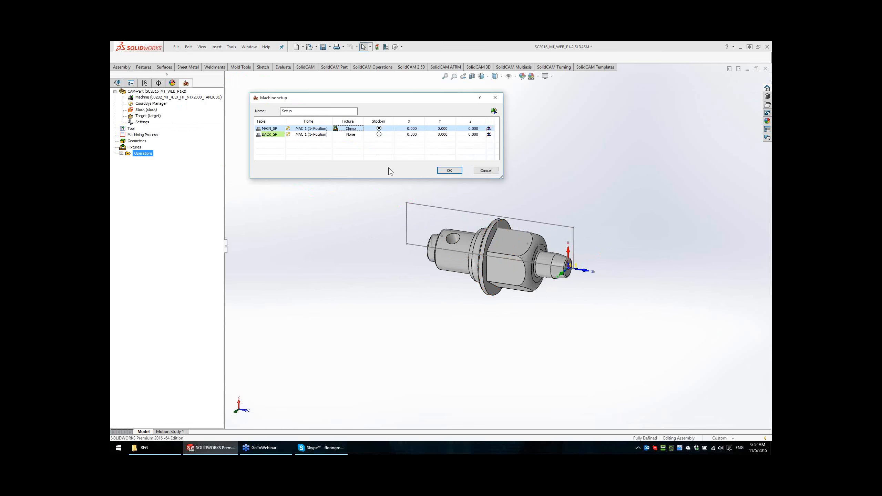
Step: Create a mirrored standard chuck fixture named Clamp1 for BACK_SP using the Clamp entry from the fixture library
{"action": "left_click", "coordinate": [349, 134]}
{"action": "right_click", "coordinate": [357, 137]}
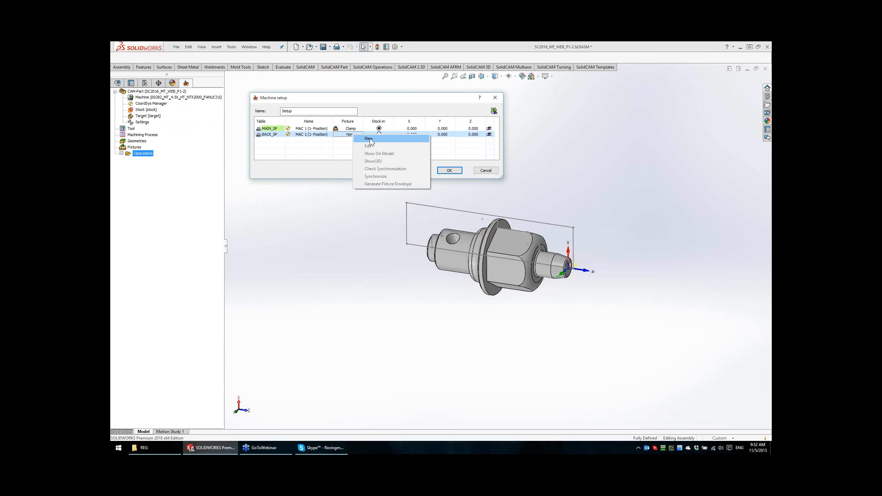
{"action": "left_click", "coordinate": [371, 139]}
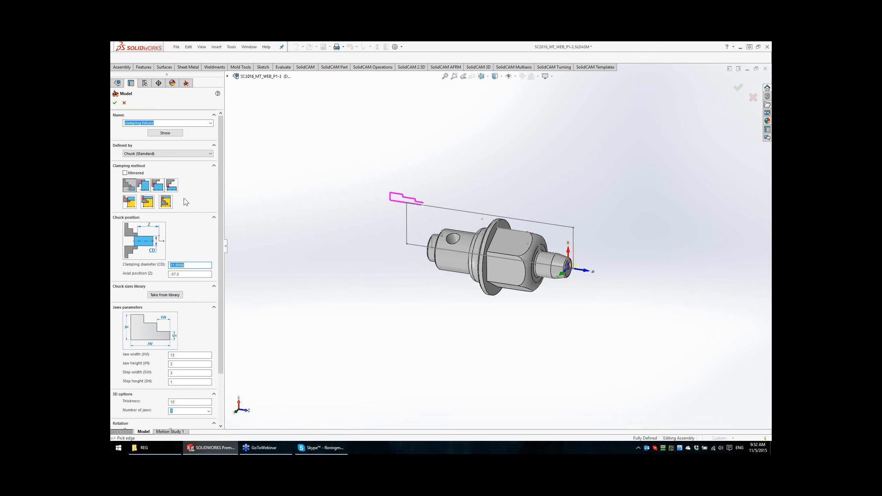
{"action": "left_click", "coordinate": [165, 295]}
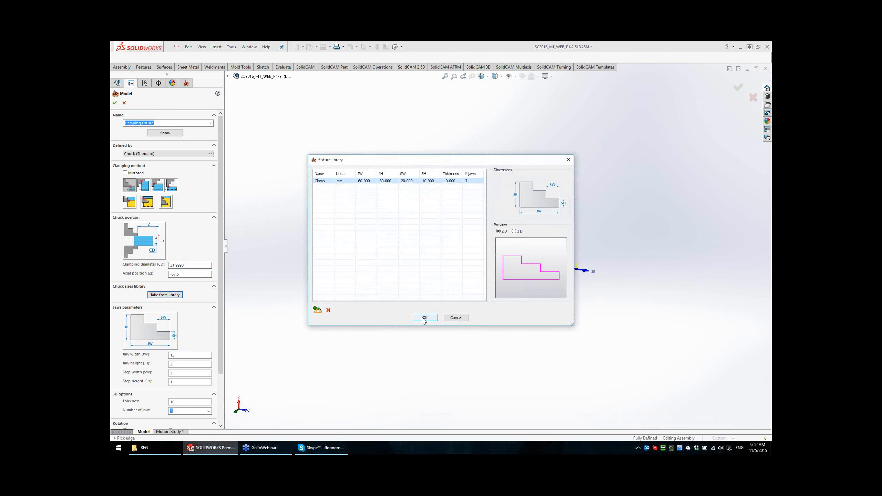
{"action": "left_click", "coordinate": [424, 315]}
{"action": "left_click", "coordinate": [150, 123]}
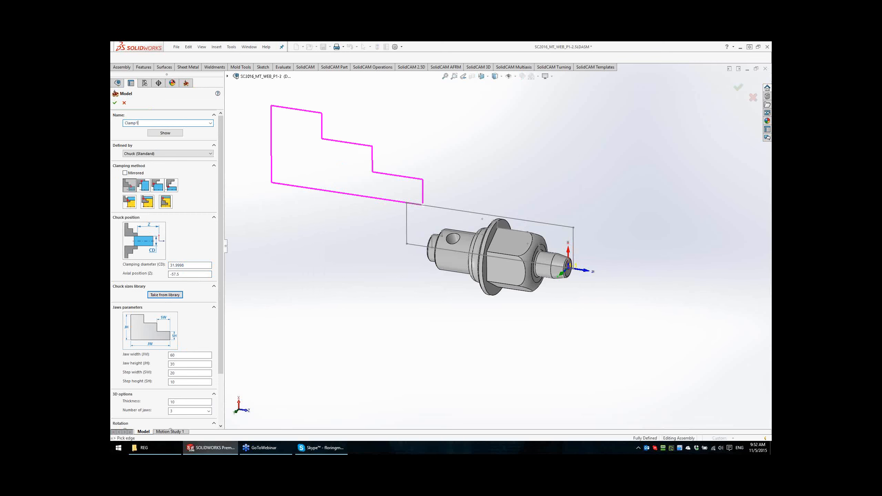
{"action": "left_click", "coordinate": [135, 173]}
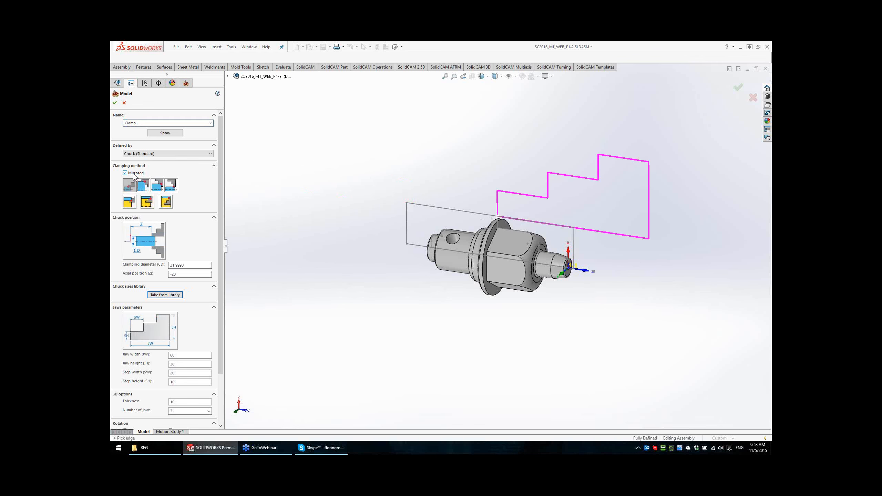
Step: Try out axial positions for the mirrored jaws by picking points along the upper edge of the stock outline
{"action": "mouse_move", "coordinate": [582, 251]}
{"action": "middle_mouse_down"}
{"action": "mouse_move", "coordinate": [605, 225]}
{"action": "mouse_move", "coordinate": [592, 241]}
{"action": "middle_mouse_up"}
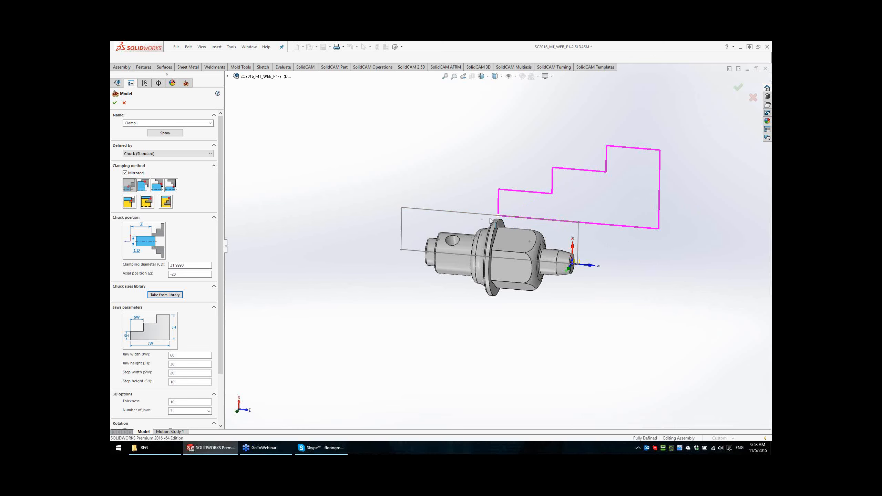
{"action": "left_click", "coordinate": [181, 275]}
{"action": "left_click", "coordinate": [531, 218]}
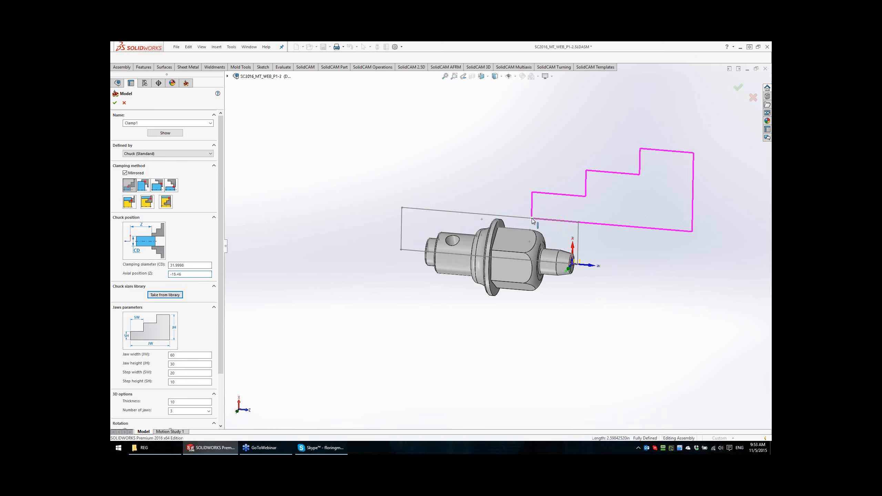
{"action": "left_click", "coordinate": [556, 220]}
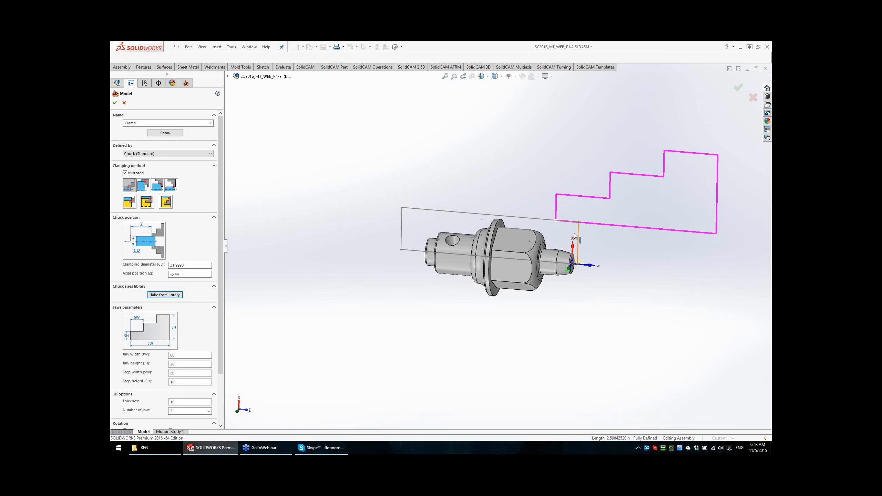
{"action": "scroll", "coordinate": [564, 230], "scroll_direction": "up", "scroll_amount": 1}
{"action": "scroll", "coordinate": [564, 230], "scroll_direction": "down", "scroll_amount": 2}
{"action": "scroll", "coordinate": [495, 240], "scroll_direction": "down", "scroll_amount": 2}
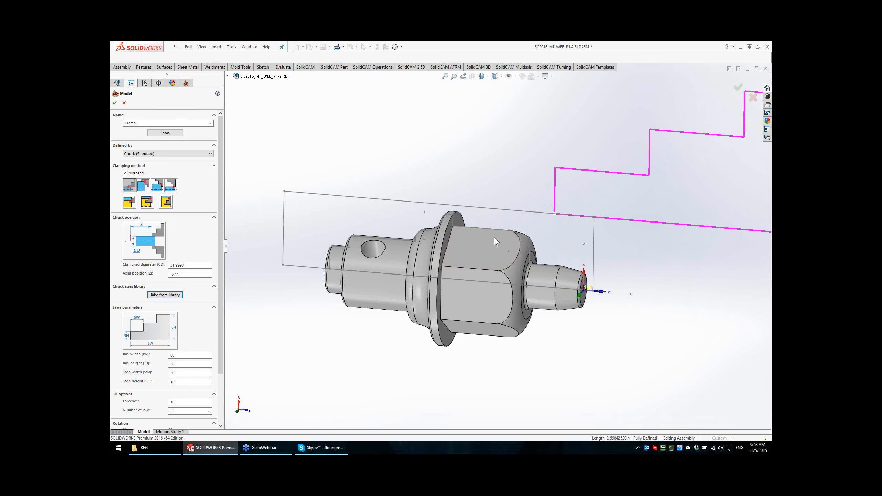
{"action": "middle_click_drag", "start_coordinate": [559, 236], "coordinate": [543, 230]}
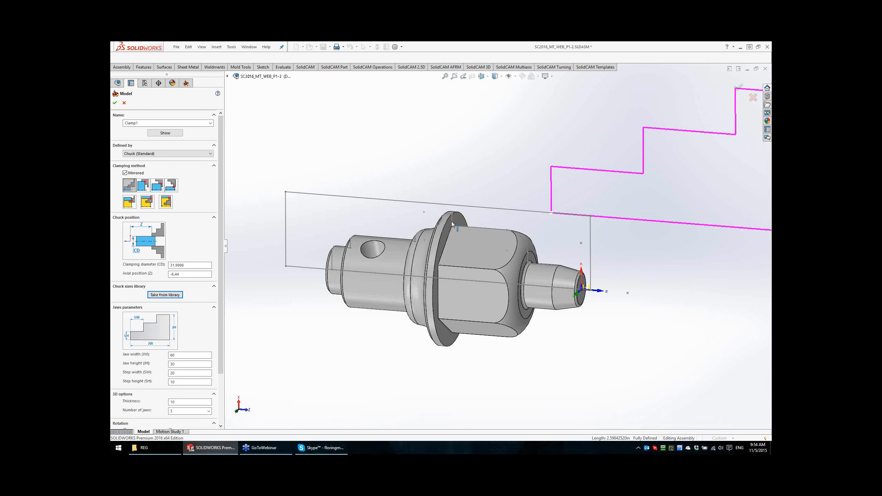
Step: Set the mirrored jaws' axial position to -17.72 by picking on the upper flat of the part's hexagon
{"action": "left_click", "coordinate": [189, 275]}
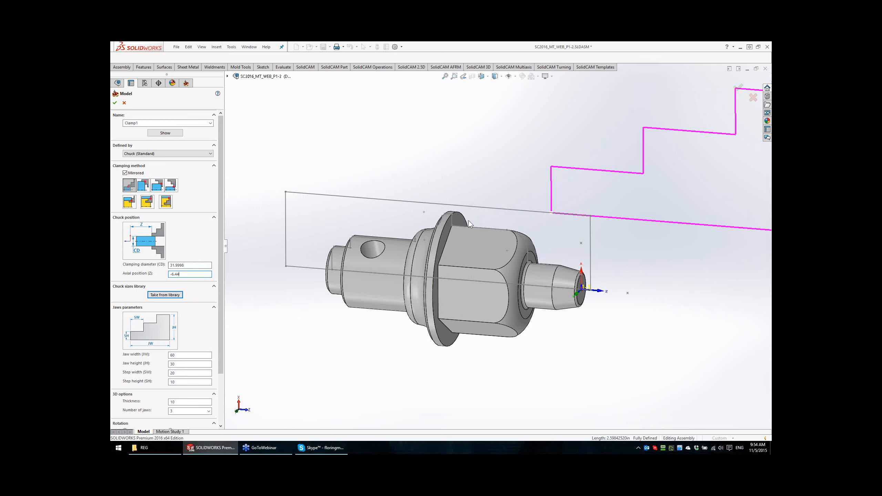
{"action": "mouse_move", "coordinate": [560, 251]}
{"action": "middle_mouse_down"}
{"action": "mouse_move", "coordinate": [563, 233]}
{"action": "mouse_move", "coordinate": [546, 211]}
{"action": "mouse_move", "coordinate": [495, 237]}
{"action": "middle_mouse_up"}
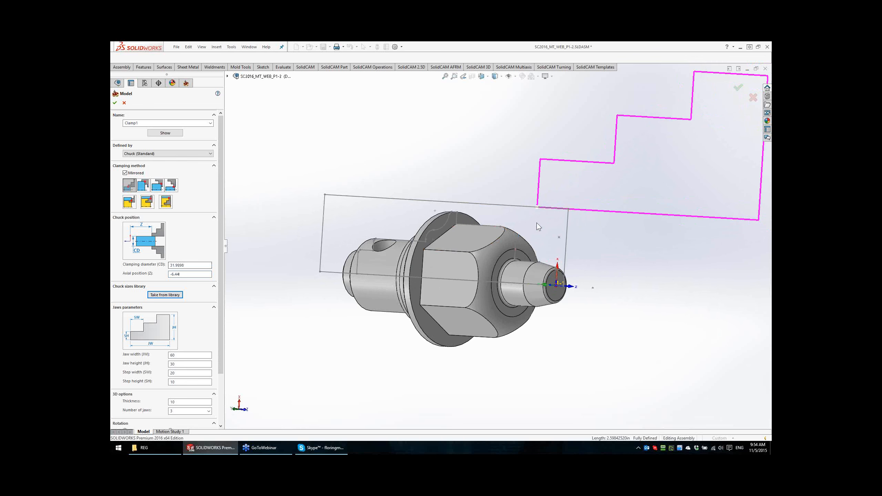
{"action": "mouse_move", "coordinate": [547, 218]}
{"action": "middle_mouse_down"}
{"action": "mouse_move", "coordinate": [556, 245]}
{"action": "mouse_move", "coordinate": [554, 215]}
{"action": "middle_mouse_up"}
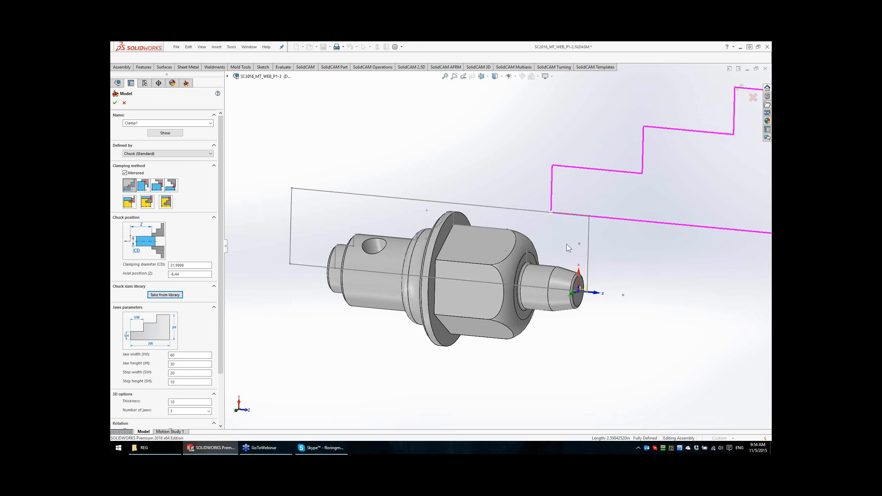
{"action": "mouse_move", "coordinate": [567, 244]}
{"action": "middle_mouse_down"}
{"action": "mouse_move", "coordinate": [566, 232]}
{"action": "mouse_move", "coordinate": [547, 232]}
{"action": "mouse_move", "coordinate": [486, 253]}
{"action": "mouse_move", "coordinate": [489, 230]}
{"action": "mouse_move", "coordinate": [517, 228]}
{"action": "mouse_move", "coordinate": [491, 232]}
{"action": "middle_mouse_up"}
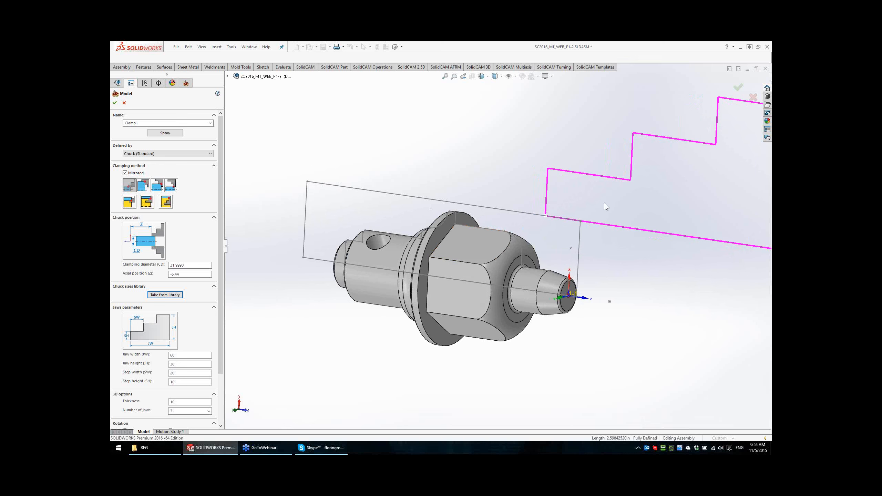
{"action": "left_click", "coordinate": [481, 242]}
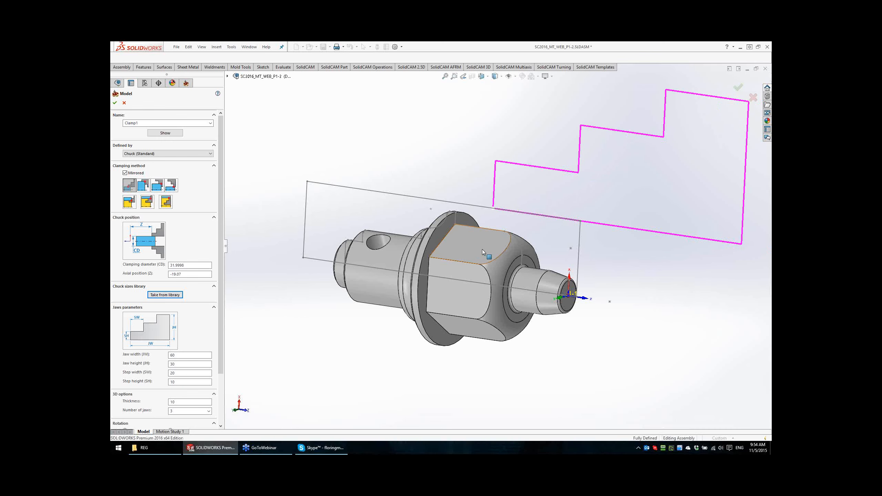
{"action": "left_click", "coordinate": [484, 248]}
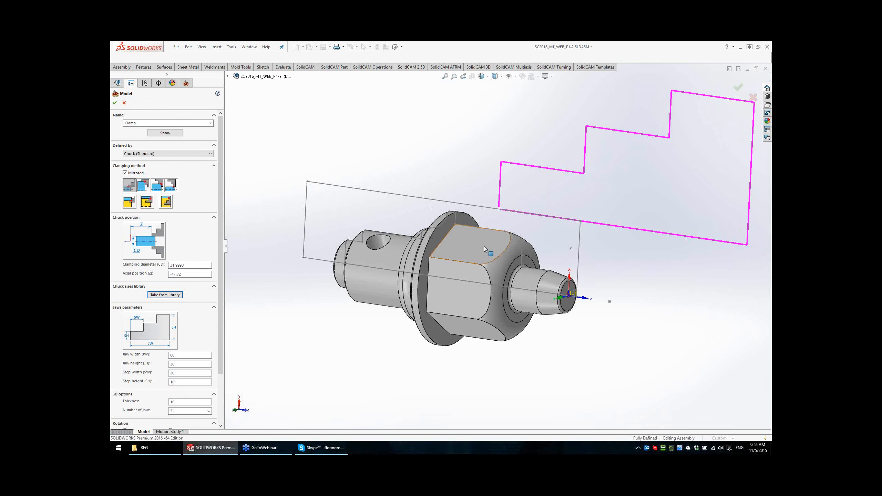
Step: Set the Clamp1 fixture's clamping diameter to 20 and accept the fixture definition
{"action": "double_click", "coordinate": [177, 274]}
{"action": "double_click", "coordinate": [177, 265]}
{"action": "type", "text": "2"}
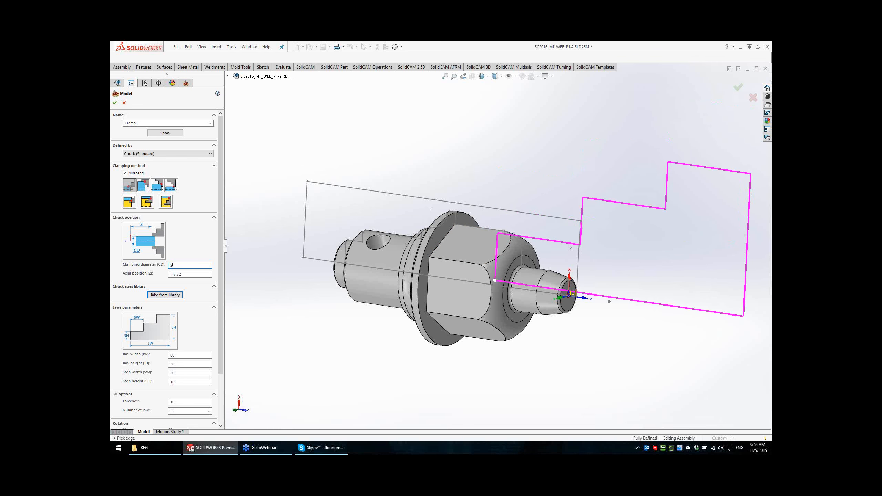
{"action": "type", "text": "0"}
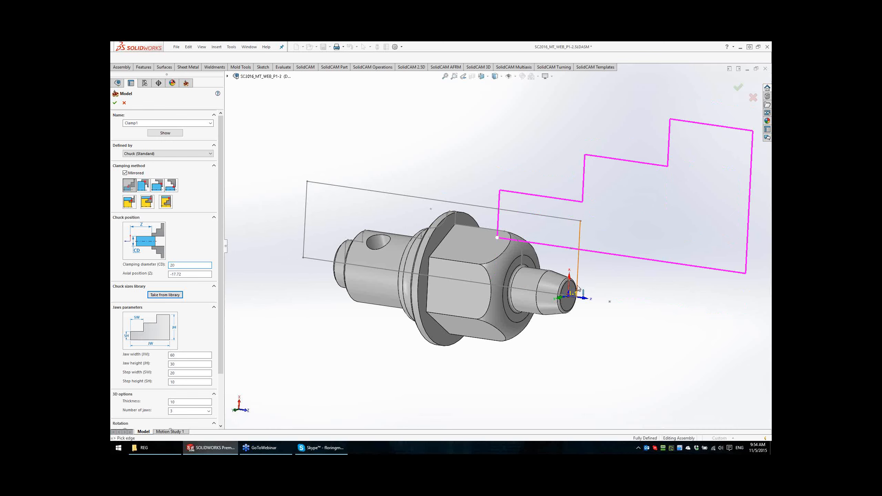
{"action": "mouse_move", "coordinate": [580, 293]}
{"action": "middle_mouse_down"}
{"action": "mouse_move", "coordinate": [525, 273]}
{"action": "mouse_move", "coordinate": [486, 242]}
{"action": "middle_mouse_up"}
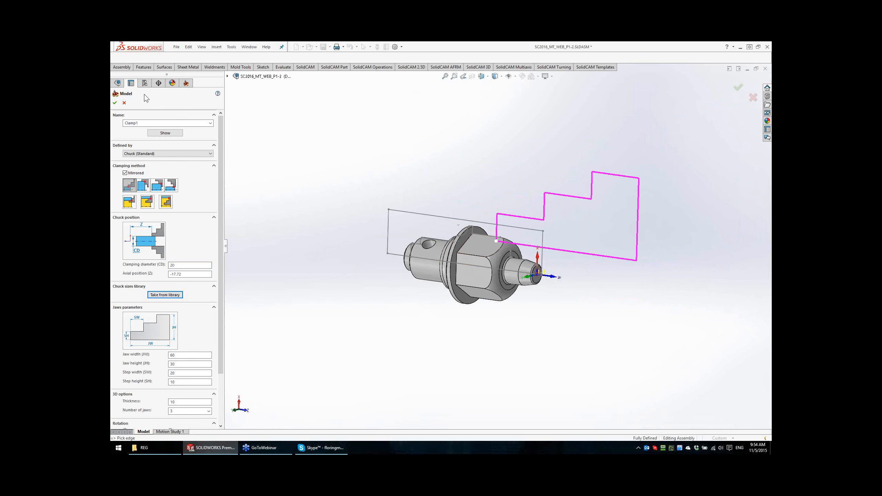
{"action": "left_click", "coordinate": [115, 103]}
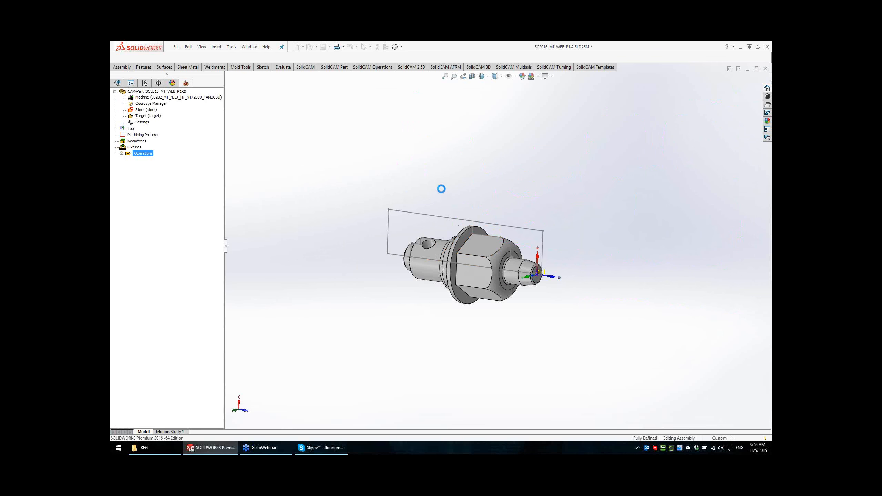
Step: Generate the fixture envelopes for the MAIN_SP Clamp and the BACK_SP Clamp1 fixtures
{"action": "right_click", "coordinate": [357, 133]}
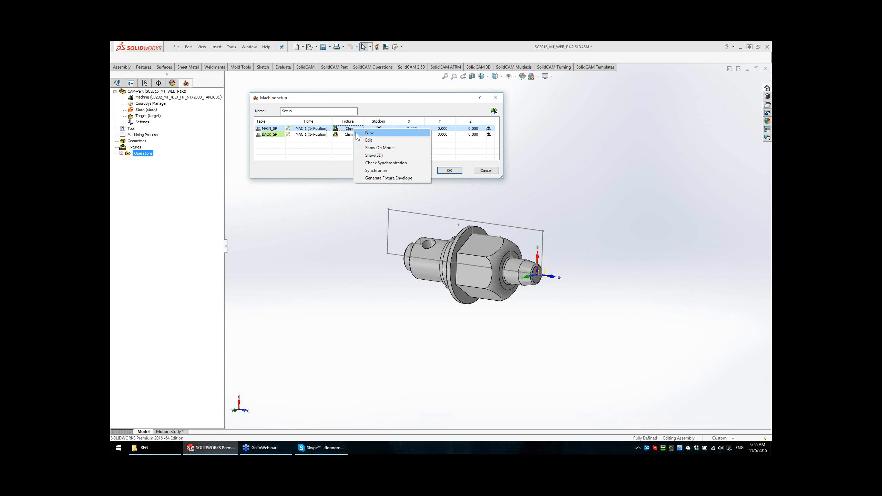
{"action": "left_click", "coordinate": [367, 178]}
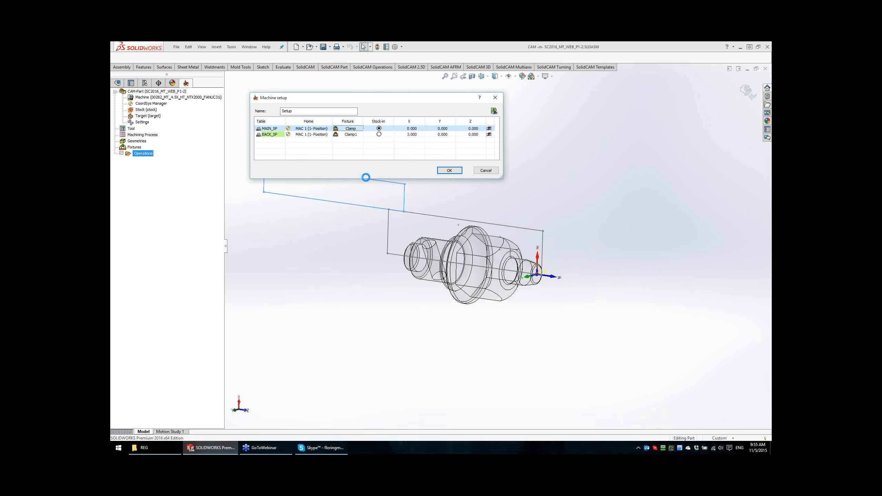
{"action": "right_click", "coordinate": [355, 135]}
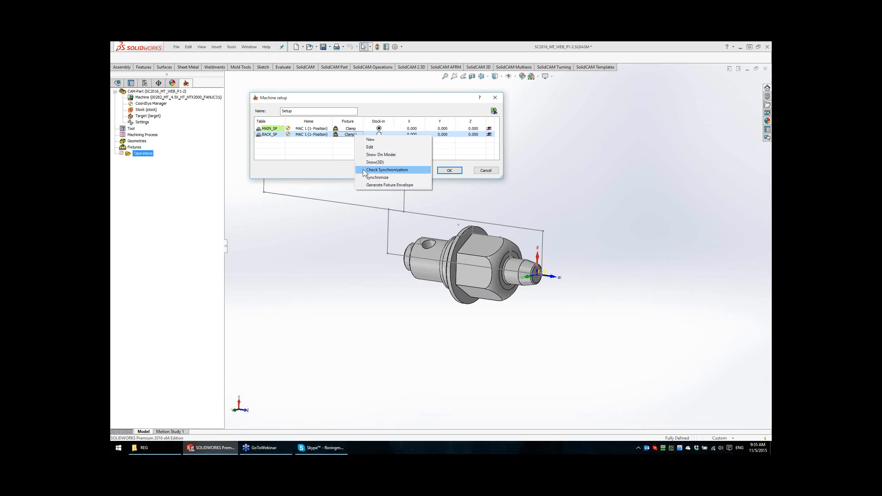
{"action": "left_click", "coordinate": [367, 185]}
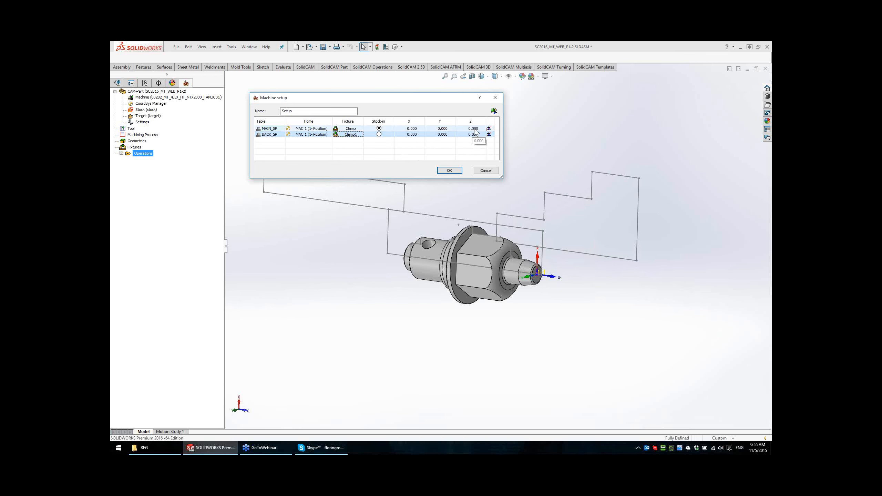
Step: Set the MAIN_SP Z offset to 117.500 by picking the rear edge of the Clamp jaw profile
{"action": "right_click", "coordinate": [475, 130]}
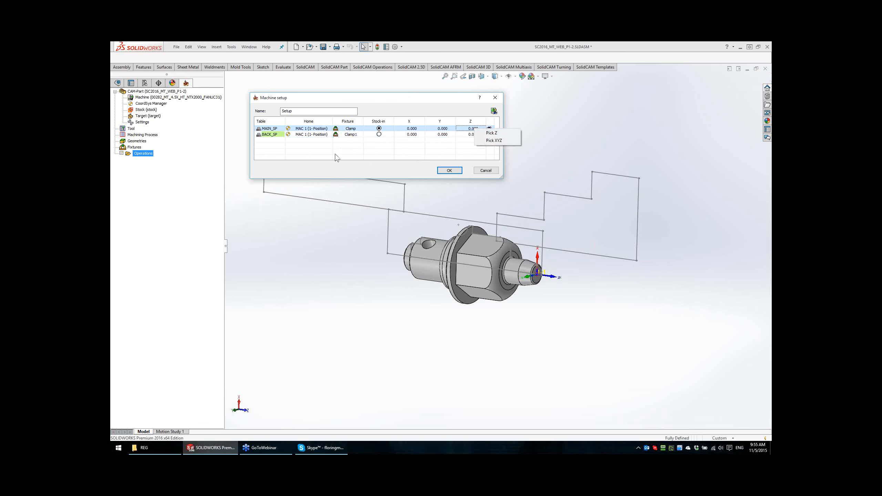
{"action": "left_click", "coordinate": [492, 133]}
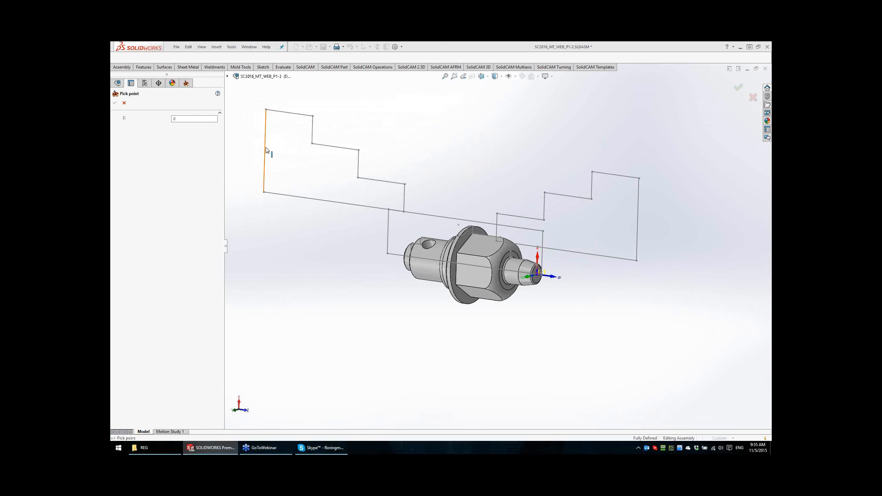
{"action": "left_click", "coordinate": [266, 150]}
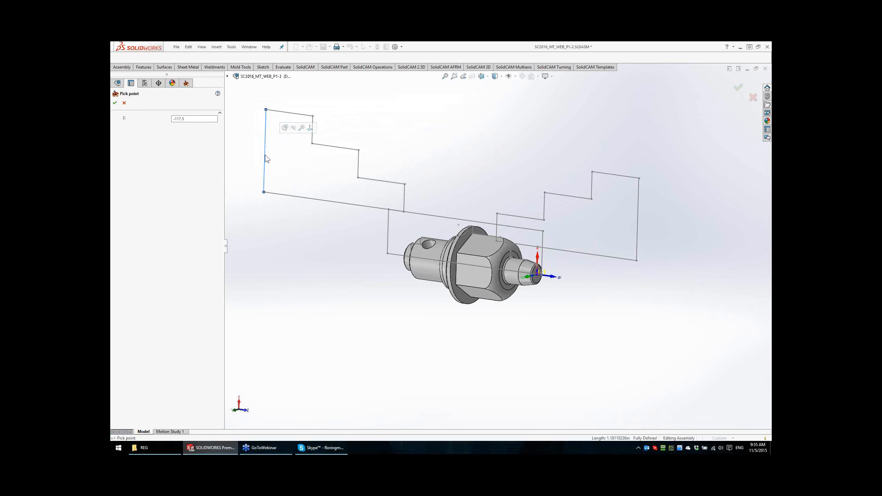
{"action": "left_click", "coordinate": [115, 103]}
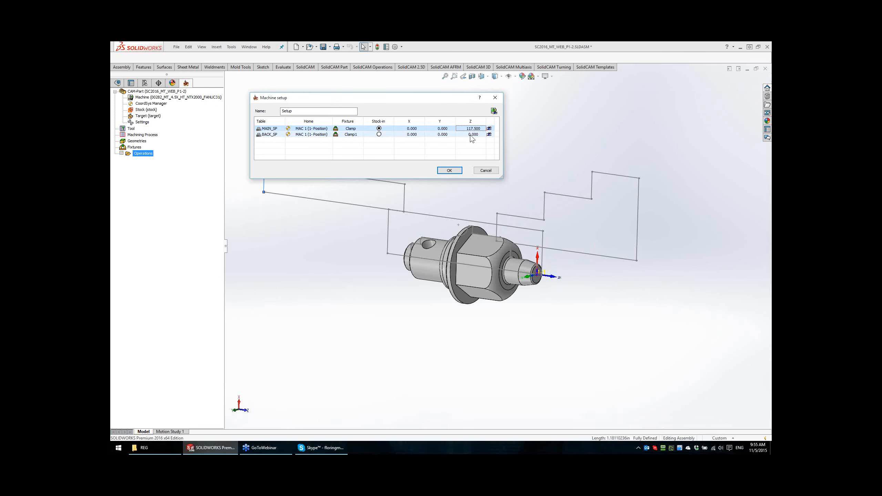
Step: Set the BACK_SP Z offset to -42.280 by picking the outer vertical edge of the Clamp1 jaw profile
{"action": "left_click", "coordinate": [472, 134]}
{"action": "left_click", "coordinate": [489, 134]}
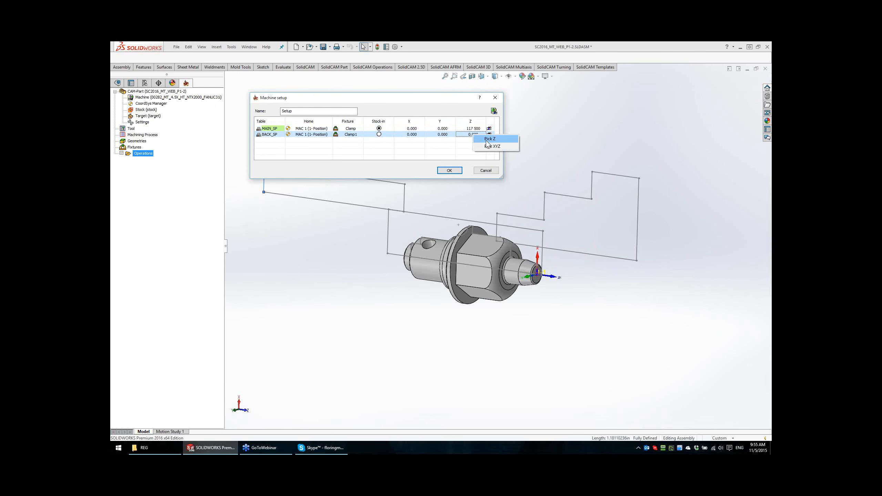
{"action": "left_click", "coordinate": [489, 139]}
{"action": "left_click", "coordinate": [638, 234]}
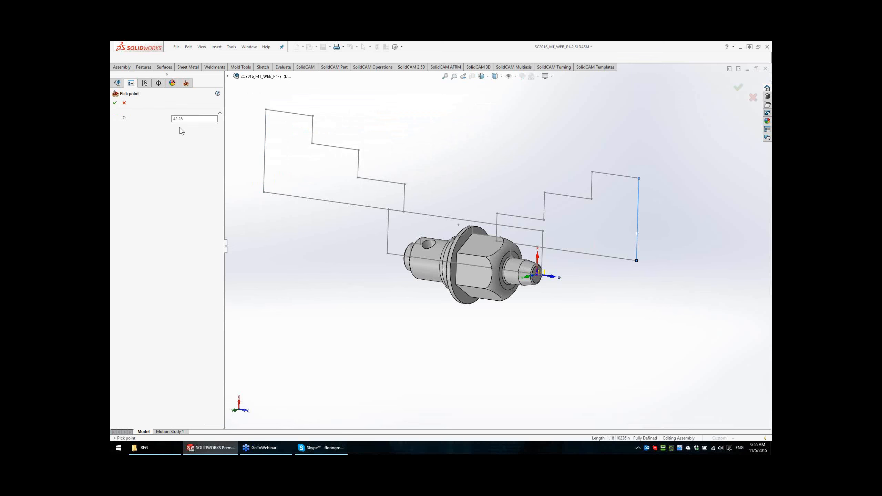
{"action": "left_click", "coordinate": [115, 102]}
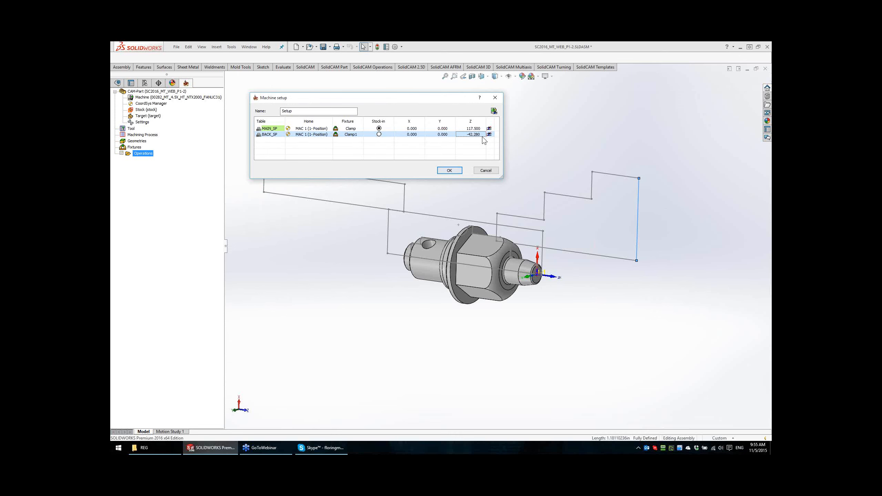
Step: Check the MAIN_SP and BACK_SP fixture placements on the model and accept the machine setup
{"action": "left_click", "coordinate": [476, 129]}
{"action": "middle_click_drag", "start_coordinate": [537, 168], "coordinate": [601, 252], "text": "ctrl"}
{"action": "scroll", "coordinate": [604, 266], "scroll_direction": "up", "scroll_amount": 1}
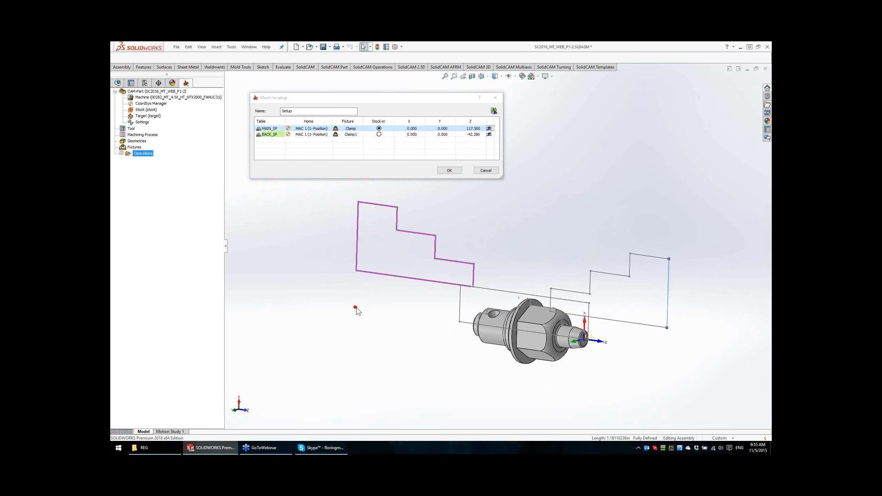
{"action": "left_click", "coordinate": [489, 135]}
{"action": "mouse_move", "coordinate": [710, 319]}
{"action": "middle_mouse_down"}
{"action": "mouse_move", "coordinate": [729, 315]}
{"action": "mouse_move", "coordinate": [718, 330]}
{"action": "middle_mouse_up"}
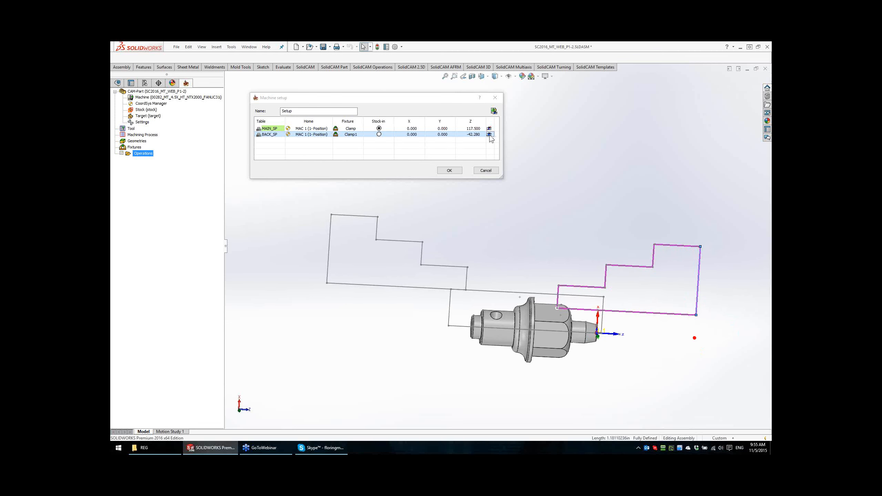
{"action": "left_click", "coordinate": [490, 137]}
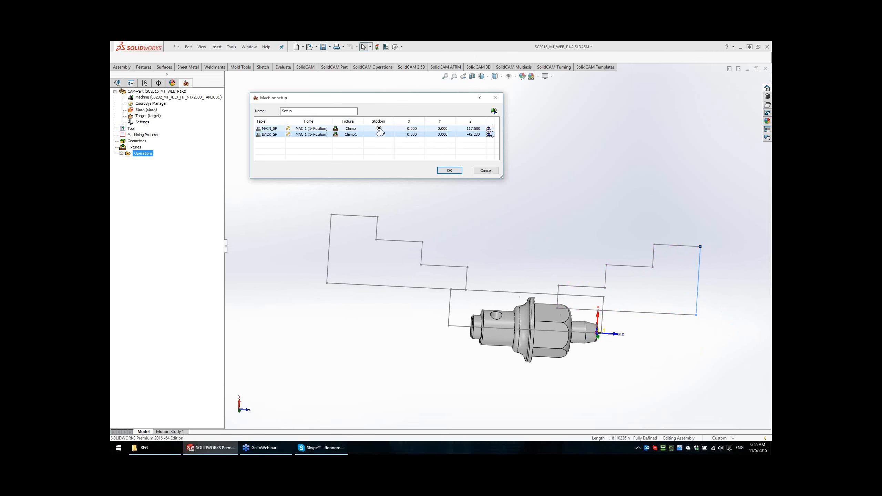
{"action": "left_click", "coordinate": [450, 170]}
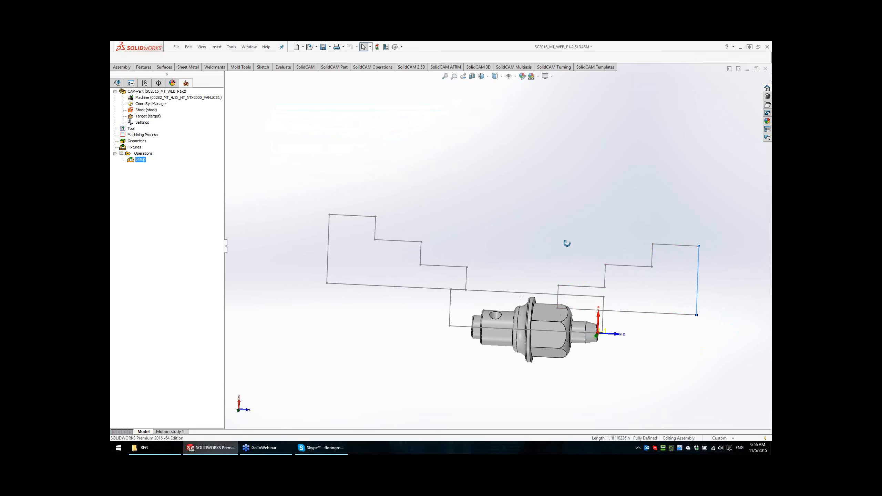
Step: Hide the stepped Clamp and Clamp1 envelope sketches beside the part, leaving the model filling the view
{"action": "middle_click_drag", "start_coordinate": [566, 243], "coordinate": [417, 225]}
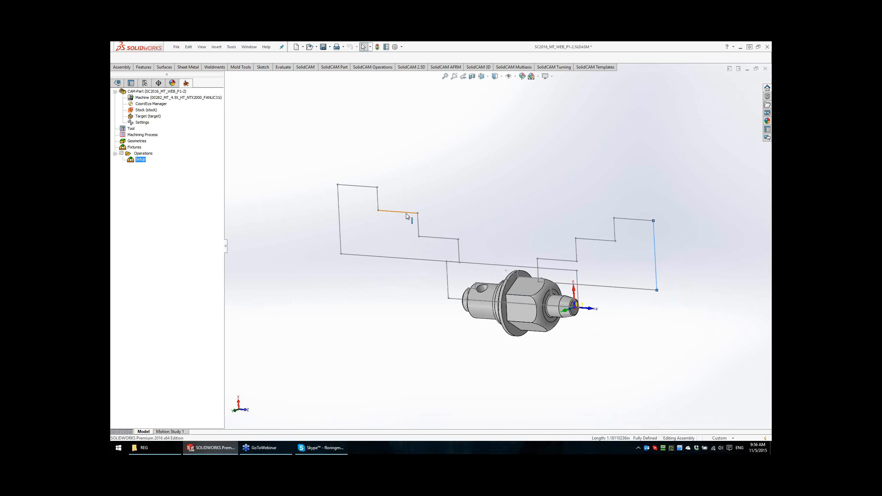
{"action": "left_click", "coordinate": [406, 214]}
{"action": "right_click", "coordinate": [407, 213]}
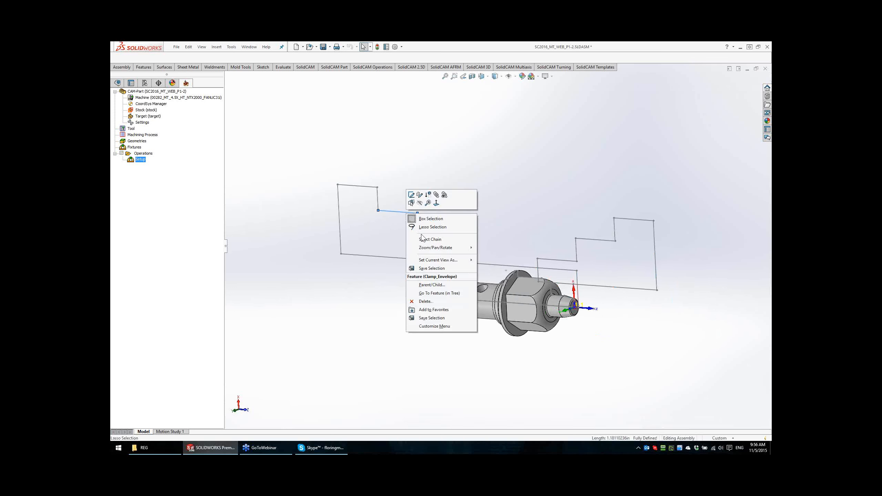
{"action": "left_click", "coordinate": [420, 203]}
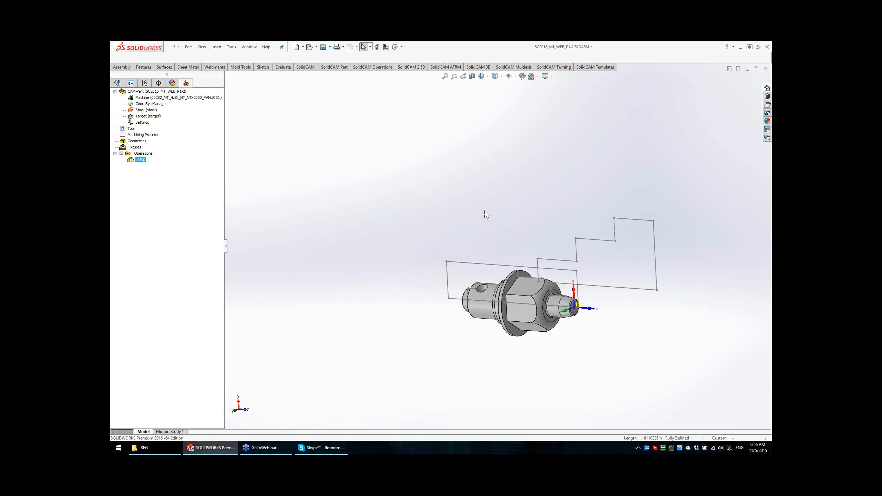
{"action": "left_click", "coordinate": [614, 230]}
{"action": "left_click", "coordinate": [627, 219]}
{"action": "key", "text": "f"}
Step: Start a library import from the Part Tool Table, declaring the turning tools as not in inches, and hide the tool picture
{"action": "right_click", "coordinate": [146, 154]}
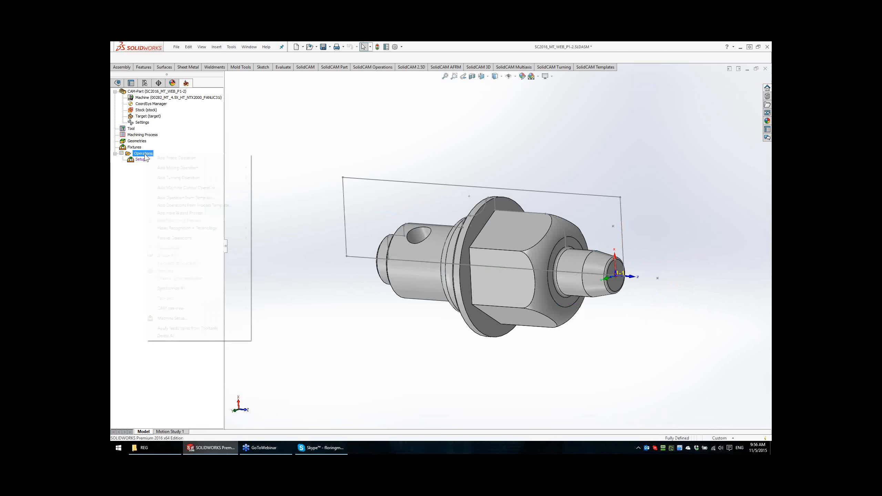
{"action": "double_click", "coordinate": [131, 129]}
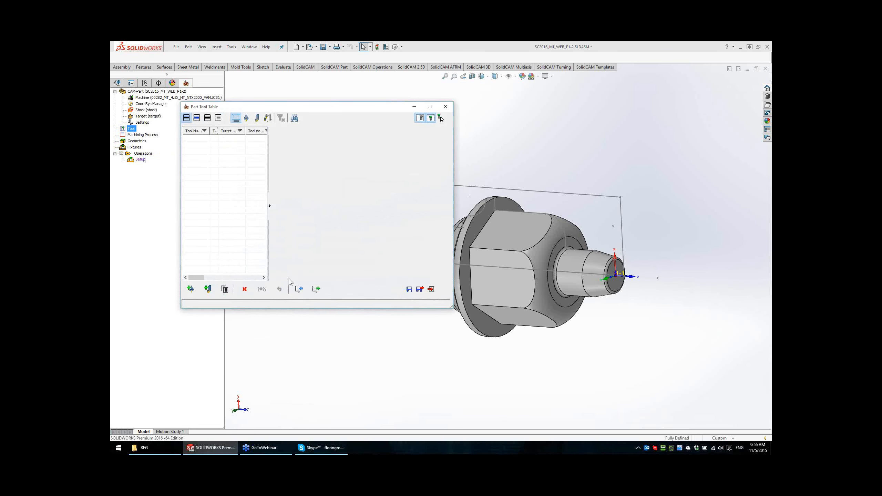
{"action": "left_click", "coordinate": [298, 289]}
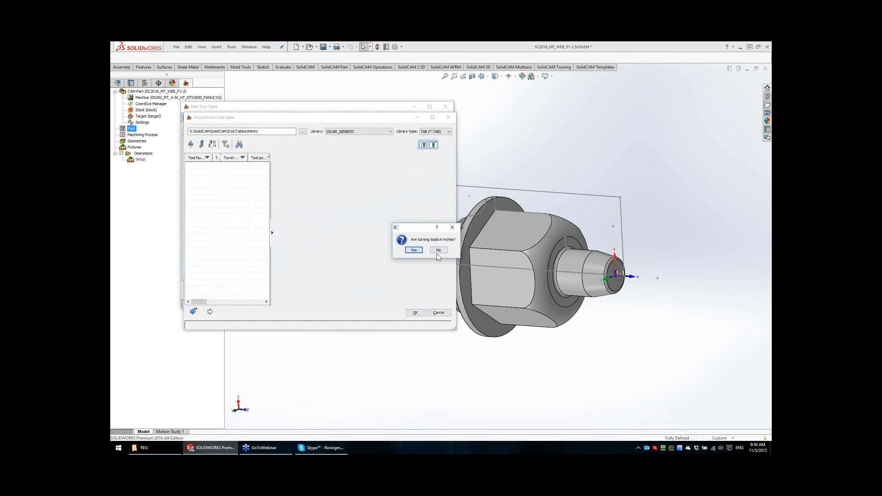
{"action": "left_click", "coordinate": [439, 250]}
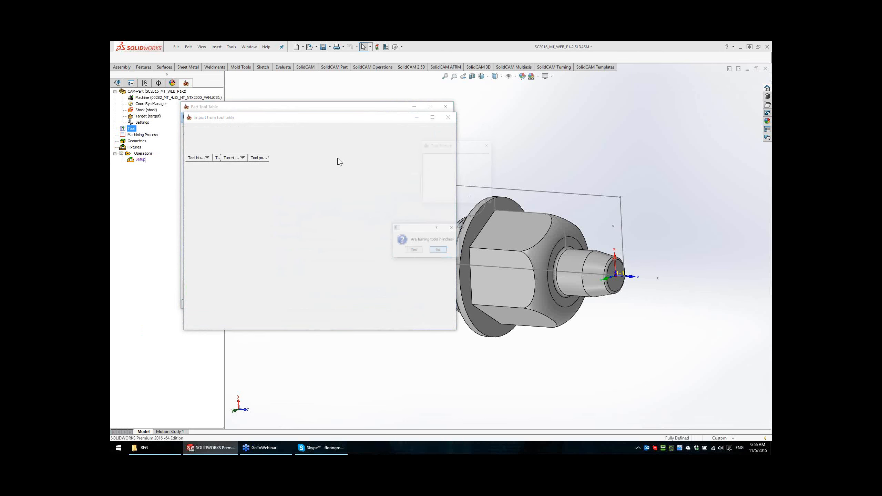
{"action": "left_click_drag", "start_coordinate": [458, 146], "coordinate": [515, 134]}
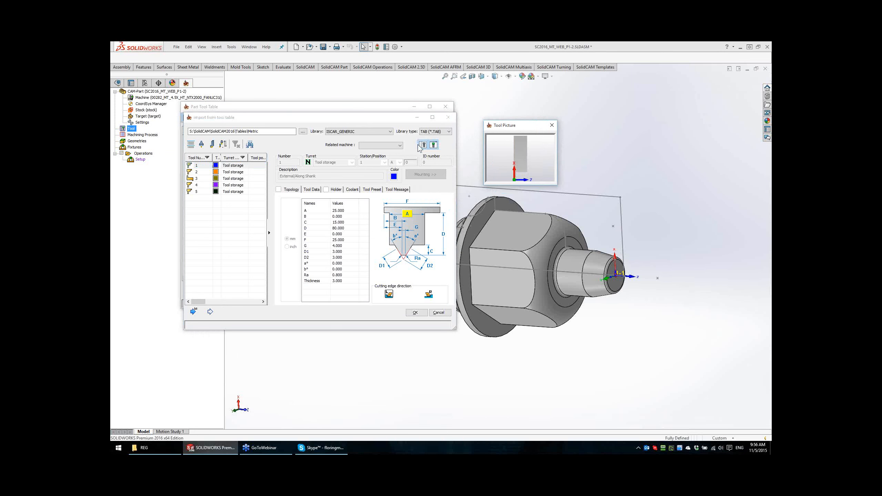
{"action": "left_click", "coordinate": [433, 144]}
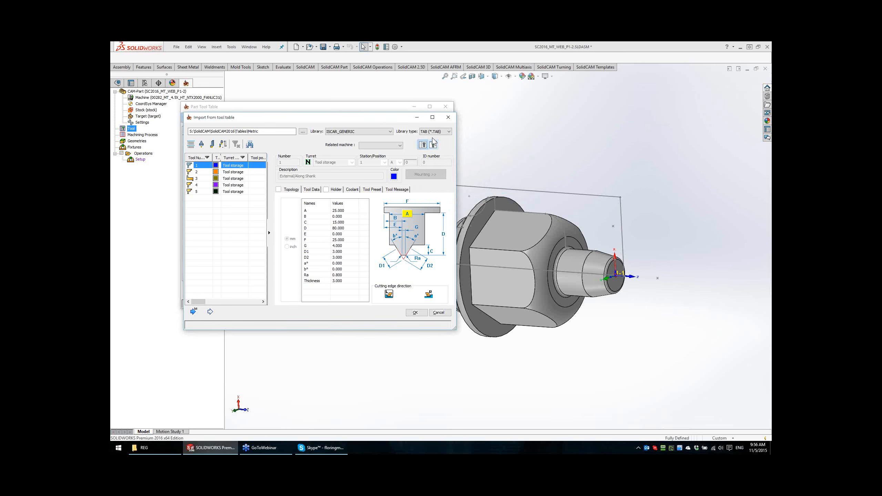
Step: Import all tools from the sc2016_mt_web_p1 library into the part tool table
{"action": "left_click", "coordinate": [358, 132]}
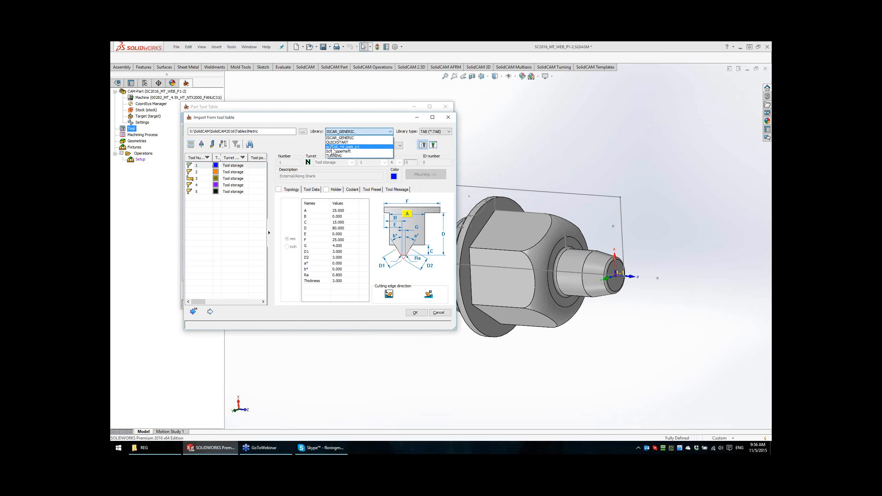
{"action": "left_click", "coordinate": [333, 147]}
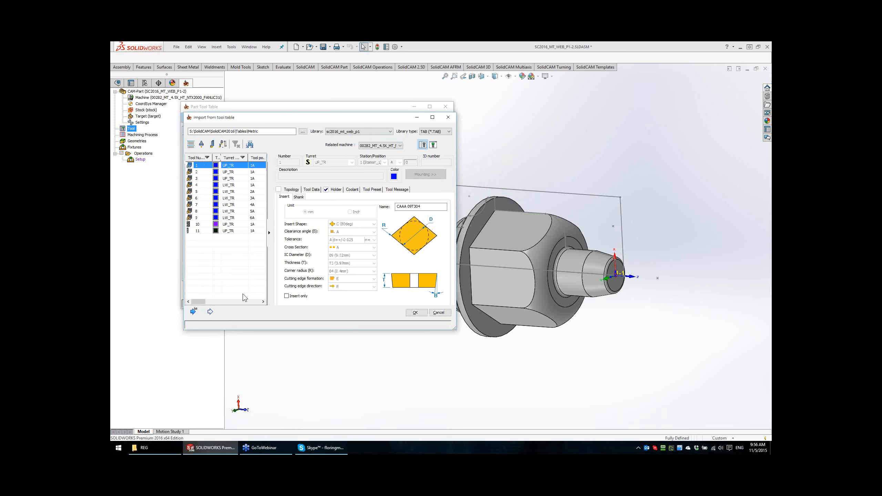
{"action": "left_click", "coordinate": [193, 312]}
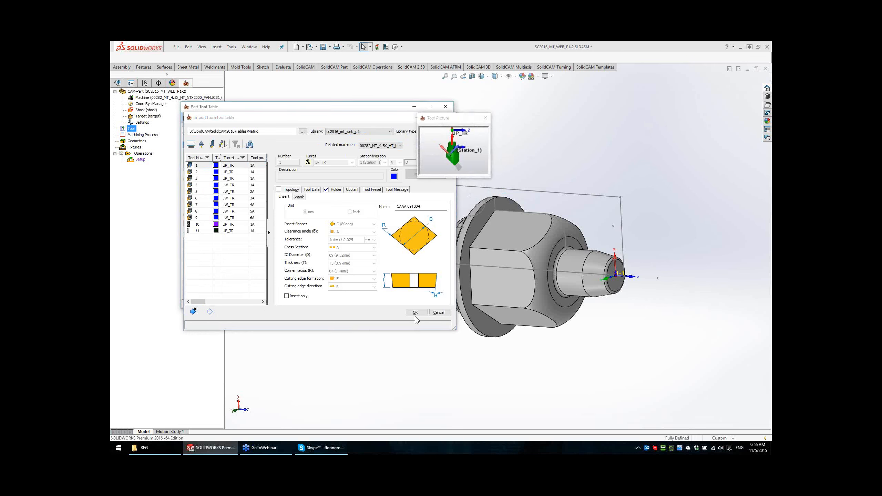
{"action": "left_click", "coordinate": [416, 313]}
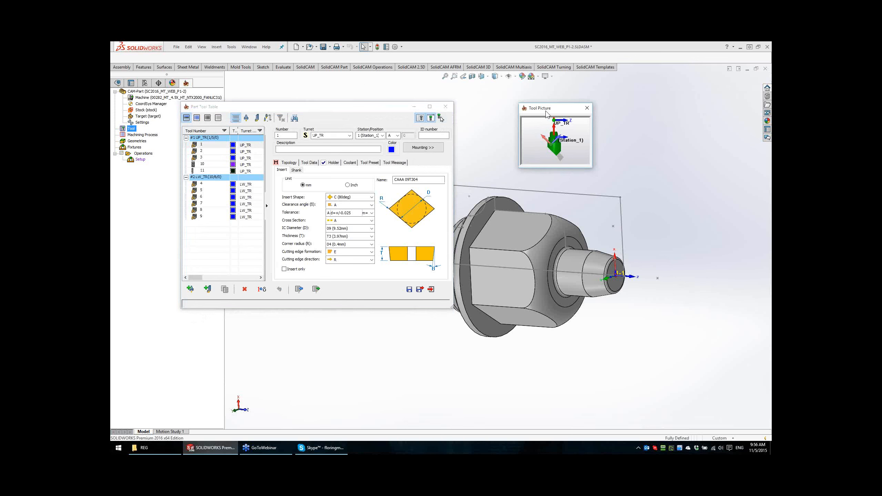
Step: Enlarge the tool picture to view tool 1 in its holder, and hide the picture
{"action": "left_click_drag", "start_coordinate": [548, 112], "coordinate": [491, 112]}
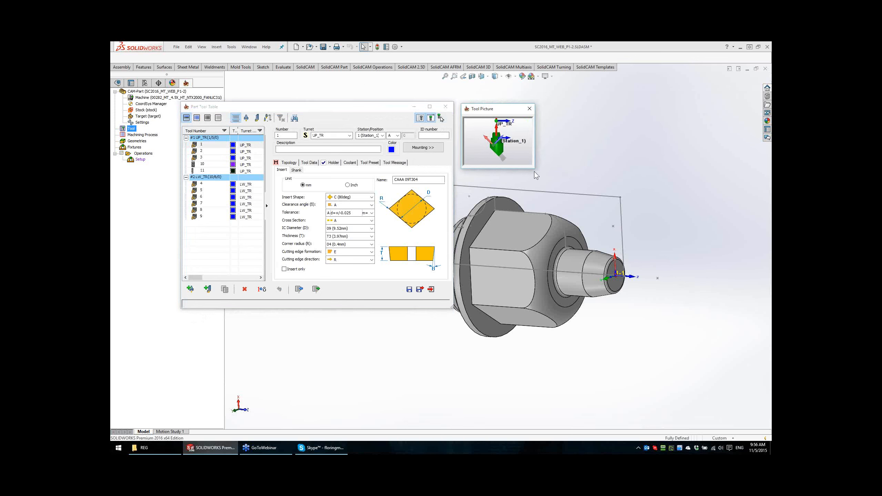
{"action": "left_click_drag", "start_coordinate": [533, 168], "coordinate": [668, 304]}
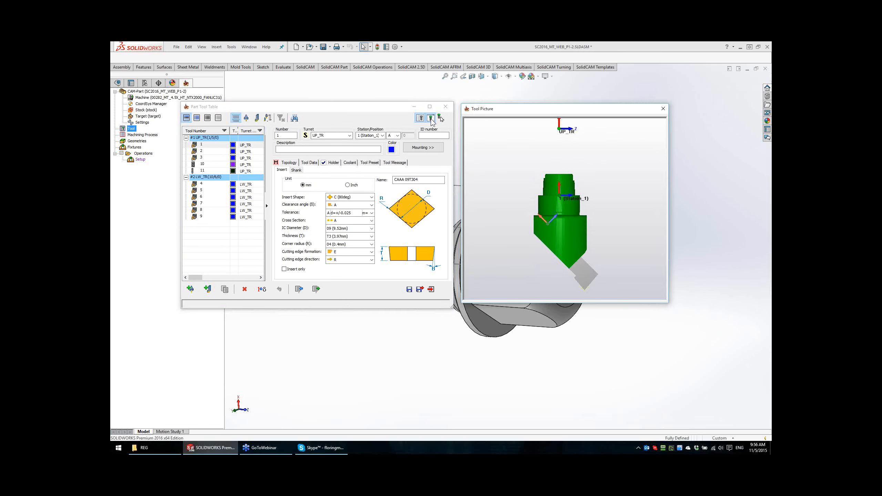
{"action": "left_click", "coordinate": [430, 118]}
Step: Show the mounting view beside the tool table and examine the lower turret with its mounted tools
{"action": "left_click", "coordinate": [419, 148]}
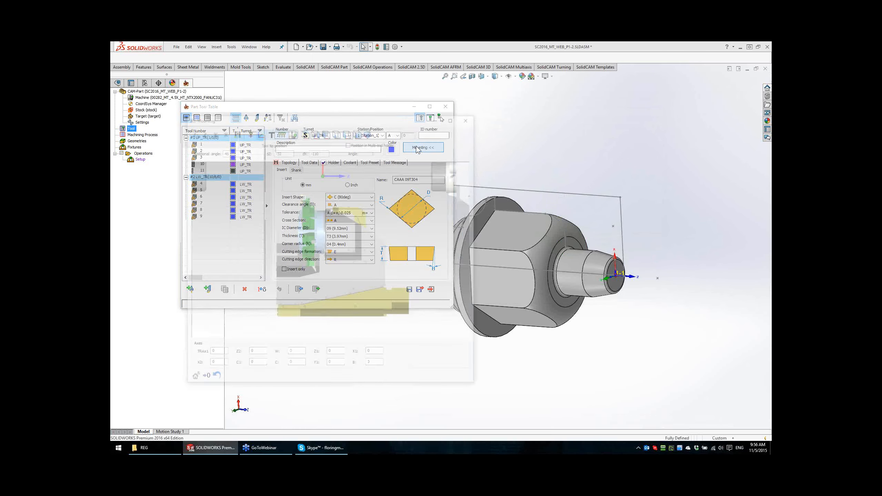
{"action": "left_click_drag", "start_coordinate": [327, 120], "coordinate": [607, 141]}
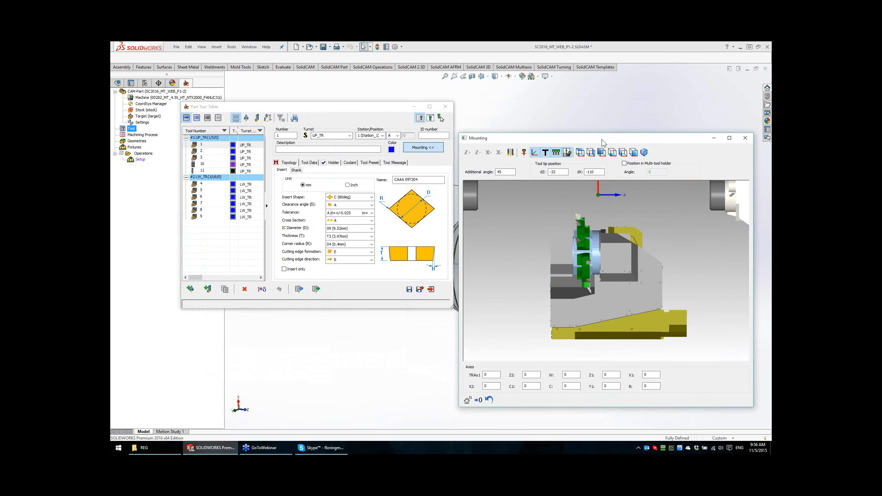
{"action": "scroll", "coordinate": [605, 267], "scroll_direction": "down", "scroll_amount": 3}
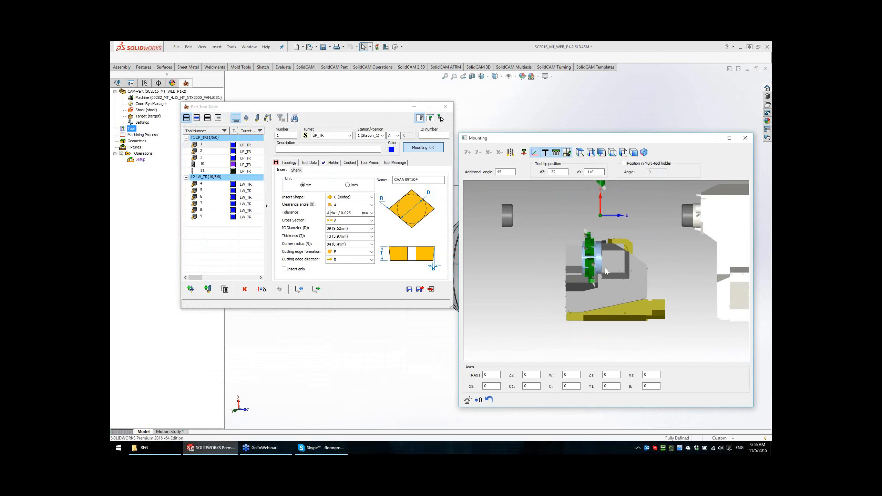
{"action": "mouse_move", "coordinate": [609, 263]}
{"action": "middle_mouse_down"}
{"action": "mouse_move", "coordinate": [629, 265]}
{"action": "mouse_move", "coordinate": [640, 286]}
{"action": "mouse_move", "coordinate": [601, 258]}
{"action": "middle_mouse_up"}
{"action": "scroll", "coordinate": [600, 257], "scroll_direction": "up", "scroll_amount": 3}
{"action": "scroll", "coordinate": [586, 231], "scroll_direction": "up", "scroll_amount": 3}
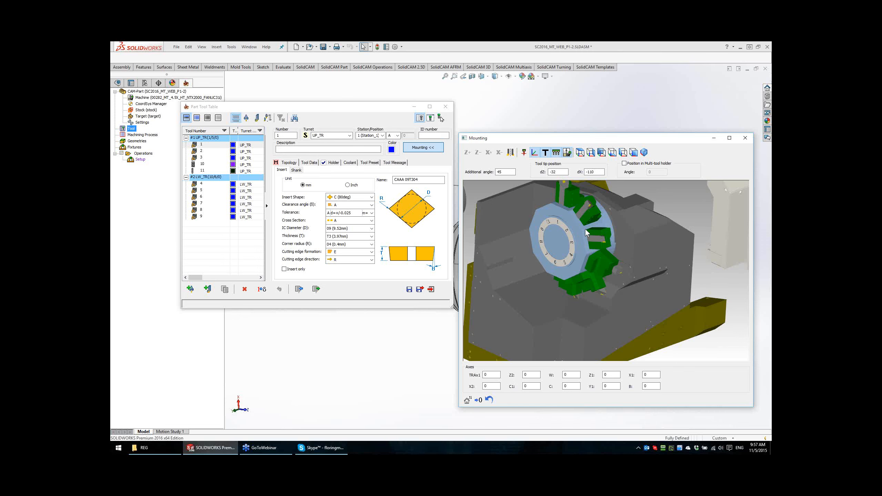
{"action": "middle_click_drag", "start_coordinate": [586, 230], "coordinate": [601, 269], "text": "ctrl"}
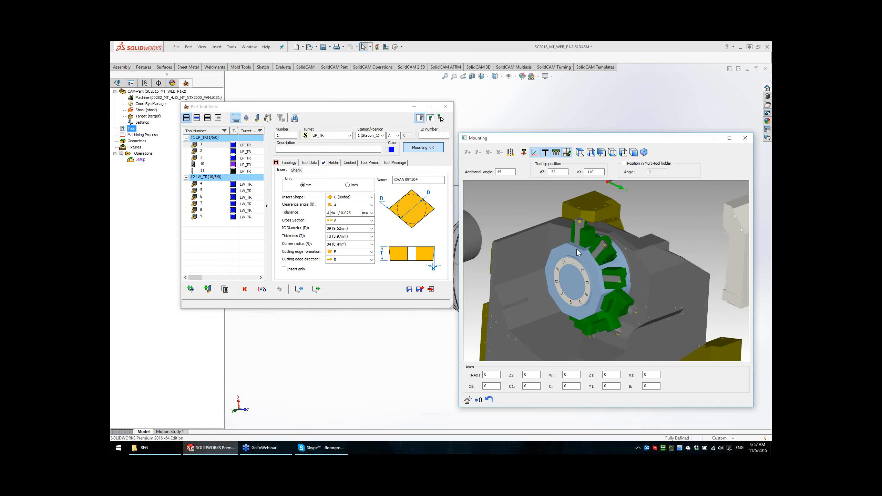
{"action": "mouse_move", "coordinate": [602, 262]}
{"action": "middle_mouse_down"}
{"action": "mouse_move", "coordinate": [603, 252]}
{"action": "mouse_move", "coordinate": [594, 259]}
{"action": "middle_mouse_up"}
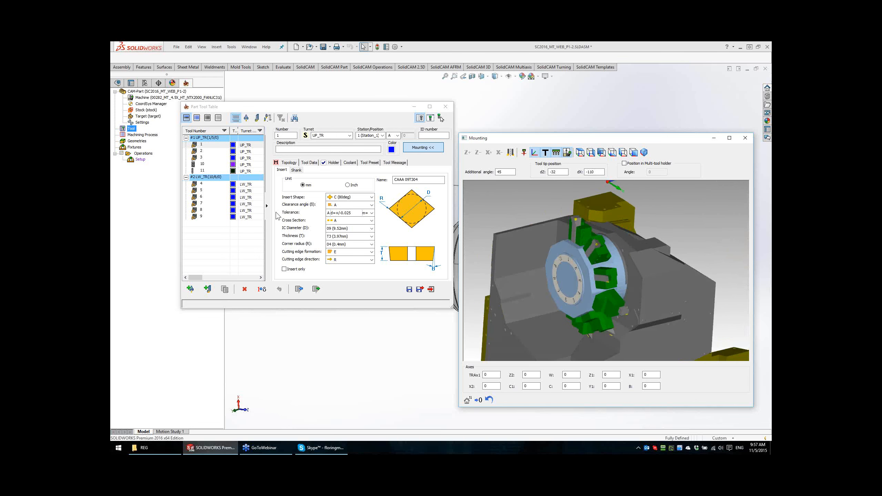
Step: Select tool 5 on the LW_TR turret and examine how it is mounted at station 2
{"action": "left_click", "coordinate": [203, 191]}
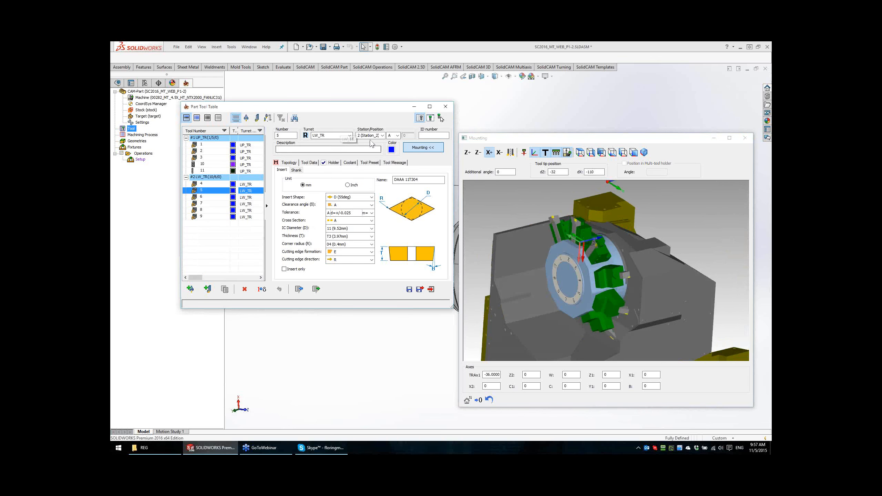
{"action": "left_click", "coordinate": [573, 245]}
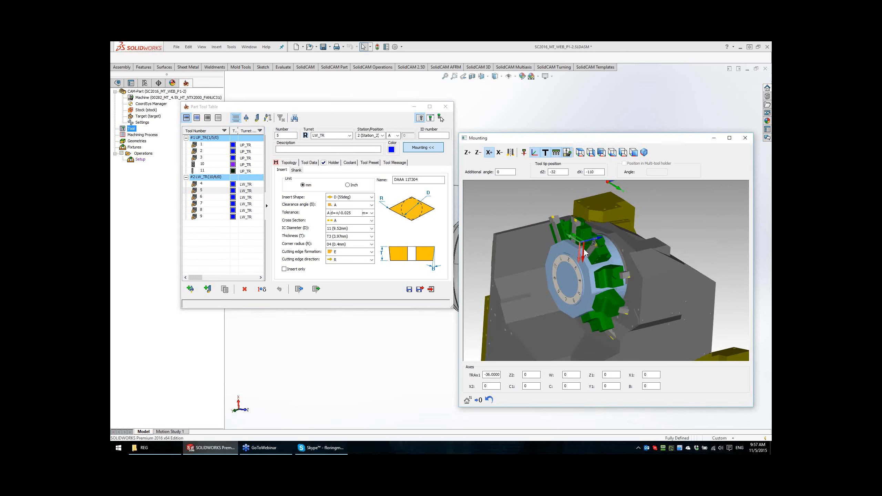
{"action": "mouse_move", "coordinate": [604, 276]}
{"action": "middle_mouse_down"}
{"action": "mouse_move", "coordinate": [587, 271]}
{"action": "mouse_move", "coordinate": [614, 275]}
{"action": "mouse_move", "coordinate": [607, 274]}
{"action": "middle_mouse_up"}
{"action": "scroll", "coordinate": [607, 274], "scroll_direction": "up", "scroll_amount": 3}
{"action": "middle_click_drag", "start_coordinate": [581, 238], "coordinate": [563, 213]}
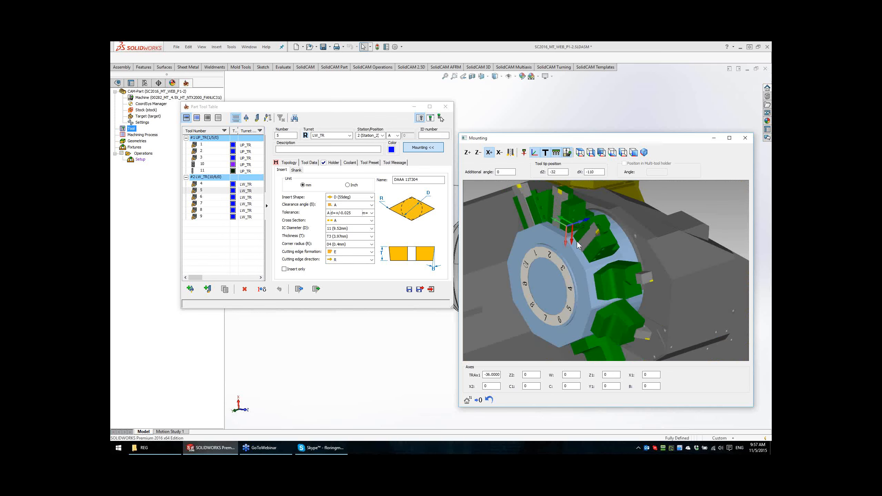
{"action": "middle_click_drag", "start_coordinate": [562, 253], "coordinate": [577, 268]}
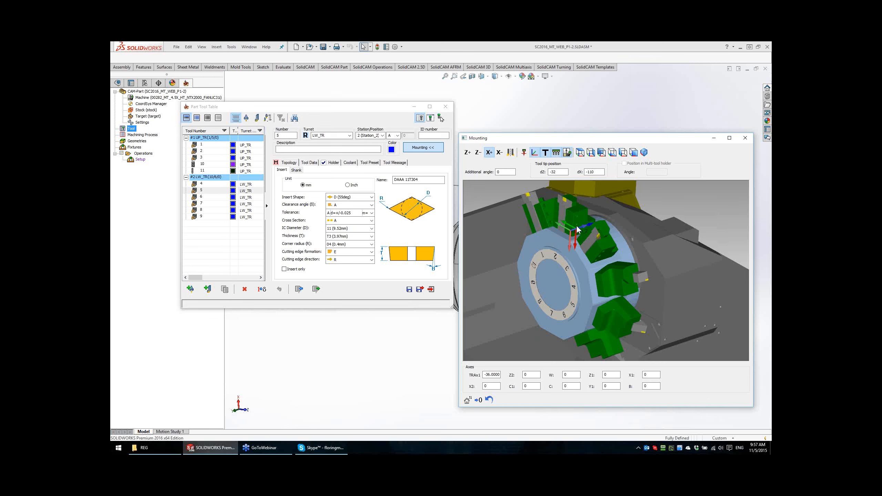
{"action": "scroll", "coordinate": [536, 241], "scroll_direction": "down", "scroll_amount": 3}
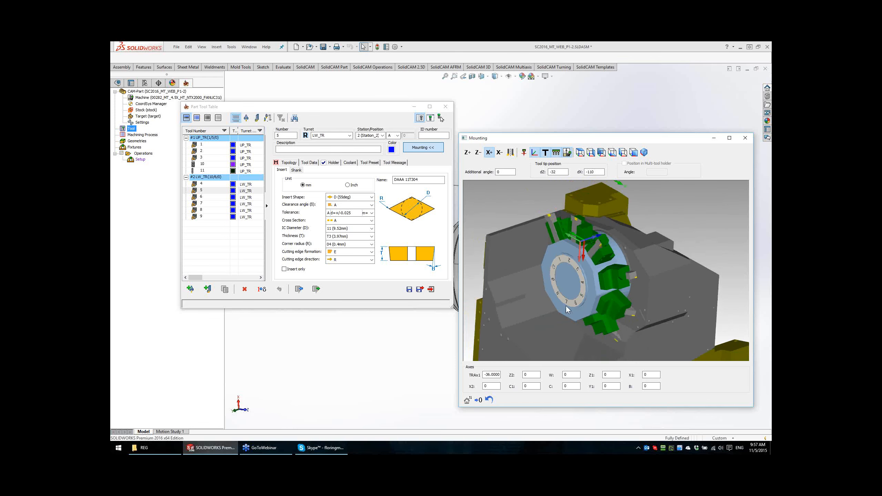
{"action": "middle_click_drag", "start_coordinate": [566, 306], "coordinate": [590, 294]}
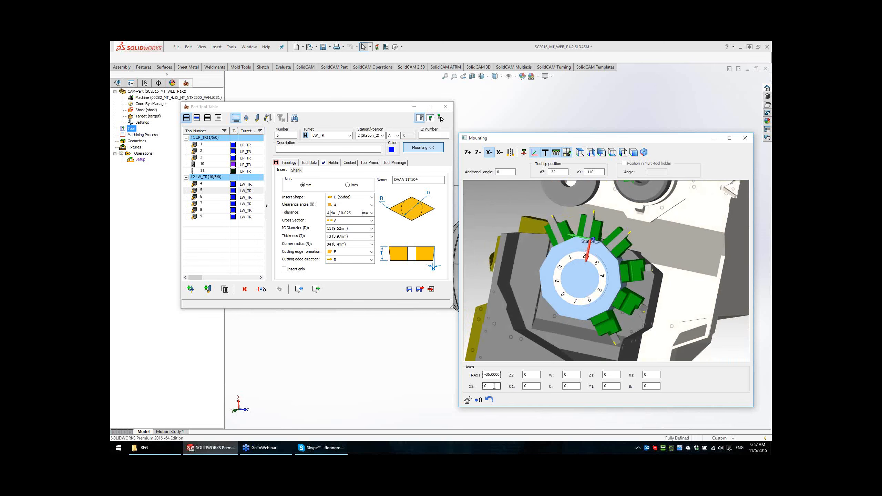
Step: Index the lower turret in the mounting view by setting the TRAx1 axis to -108
{"action": "left_click", "coordinate": [494, 375]}
{"action": "scroll", "coordinate": [494, 375], "scroll_direction": "down", "scroll_amount": 2}
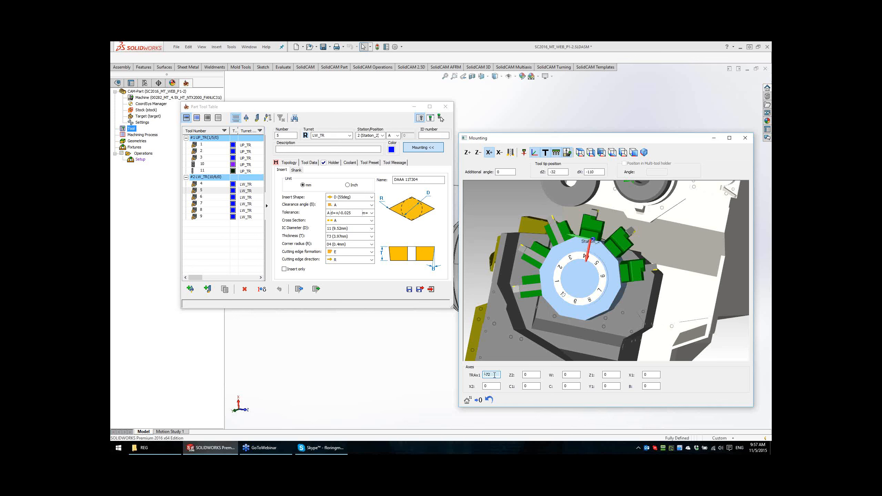
{"action": "scroll", "coordinate": [495, 375], "scroll_direction": "down", "scroll_amount": 1}
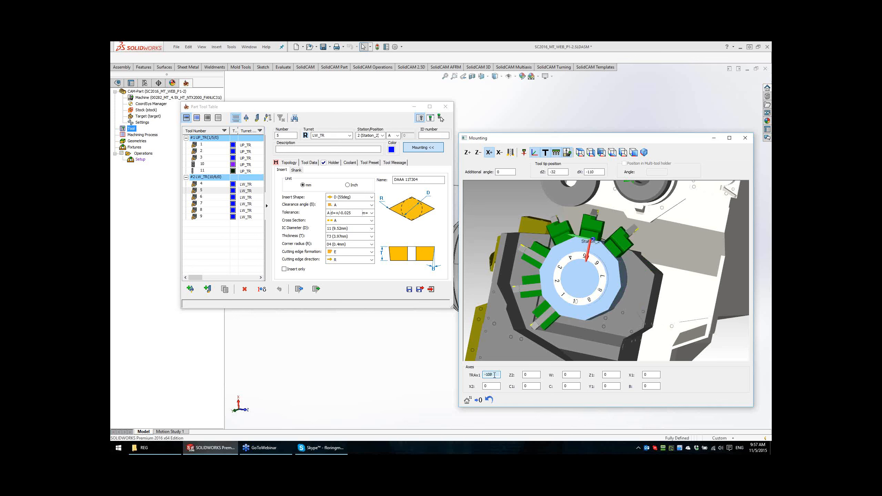
{"action": "scroll", "coordinate": [495, 375], "scroll_direction": "down", "scroll_amount": 1}
{"action": "scroll", "coordinate": [494, 376], "scroll_direction": "up", "scroll_amount": 1}
{"action": "middle_click_drag", "start_coordinate": [555, 315], "coordinate": [542, 280]}
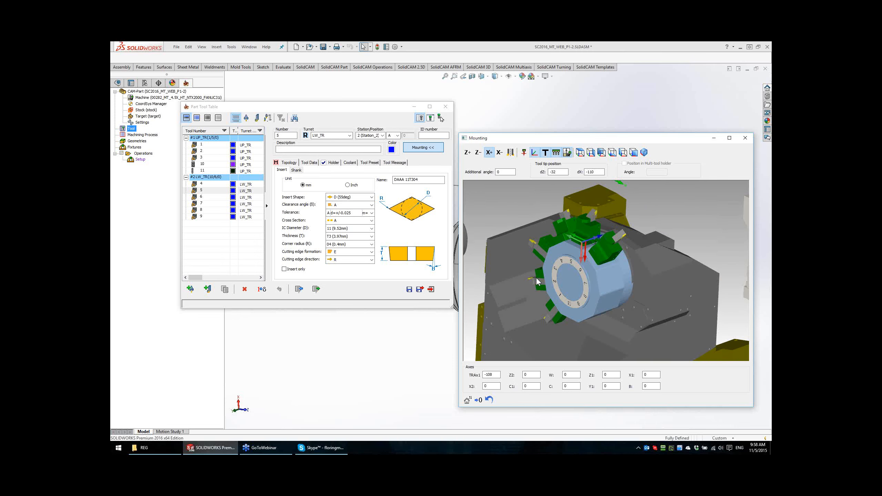
Step: Examine the upper UP_TR milling head in the mounting view and check how tool 1 sits in its holder
{"action": "mouse_move", "coordinate": [597, 304]}
{"action": "middle_mouse_down"}
{"action": "mouse_move", "coordinate": [625, 290]}
{"action": "mouse_move", "coordinate": [588, 302]}
{"action": "mouse_move", "coordinate": [589, 274]}
{"action": "mouse_move", "coordinate": [626, 299]}
{"action": "mouse_move", "coordinate": [602, 287]}
{"action": "mouse_move", "coordinate": [596, 294]}
{"action": "middle_mouse_up"}
{"action": "scroll", "coordinate": [592, 276], "scroll_direction": "down", "scroll_amount": 4}
{"action": "scroll", "coordinate": [609, 266], "scroll_direction": "up", "scroll_amount": 1}
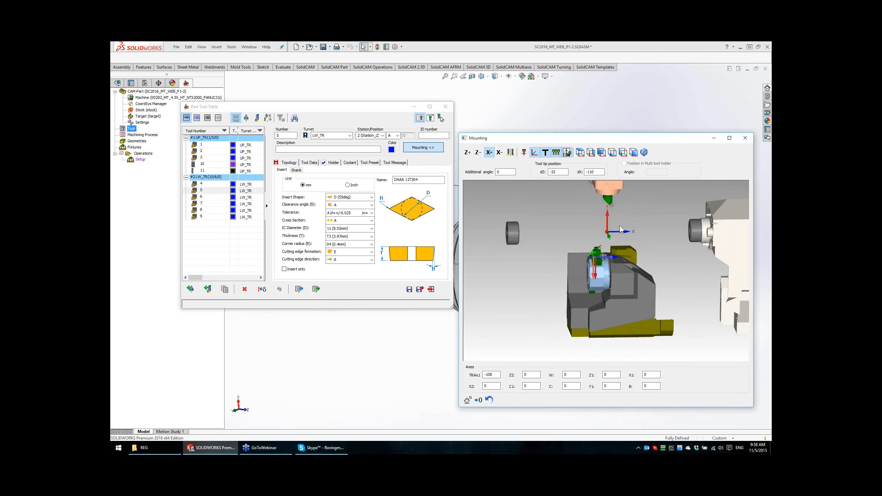
{"action": "middle_click_drag", "start_coordinate": [607, 205], "coordinate": [593, 280], "text": "ctrl"}
{"action": "scroll", "coordinate": [593, 280], "scroll_direction": "down", "scroll_amount": 1}
{"action": "scroll", "coordinate": [593, 280], "scroll_direction": "down", "scroll_amount": 5}
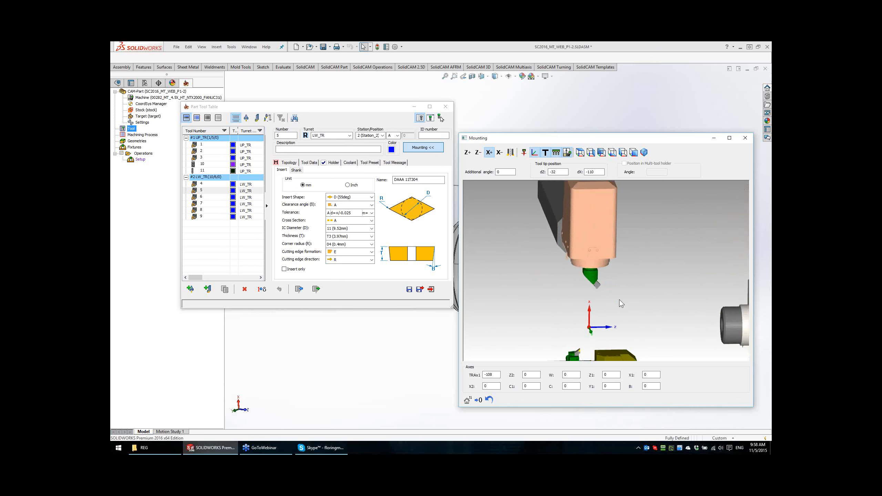
{"action": "scroll", "coordinate": [585, 281], "scroll_direction": "down", "scroll_amount": 2}
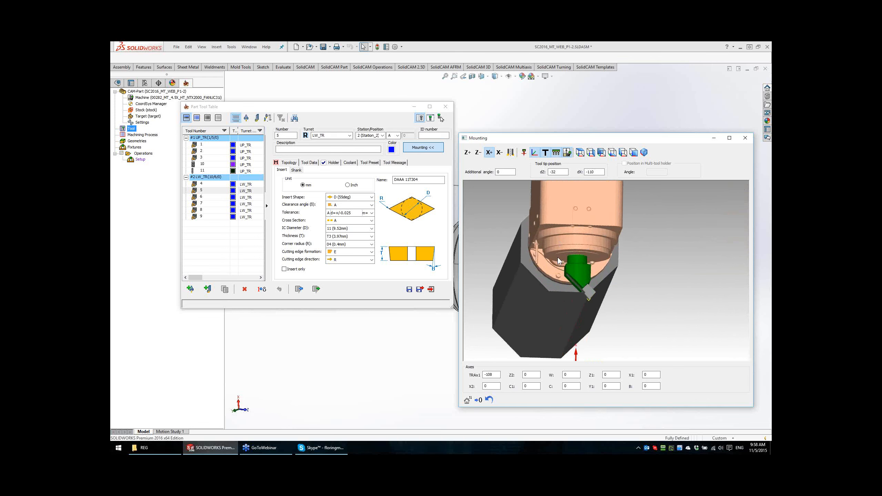
{"action": "left_click", "coordinate": [207, 146]}
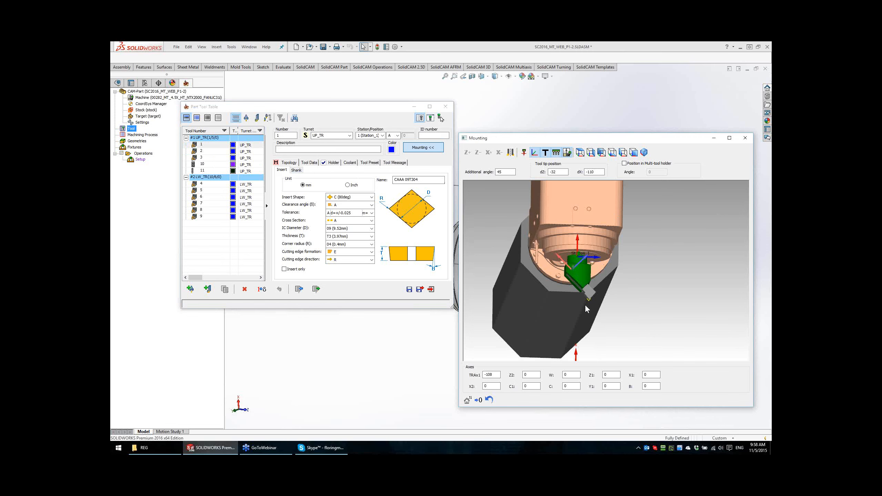
{"action": "scroll", "coordinate": [586, 306], "scroll_direction": "up", "scroll_amount": 5}
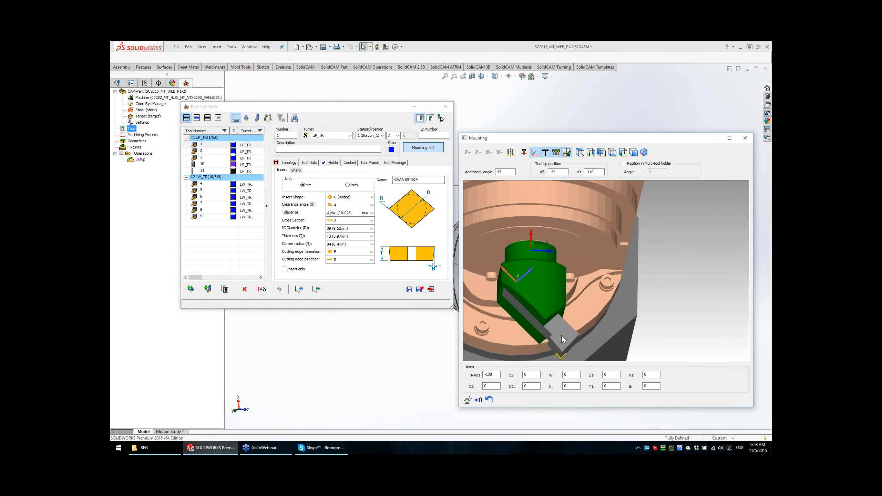
Step: Examine how tools 2, 3, 10 and 11 on the UP_TR turret are mounted in the upper milling head
{"action": "middle_click_drag", "start_coordinate": [585, 308], "coordinate": [630, 258], "text": "ctrl"}
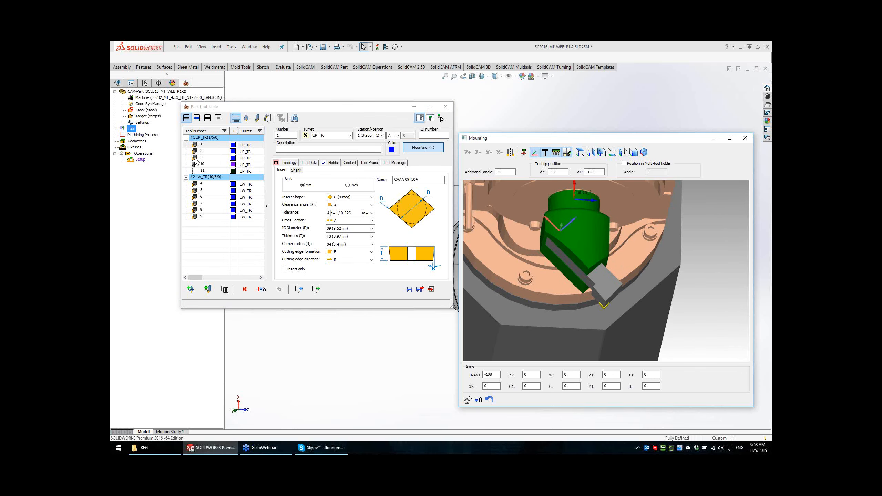
{"action": "left_click", "coordinate": [199, 151]}
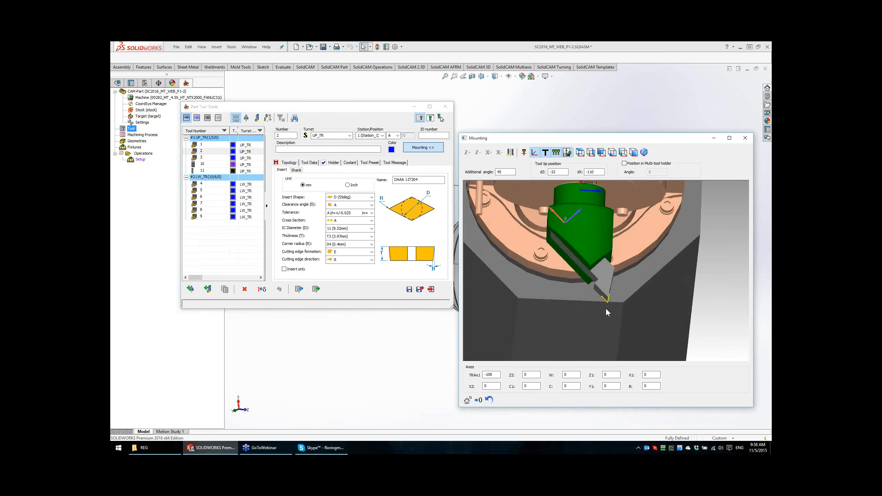
{"action": "left_click", "coordinate": [208, 158]}
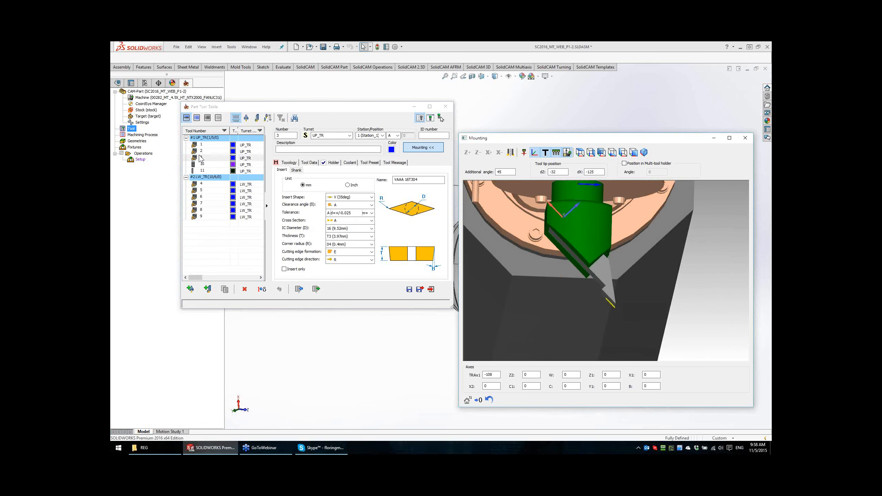
{"action": "left_click", "coordinate": [209, 164]}
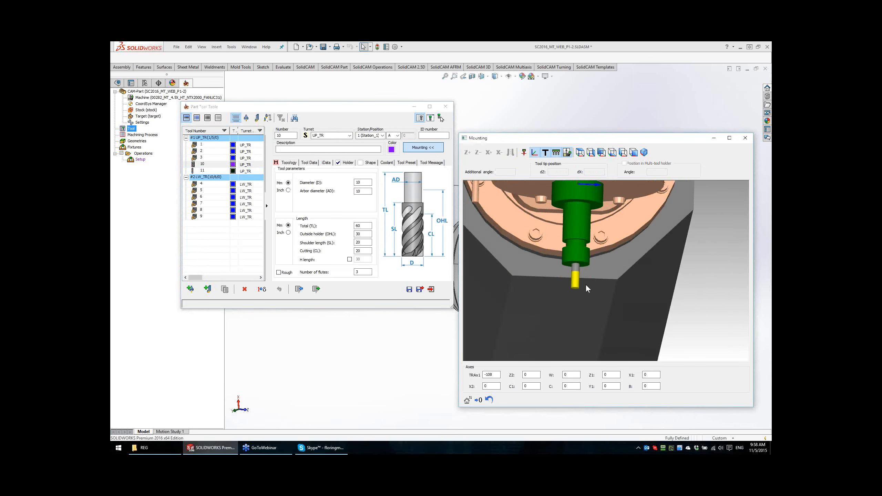
{"action": "middle_click_drag", "start_coordinate": [602, 238], "coordinate": [612, 288]}
{"action": "left_click", "coordinate": [203, 172]}
{"action": "scroll", "coordinate": [611, 285], "scroll_direction": "up", "scroll_amount": 2}
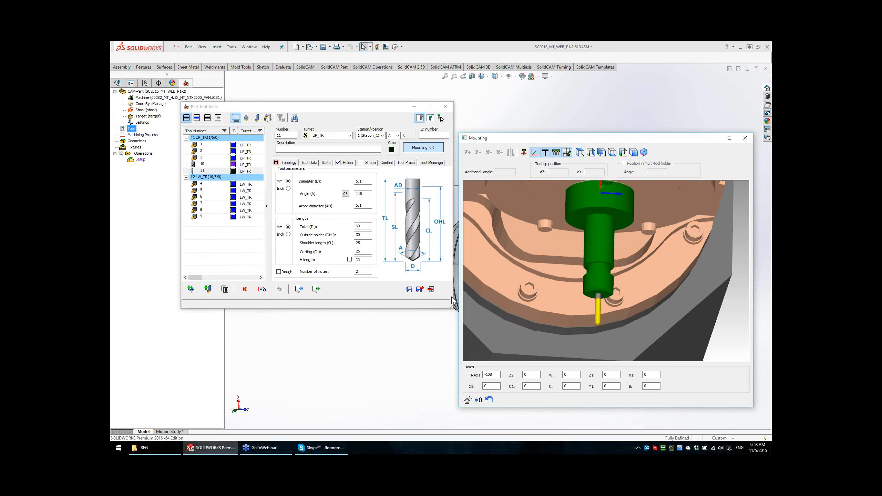
Step: Move the lower turret in the mounting view by setting the Z2 axis to -200
{"action": "scroll", "coordinate": [615, 259], "scroll_direction": "down", "scroll_amount": 5}
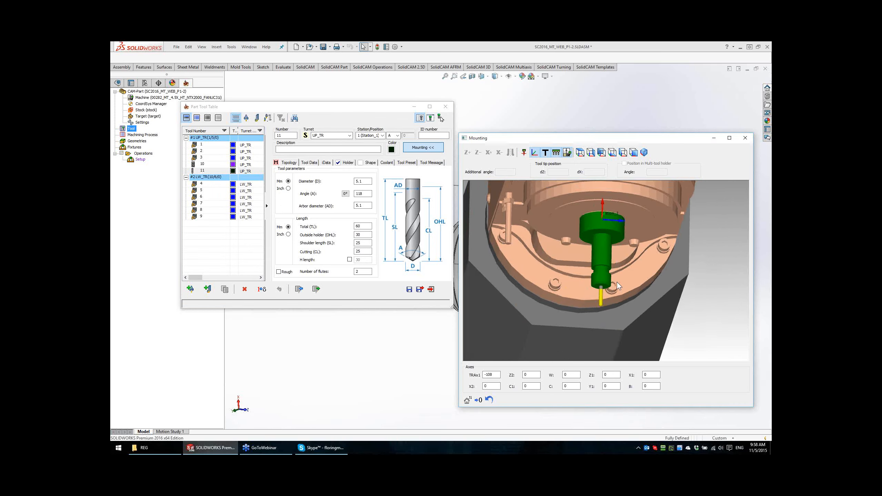
{"action": "scroll", "coordinate": [617, 283], "scroll_direction": "down", "scroll_amount": 6}
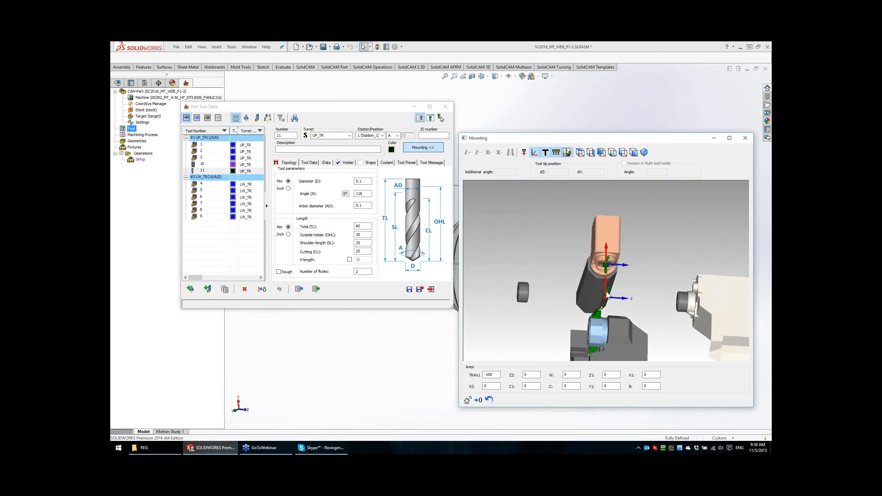
{"action": "middle_click_drag", "start_coordinate": [617, 323], "coordinate": [598, 304]}
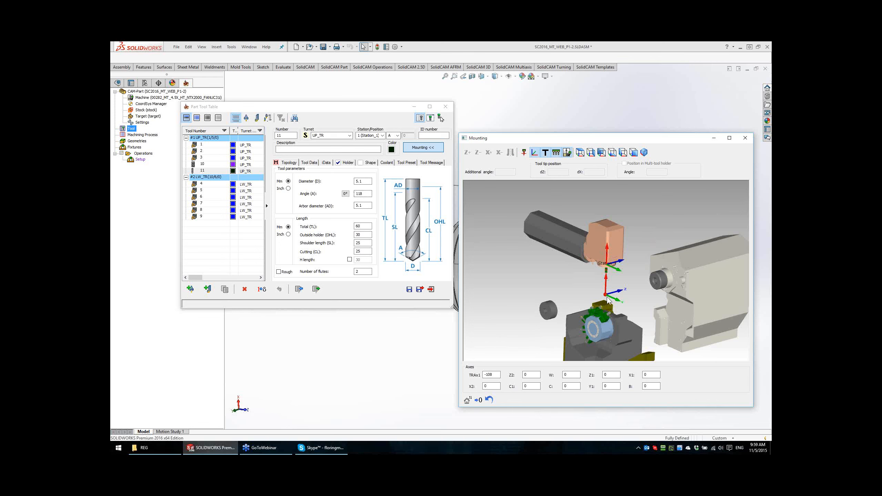
{"action": "scroll", "coordinate": [614, 316], "scroll_direction": "up", "scroll_amount": 2}
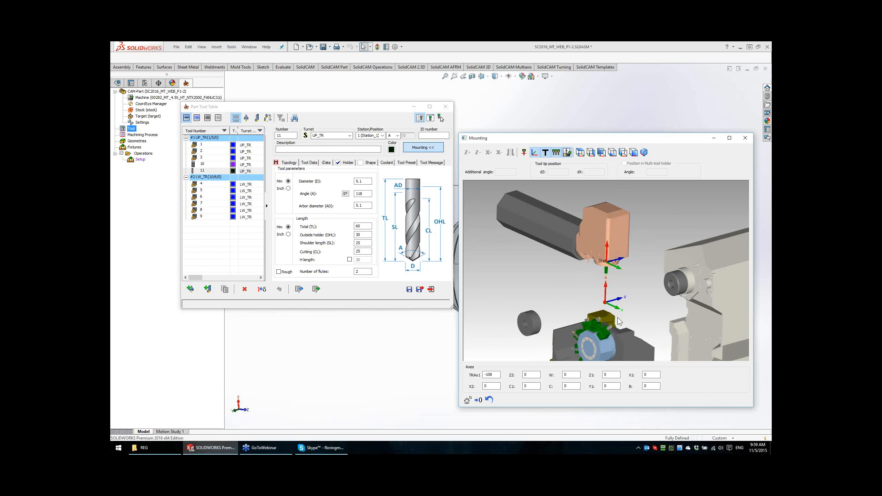
{"action": "middle_click_drag", "start_coordinate": [628, 318], "coordinate": [613, 306], "text": "ctrl"}
{"action": "scroll", "coordinate": [598, 289], "scroll_direction": "up", "scroll_amount": 3}
{"action": "scroll", "coordinate": [598, 288], "scroll_direction": "down", "scroll_amount": 5}
{"action": "left_click", "coordinate": [534, 376]}
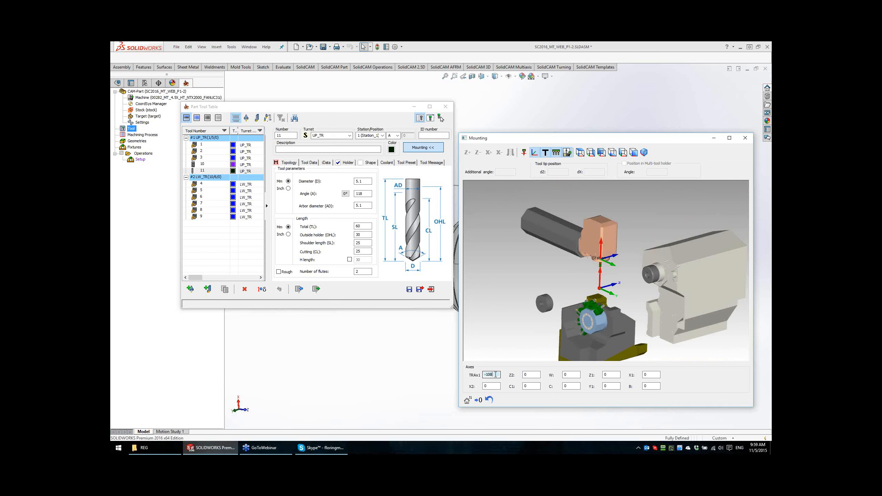
{"action": "left_click", "coordinate": [531, 375]}
{"action": "key", "text": "BackSpace"}
{"action": "type", "text": "-300"}
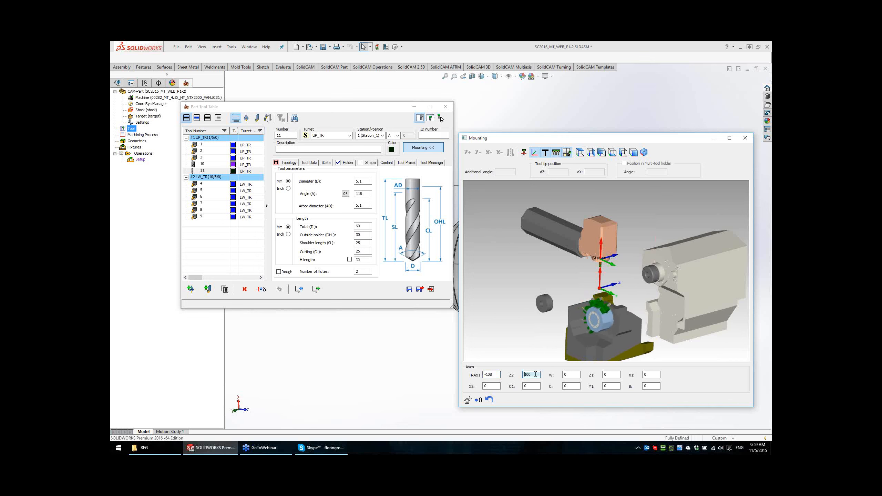
{"action": "scroll", "coordinate": [536, 374], "scroll_direction": "down", "scroll_amount": 5}
{"action": "scroll", "coordinate": [536, 375], "scroll_direction": "up", "scroll_amount": 15}
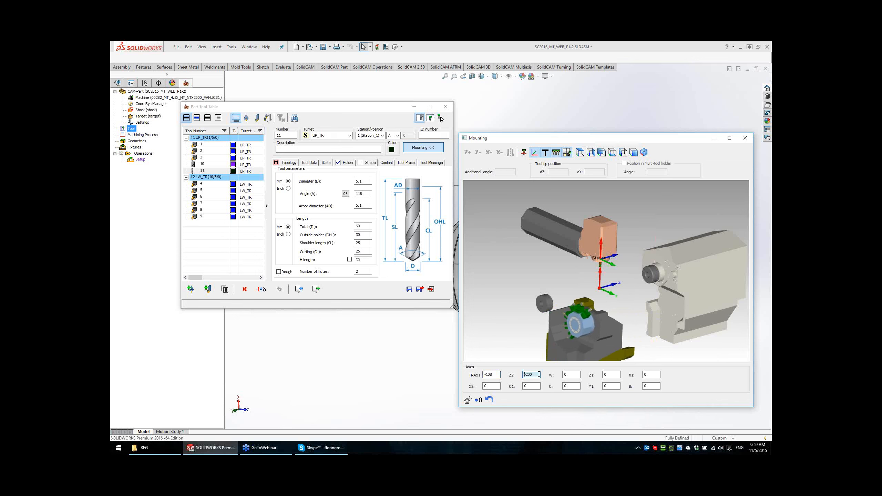
Step: Move the back spindle along the W axis through its travel in the mounting view, ending at -3
{"action": "left_click", "coordinate": [572, 375]}
{"action": "double_click", "coordinate": [575, 374]}
{"action": "type", "text": "-1500"}
{"action": "key", "text": "Return"}
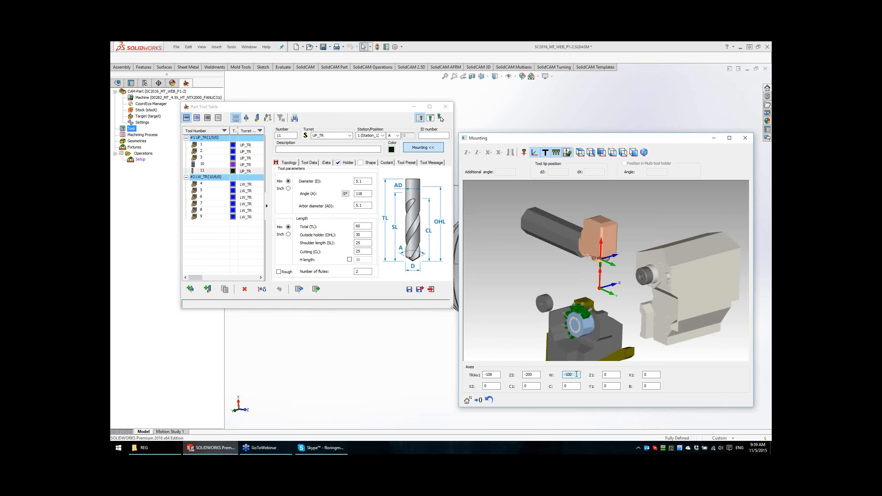
{"action": "scroll", "coordinate": [577, 374], "scroll_direction": "up", "scroll_amount": 8}
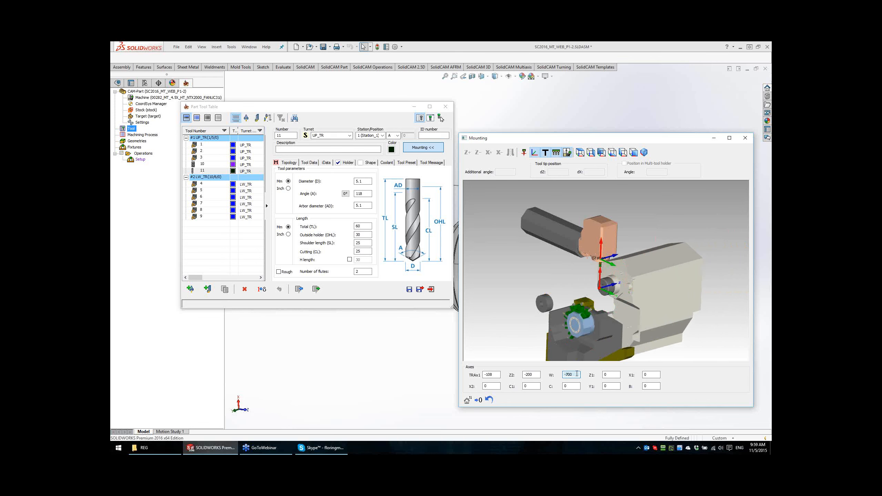
{"action": "scroll", "coordinate": [576, 373], "scroll_direction": "up", "scroll_amount": 3}
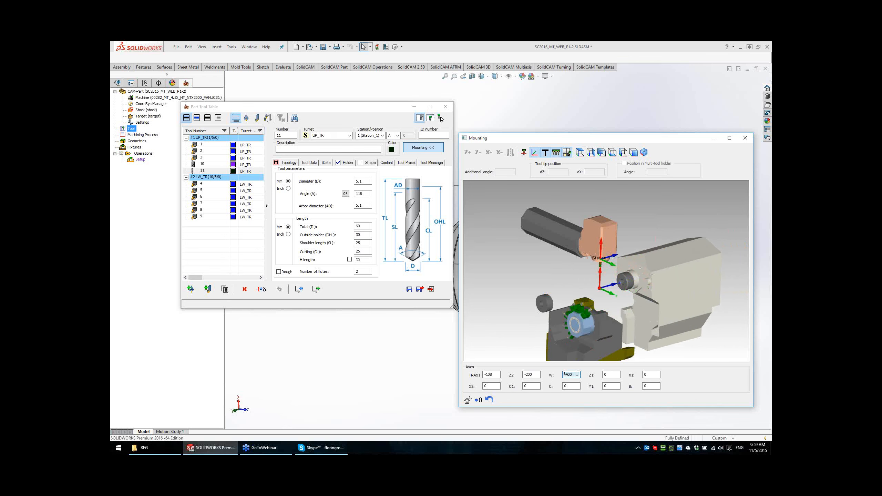
{"action": "scroll", "coordinate": [576, 374], "scroll_direction": "up", "scroll_amount": 4}
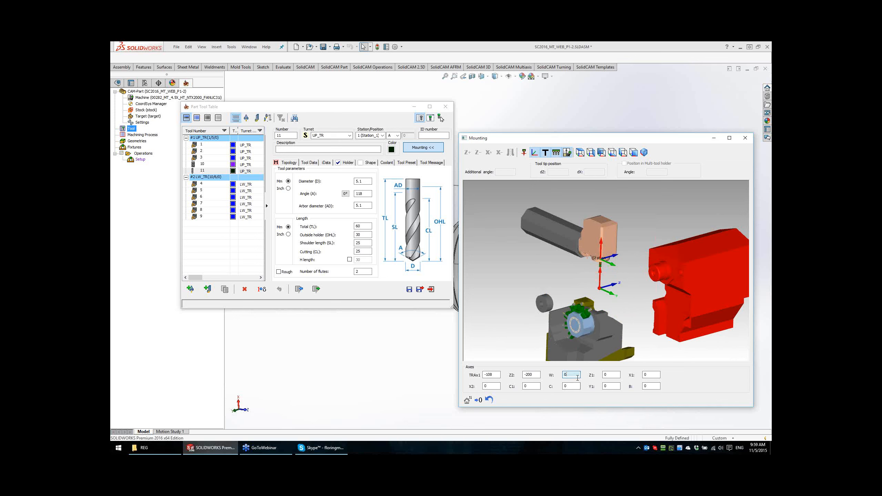
{"action": "scroll", "coordinate": [577, 378], "scroll_direction": "down", "scroll_amount": 2}
Step: Move the upper milling head in the mounting view by setting Z1 to -300 and X1 to -100
{"action": "left_click", "coordinate": [616, 374]}
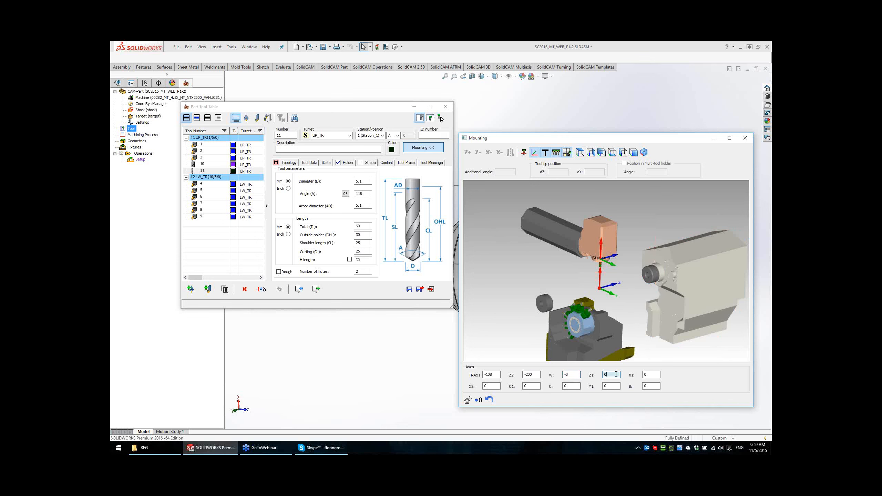
{"action": "scroll", "coordinate": [616, 373], "scroll_direction": "down", "scroll_amount": 15}
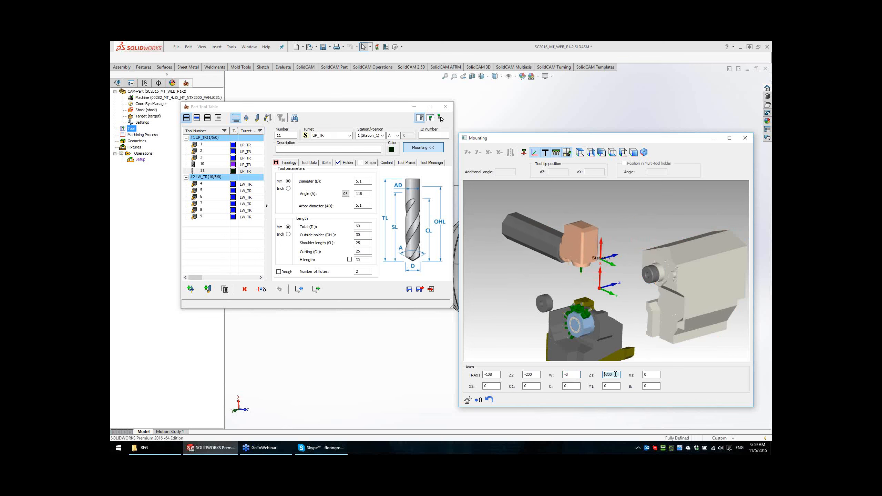
{"action": "left_click", "coordinate": [650, 375]}
{"action": "scroll", "coordinate": [650, 375], "scroll_direction": "down", "scroll_amount": 7}
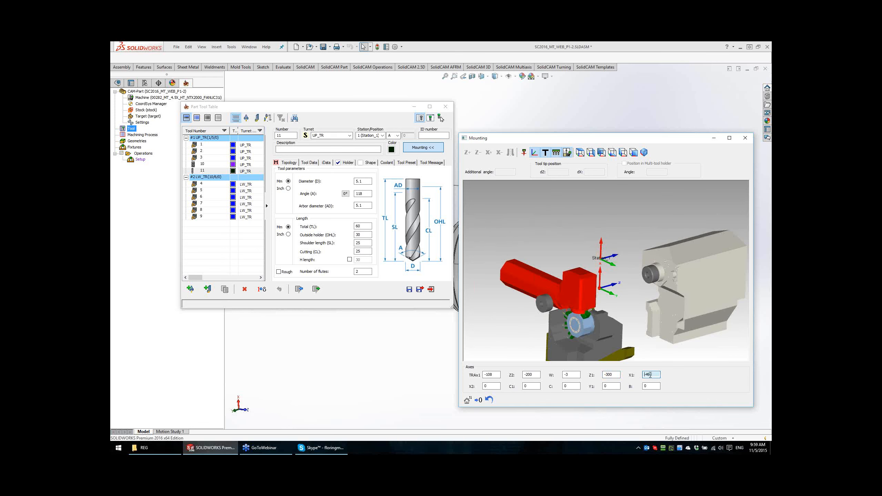
{"action": "scroll", "coordinate": [650, 375], "scroll_direction": "up", "scroll_amount": 3}
Step: Set the lower turret's X2 axis to -60 and the milling head's B axis to -1
{"action": "left_click", "coordinate": [491, 386]}
{"action": "scroll", "coordinate": [490, 385], "scroll_direction": "down", "scroll_amount": 3}
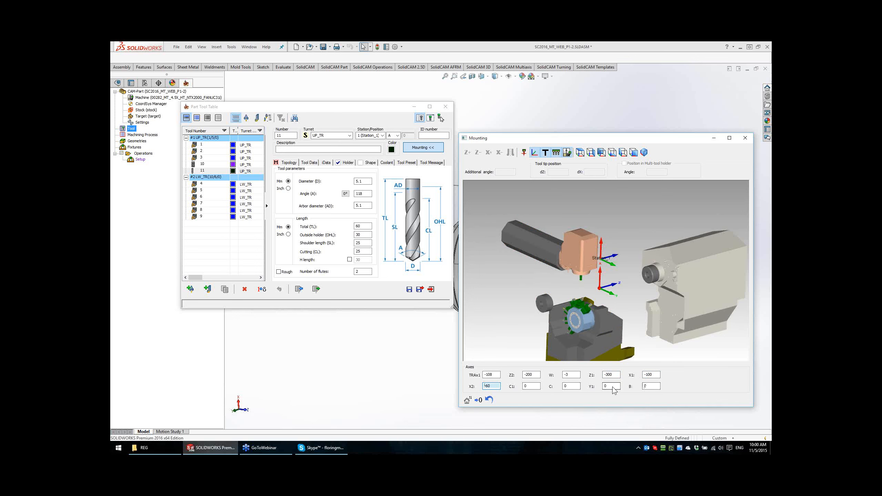
{"action": "left_click", "coordinate": [653, 386]}
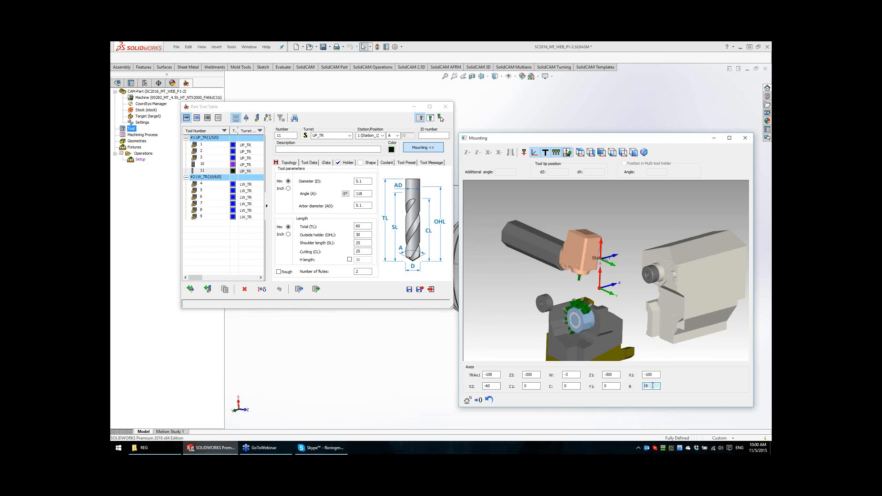
{"action": "type", "text": "-1"}
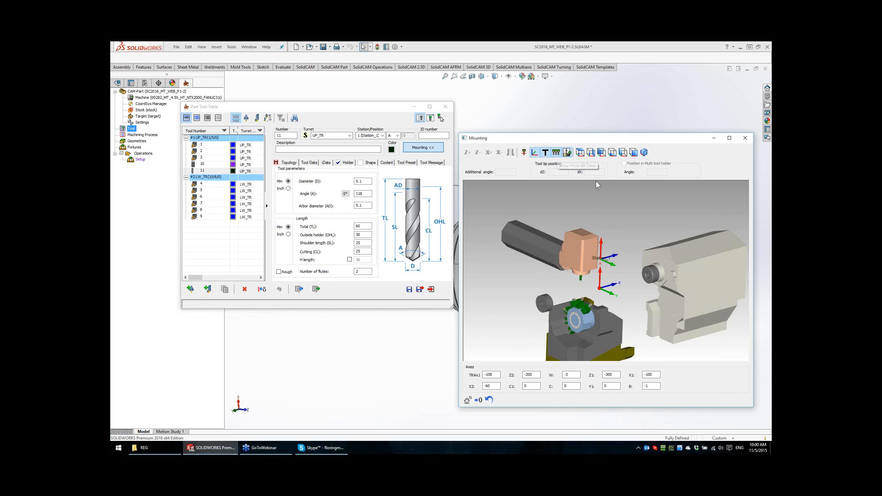
Step: Compare the mounting view's display modes for the tool, turret and machine coordinate systems, and save and close the part tool table
{"action": "left_click", "coordinate": [568, 155]}
{"action": "left_click", "coordinate": [556, 153]}
{"action": "left_click", "coordinate": [524, 153]}
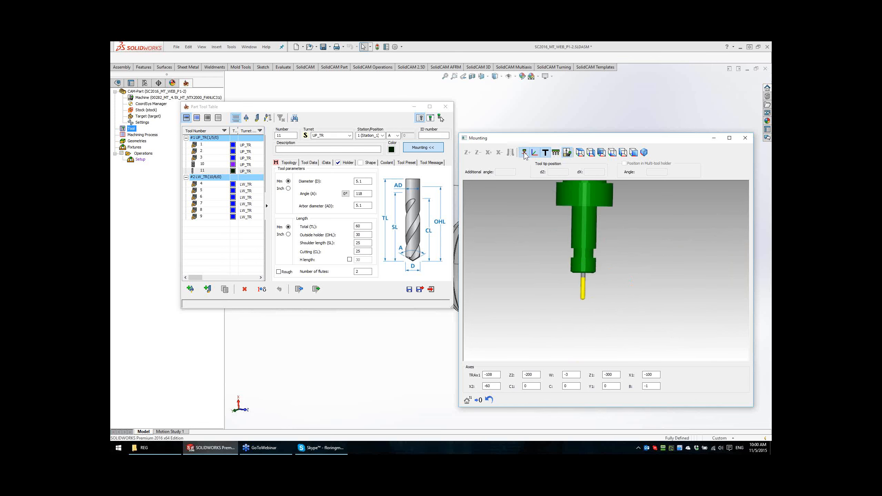
{"action": "scroll", "coordinate": [639, 258], "scroll_direction": "down", "scroll_amount": 7}
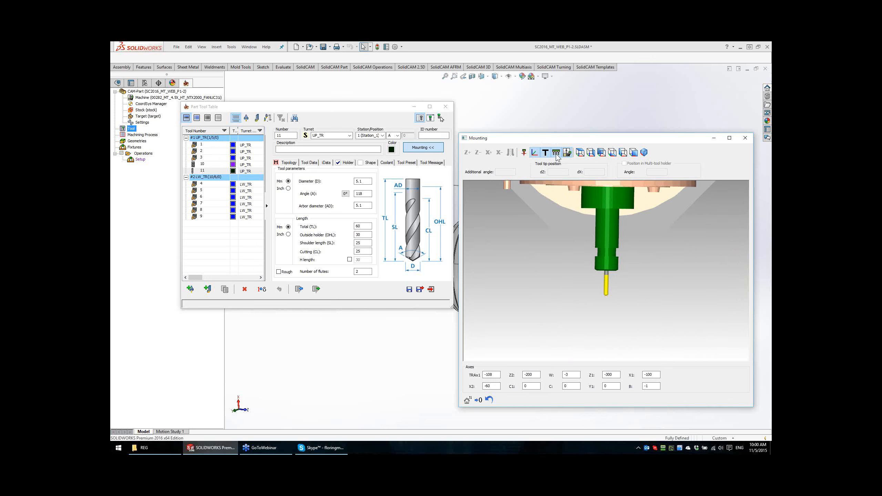
{"action": "left_click", "coordinate": [534, 153]}
{"action": "scroll", "coordinate": [618, 287], "scroll_direction": "down", "scroll_amount": 5}
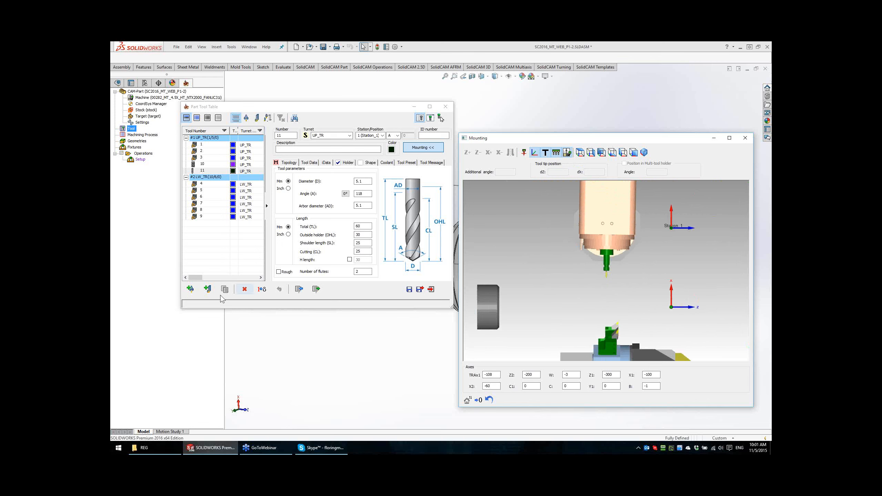
{"action": "left_click", "coordinate": [421, 289]}
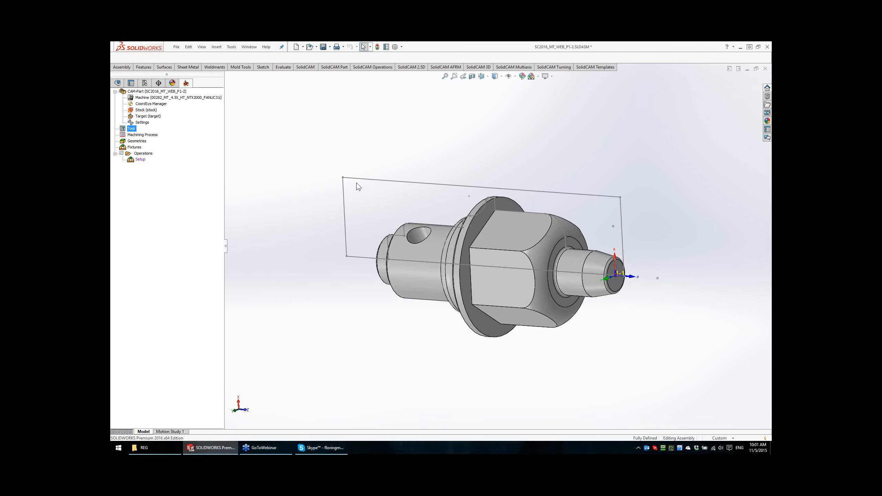
Step: Add a turning operation and define its contour geometry on the line at the part's front face
{"action": "right_click", "coordinate": [148, 155]}
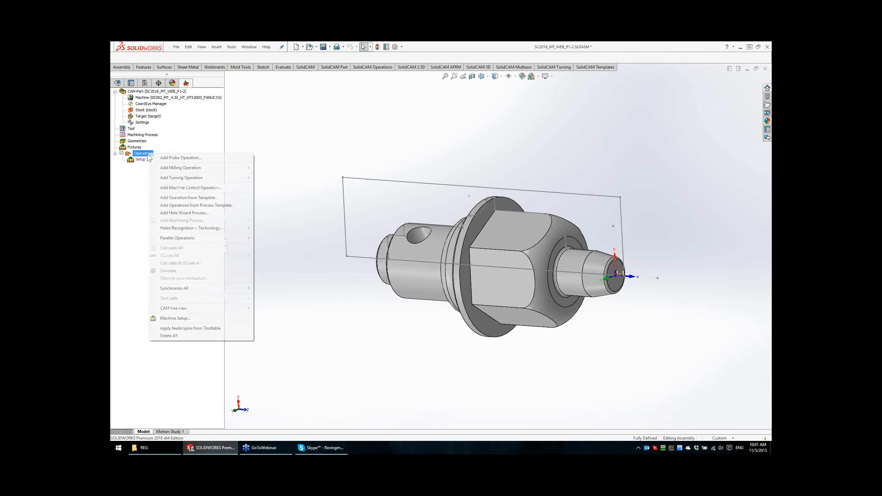
{"action": "mouse_move", "coordinate": [225, 177]}
{"action": "left_click", "coordinate": [260, 186]}
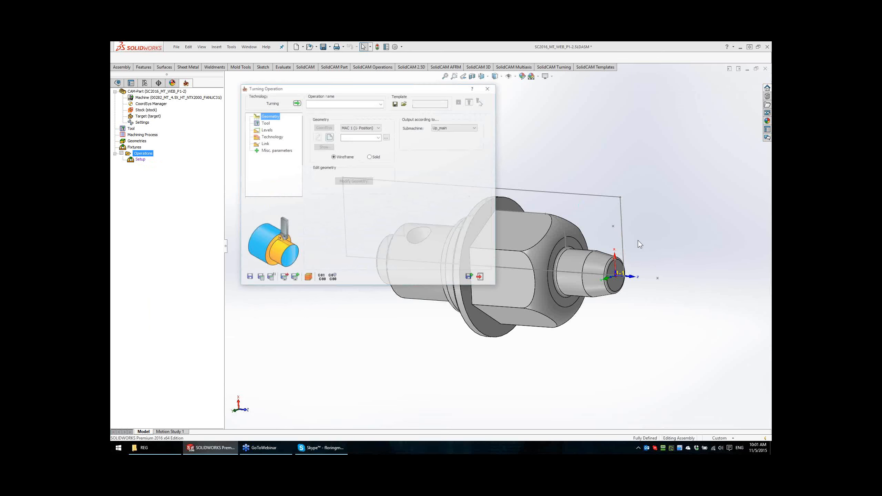
{"action": "left_click", "coordinate": [329, 137]}
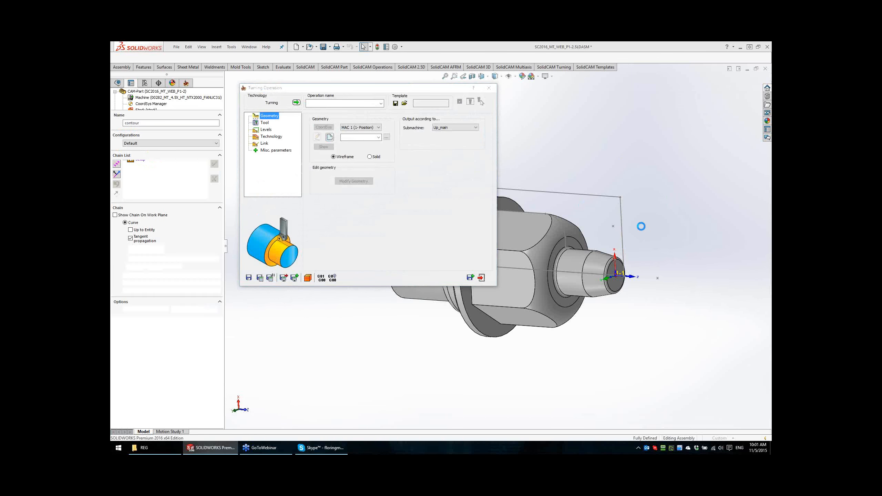
{"action": "left_click", "coordinate": [617, 263]}
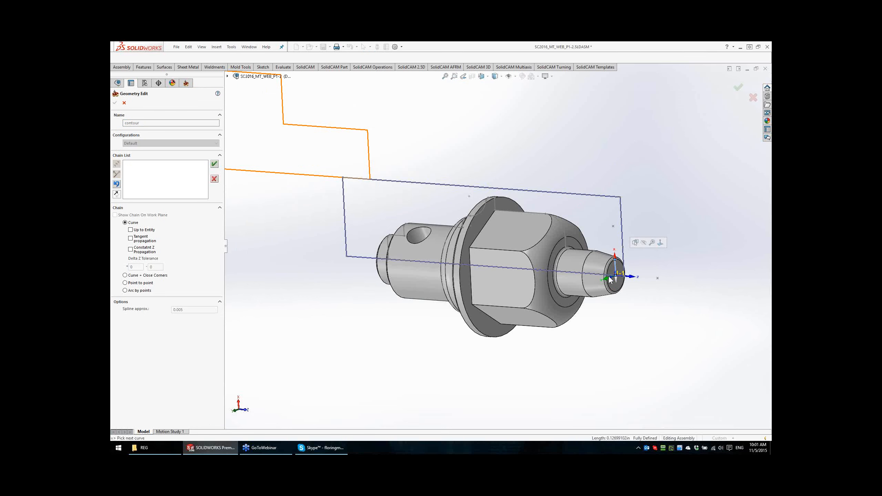
{"action": "left_click", "coordinate": [115, 102]}
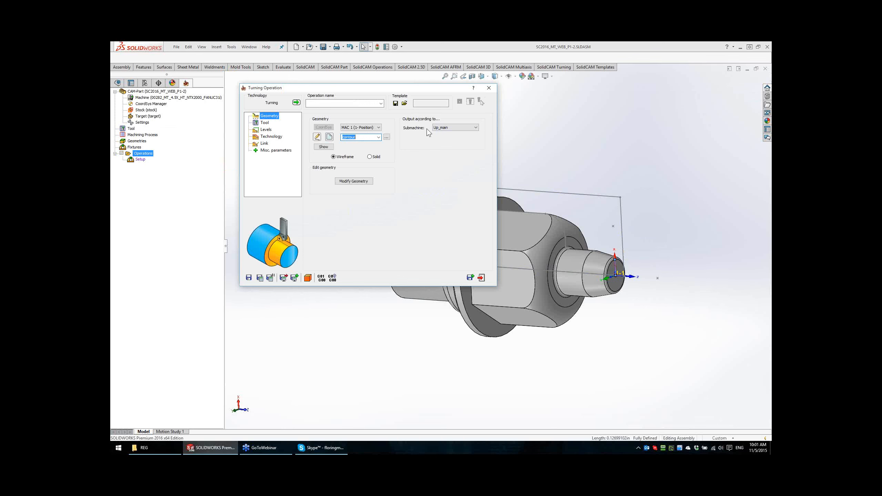
Step: Keep Up_main as the turning operation's submachine and accept the modified contour geometry with its start auto-extended to stock
{"action": "left_click", "coordinate": [449, 130]}
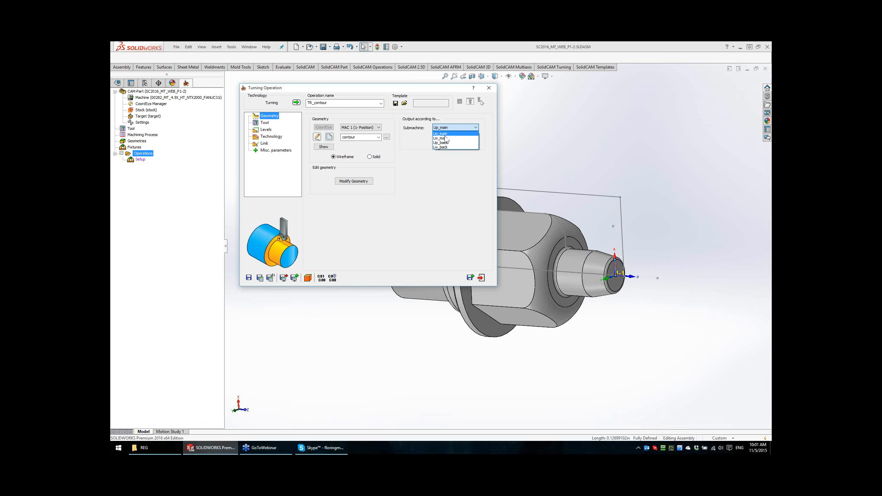
{"action": "left_click", "coordinate": [438, 179]}
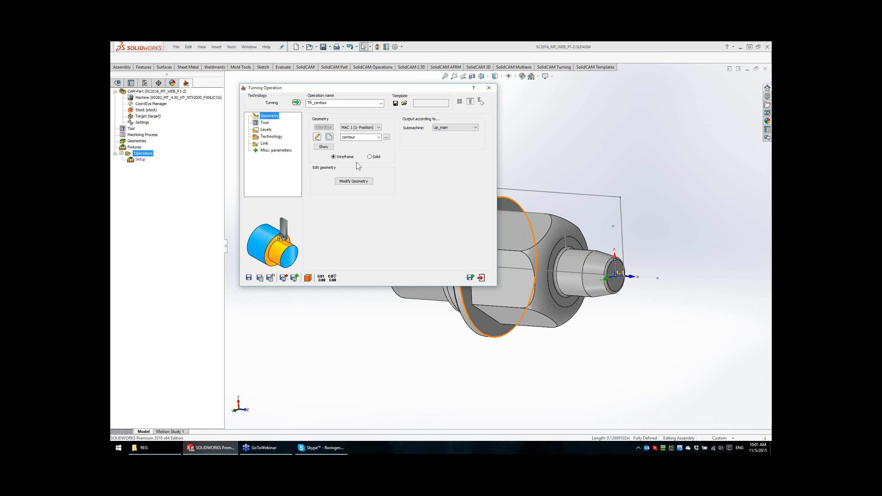
{"action": "left_click", "coordinate": [349, 182]}
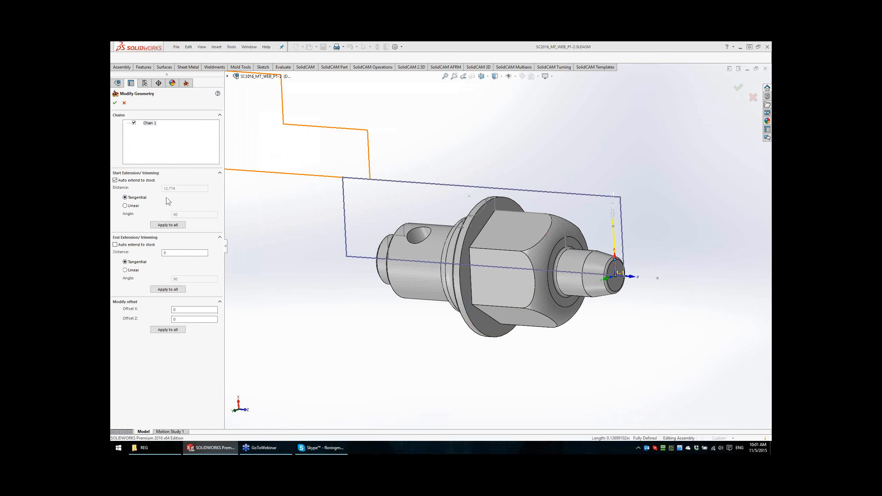
{"action": "left_click", "coordinate": [115, 102]}
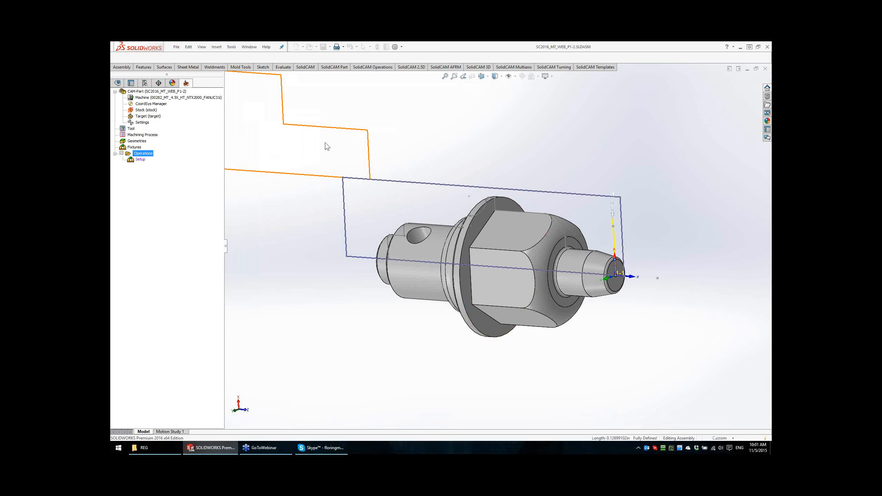
Step: Open the turning operation's tool selection and pick tool 1 on the UP_TR turret
{"action": "left_click", "coordinate": [265, 122]}
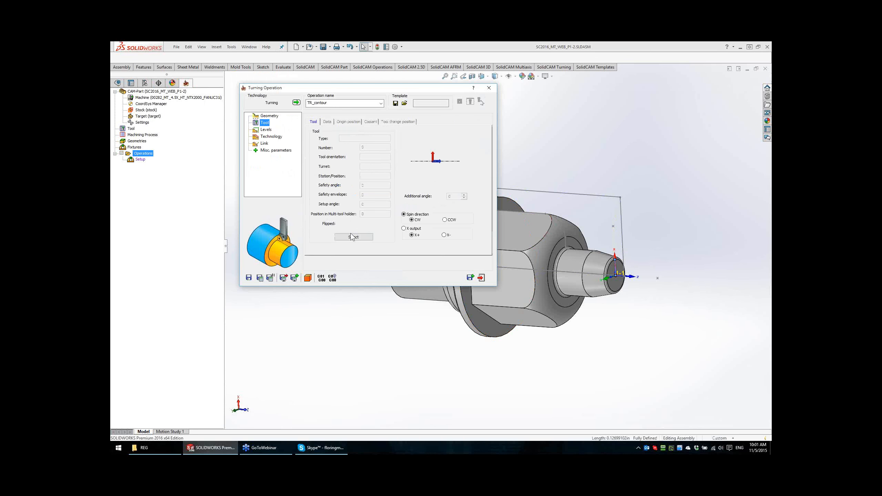
{"action": "left_click", "coordinate": [354, 237]}
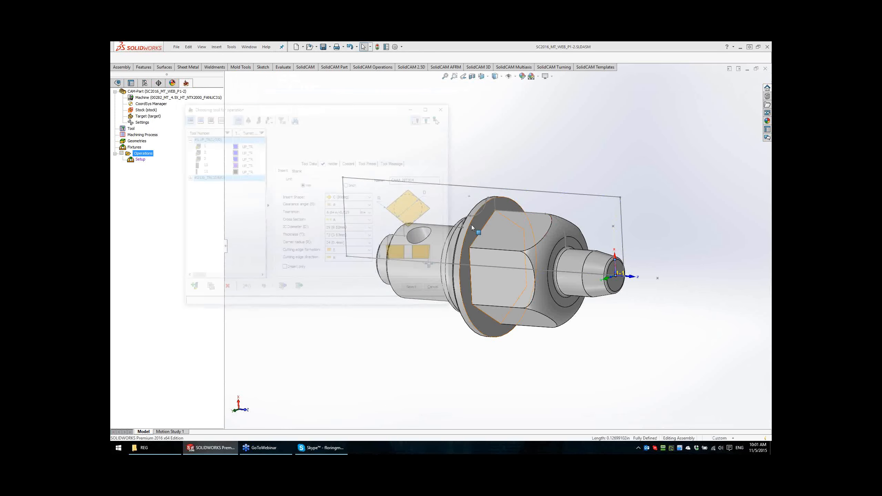
{"action": "left_click", "coordinate": [209, 145]}
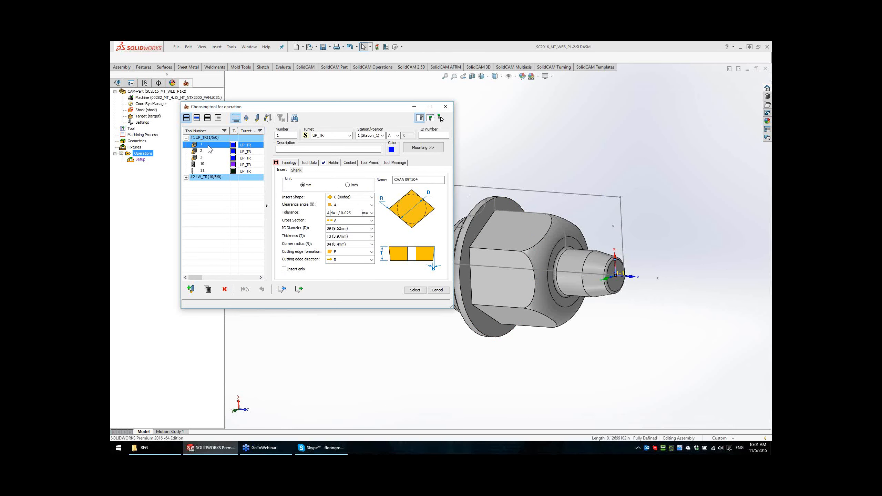
Step: Inspect how tool 1 is mounted on the upper milling head, examining the holder orientation and insert closely
{"action": "left_click", "coordinate": [422, 148]}
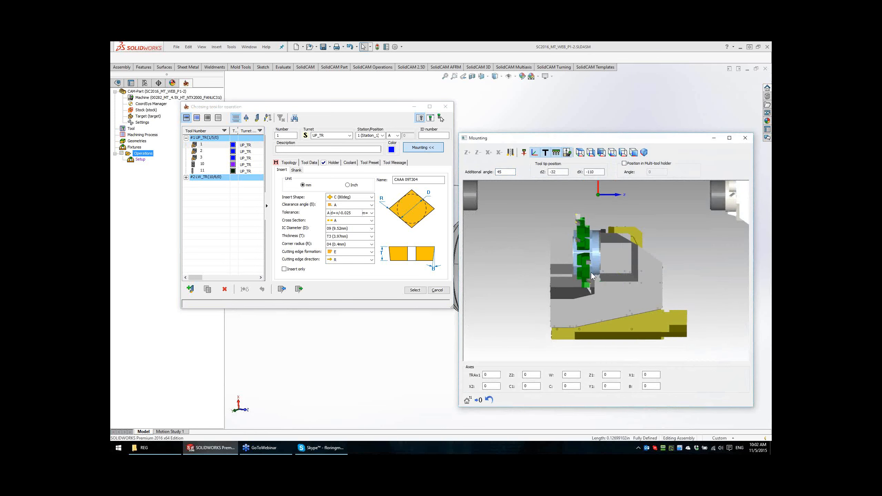
{"action": "scroll", "coordinate": [592, 276], "scroll_direction": "down", "scroll_amount": 1}
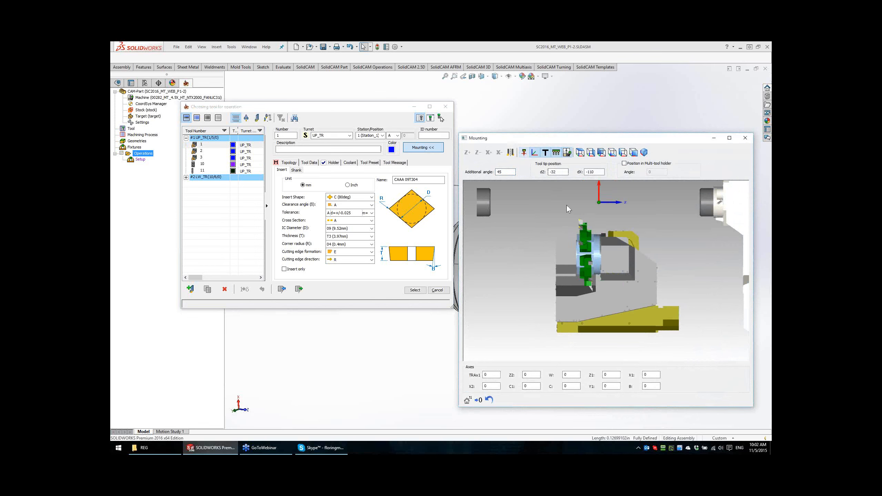
{"action": "middle_click_drag", "start_coordinate": [620, 223], "coordinate": [629, 303], "text": "ctrl"}
{"action": "scroll", "coordinate": [628, 302], "scroll_direction": "up", "scroll_amount": 2}
{"action": "middle_click_drag", "start_coordinate": [627, 234], "coordinate": [642, 258], "text": "ctrl"}
{"action": "scroll", "coordinate": [602, 295], "scroll_direction": "up", "scroll_amount": 3}
{"action": "scroll", "coordinate": [635, 273], "scroll_direction": "up", "scroll_amount": 4}
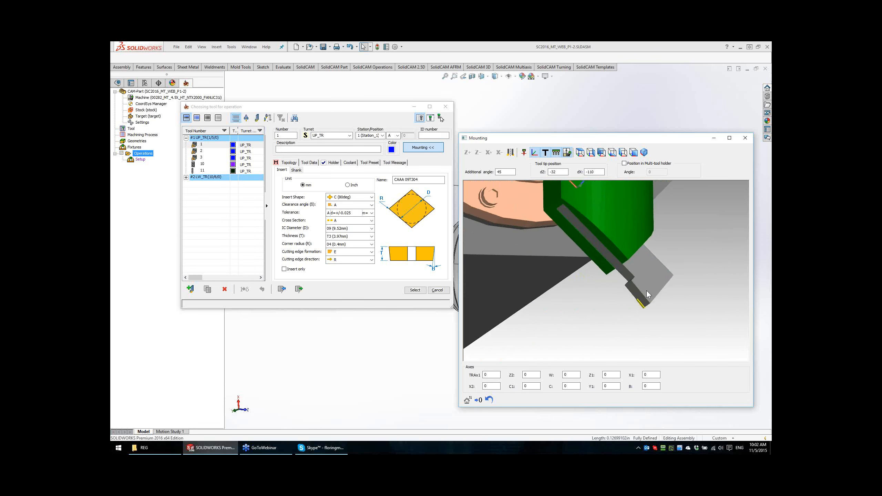
{"action": "scroll", "coordinate": [648, 294], "scroll_direction": "down", "scroll_amount": 1}
{"action": "scroll", "coordinate": [649, 288], "scroll_direction": "down", "scroll_amount": 4}
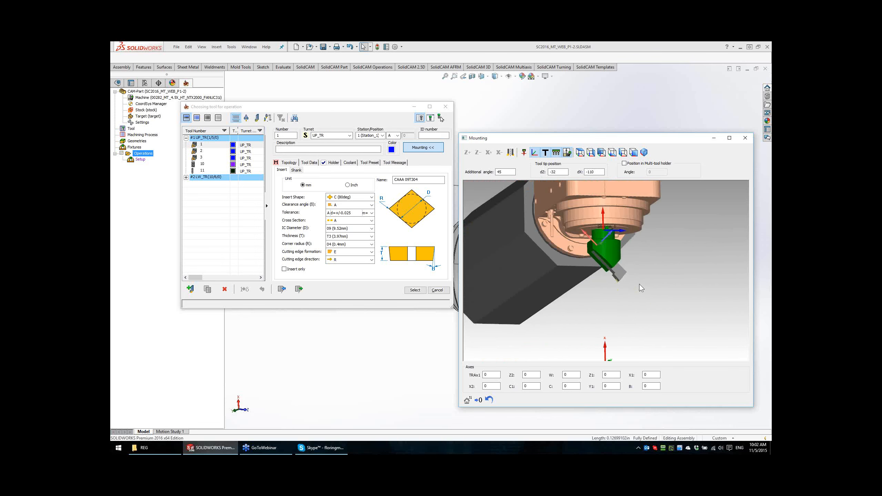
Step: Assign tool 1 to the turning operation and set its additional angle to 0
{"action": "left_click", "coordinate": [421, 292]}
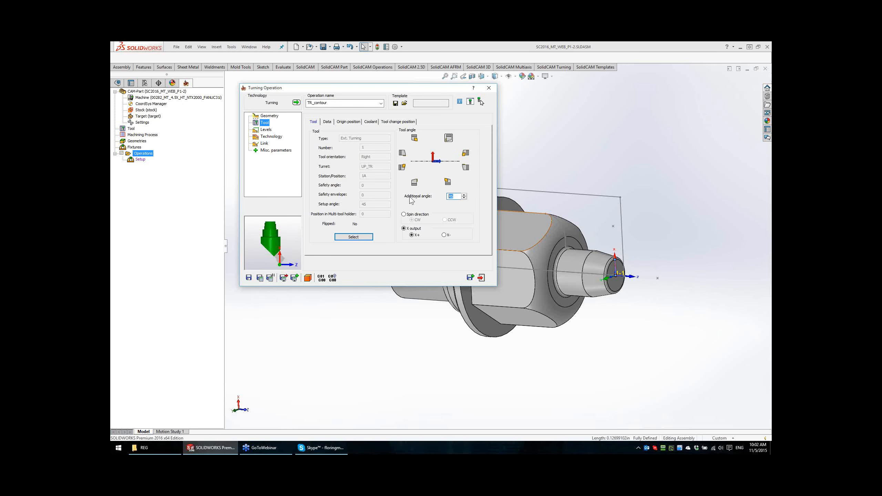
{"action": "type", "text": "0"}
{"action": "left_click_drag", "start_coordinate": [291, 256], "coordinate": [272, 252]}
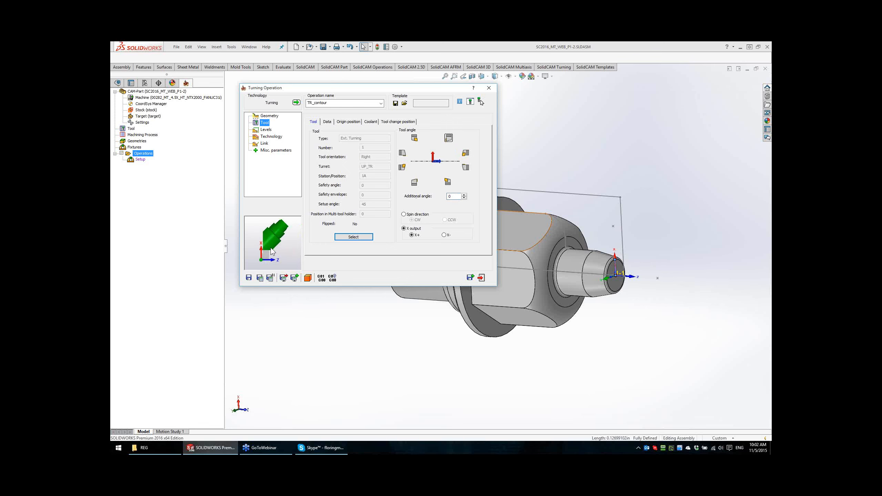
{"action": "mouse_move", "coordinate": [272, 248]}
{"action": "middle_mouse_down"}
{"action": "mouse_move", "coordinate": [289, 249]}
{"action": "mouse_move", "coordinate": [275, 246]}
{"action": "middle_mouse_up"}
Step: Set the rough turning mode to front facing, save and calculate the operation, and display its toolpath at the front face
{"action": "left_click", "coordinate": [266, 130]}
{"action": "left_click", "coordinate": [270, 137]}
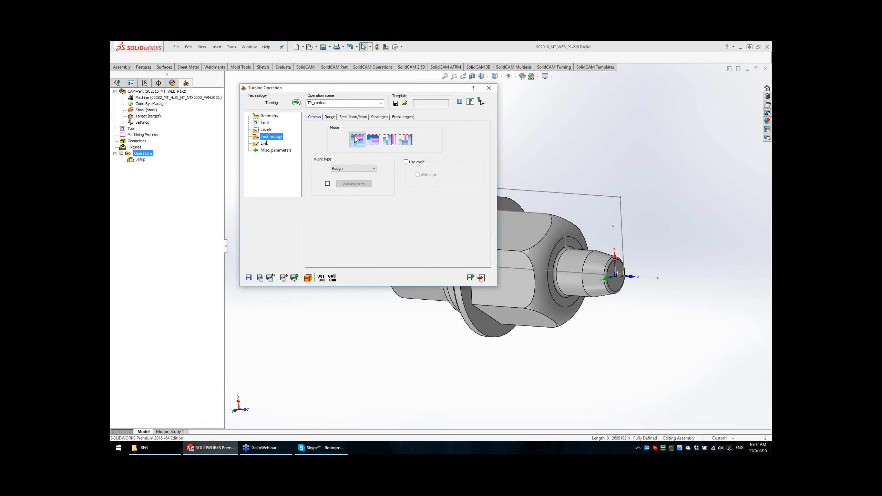
{"action": "left_click", "coordinate": [389, 141]}
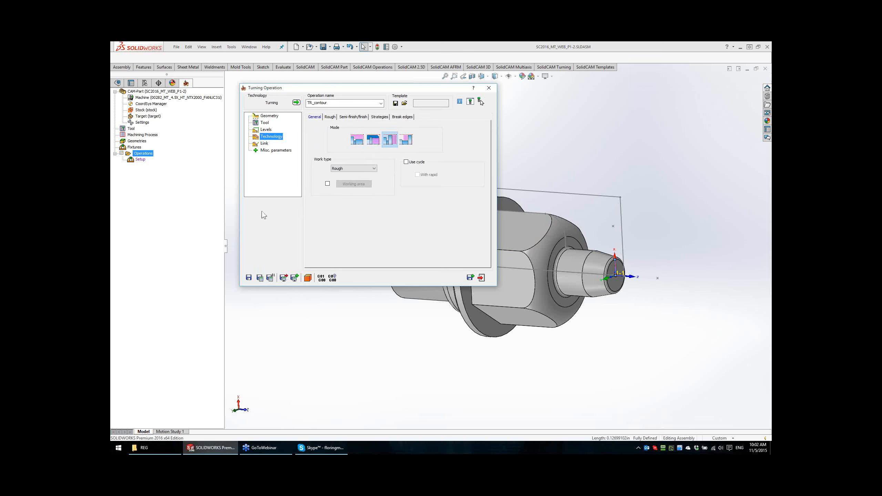
{"action": "left_click", "coordinate": [260, 278]}
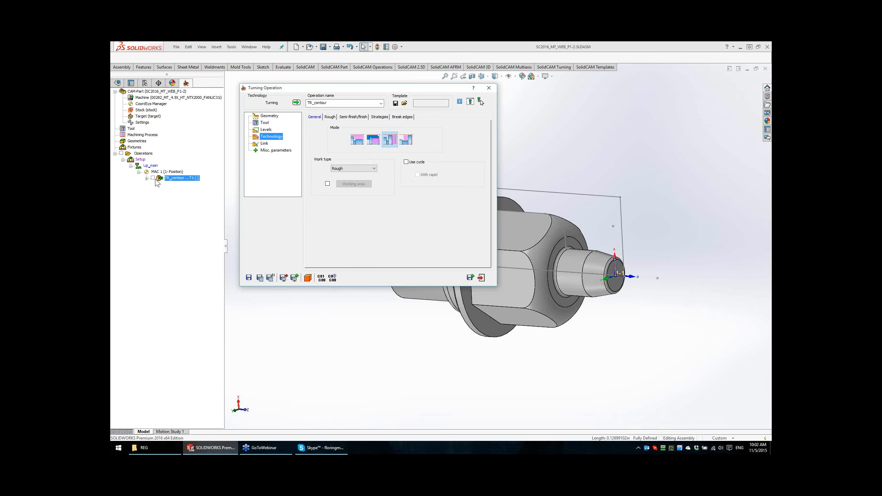
{"action": "left_click", "coordinate": [153, 177]}
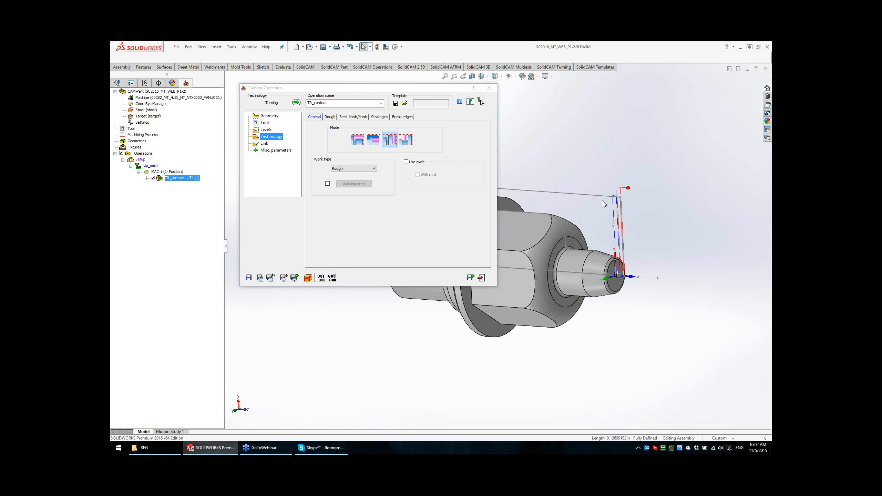
{"action": "scroll", "coordinate": [638, 215], "scroll_direction": "down", "scroll_amount": 4}
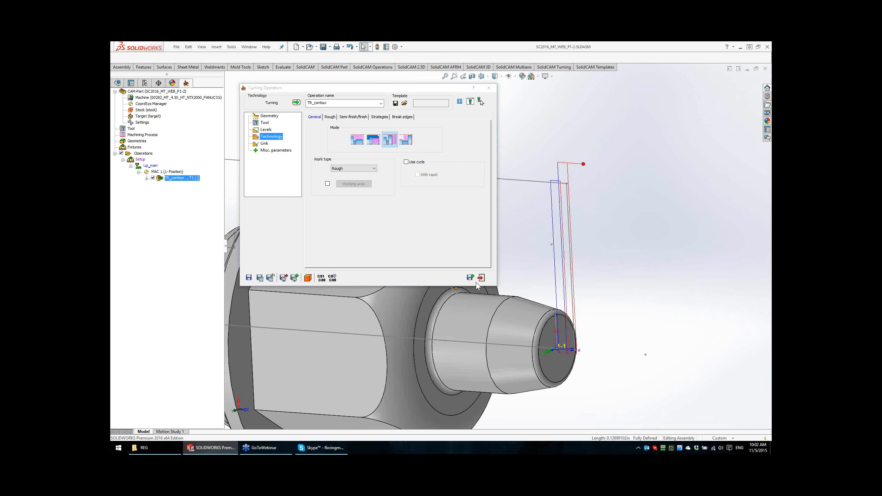
Step: Save and copy the facing operation, and define the copy's geometry as a chain along the profile from the front cone to the flange rim
{"action": "left_click", "coordinate": [470, 277]}
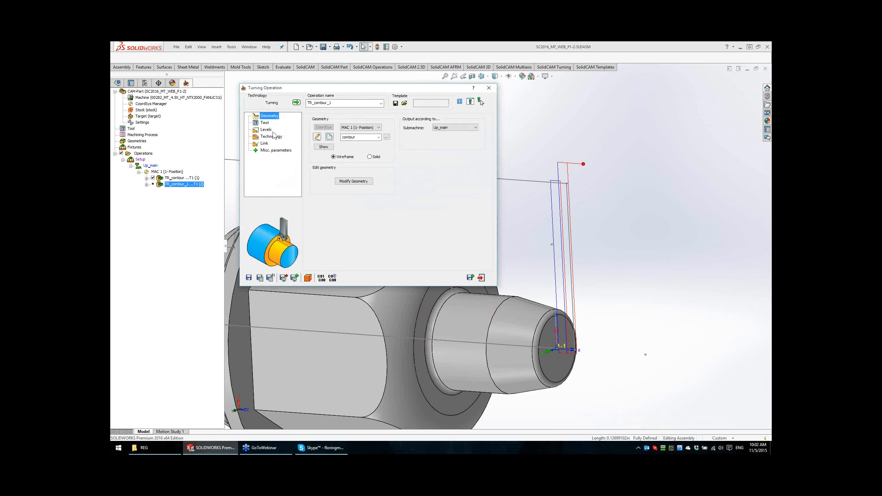
{"action": "left_click", "coordinate": [317, 136]}
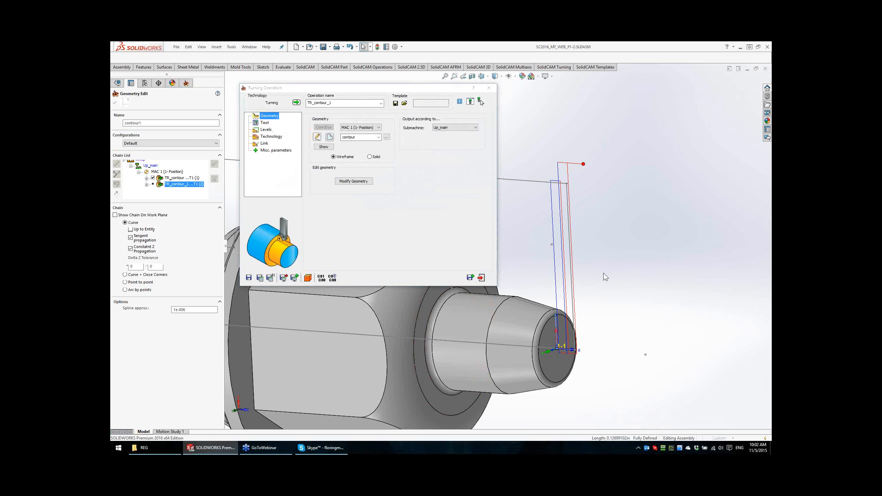
{"action": "left_click", "coordinate": [543, 306]}
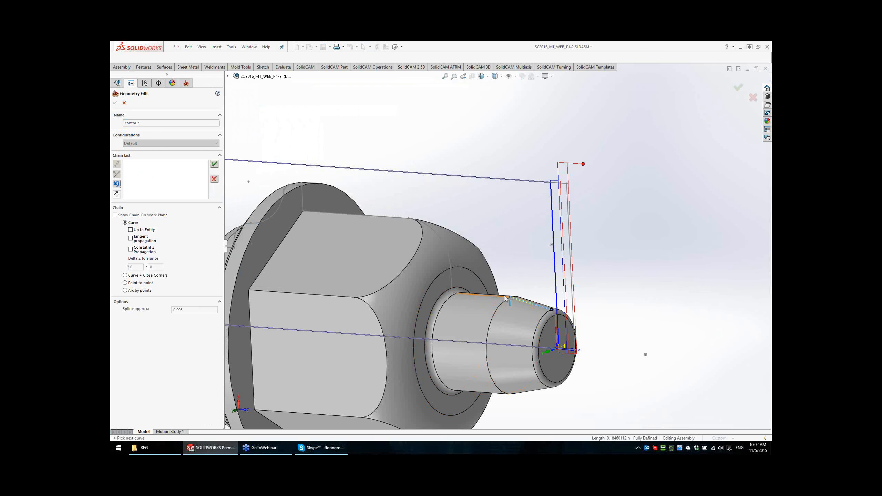
{"action": "left_click_drag", "start_coordinate": [504, 296], "coordinate": [453, 294]}
{"action": "left_click", "coordinate": [451, 277]}
{"action": "left_click", "coordinate": [442, 241]}
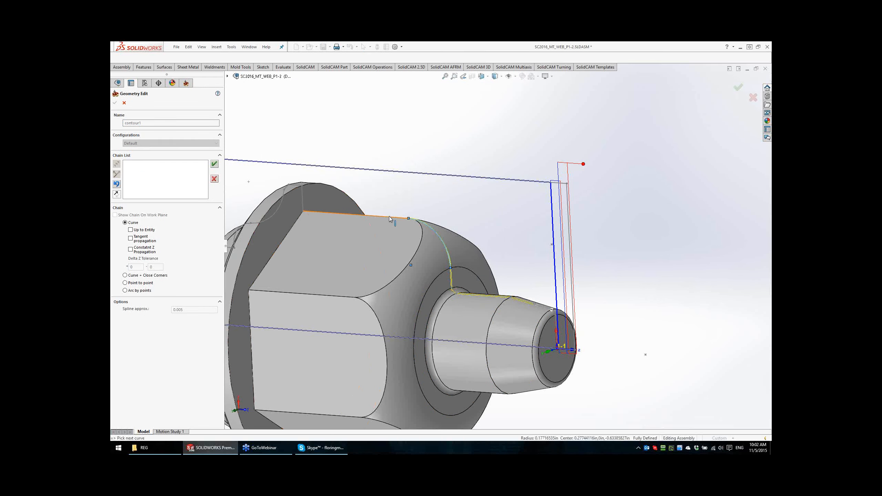
{"action": "left_click", "coordinate": [339, 215]}
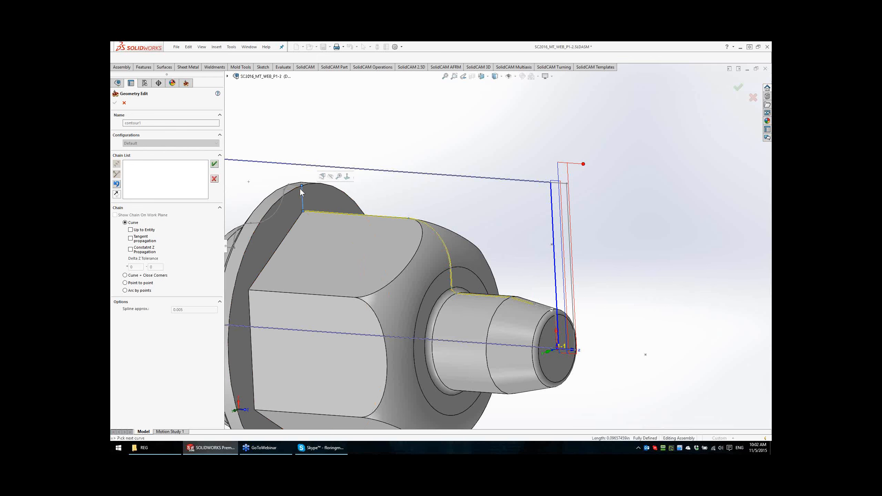
{"action": "left_click", "coordinate": [294, 187]}
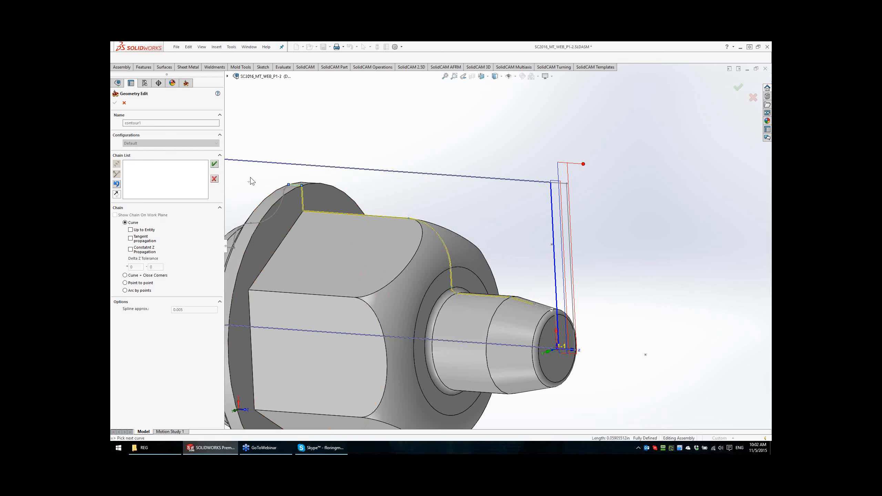
{"action": "left_click", "coordinate": [214, 164]}
{"action": "left_click", "coordinate": [117, 103]}
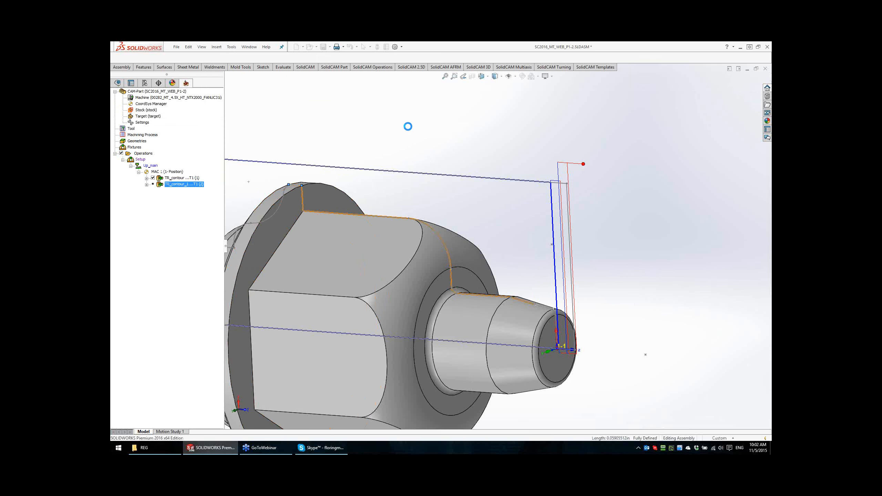
Step: Modify the new contour geometry so its start auto-extends to stock and its end extends by a distance of 2
{"action": "left_click", "coordinate": [353, 181]}
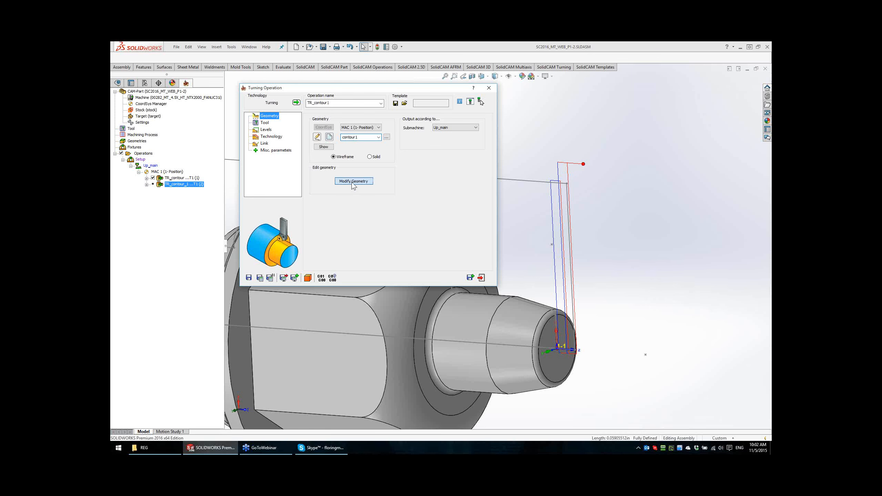
{"action": "left_click", "coordinate": [115, 181]}
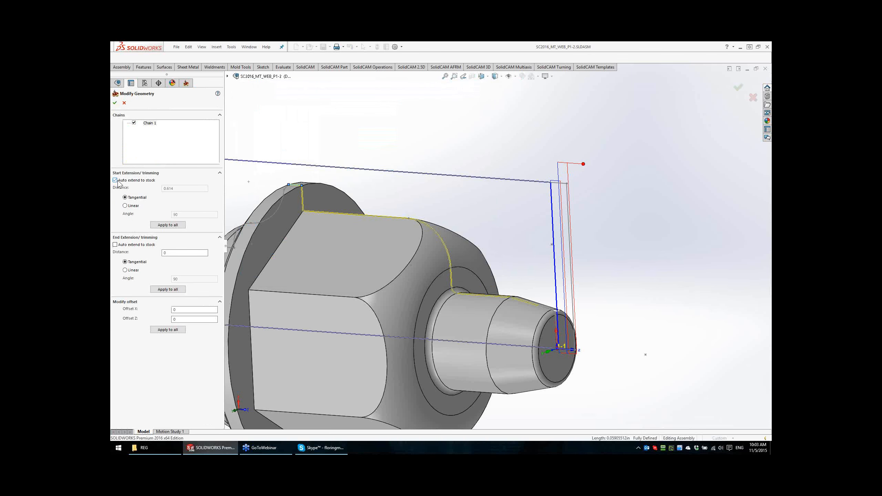
{"action": "left_click", "coordinate": [163, 254]}
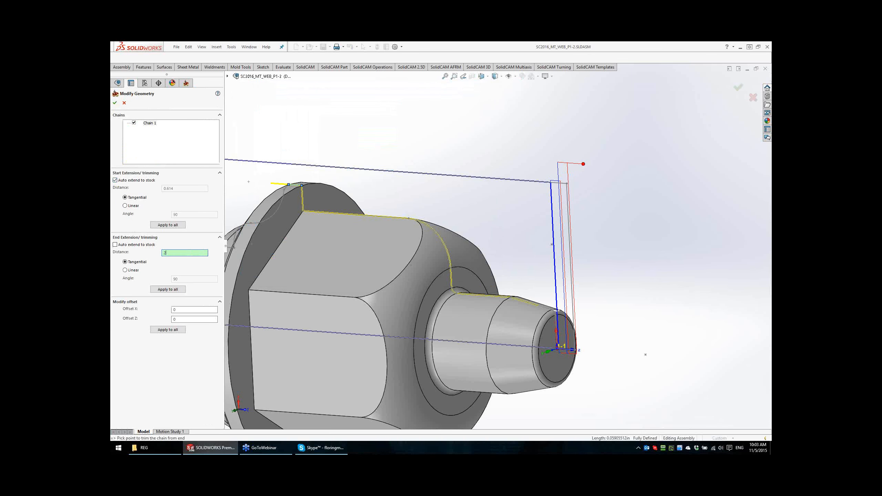
{"action": "type", "text": "2"}
{"action": "left_click", "coordinate": [115, 103]}
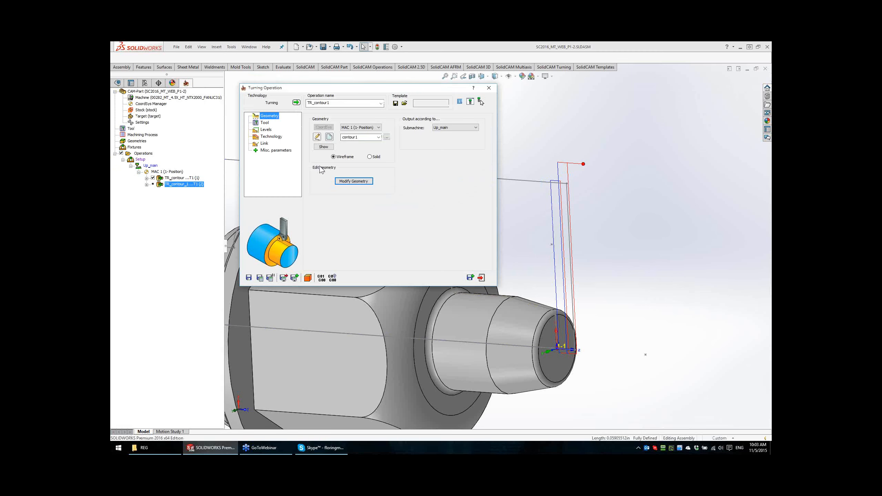
Step: Review the contour operation's tool, levels and technology settings, keep semi-finish and finish at No, and save and calculate it
{"action": "left_click", "coordinate": [263, 123]}
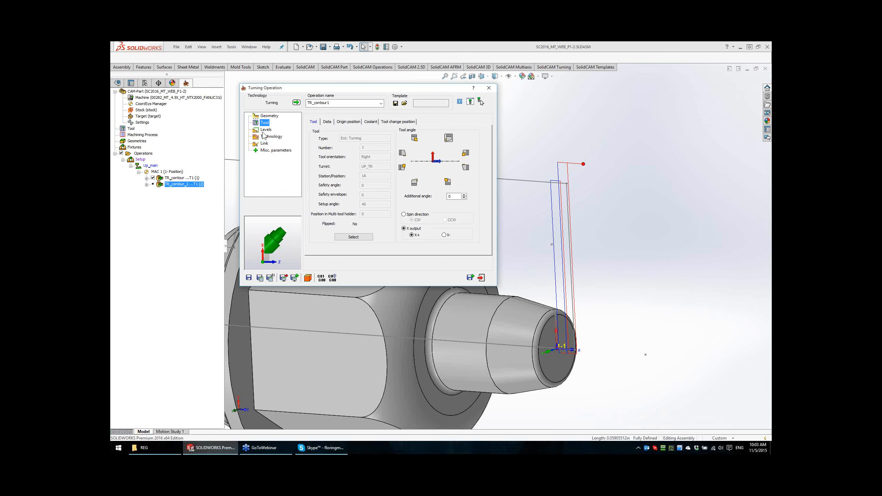
{"action": "left_click", "coordinate": [266, 130]}
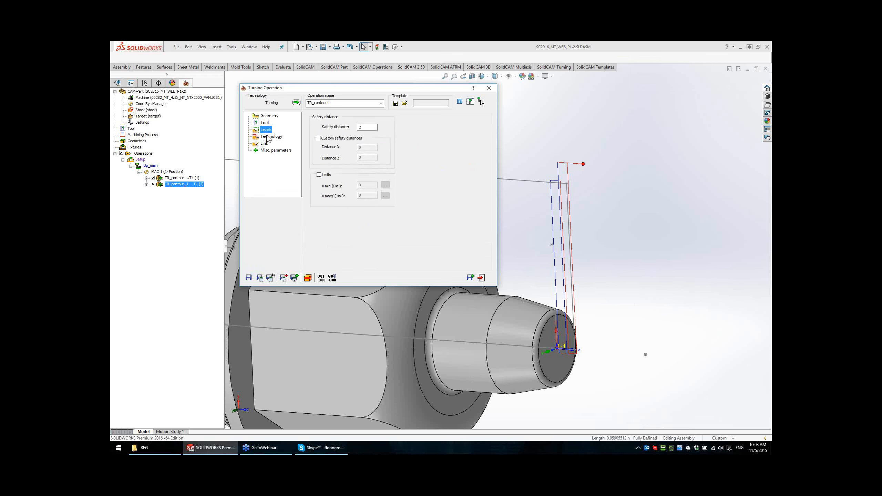
{"action": "left_click", "coordinate": [268, 137]}
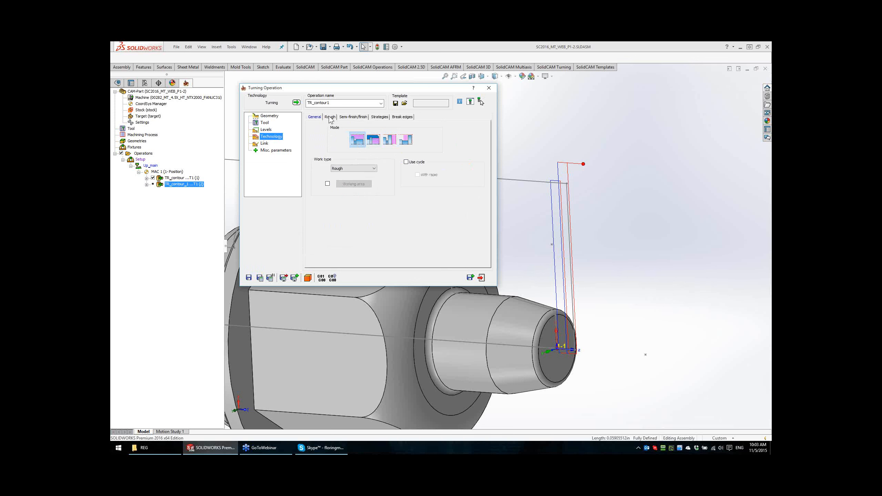
{"action": "left_click", "coordinate": [351, 117]}
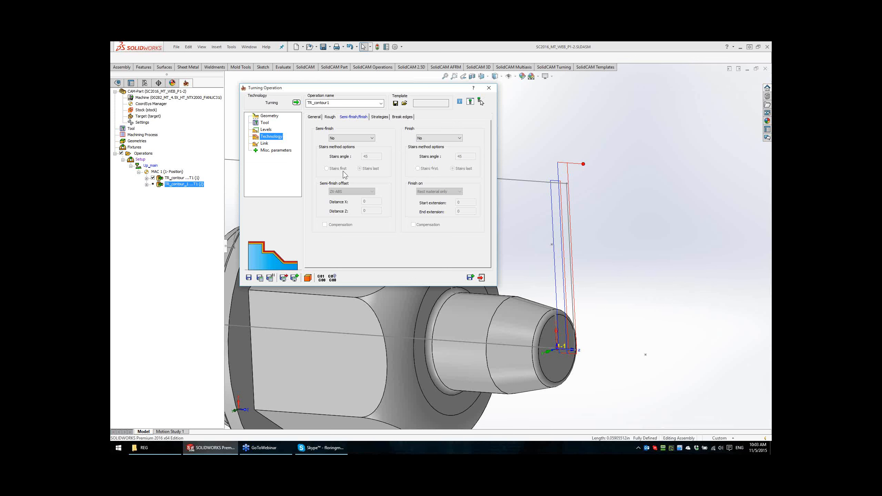
{"action": "left_click", "coordinate": [259, 278]}
Step: Display the second operation's toolpath, inspect its roughing passes around the part, and close the operation
{"action": "left_click", "coordinate": [153, 183]}
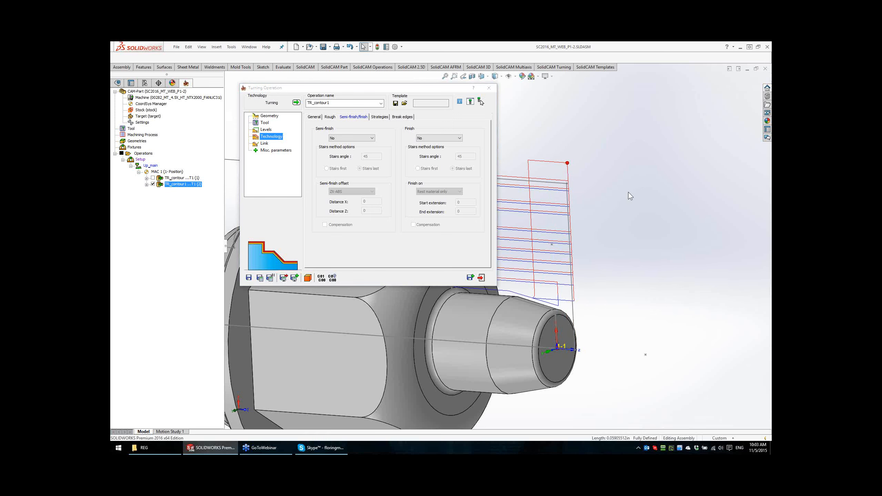
{"action": "scroll", "coordinate": [602, 198], "scroll_direction": "up", "scroll_amount": 7}
{"action": "scroll", "coordinate": [574, 223], "scroll_direction": "down", "scroll_amount": 8}
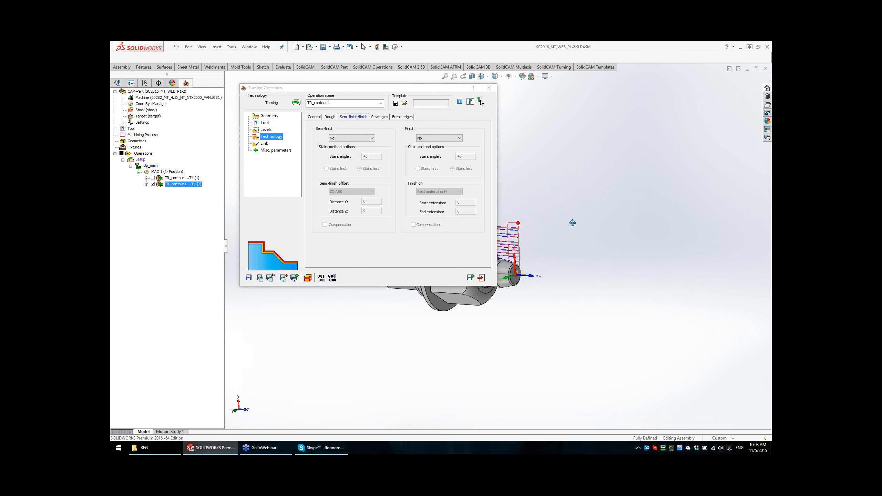
{"action": "scroll", "coordinate": [638, 252], "scroll_direction": "down", "scroll_amount": 1}
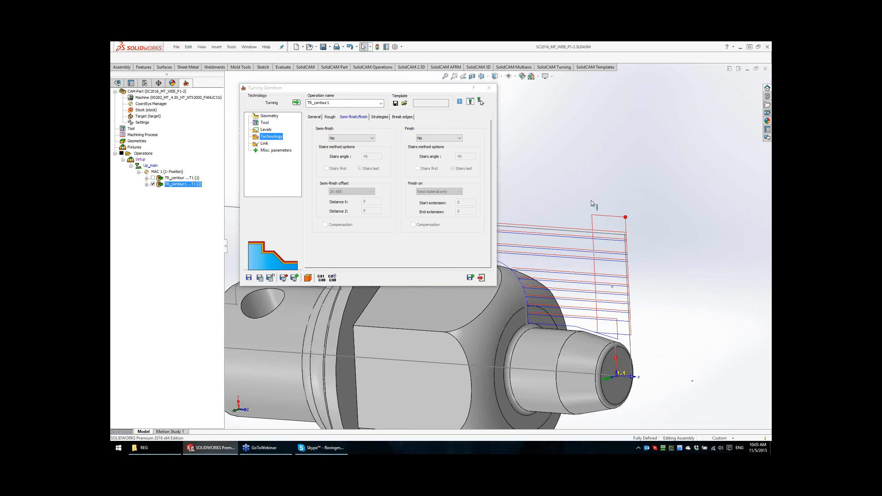
{"action": "scroll", "coordinate": [591, 200], "scroll_direction": "up", "scroll_amount": 1}
{"action": "middle_click_drag", "start_coordinate": [591, 200], "coordinate": [716, 213], "text": "ctrl"}
{"action": "scroll", "coordinate": [664, 214], "scroll_direction": "down", "scroll_amount": 1}
{"action": "scroll", "coordinate": [665, 213], "scroll_direction": "up", "scroll_amount": 6}
{"action": "left_click", "coordinate": [481, 278]}
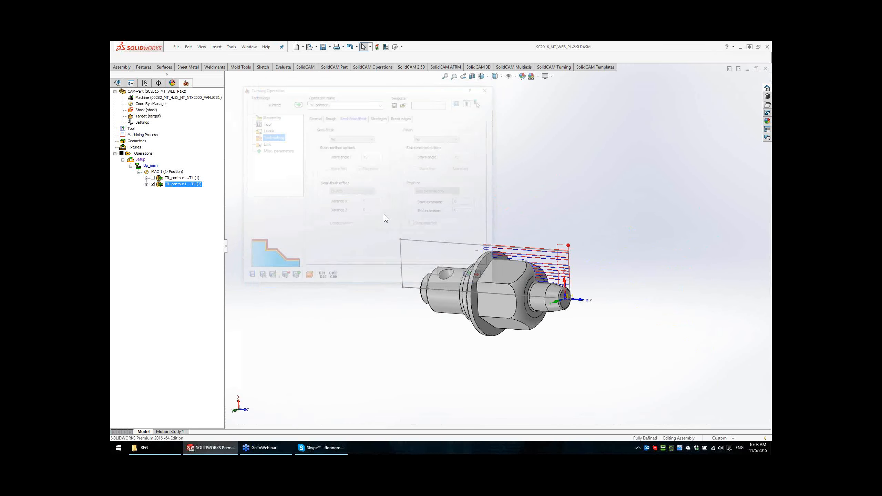
Step: Hide the second operation's toolpath and start simulating all operations in Host CAD with the tool holder displayed
{"action": "left_click", "coordinate": [153, 184]}
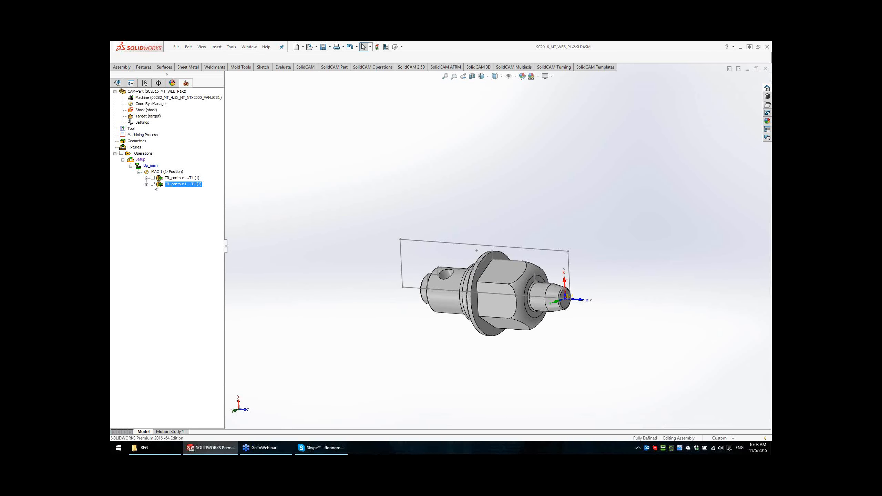
{"action": "right_click", "coordinate": [148, 155]}
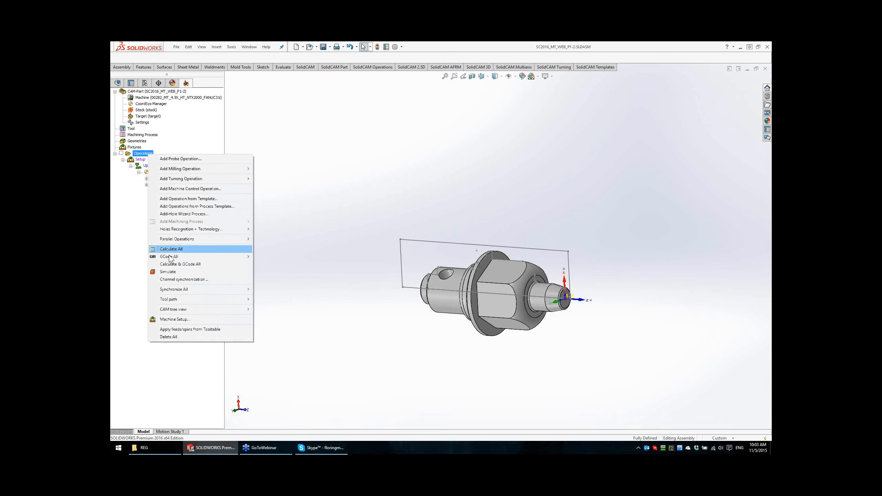
{"action": "left_click", "coordinate": [171, 272]}
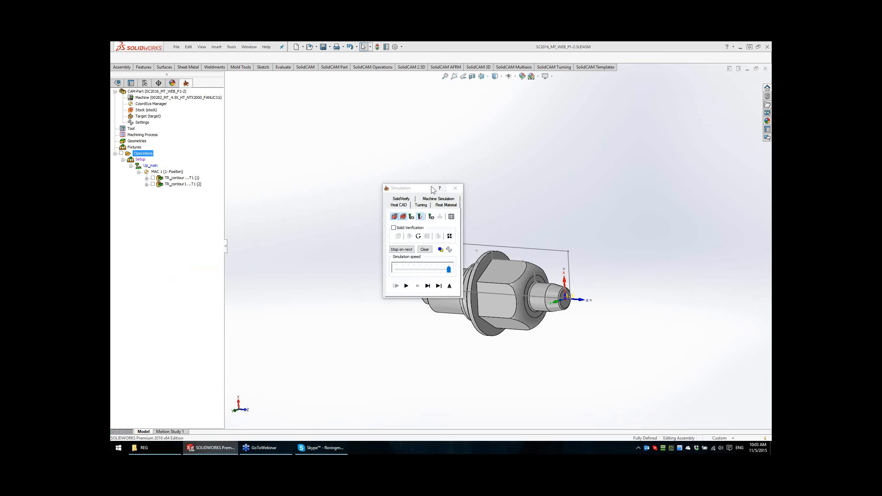
{"action": "left_click_drag", "start_coordinate": [432, 190], "coordinate": [166, 313]}
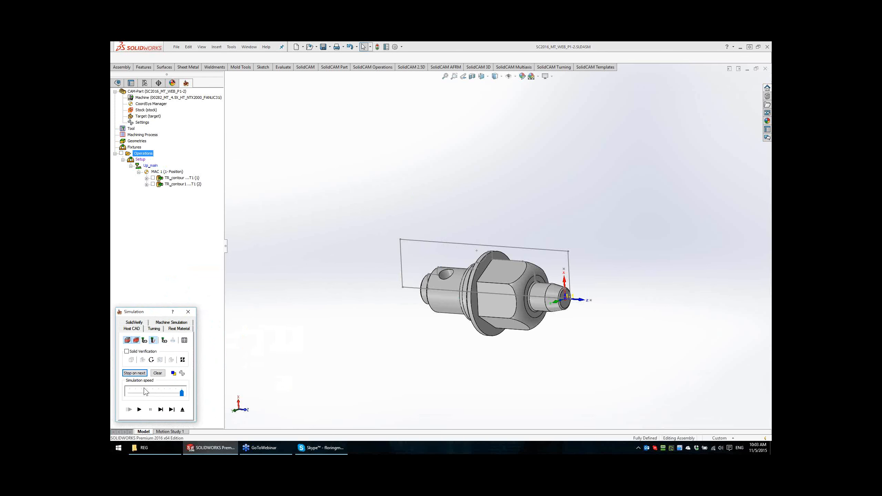
{"action": "left_click", "coordinate": [160, 410]}
{"action": "left_click", "coordinate": [164, 341]}
{"action": "mouse_move", "coordinate": [367, 327]}
{"action": "middle_mouse_down"}
{"action": "mouse_move", "coordinate": [401, 318]}
{"action": "mouse_move", "coordinate": [368, 322]}
{"action": "middle_mouse_up"}
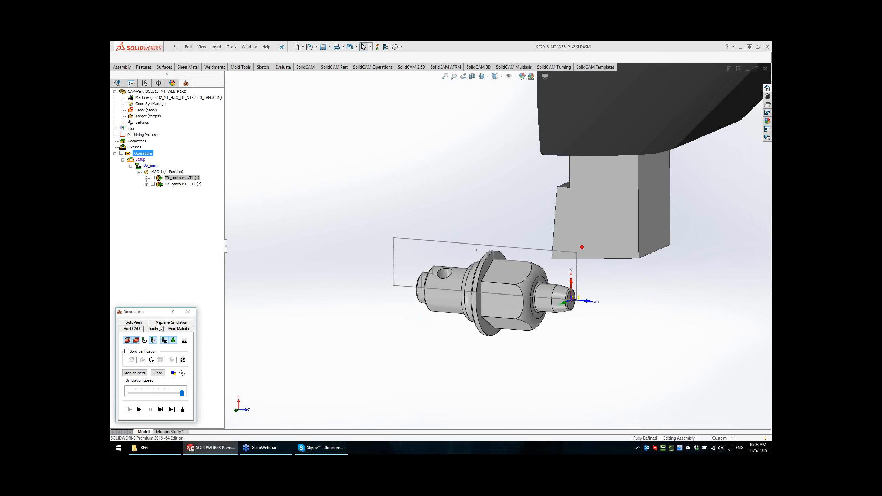
Step: Load the operations in Machine Simulation, show the machine housing, switch it to transparent, and exit the simulation
{"action": "left_click", "coordinate": [177, 323]}
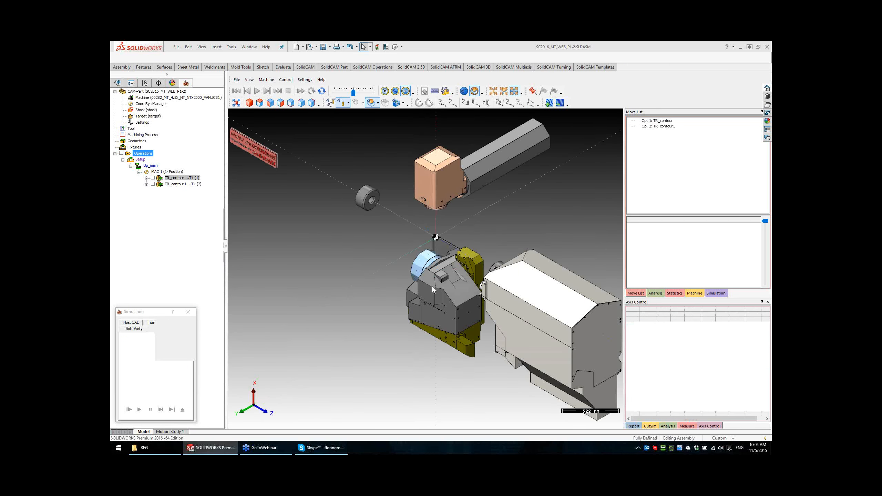
{"action": "left_click", "coordinate": [395, 103]}
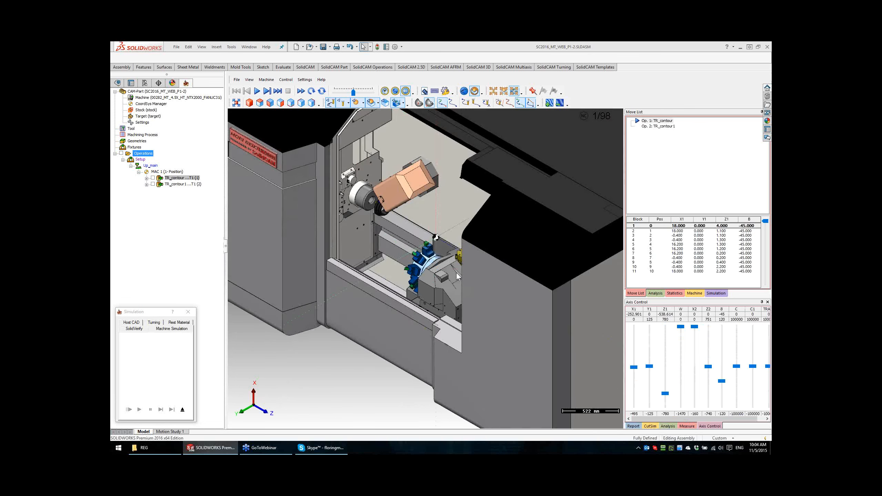
{"action": "middle_click_drag", "start_coordinate": [503, 251], "coordinate": [495, 270]}
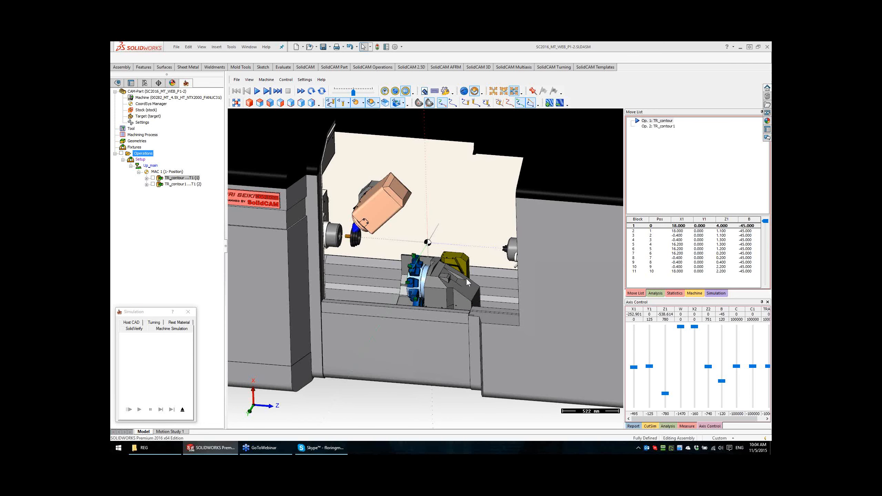
{"action": "left_click", "coordinate": [397, 104]}
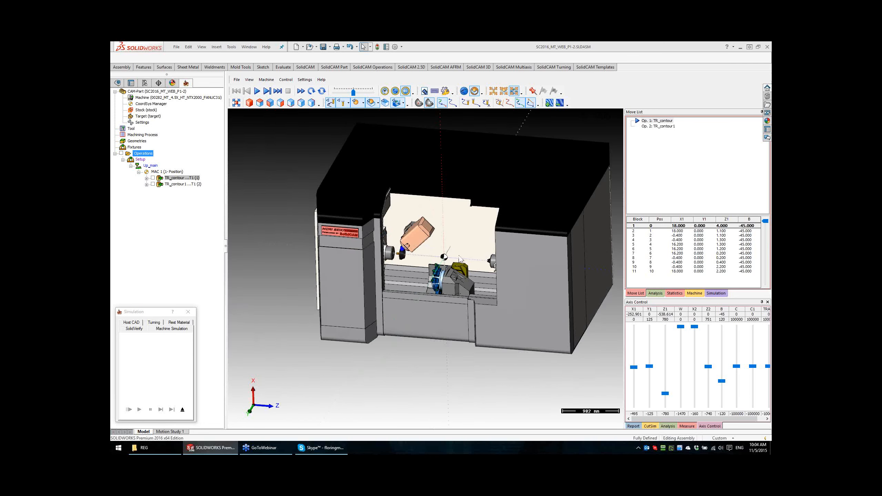
{"action": "left_click", "coordinate": [397, 104]}
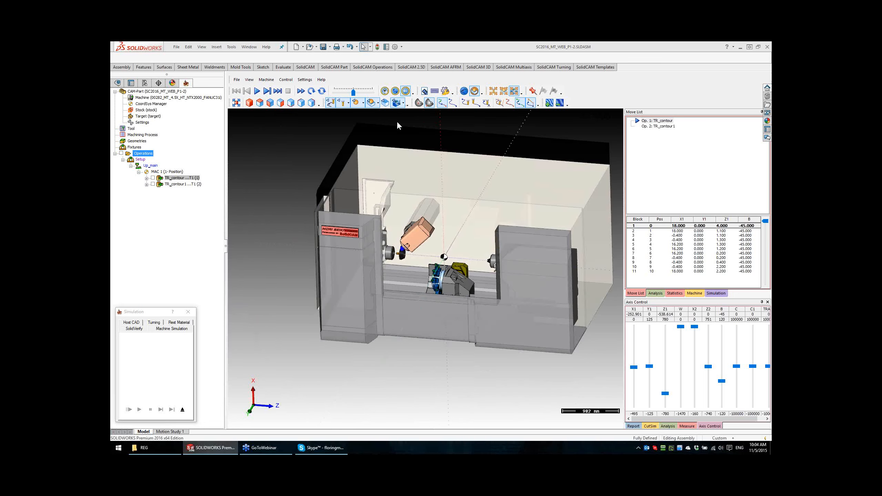
{"action": "left_click", "coordinate": [183, 410]}
Step: Check the MAIN_SP and BACK_SP fixture positions in the machine setup and accept the setup
{"action": "double_click", "coordinate": [140, 159]}
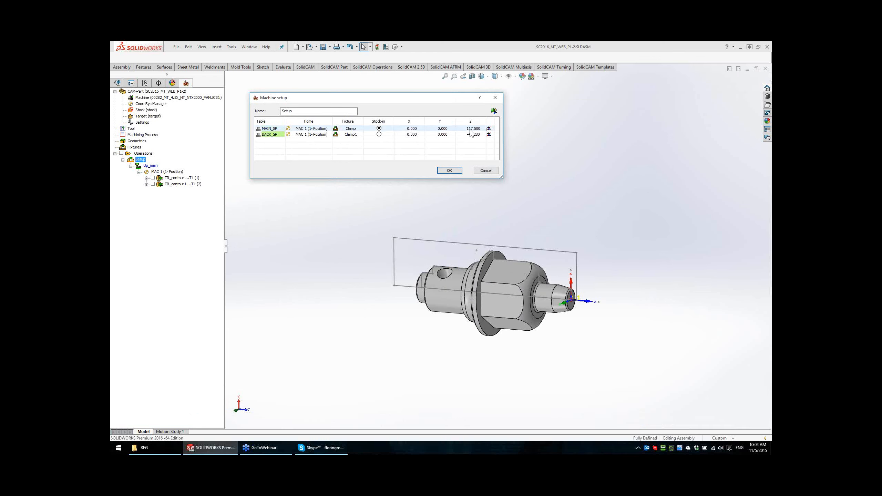
{"action": "left_click", "coordinate": [489, 129]}
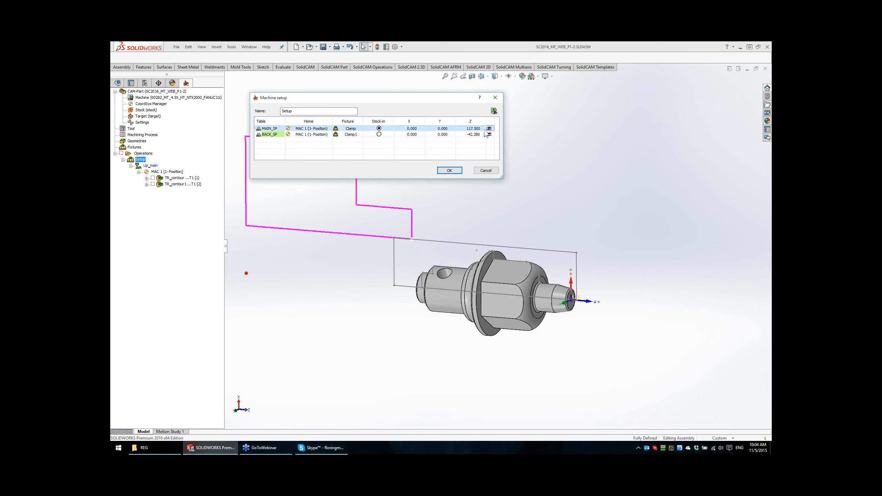
{"action": "left_click", "coordinate": [488, 134]}
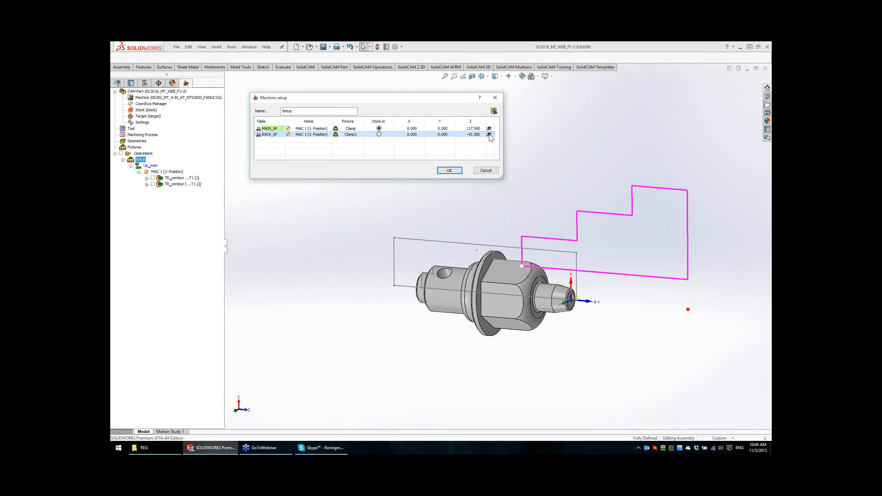
{"action": "left_click", "coordinate": [449, 170]}
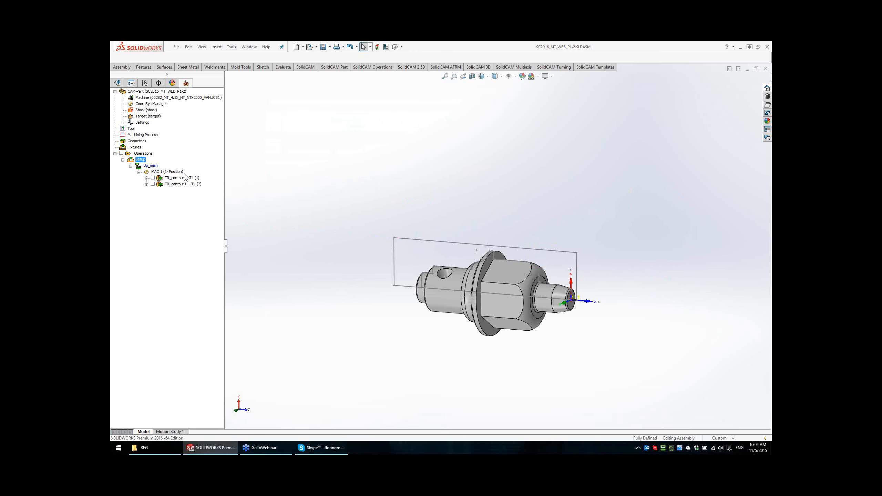
Step: Reload all operations in Machine Simulation, examine the jaws and stock beside the main spindle, and exit
{"action": "right_click", "coordinate": [147, 154]}
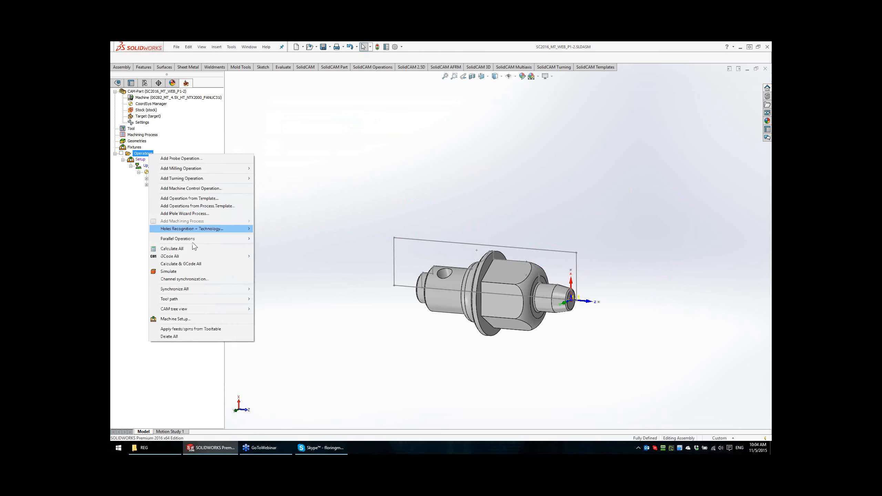
{"action": "left_click", "coordinate": [196, 272]}
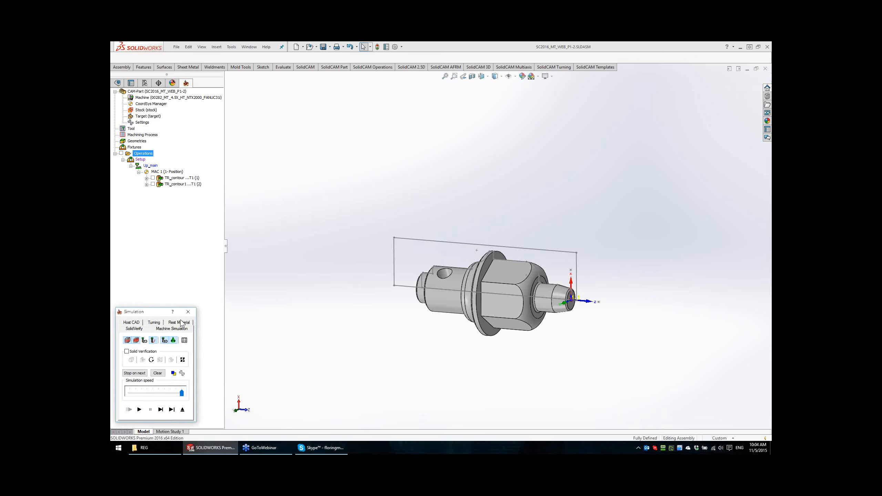
{"action": "left_click", "coordinate": [172, 328]}
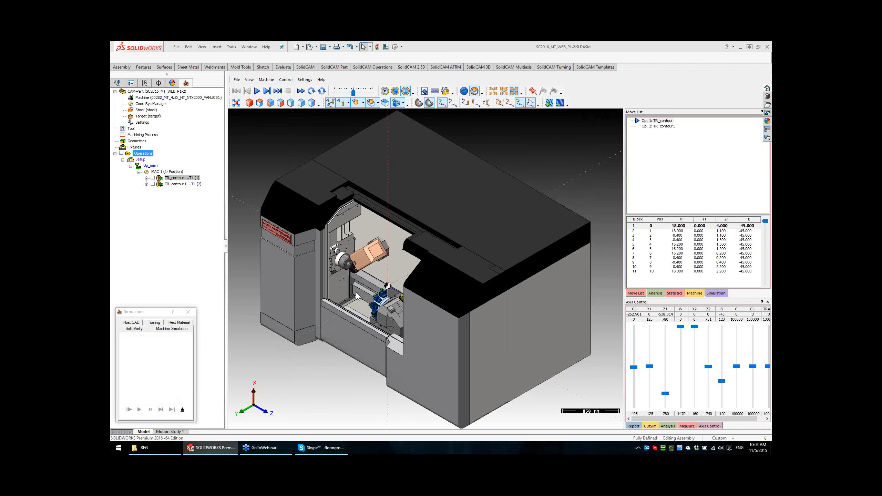
{"action": "middle_click_drag", "start_coordinate": [390, 317], "coordinate": [399, 301]}
{"action": "scroll", "coordinate": [371, 297], "scroll_direction": "up", "scroll_amount": 8}
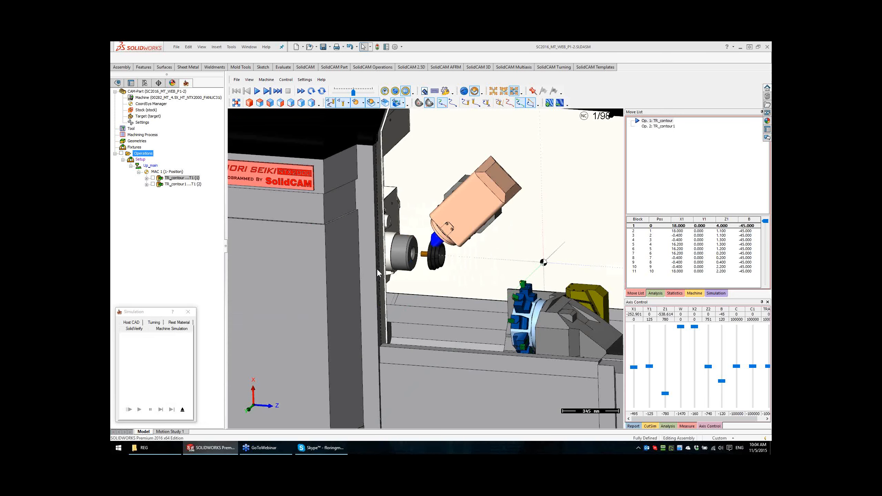
{"action": "middle_click_drag", "start_coordinate": [449, 252], "coordinate": [414, 254]}
{"action": "left_click", "coordinate": [183, 409]}
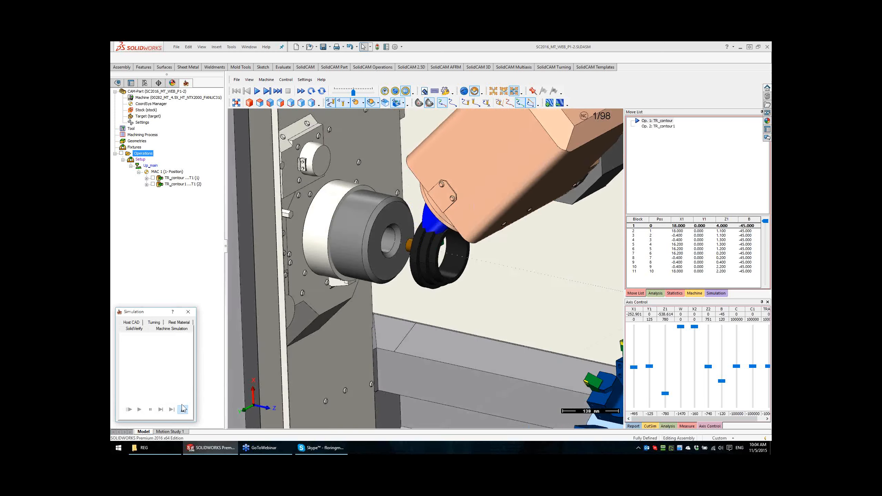
Step: Open the MAIN_SP Clamp fixture from the machine setup, check its chuck definition, and accept both the fixture and the setup
{"action": "double_click", "coordinate": [140, 159]}
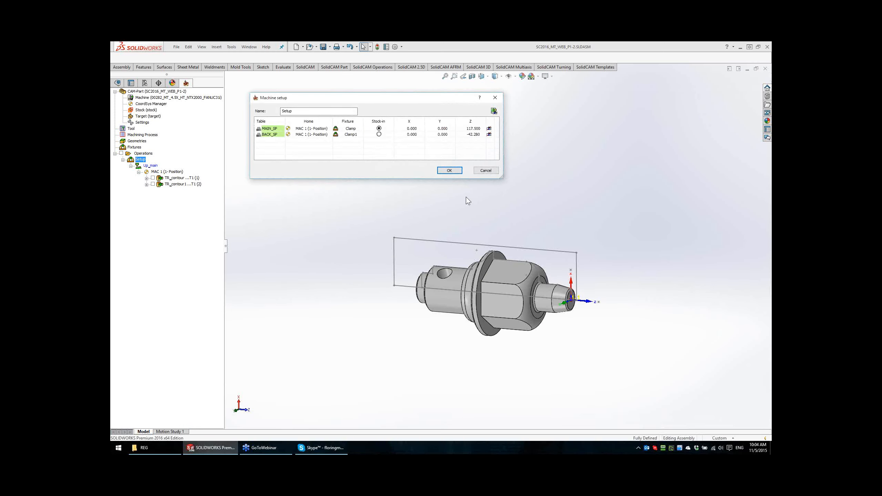
{"action": "right_click", "coordinate": [350, 129]}
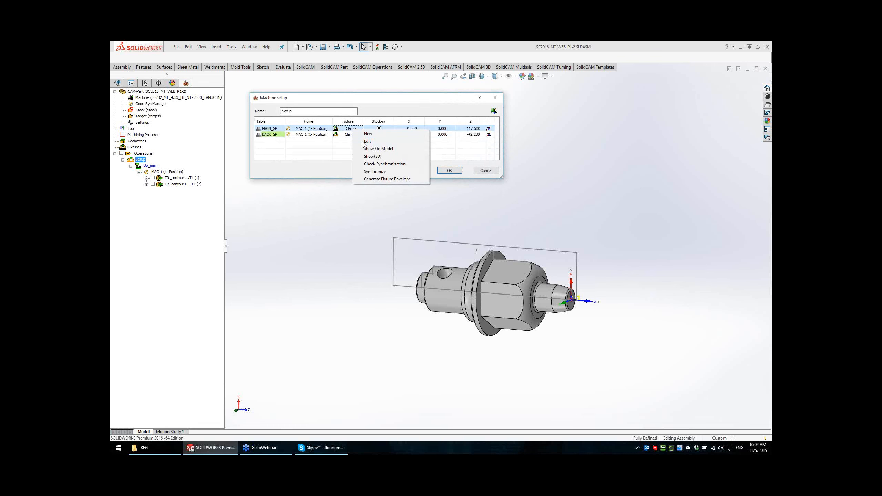
{"action": "left_click", "coordinate": [362, 141]}
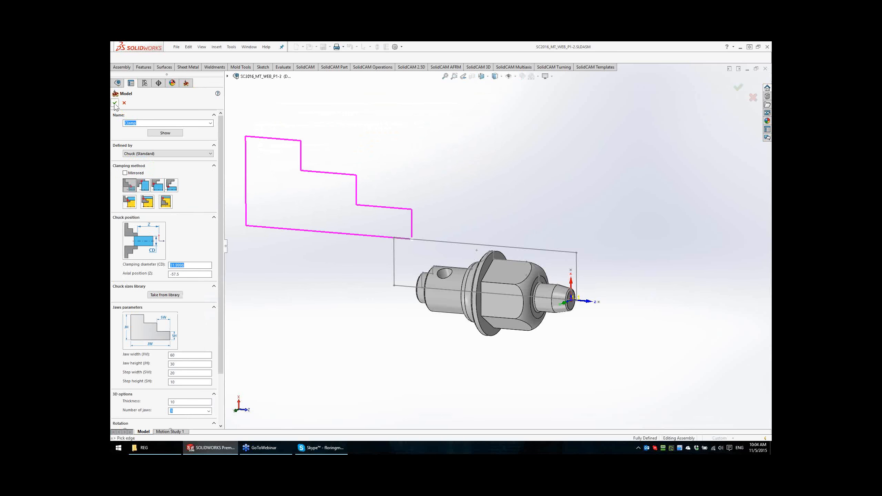
{"action": "left_click", "coordinate": [114, 103]}
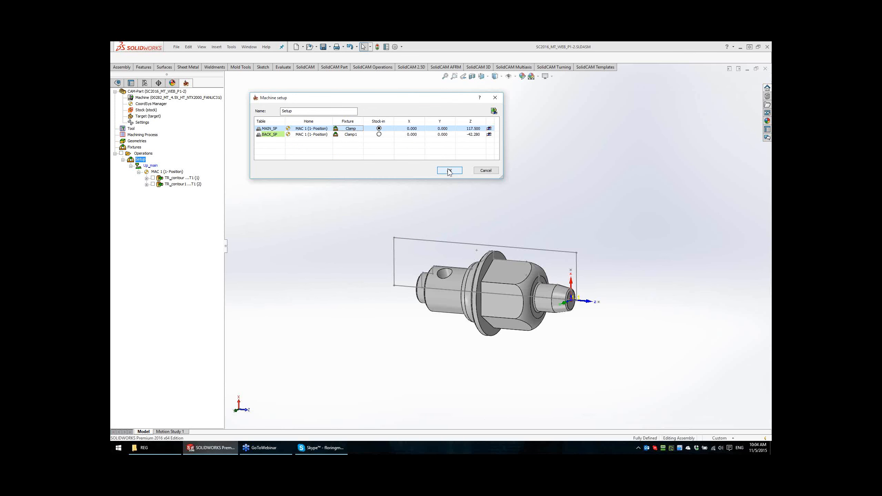
{"action": "left_click", "coordinate": [449, 170]}
Step: Recalculate all operations, including the ones already calculated
{"action": "right_click", "coordinate": [151, 154]}
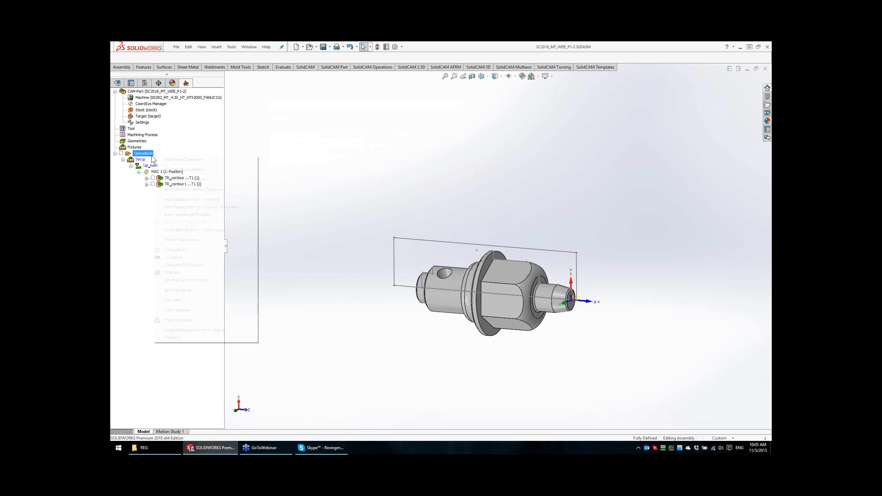
{"action": "left_click", "coordinate": [181, 249]}
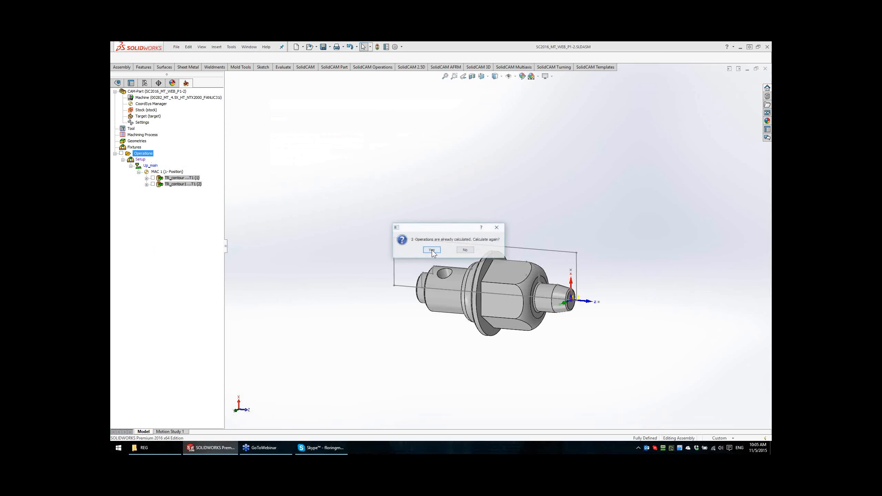
{"action": "left_click", "coordinate": [432, 251]}
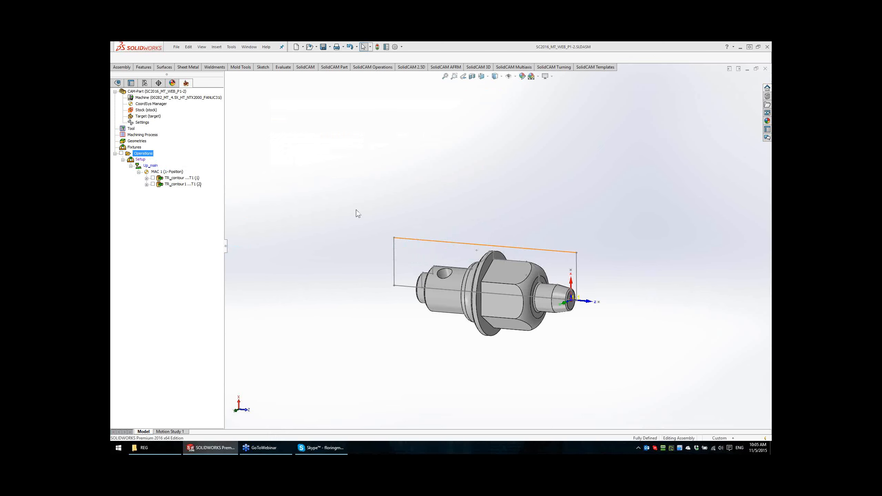
Step: Simulate the recalculated operations in Machine Simulation and inspect the jaws, stock and tool head near the main spindle
{"action": "scroll", "coordinate": [515, 249], "scroll_direction": "down", "scroll_amount": 5}
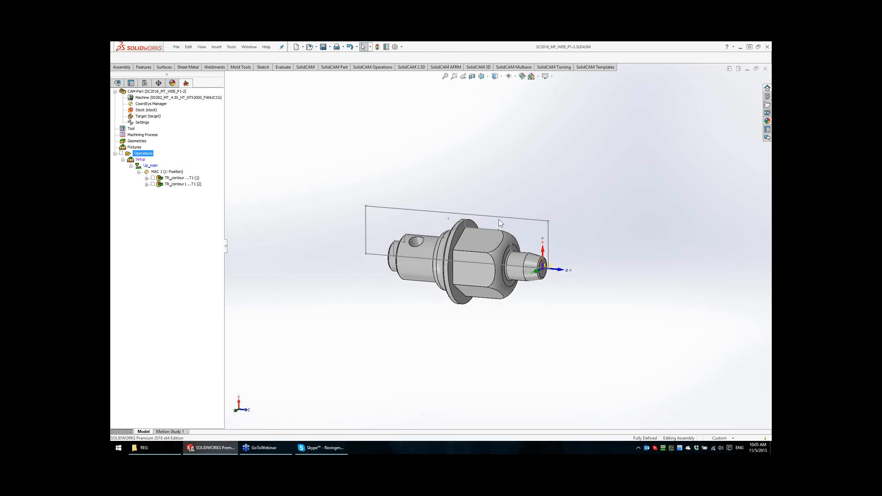
{"action": "mouse_move", "coordinate": [534, 244]}
{"action": "middle_mouse_down"}
{"action": "mouse_move", "coordinate": [524, 229]}
{"action": "mouse_move", "coordinate": [485, 240]}
{"action": "middle_mouse_up"}
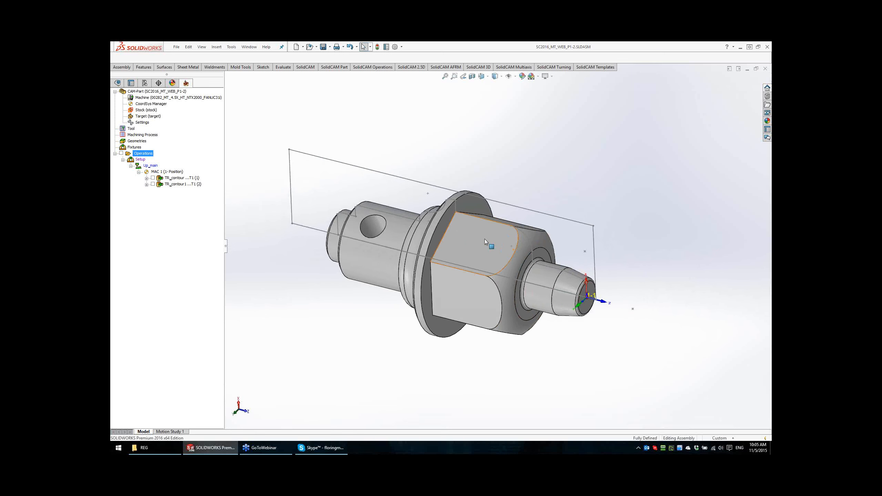
{"action": "right_click", "coordinate": [149, 156]}
{"action": "mouse_move", "coordinate": [177, 181]}
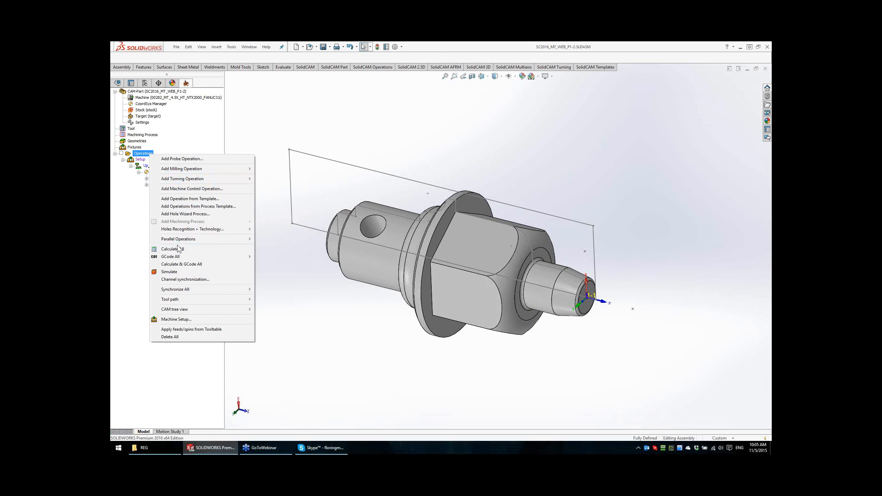
{"action": "left_click", "coordinate": [175, 272]}
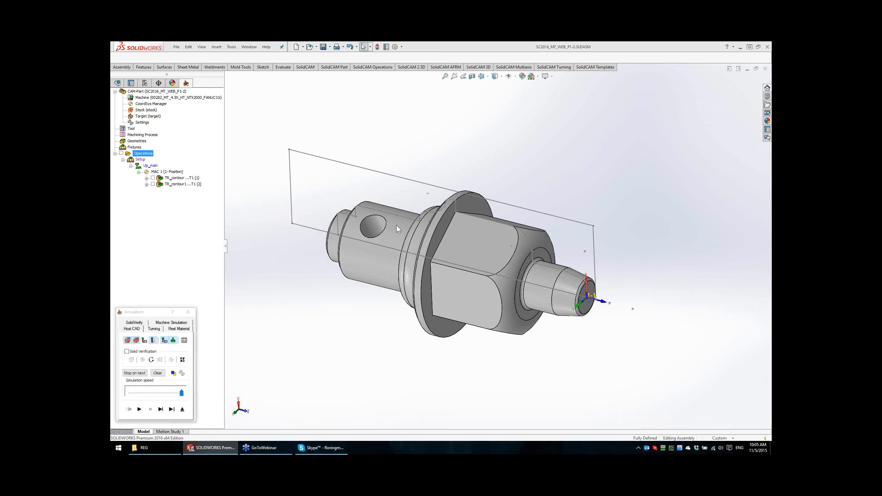
{"action": "left_click", "coordinate": [187, 321]}
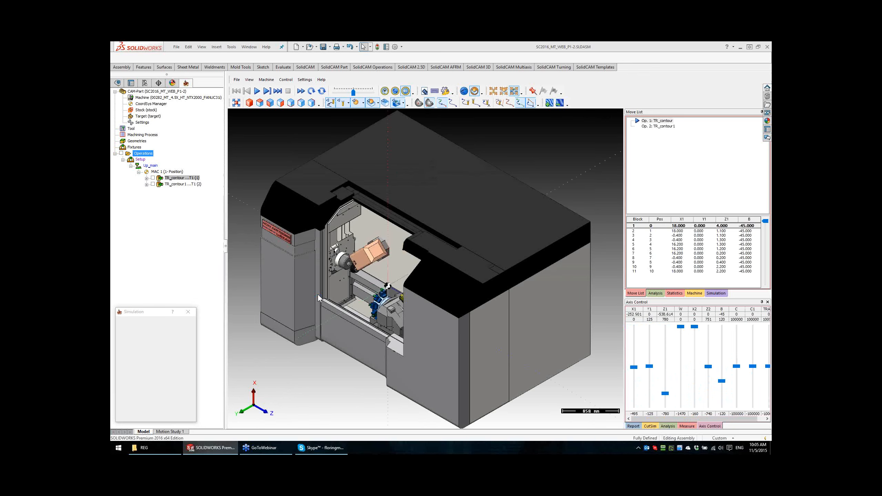
{"action": "middle_click_drag", "start_coordinate": [376, 291], "coordinate": [393, 270]}
{"action": "scroll", "coordinate": [393, 273], "scroll_direction": "up", "scroll_amount": 10}
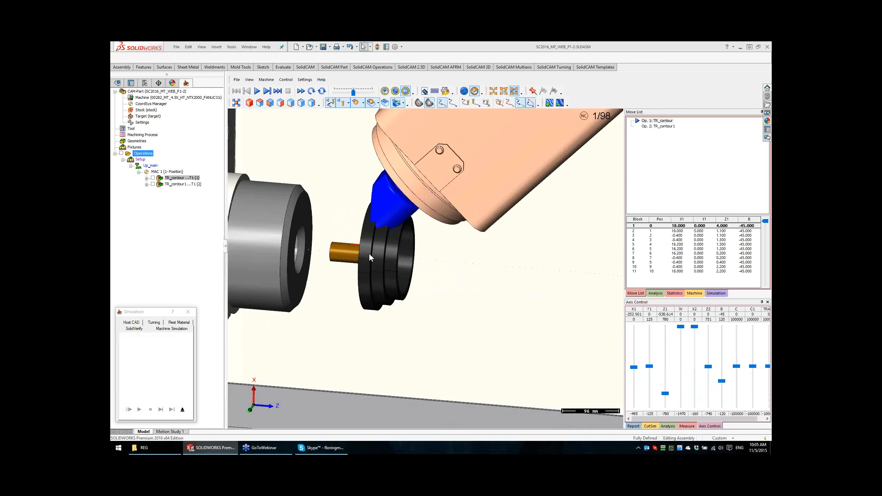
{"action": "mouse_move", "coordinate": [386, 271]}
{"action": "middle_mouse_down"}
{"action": "mouse_move", "coordinate": [416, 270]}
{"action": "mouse_move", "coordinate": [370, 265]}
{"action": "middle_mouse_up"}
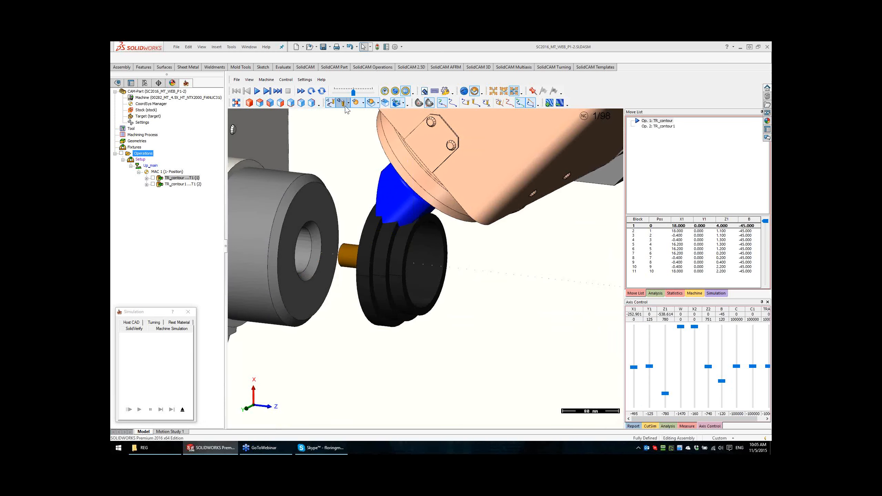
Step: Cycle the machine housing display through transparent and back to solid to view the jaws within the whole machine
{"action": "left_click", "coordinate": [398, 103]}
{"action": "left_click", "coordinate": [397, 103]}
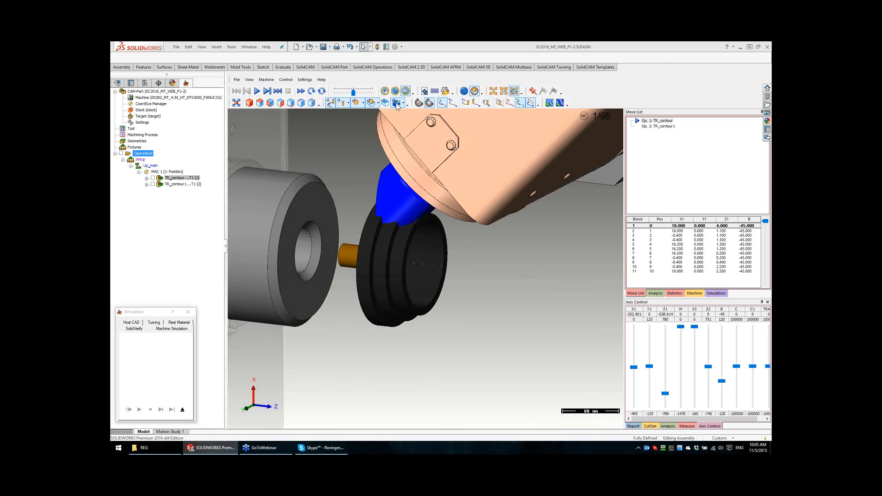
{"action": "left_click", "coordinate": [397, 104]}
{"action": "scroll", "coordinate": [399, 245], "scroll_direction": "down", "scroll_amount": 1}
{"action": "scroll", "coordinate": [399, 245], "scroll_direction": "down", "scroll_amount": 8}
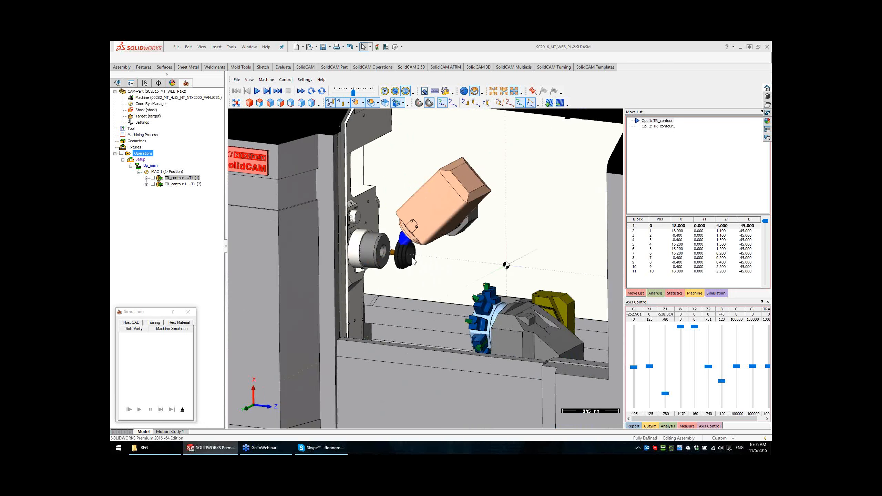
Step: Exit the machine simulation and look over the part model
{"action": "left_click", "coordinate": [182, 410]}
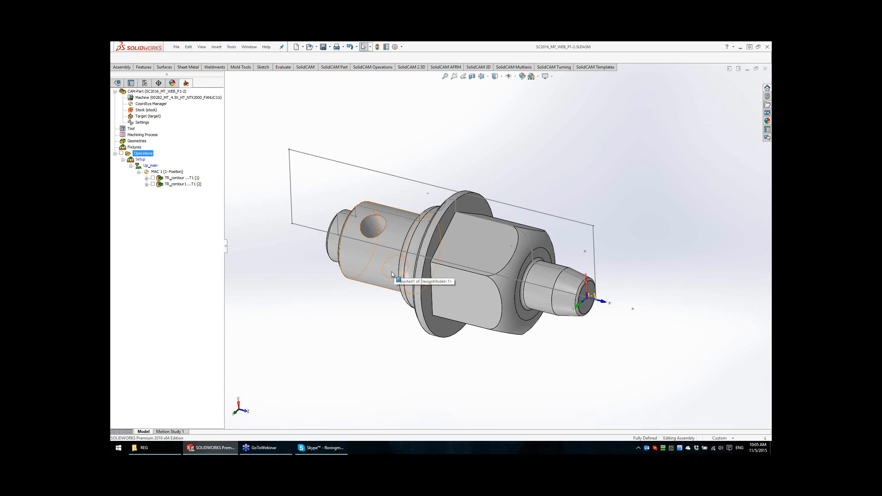
{"action": "middle_click_drag", "start_coordinate": [472, 268], "coordinate": [477, 283]}
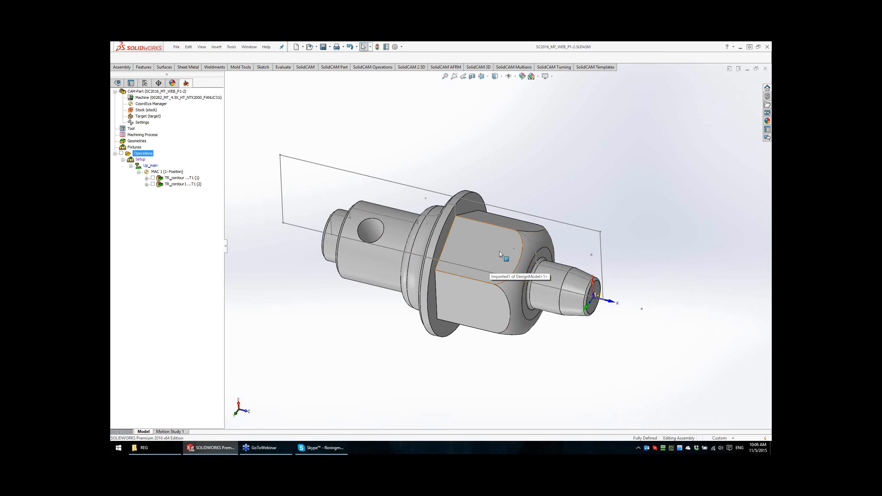
{"action": "mouse_move", "coordinate": [523, 259]}
{"action": "middle_mouse_down", "text": "ctrl"}
{"action": "mouse_move", "coordinate": [493, 257]}
{"action": "mouse_move", "coordinate": [517, 261]}
{"action": "middle_mouse_up", "text": "ctrl"}
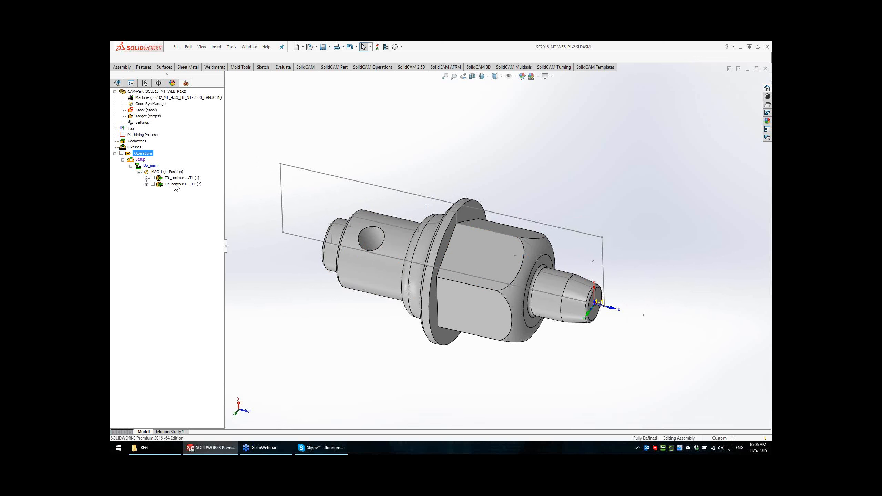
Step: Add a turning operation on the contour geometry and assign tool 2 of turret UP_TR after checking its mounting
{"action": "right_click", "coordinate": [148, 154]}
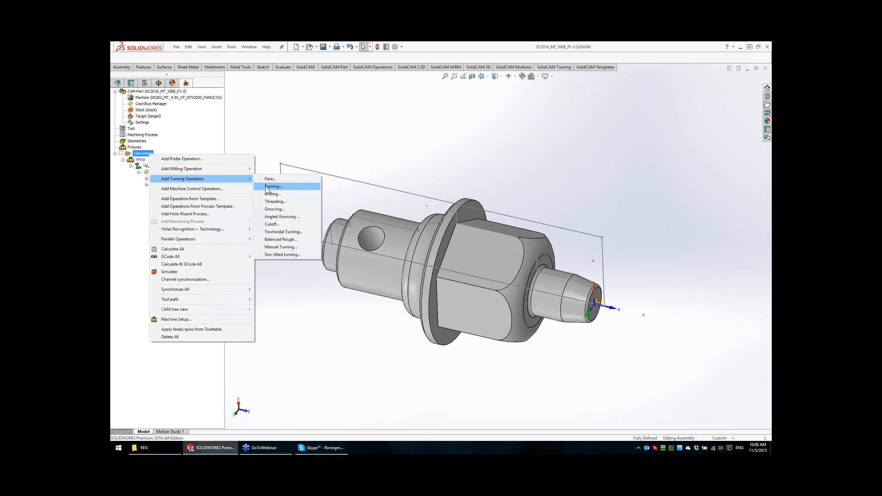
{"action": "left_click", "coordinate": [273, 187]}
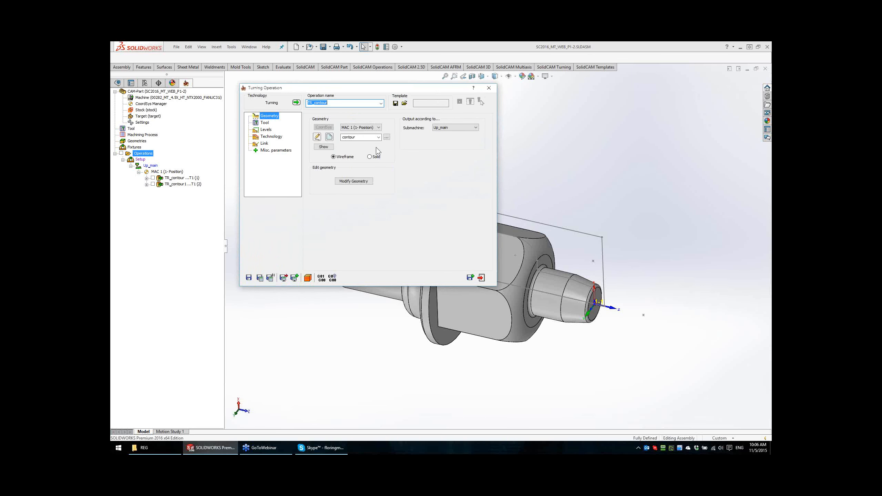
{"action": "left_click", "coordinate": [264, 123]}
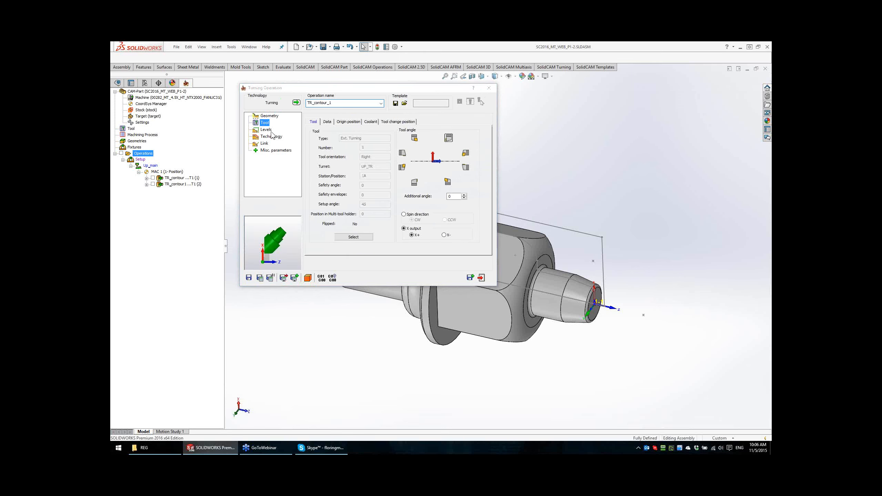
{"action": "left_click", "coordinate": [354, 237]}
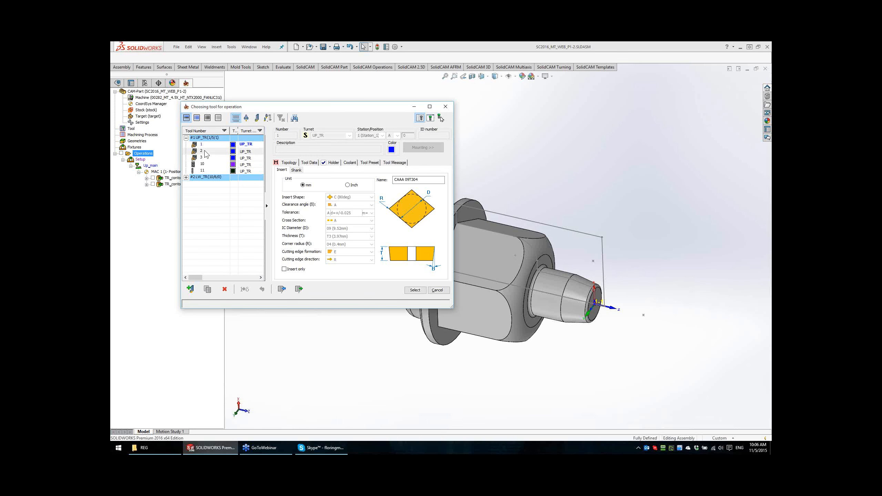
{"action": "left_click", "coordinate": [205, 151]}
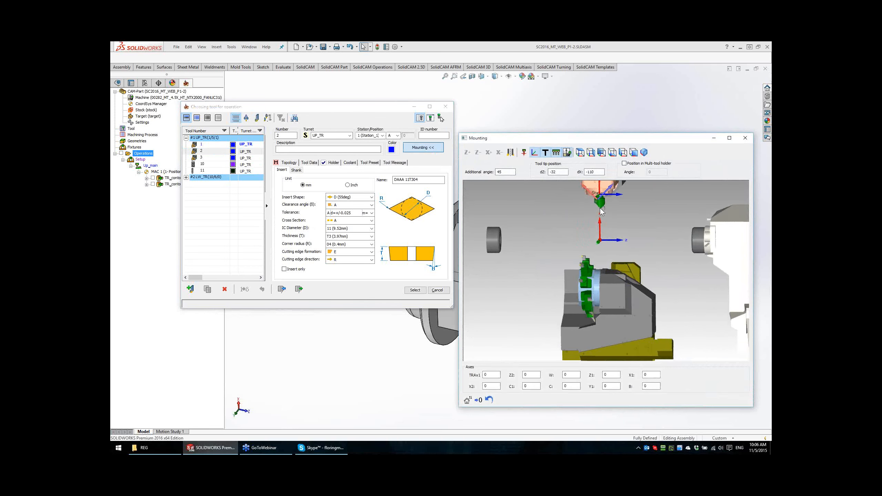
{"action": "left_click", "coordinate": [524, 153]}
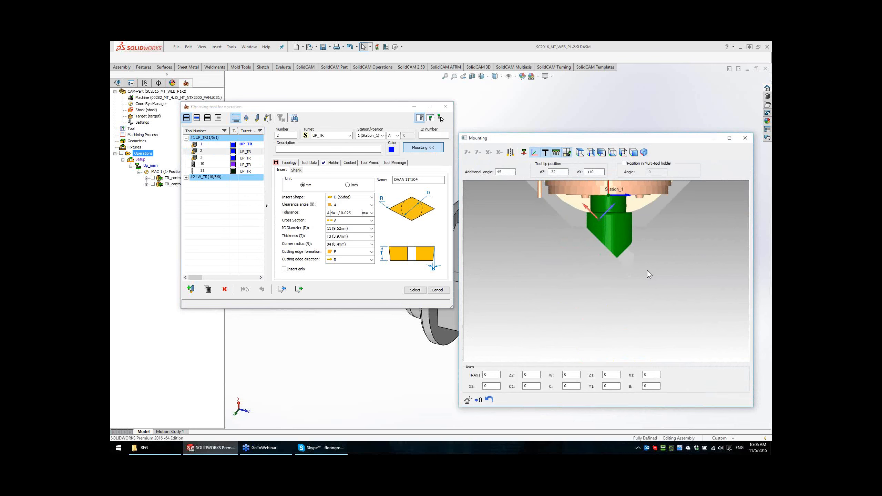
{"action": "middle_click_drag", "start_coordinate": [648, 270], "coordinate": [622, 281]}
{"action": "left_click", "coordinate": [413, 292]}
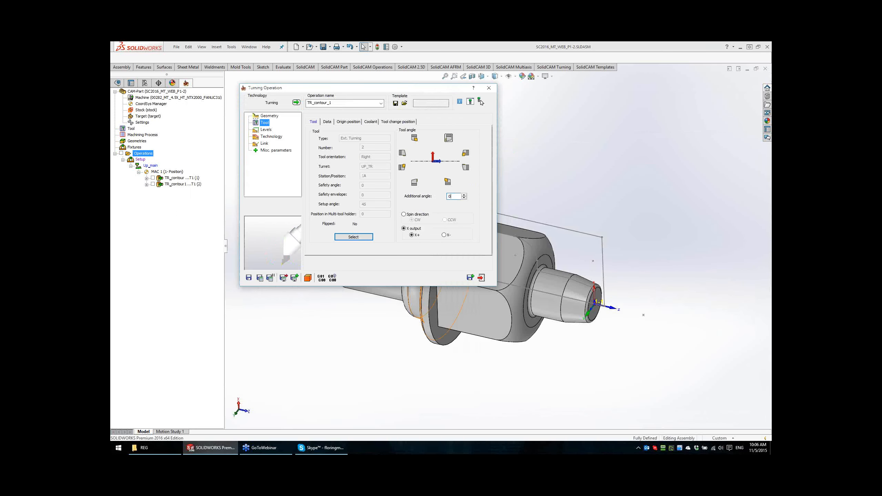
Step: Set the facing operation to front-face mode with work type Finish only, then save and calculate it and exit
{"action": "left_click", "coordinate": [266, 130]}
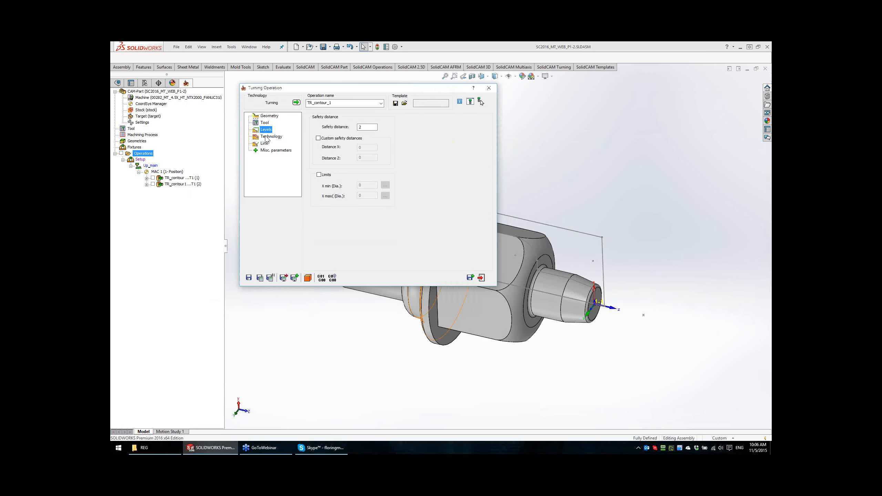
{"action": "left_click", "coordinate": [271, 136]}
{"action": "left_click", "coordinate": [354, 168]}
{"action": "left_click", "coordinate": [343, 183]}
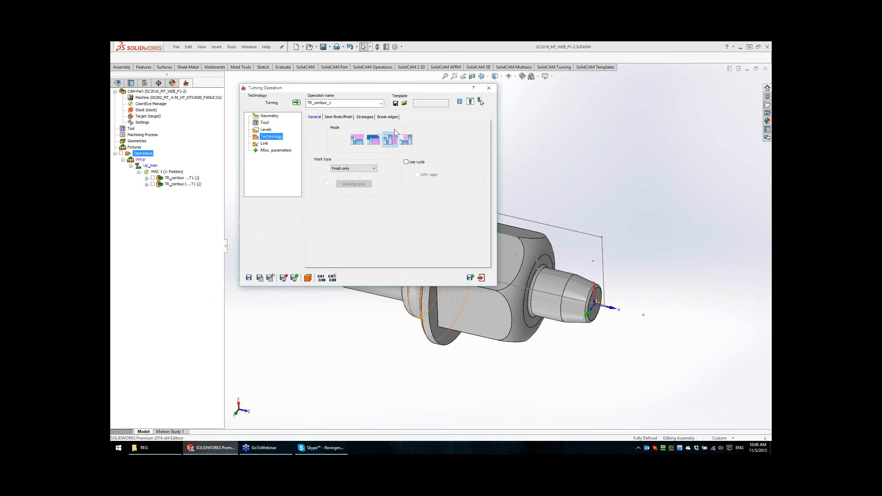
{"action": "left_click", "coordinate": [344, 119]}
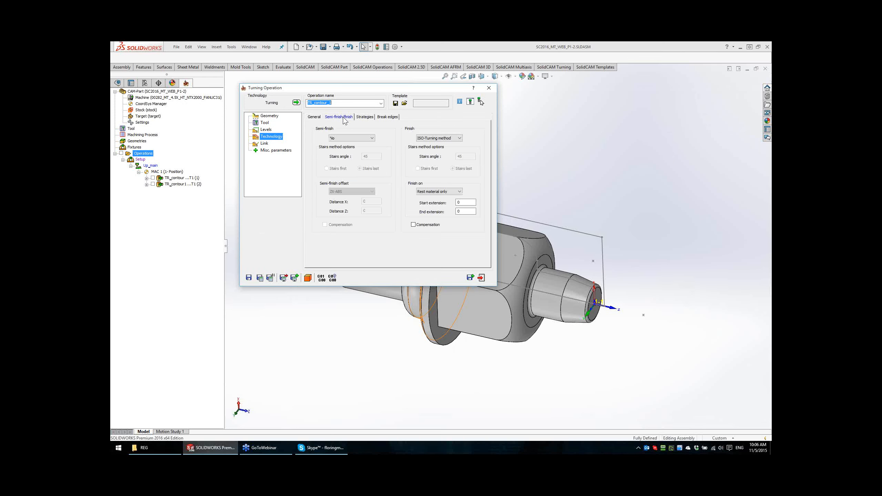
{"action": "left_click", "coordinate": [259, 278]}
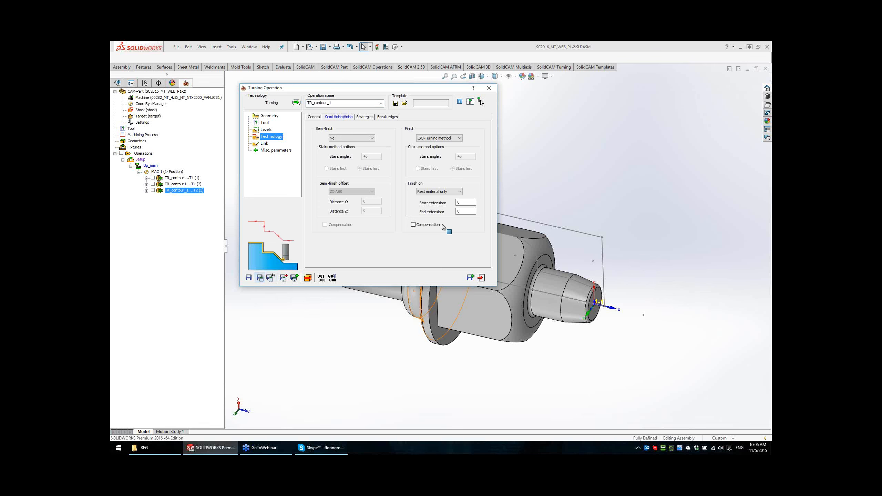
{"action": "left_click", "coordinate": [481, 278]}
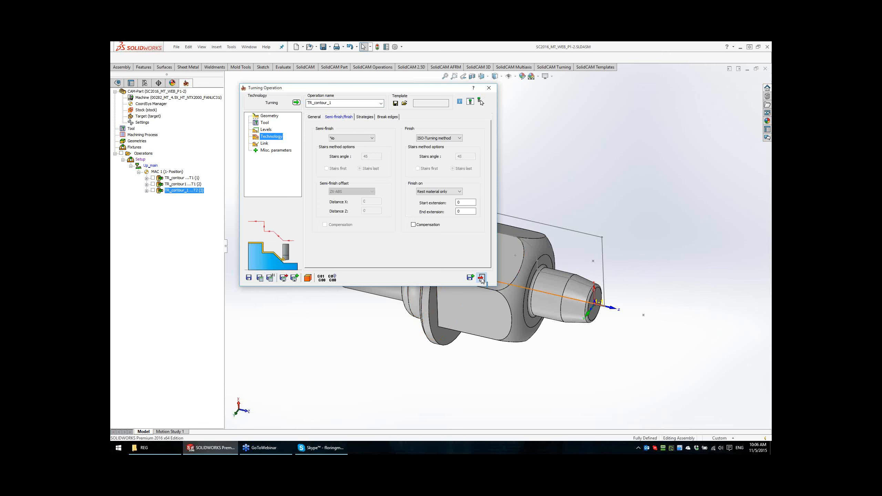
Step: Add another turning operation on the contour1 geometry after the facing finish and assign tool 2 of turret UP_TR
{"action": "right_click", "coordinate": [192, 190]}
{"action": "mouse_move", "coordinate": [237, 125]}
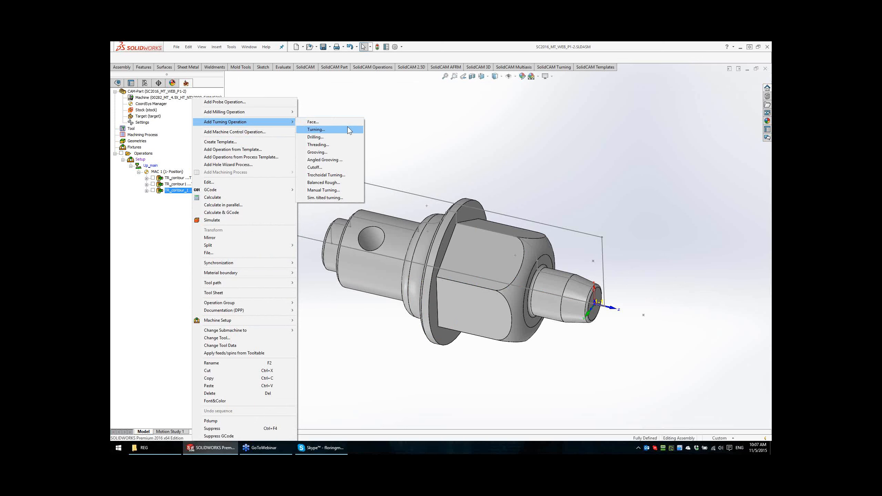
{"action": "left_click", "coordinate": [335, 130]}
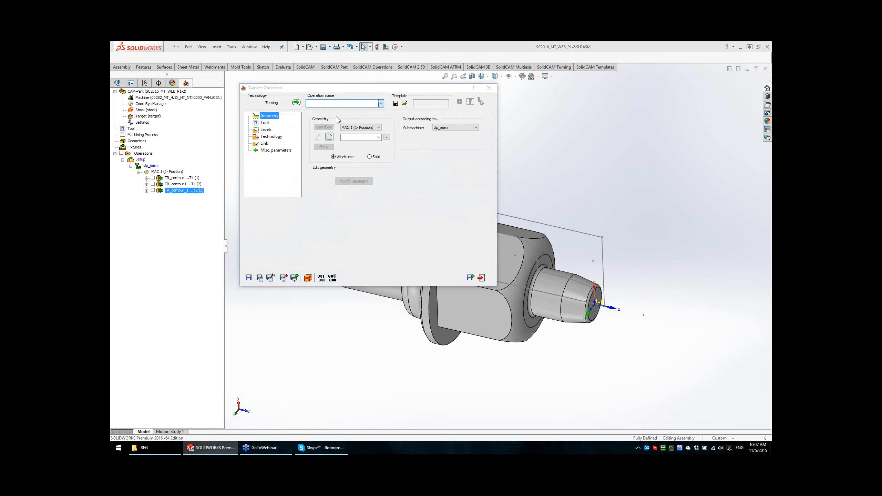
{"action": "left_click", "coordinate": [263, 123]}
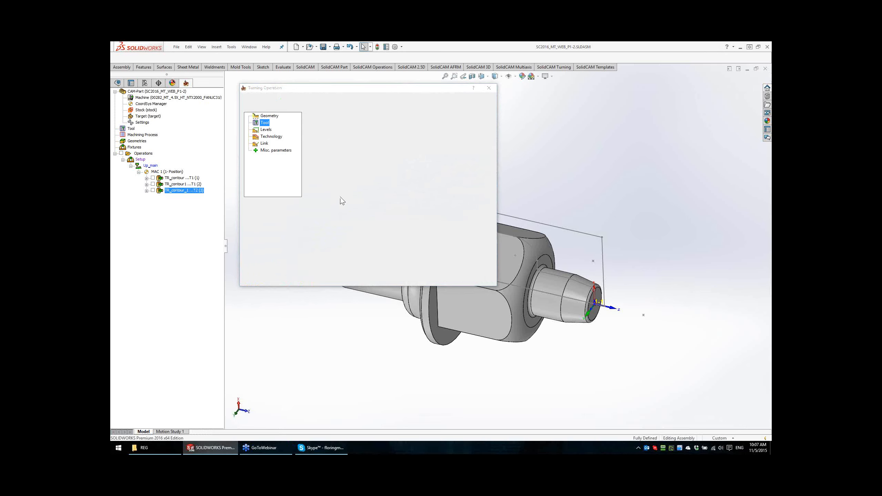
{"action": "left_click", "coordinate": [353, 237]}
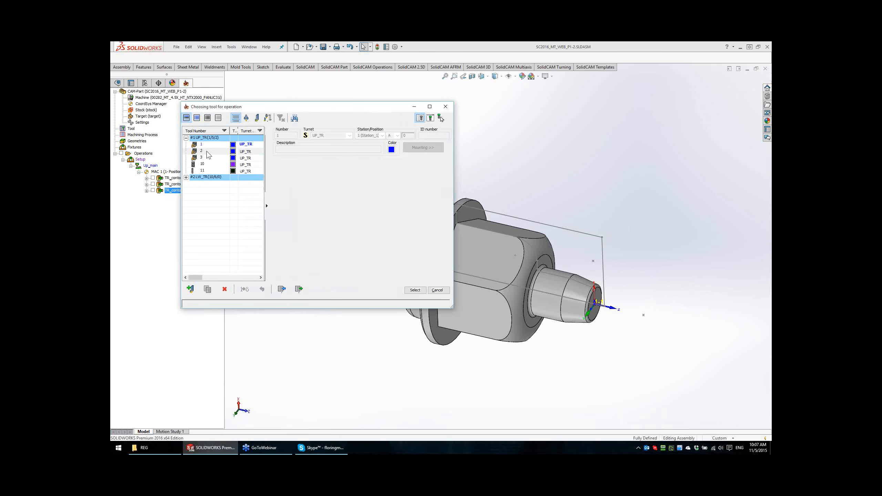
{"action": "left_click", "coordinate": [416, 290]}
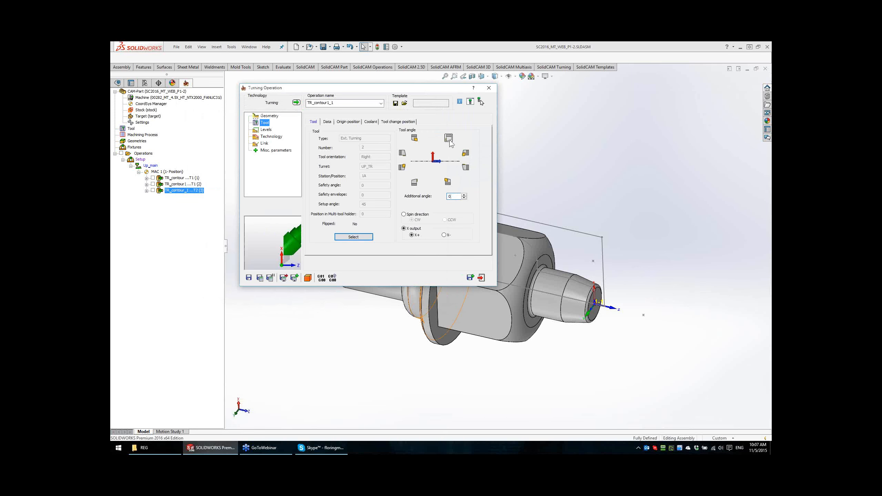
Step: Set the TR_contour1_1 operation's work type to Finish only, then save and calculate it
{"action": "left_click", "coordinate": [263, 136]}
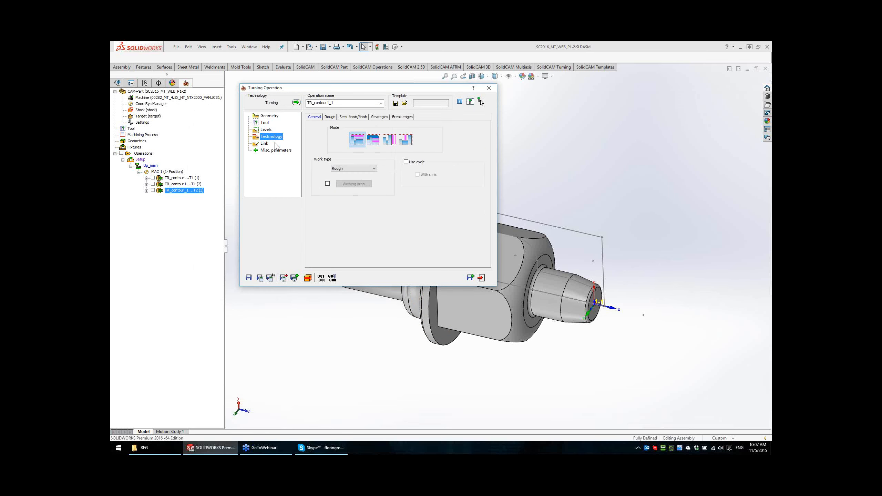
{"action": "left_click", "coordinate": [351, 168]}
{"action": "left_click", "coordinate": [343, 180]}
{"action": "left_click", "coordinate": [260, 278]}
Step: Display the TR_contour1_1 toolpath on the part, inspect it, exit the operation and hide the toolpath
{"action": "left_click", "coordinate": [153, 197]}
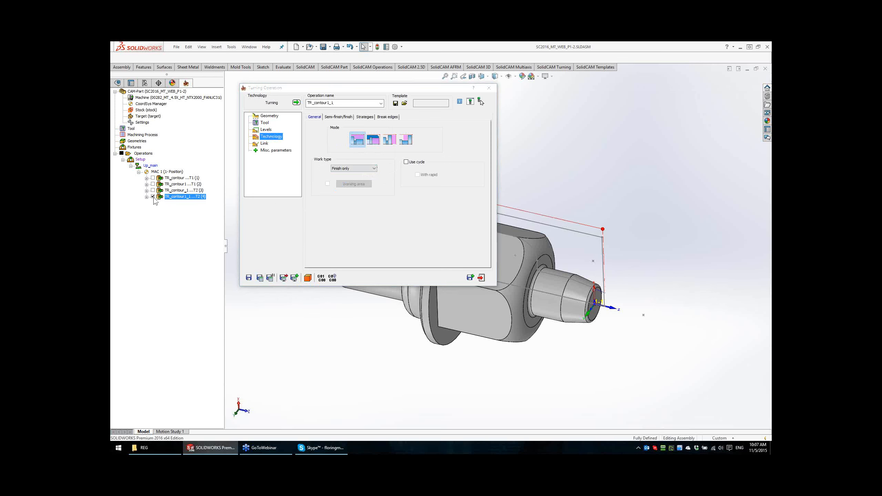
{"action": "middle_click_drag", "start_coordinate": [609, 186], "coordinate": [747, 202], "text": "ctrl"}
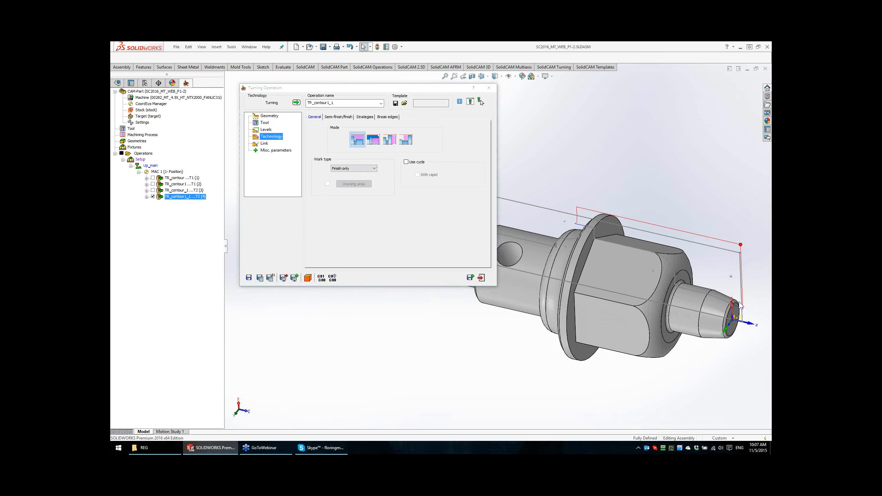
{"action": "left_click", "coordinate": [481, 279]}
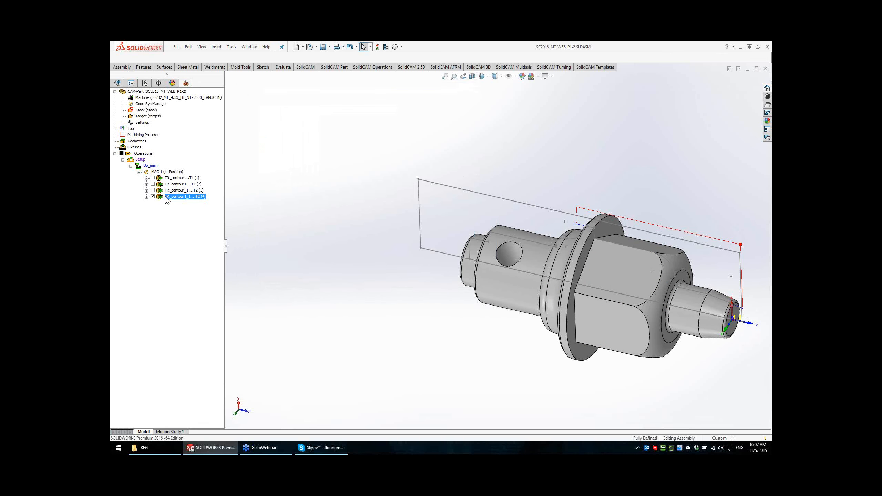
{"action": "left_click", "coordinate": [152, 197]}
{"action": "key", "text": "f"}
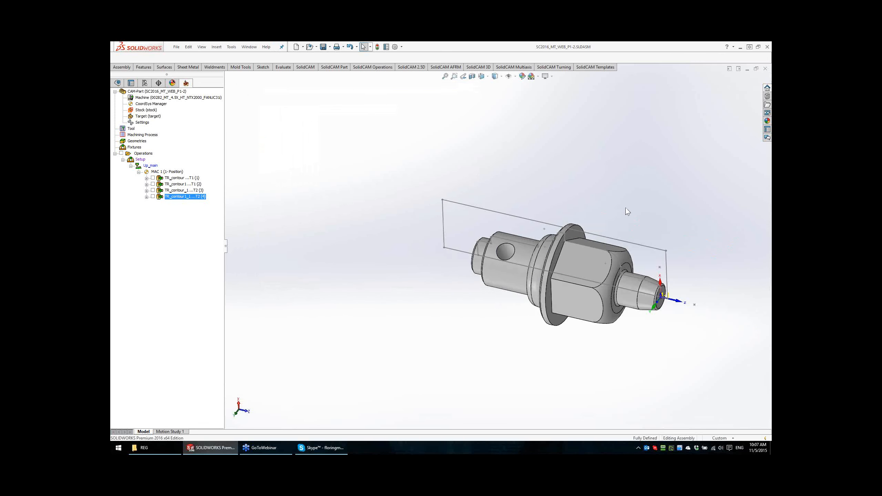
{"action": "scroll", "coordinate": [569, 278], "scroll_direction": "down", "scroll_amount": 4}
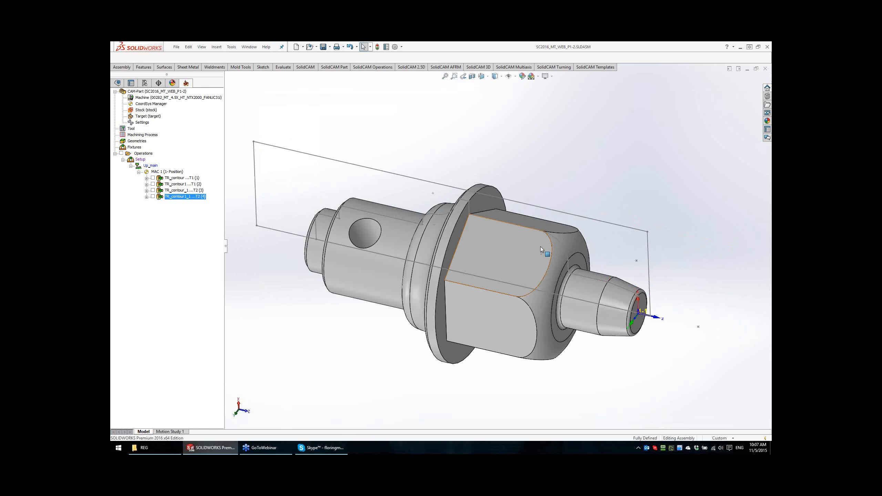
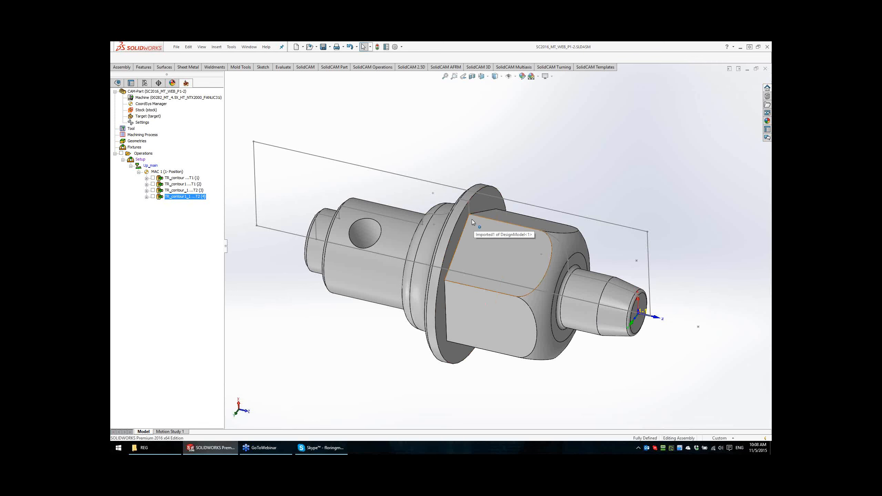
Step: Open the TR_contour_1 operation for editing and set its submachine to Lw_main
{"action": "left_click", "coordinate": [185, 191]}
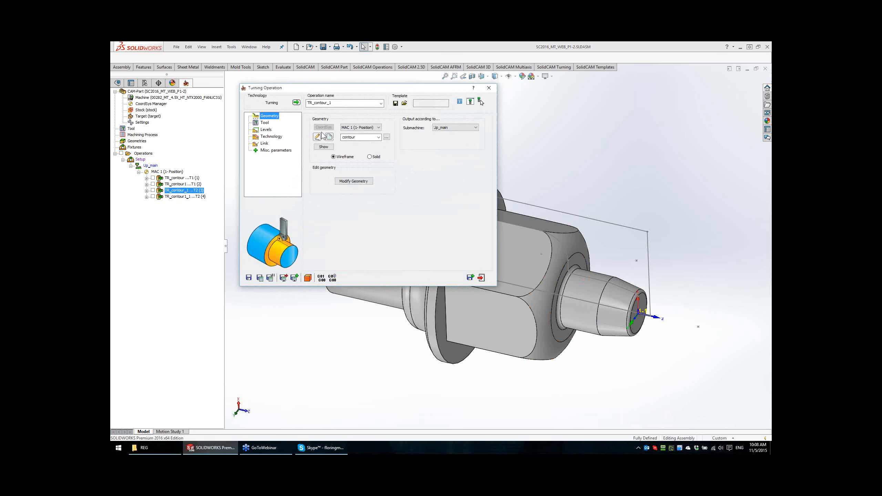
{"action": "left_click", "coordinate": [455, 131]}
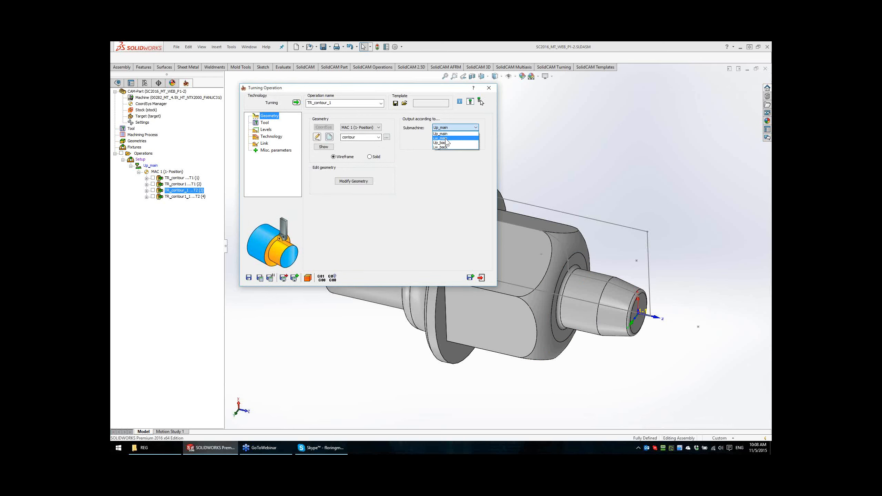
{"action": "left_click", "coordinate": [446, 138]}
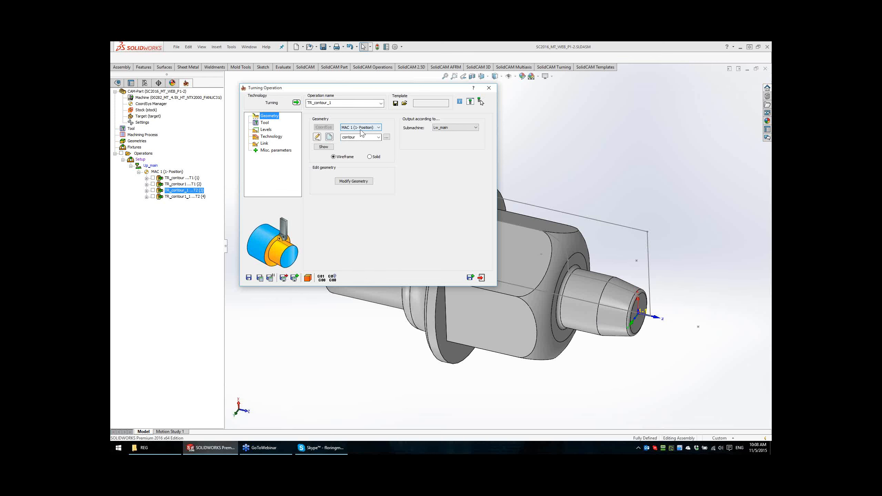
{"action": "left_click", "coordinate": [451, 129]}
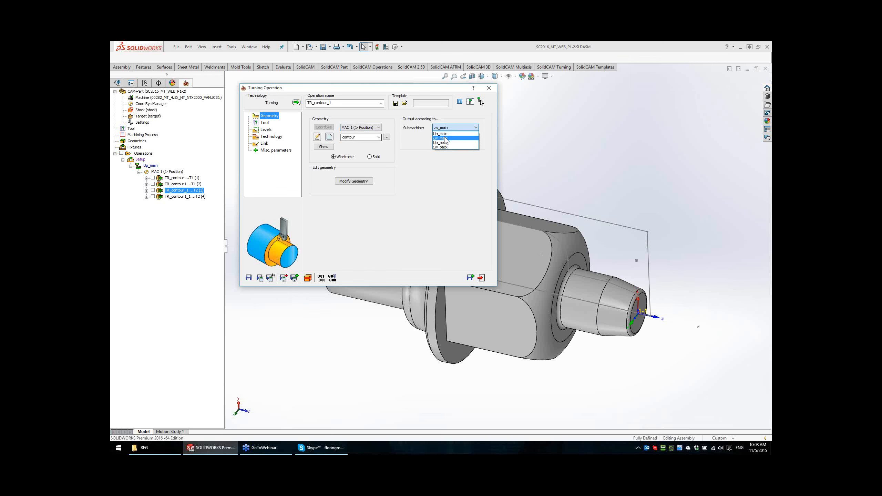
{"action": "left_click", "coordinate": [446, 138]}
Step: Assign tool 5 of turret LW_TR to TR_contour_1 after checking its mounting on the turret, and save and calculate the operation
{"action": "left_click", "coordinate": [265, 122]}
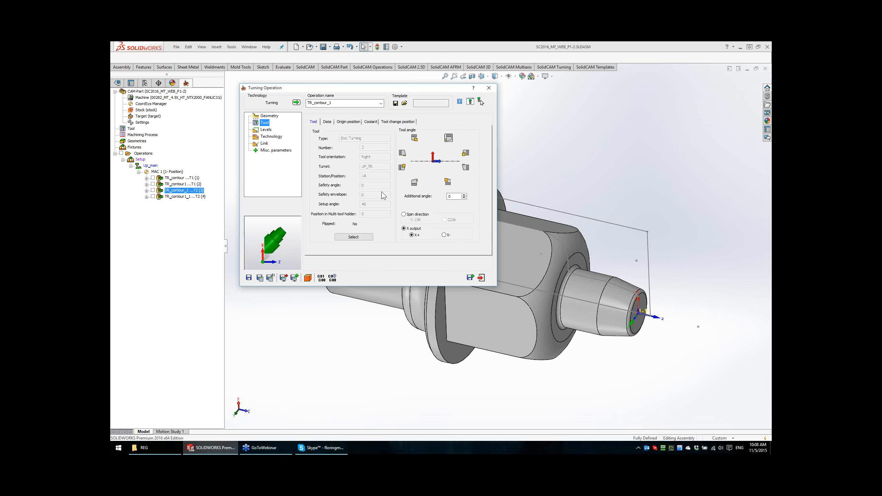
{"action": "left_click", "coordinate": [357, 239]}
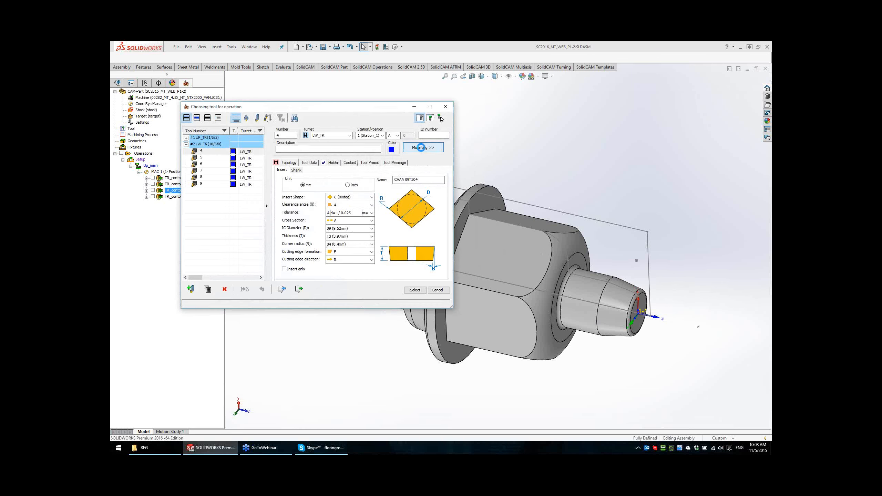
{"action": "left_click", "coordinate": [423, 149]}
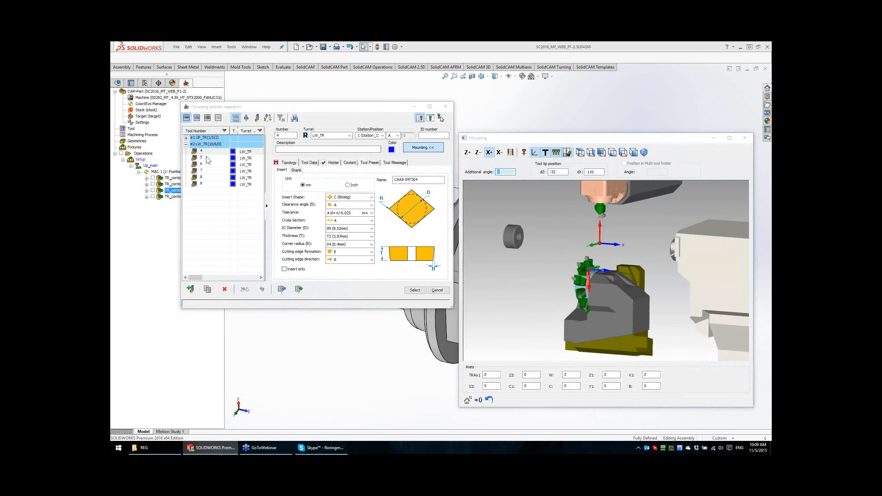
{"action": "left_click", "coordinate": [207, 158]}
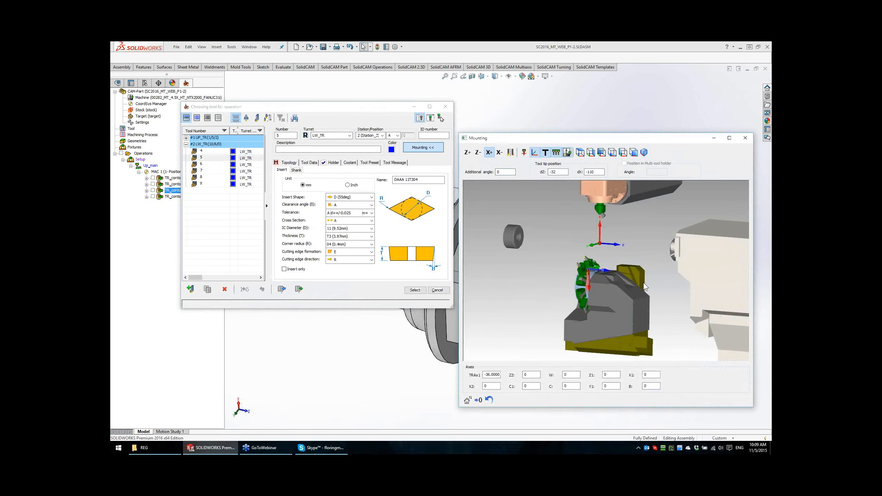
{"action": "left_click_drag", "start_coordinate": [582, 281], "coordinate": [564, 255]}
{"action": "scroll", "coordinate": [555, 258], "scroll_direction": "up", "scroll_amount": 7}
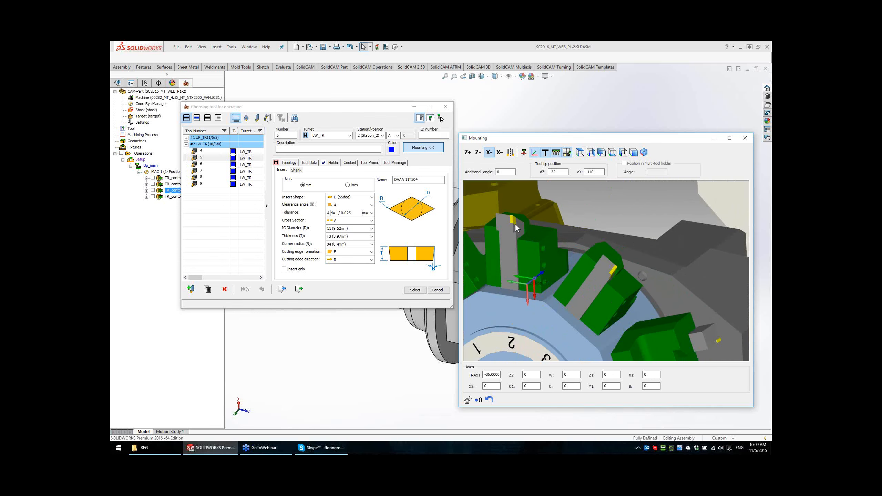
{"action": "scroll", "coordinate": [532, 256], "scroll_direction": "down", "scroll_amount": 3}
{"action": "scroll", "coordinate": [531, 266], "scroll_direction": "up", "scroll_amount": 4}
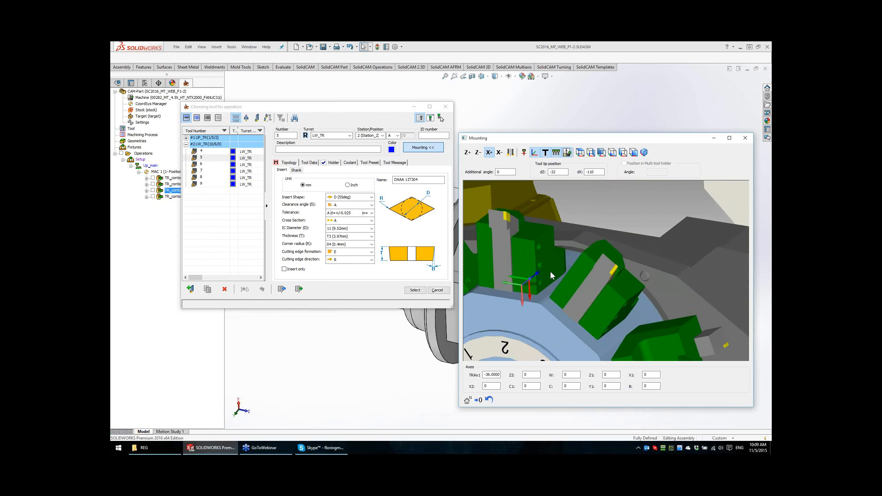
{"action": "left_click", "coordinate": [415, 290]}
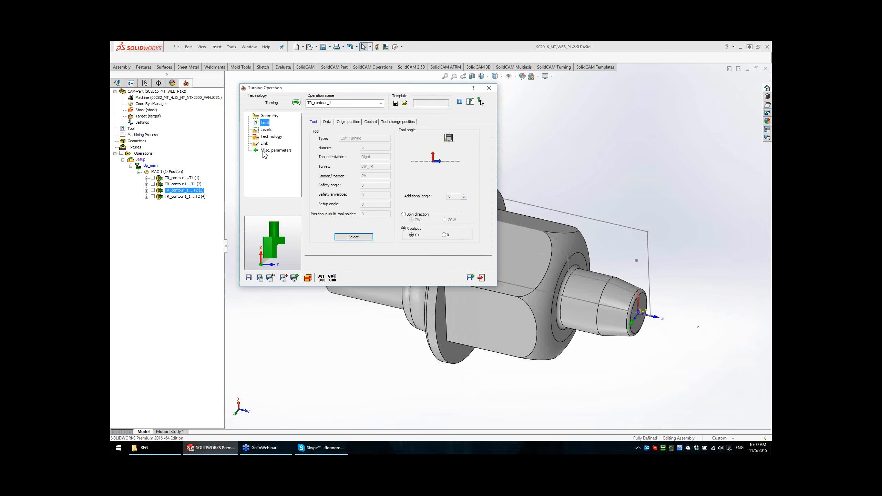
{"action": "left_click", "coordinate": [260, 277]}
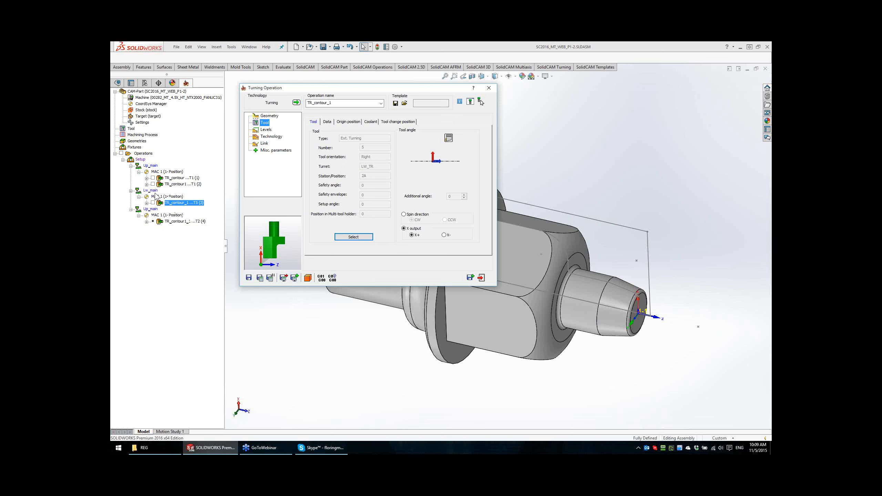
Step: Review the technology settings and submachine choice of TR_contour_1, and exit the operation
{"action": "left_click", "coordinate": [266, 138]}
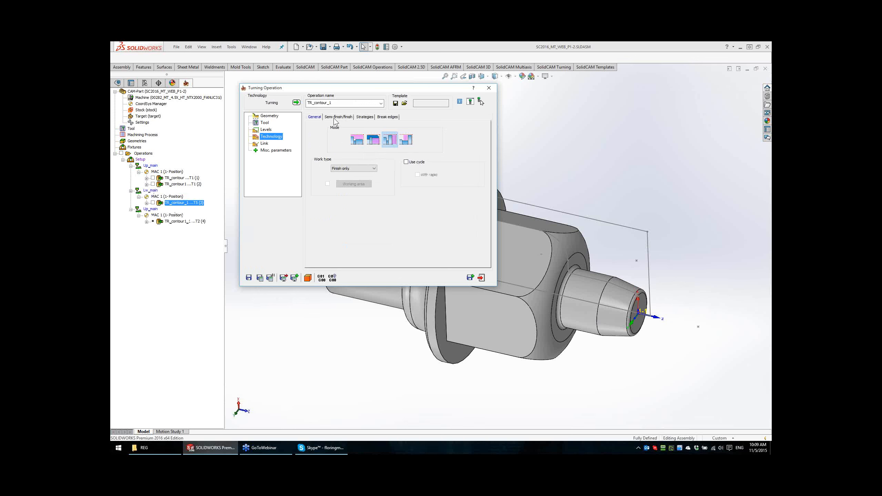
{"action": "left_click", "coordinate": [268, 116]}
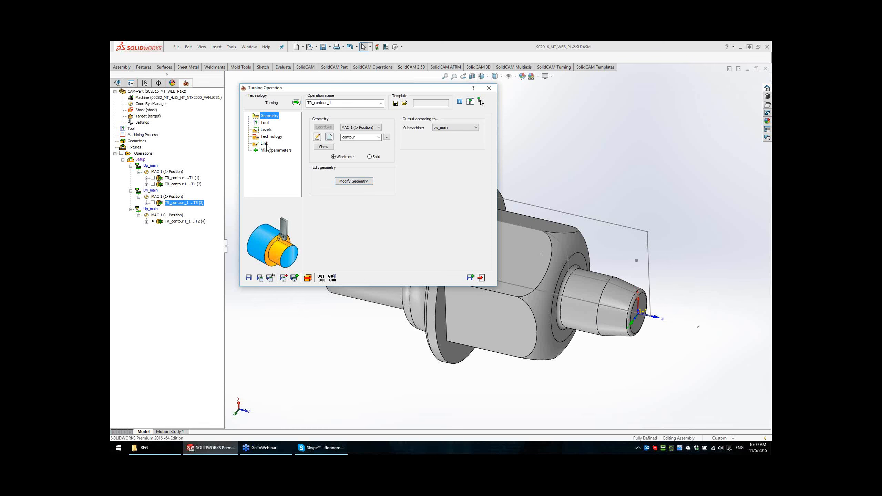
{"action": "left_click", "coordinate": [448, 129]}
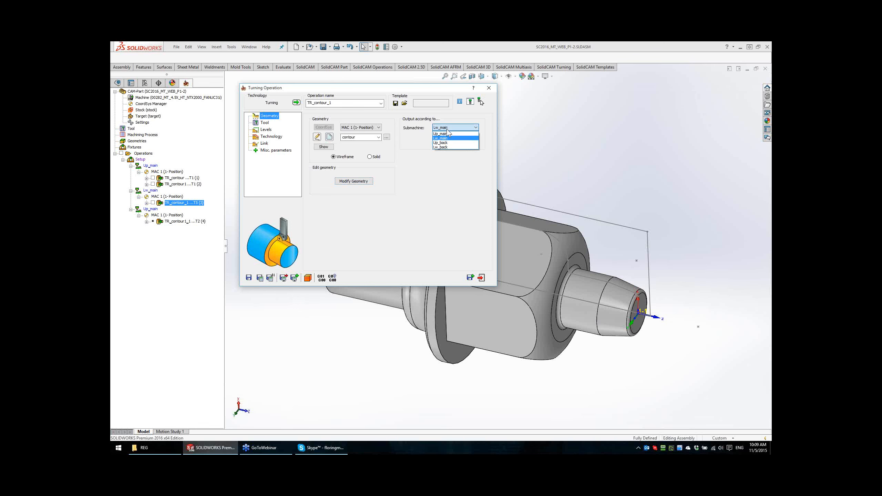
{"action": "left_click", "coordinate": [448, 129]}
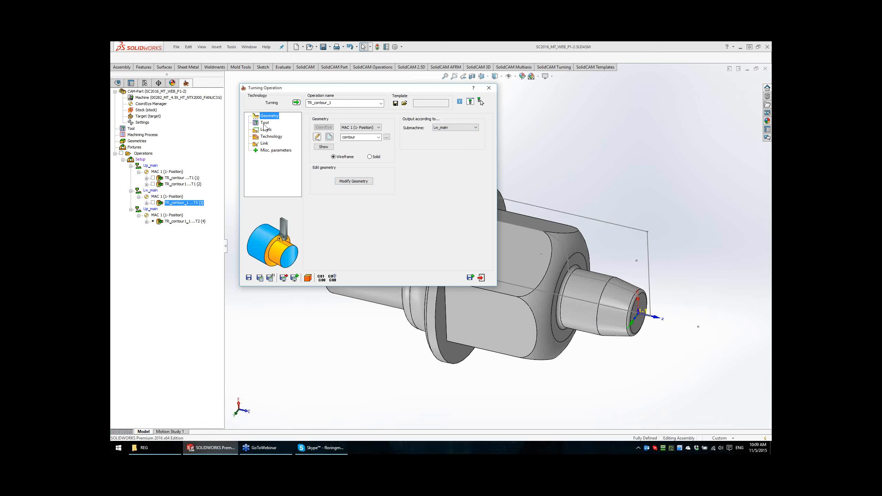
{"action": "left_click", "coordinate": [482, 278]}
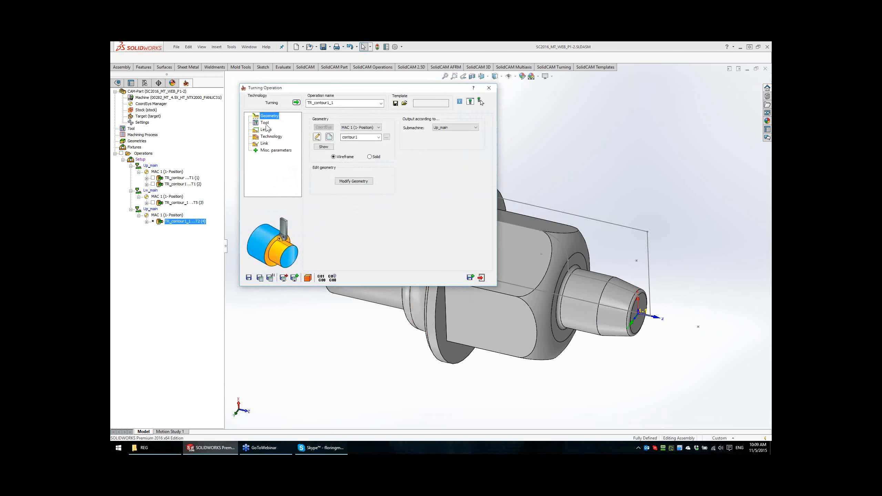
Step: Set TR_contour1_1 to submachine Lw_main with tool 5 of turret LW_TR, then save, calculate and exit the operation
{"action": "left_click", "coordinate": [458, 128]}
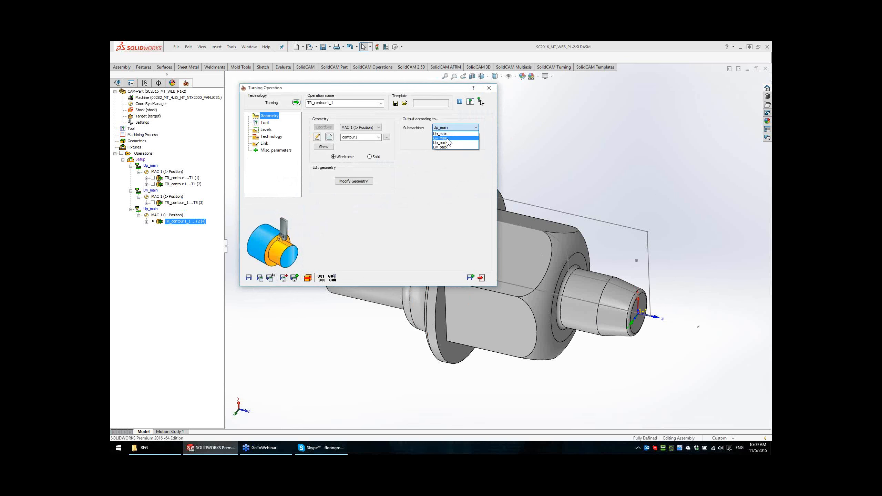
{"action": "left_click", "coordinate": [448, 138]}
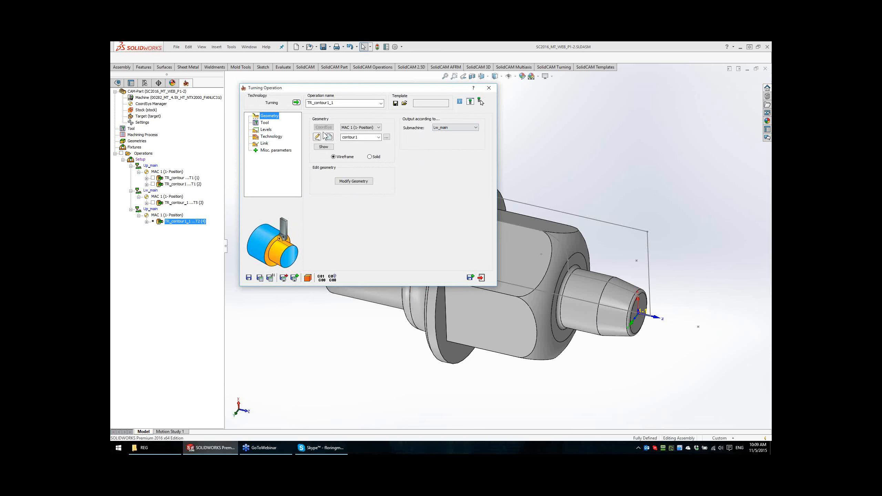
{"action": "left_click", "coordinate": [265, 123]}
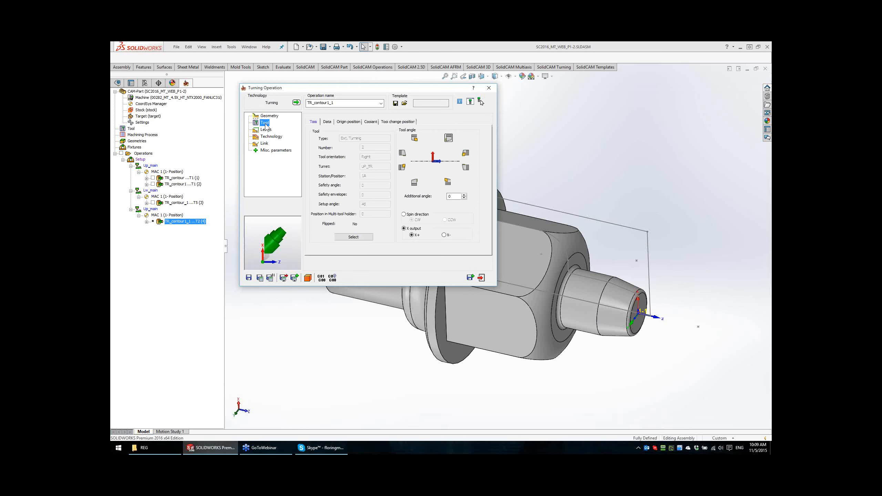
{"action": "left_click", "coordinate": [354, 237]}
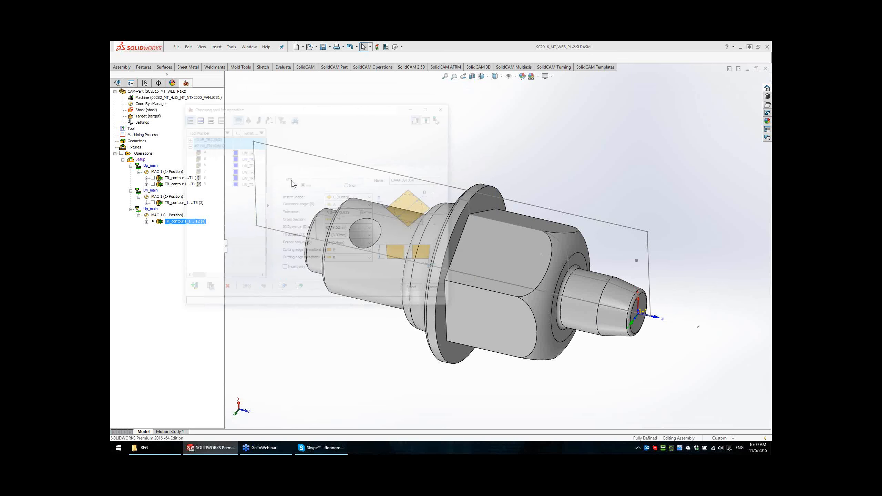
{"action": "left_click", "coordinate": [205, 158]}
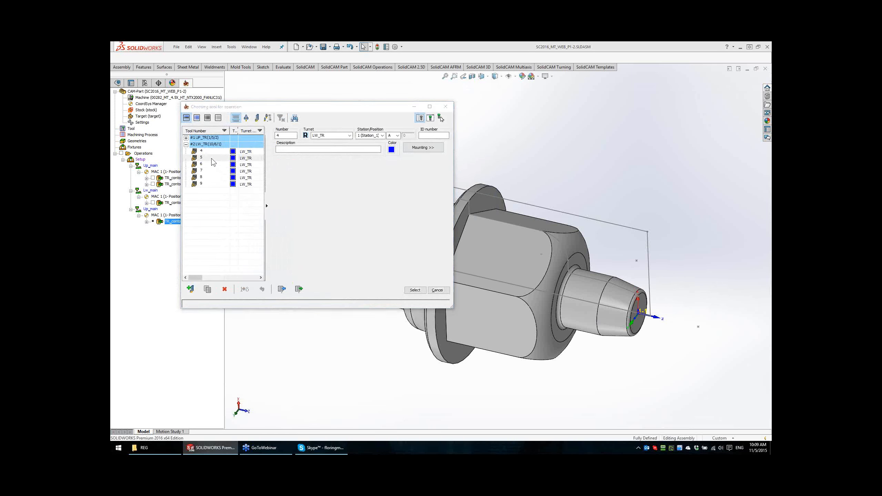
{"action": "left_click", "coordinate": [416, 291]}
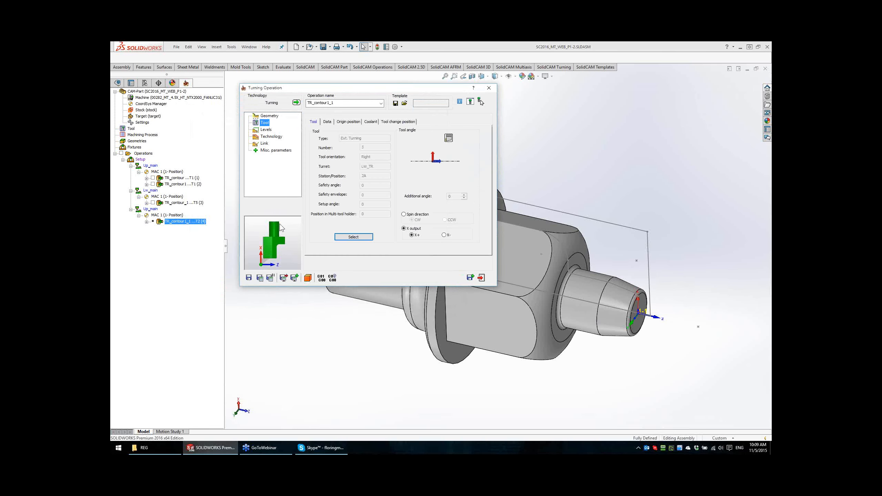
{"action": "left_click", "coordinate": [260, 278]}
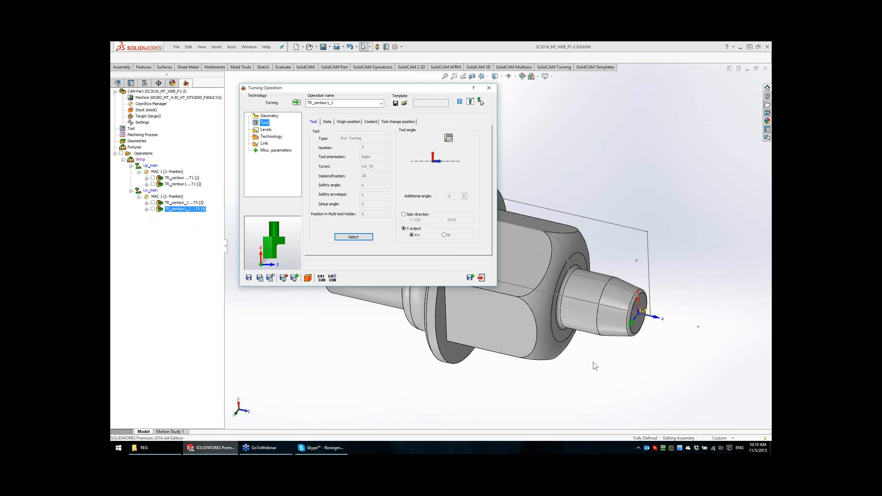
{"action": "left_click", "coordinate": [482, 277]}
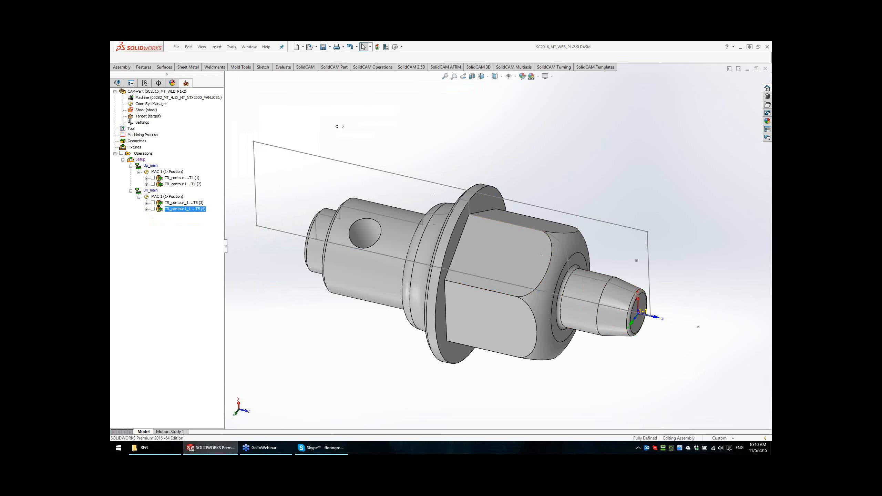
Step: Edit the MAIN_SP Clamp fixture in the machine setup, setting its axial position to -54.8 and enabling Generate envelope
{"action": "double_click", "coordinate": [140, 160]}
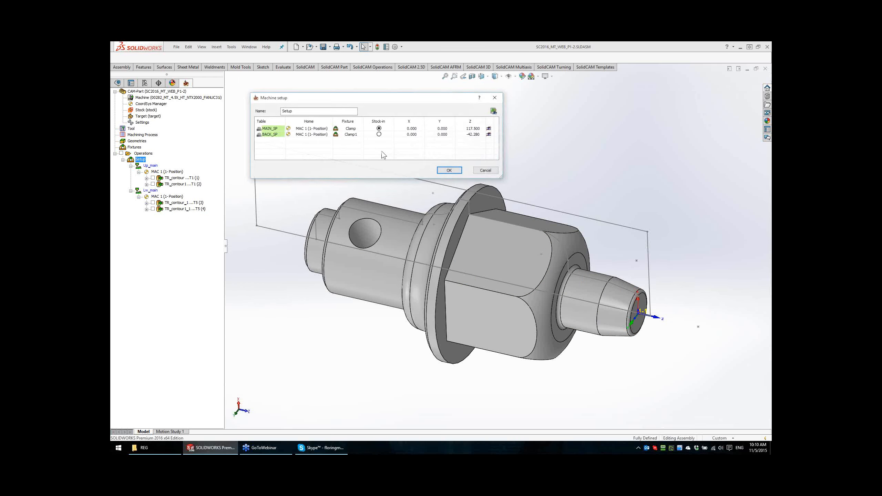
{"action": "right_click", "coordinate": [348, 129]}
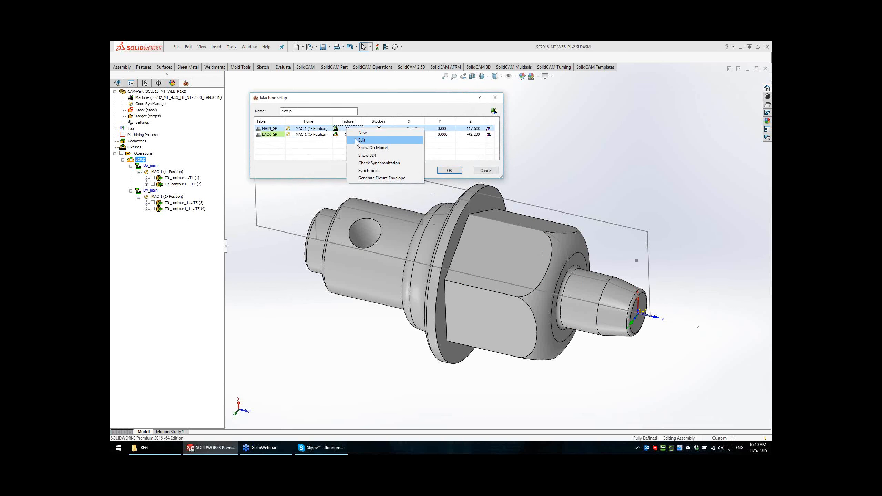
{"action": "left_click", "coordinate": [355, 141]}
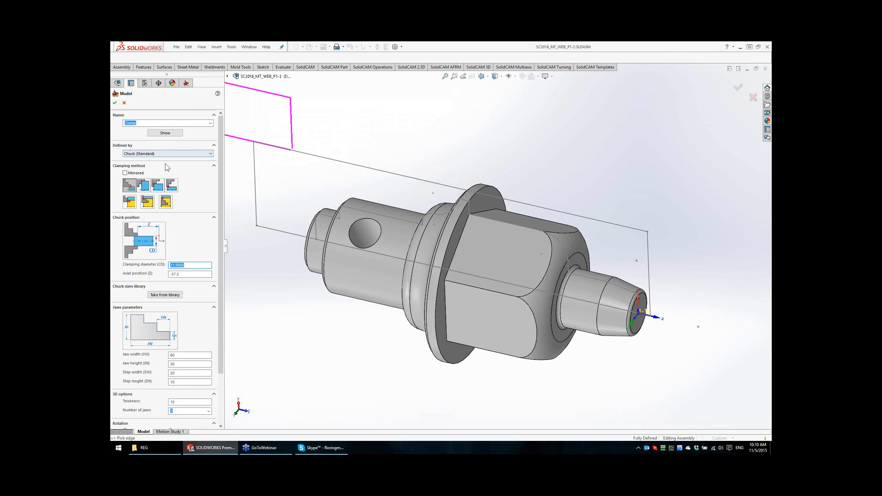
{"action": "left_click", "coordinate": [191, 265]}
{"action": "left_click", "coordinate": [188, 274]}
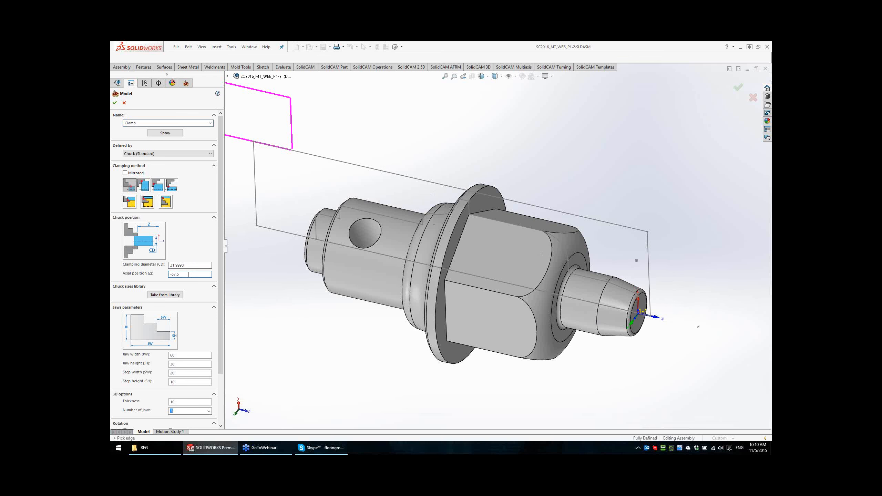
{"action": "scroll", "coordinate": [188, 277], "scroll_direction": "down", "scroll_amount": 3}
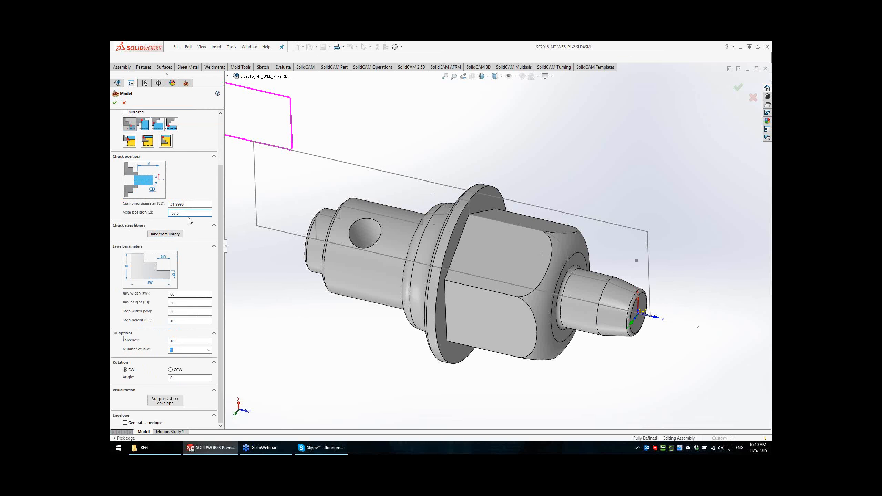
{"action": "left_click", "coordinate": [308, 155]}
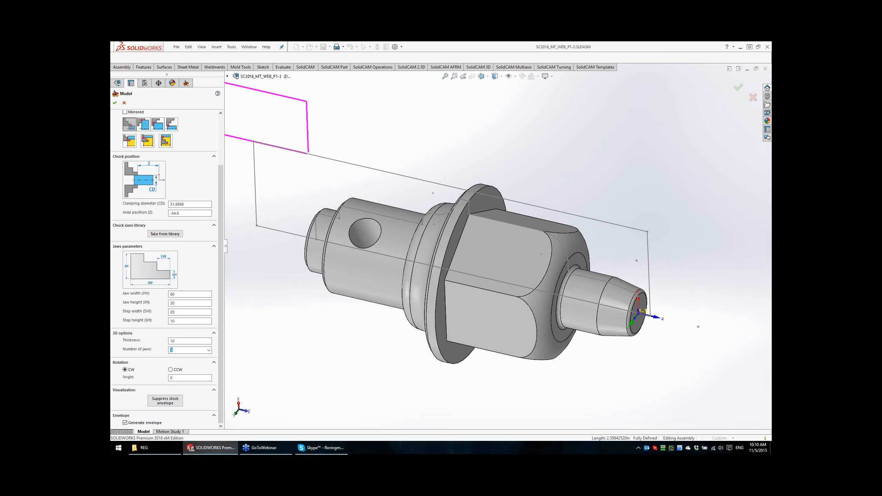
{"action": "left_click", "coordinate": [115, 103]}
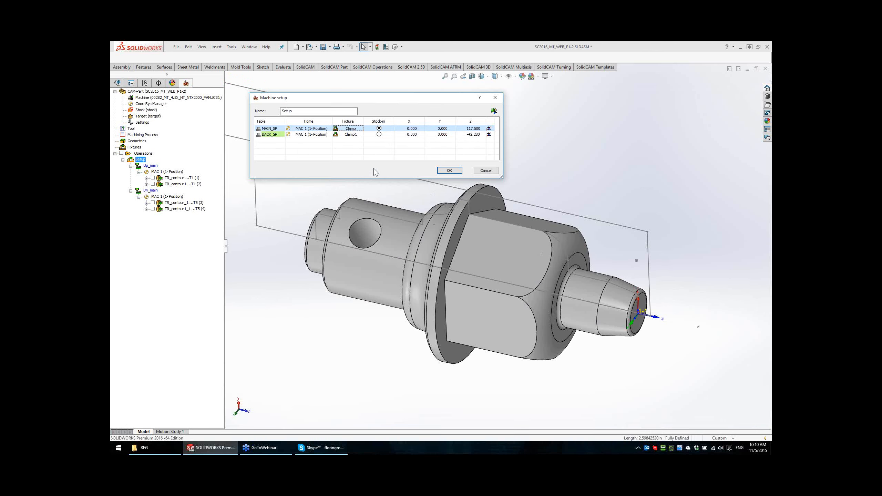
Step: Re-pick the MAIN_SP Z position on the clamp's back edge for 114.8, display it on the model and confirm the machine setup
{"action": "left_click", "coordinate": [480, 135]}
{"action": "scroll", "coordinate": [419, 149], "scroll_direction": "up", "scroll_amount": 3}
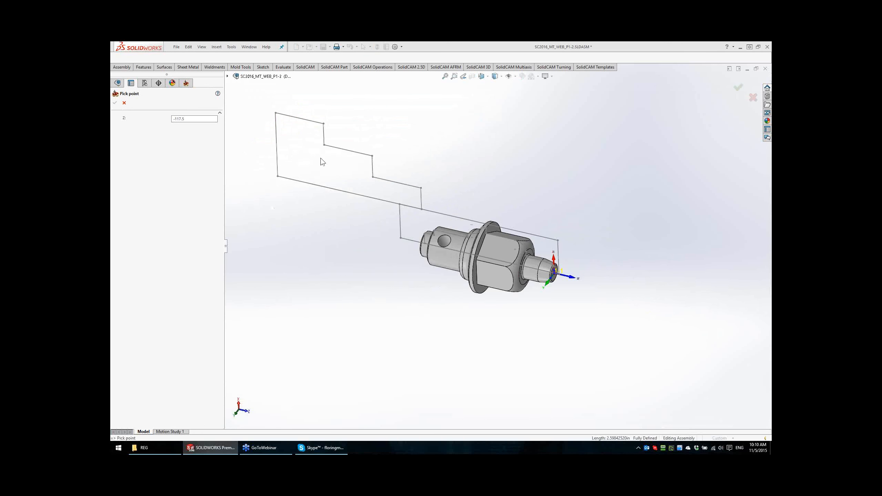
{"action": "left_click", "coordinate": [277, 147]}
{"action": "left_click", "coordinate": [114, 103]}
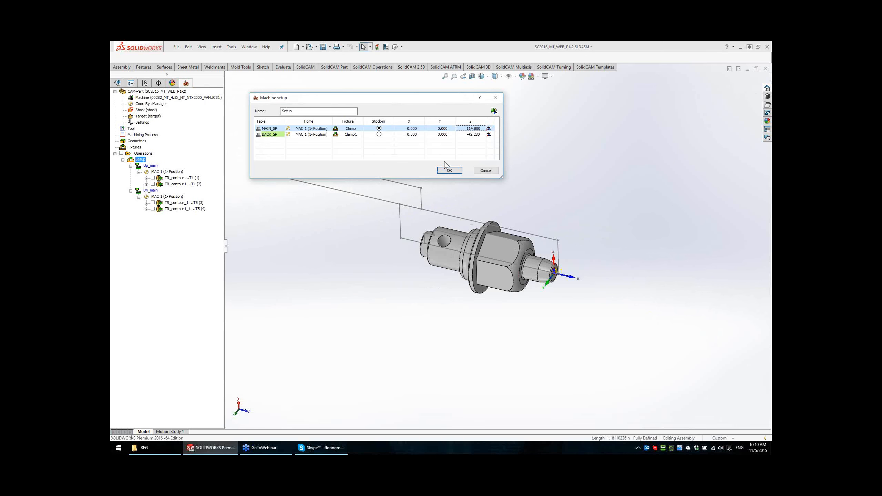
{"action": "left_click", "coordinate": [489, 128]}
{"action": "left_click", "coordinate": [581, 196]}
{"action": "mouse_move", "coordinate": [581, 196]}
{"action": "middle_mouse_down"}
{"action": "mouse_move", "coordinate": [618, 250]}
{"action": "mouse_move", "coordinate": [592, 195]}
{"action": "mouse_move", "coordinate": [571, 200]}
{"action": "middle_mouse_up"}
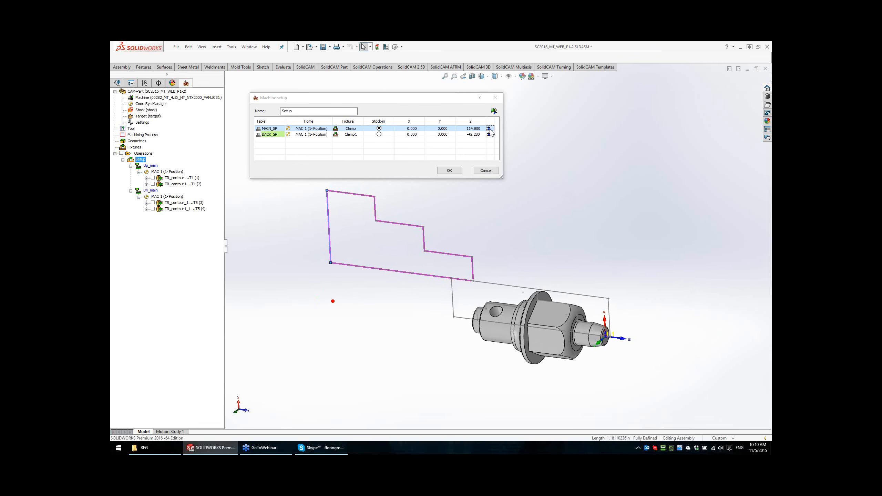
{"action": "left_click", "coordinate": [449, 170]}
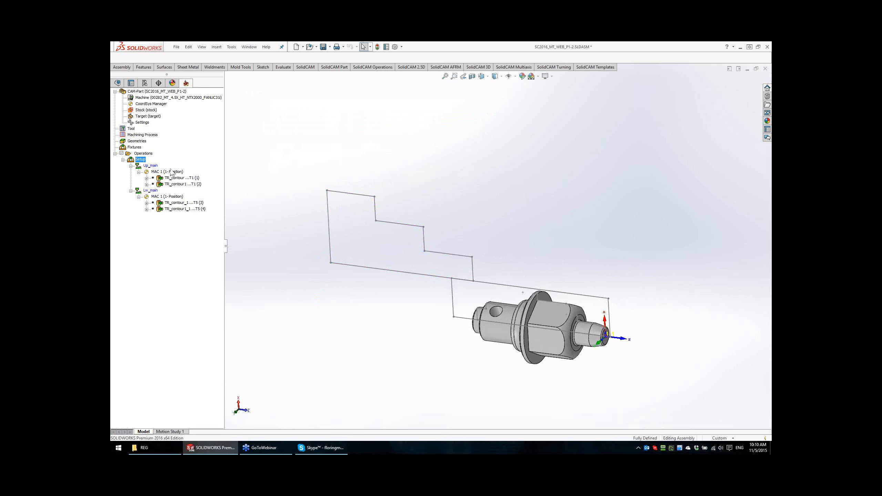
Step: Open the available commands for the whole Operations group
{"action": "right_click", "coordinate": [145, 154]}
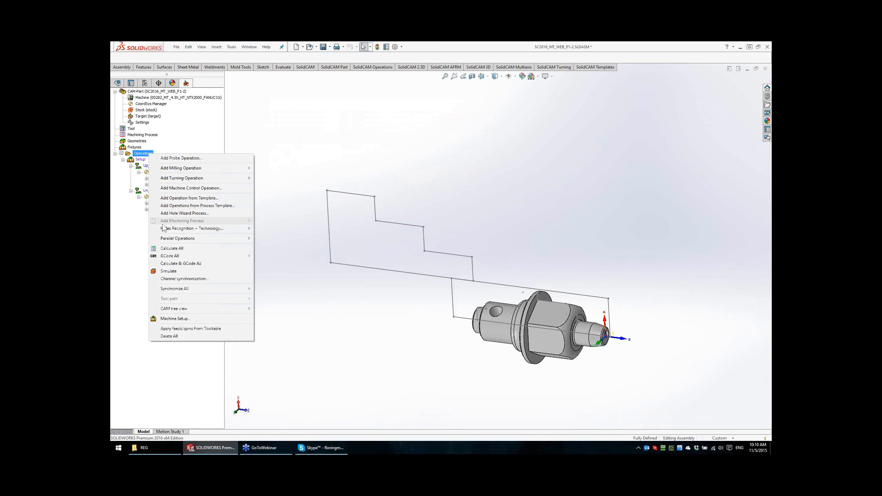
Step: Calculate all turning operations in the CAM tree and start their simulation
{"action": "left_click", "coordinate": [173, 248]}
{"action": "right_click", "coordinate": [149, 153]}
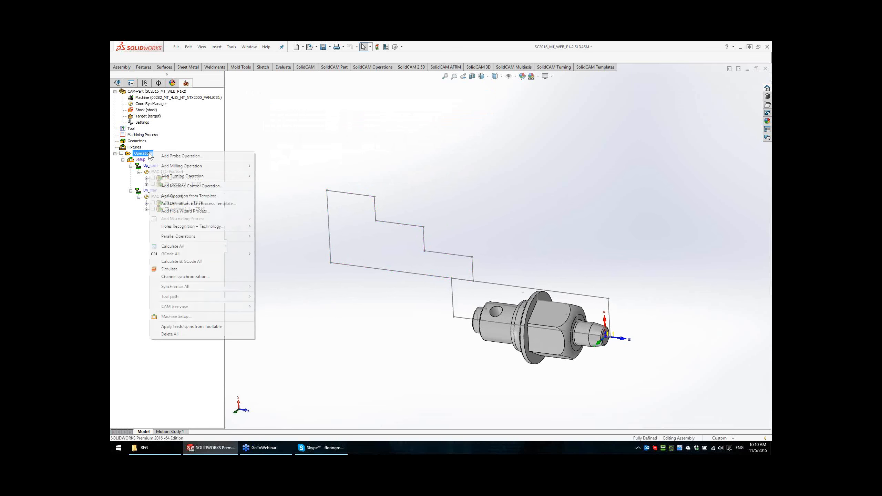
{"action": "left_click", "coordinate": [168, 269]}
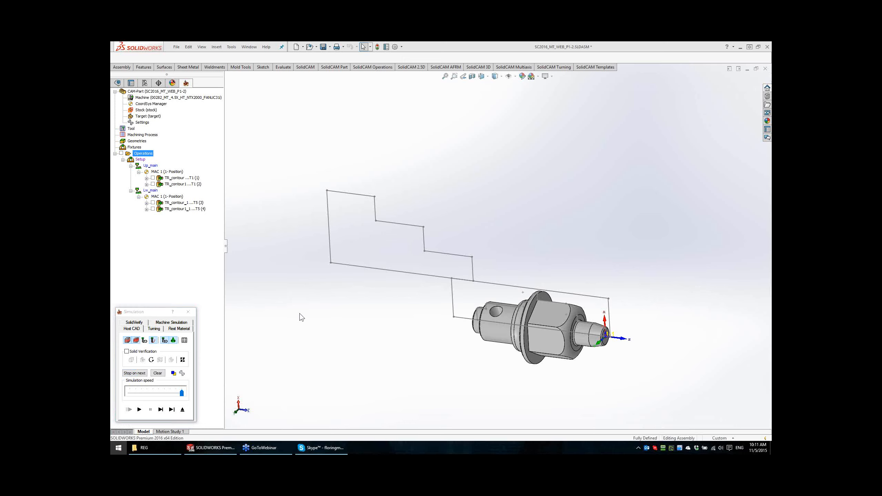
{"action": "key", "text": "super"}
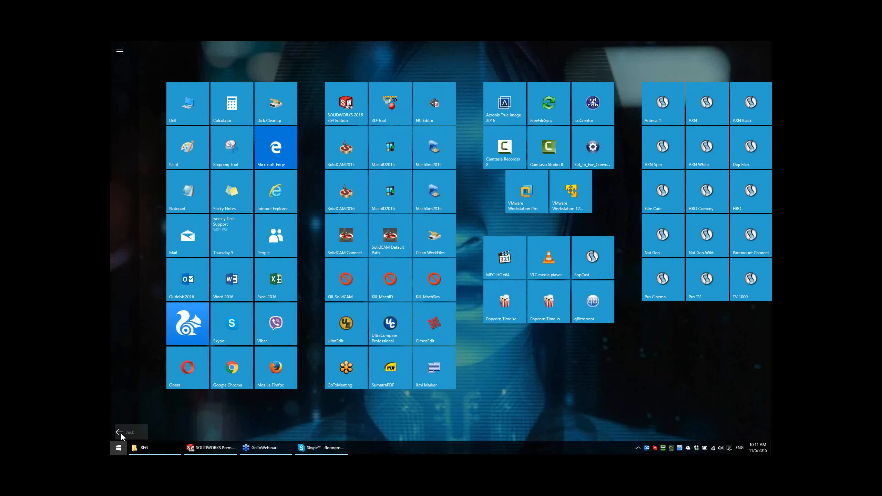
{"action": "left_click", "coordinate": [120, 432]}
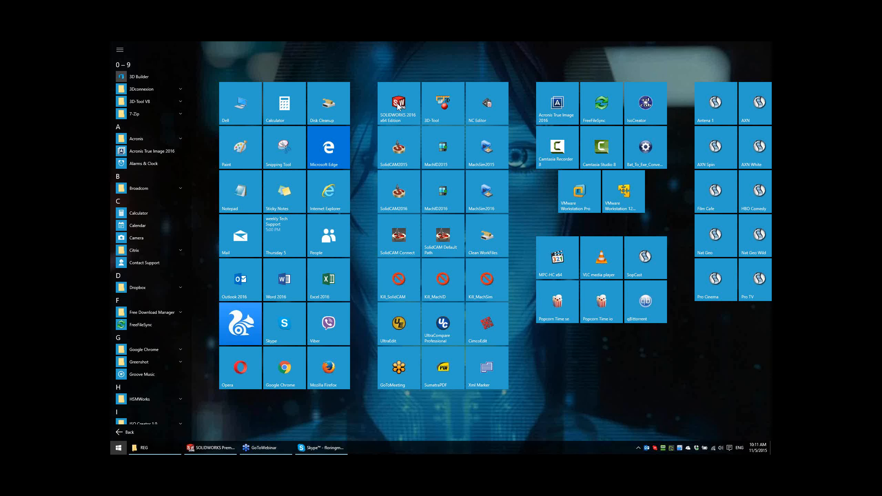
{"action": "left_click", "coordinate": [396, 59]}
{"action": "left_click", "coordinate": [391, 65]}
{"action": "left_click", "coordinate": [464, 128]}
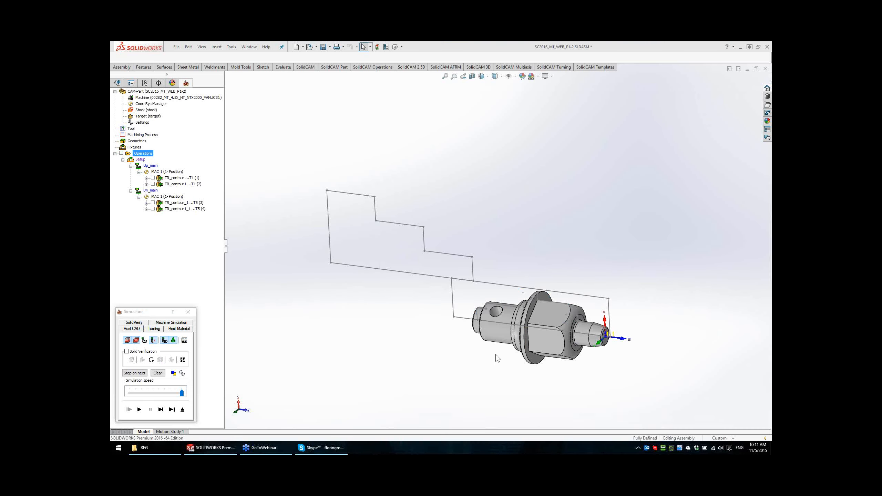
Step: Load the Machine Simulation and make the stock transparent to inspect the target part held in the main spindle
{"action": "mouse_move", "coordinate": [501, 366]}
{"action": "middle_mouse_down"}
{"action": "mouse_move", "coordinate": [519, 360]}
{"action": "mouse_move", "coordinate": [499, 365]}
{"action": "middle_mouse_up"}
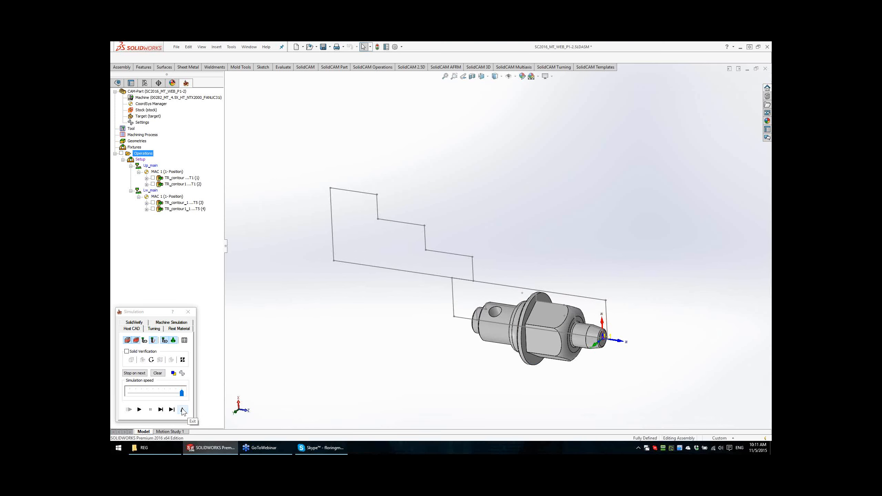
{"action": "left_click", "coordinate": [173, 323]}
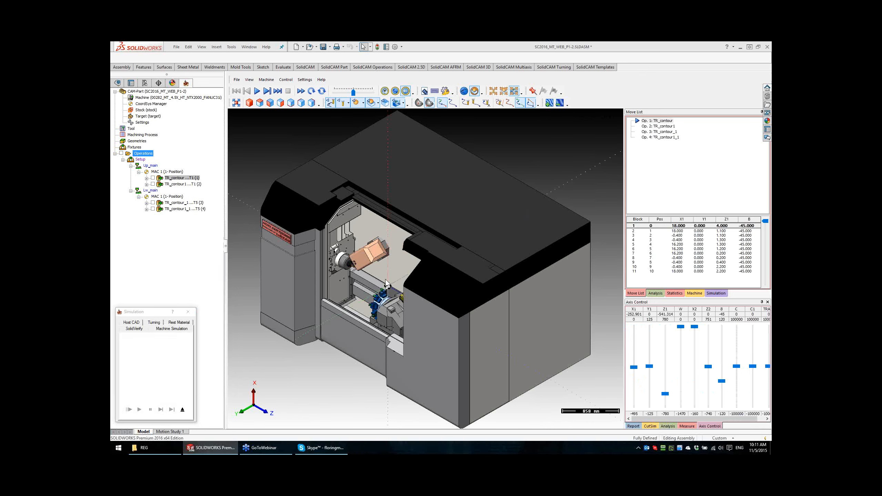
{"action": "mouse_move", "coordinate": [386, 281]}
{"action": "middle_mouse_down"}
{"action": "mouse_move", "coordinate": [415, 263]}
{"action": "mouse_move", "coordinate": [393, 267]}
{"action": "middle_mouse_up"}
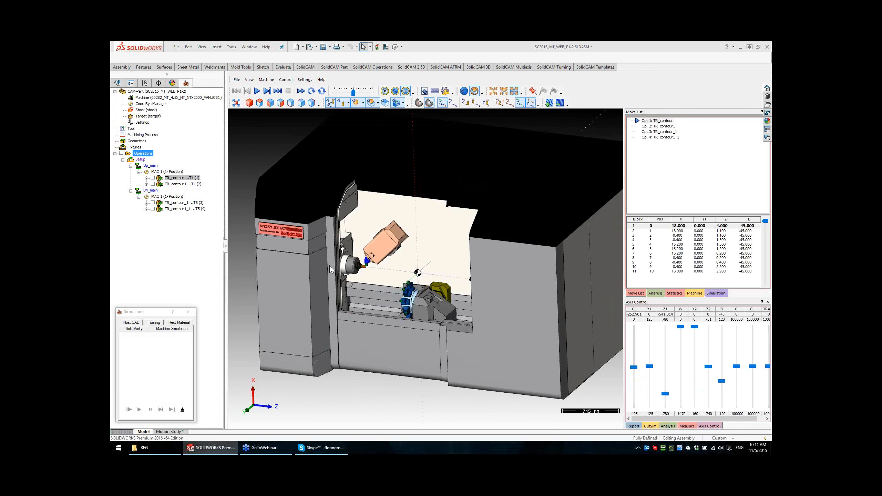
{"action": "scroll", "coordinate": [329, 266], "scroll_direction": "up", "scroll_amount": 10}
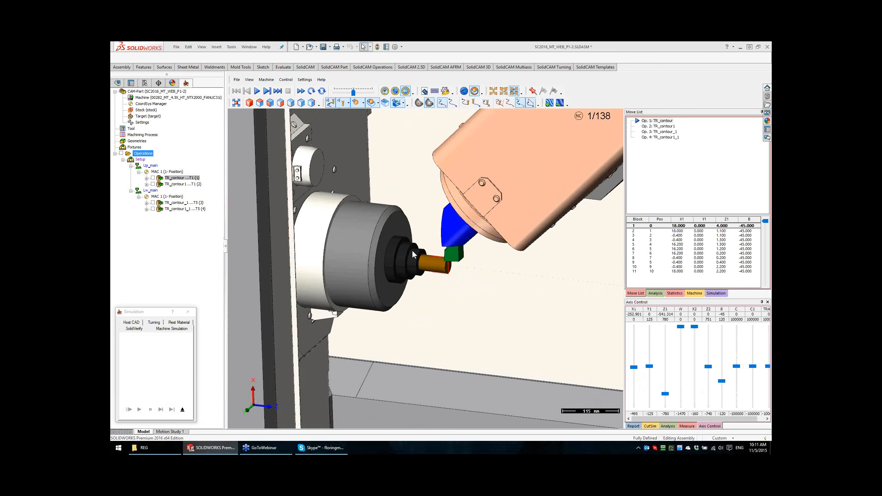
{"action": "scroll", "coordinate": [412, 255], "scroll_direction": "up", "scroll_amount": 4}
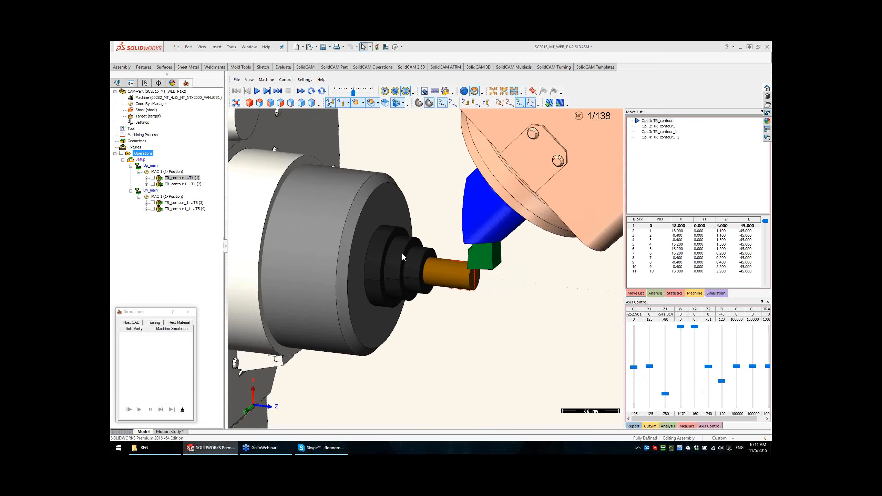
{"action": "left_click", "coordinate": [371, 102]}
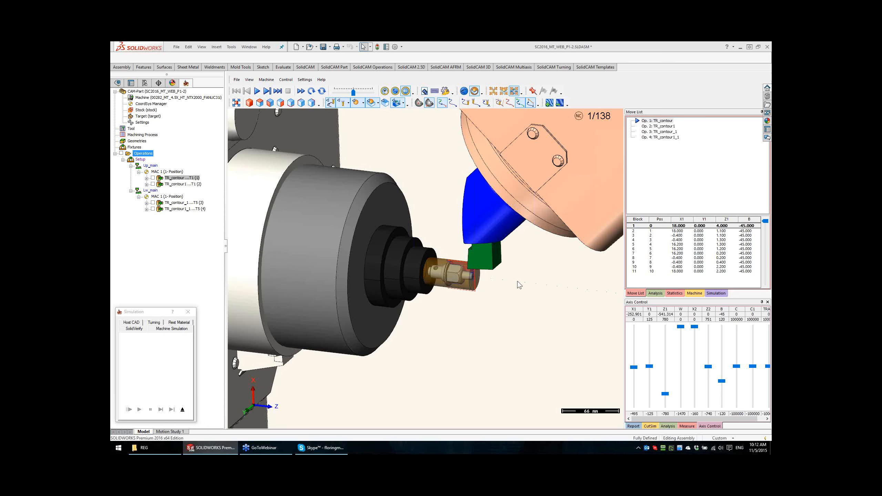
Step: Fit the whole machine in view and hide its housing to expose the milling head, lower turret and both spindles
{"action": "scroll", "coordinate": [518, 282], "scroll_direction": "down", "scroll_amount": 6}
{"action": "scroll", "coordinate": [546, 288], "scroll_direction": "down", "scroll_amount": 3}
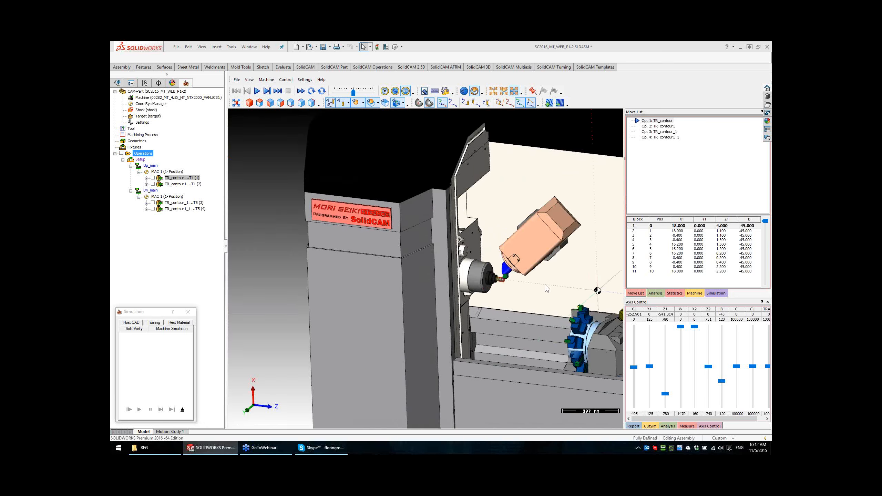
{"action": "scroll", "coordinate": [545, 285], "scroll_direction": "down", "scroll_amount": 2}
{"action": "left_click", "coordinate": [250, 103]}
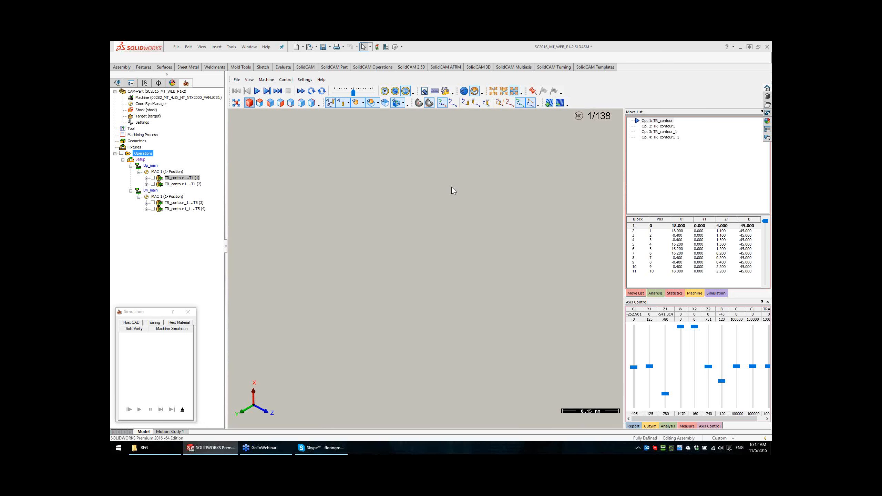
{"action": "left_click", "coordinate": [236, 103]}
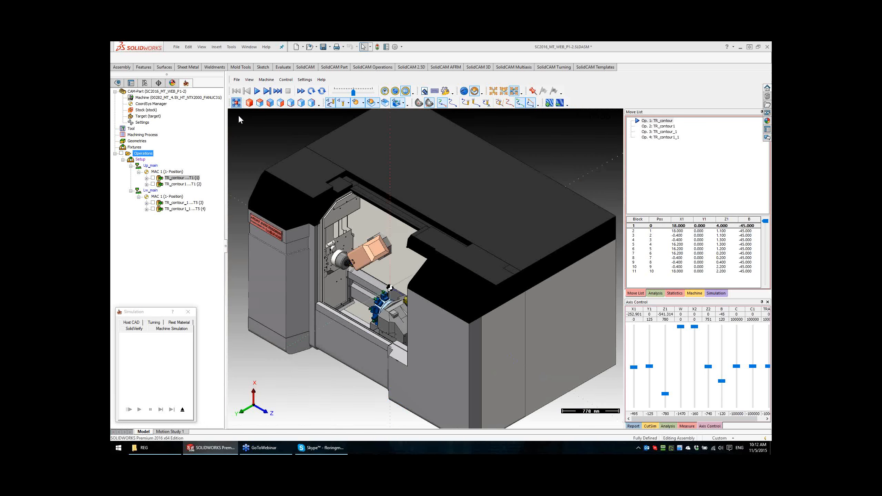
{"action": "left_click", "coordinate": [396, 103]}
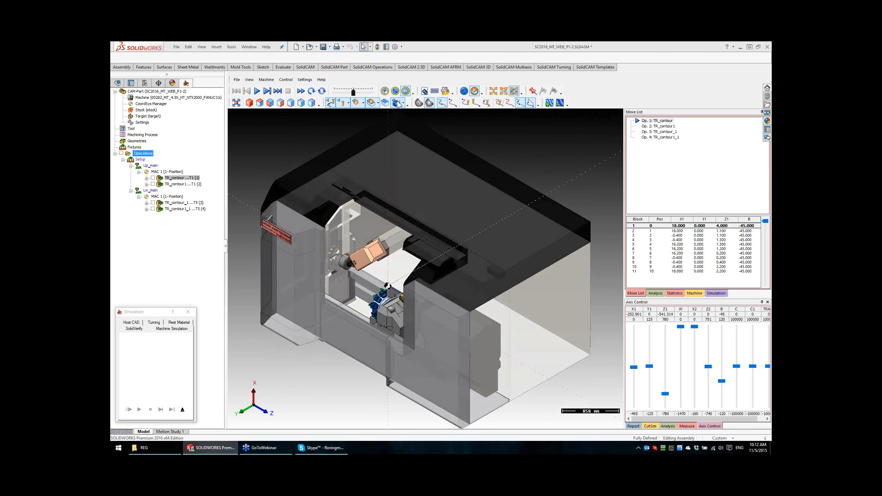
{"action": "left_click", "coordinate": [397, 102]}
{"action": "middle_click_drag", "start_coordinate": [410, 308], "coordinate": [379, 295]}
{"action": "scroll", "coordinate": [378, 303], "scroll_direction": "up", "scroll_amount": 5}
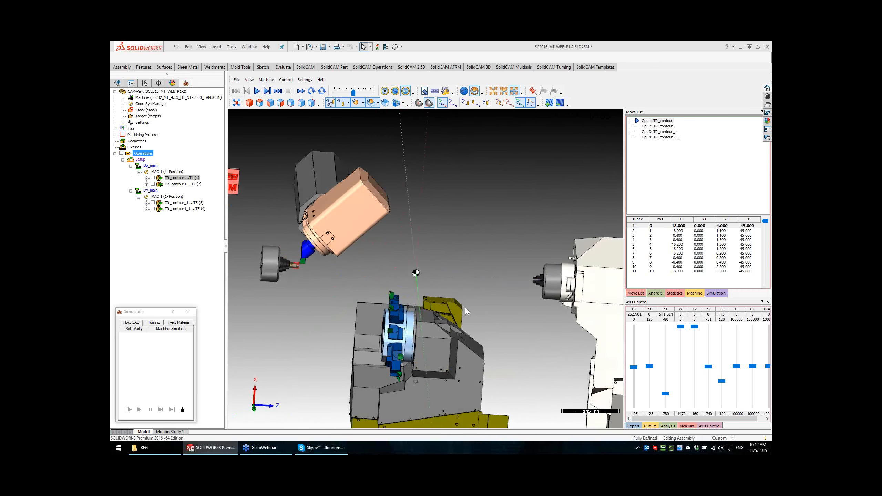
{"action": "middle_click_drag", "start_coordinate": [465, 307], "coordinate": [426, 278]}
Step: Play through the upper tool's moves for TR_contour and TR_contour1 in the move list
{"action": "scroll", "coordinate": [680, 262], "scroll_direction": "down", "scroll_amount": 10}
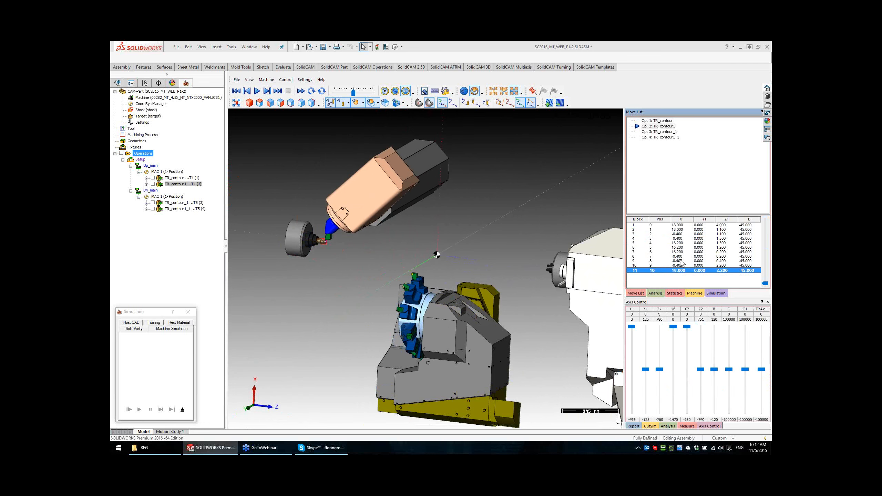
{"action": "scroll", "coordinate": [681, 263], "scroll_direction": "down", "scroll_amount": 20}
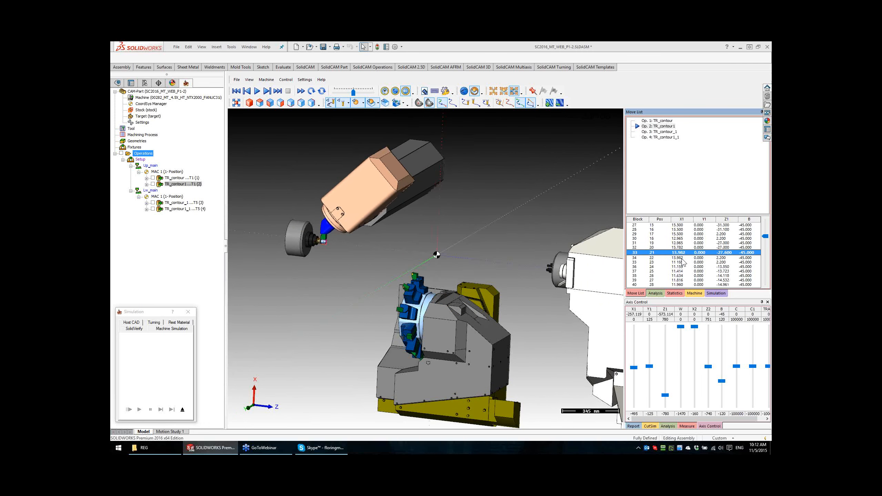
{"action": "scroll", "coordinate": [682, 261], "scroll_direction": "down", "scroll_amount": 17}
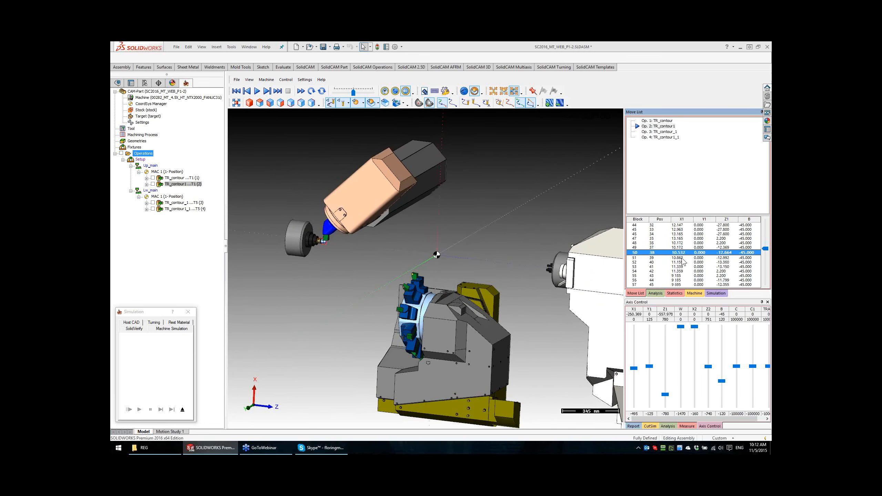
{"action": "scroll", "coordinate": [682, 262], "scroll_direction": "down", "scroll_amount": 20}
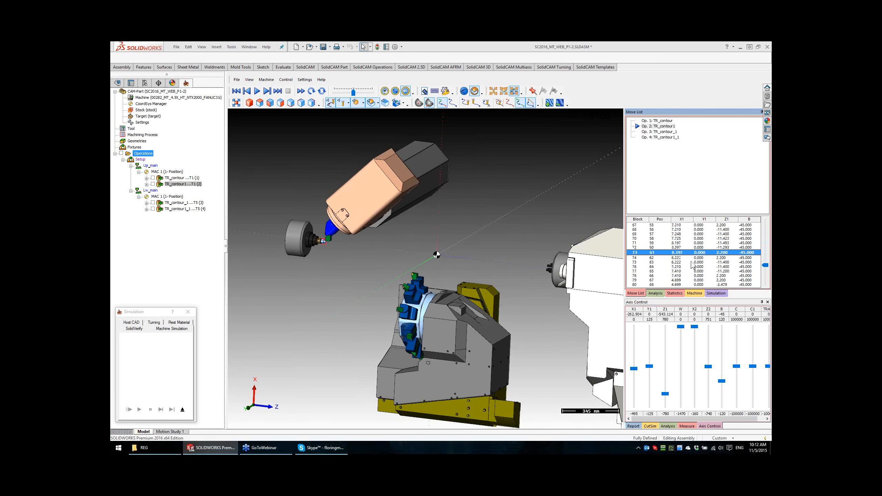
{"action": "scroll", "coordinate": [693, 264], "scroll_direction": "down", "scroll_amount": 16}
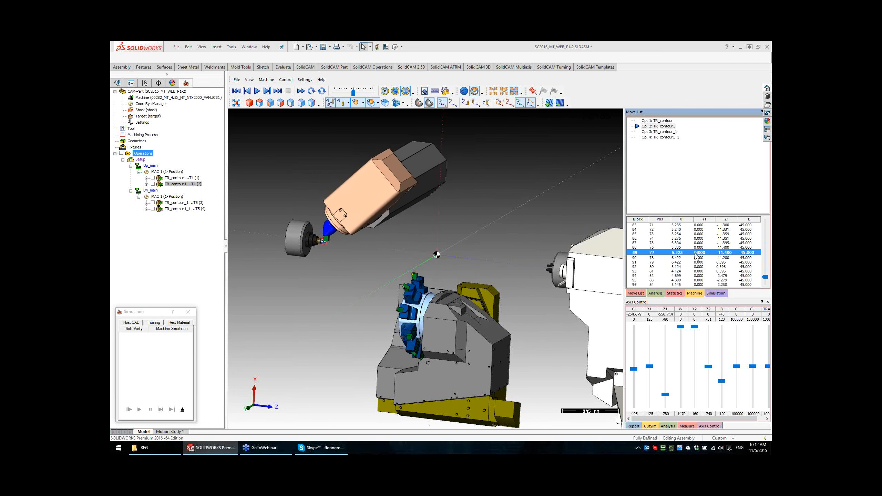
{"action": "scroll", "coordinate": [696, 256], "scroll_direction": "down", "scroll_amount": 11}
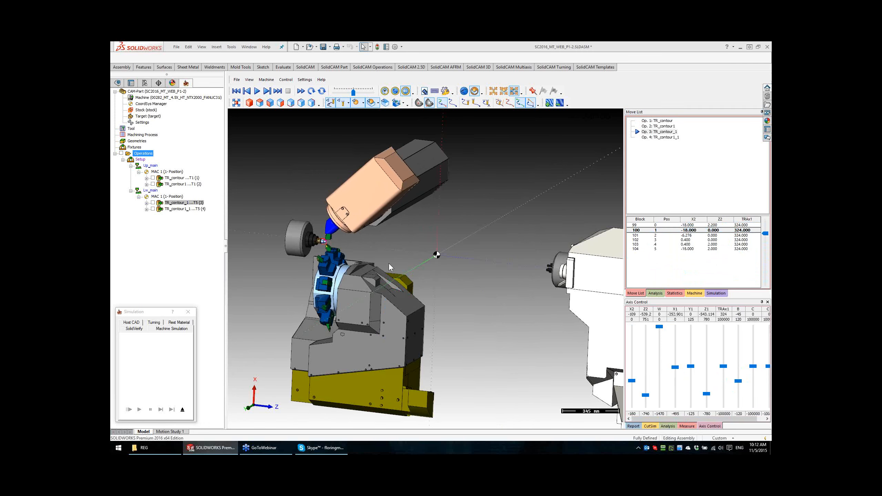
Step: Play through the lower turret's moves for TR_contour_1 and TR_contour1_1, and exit the simulation
{"action": "left_click", "coordinate": [684, 253]}
{"action": "scroll", "coordinate": [684, 253], "scroll_direction": "down", "scroll_amount": 7}
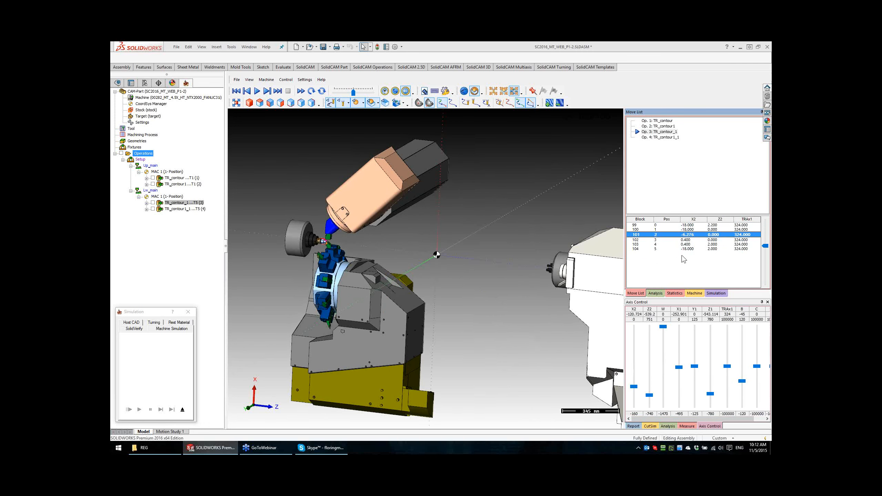
{"action": "scroll", "coordinate": [684, 253], "scroll_direction": "down", "scroll_amount": 17}
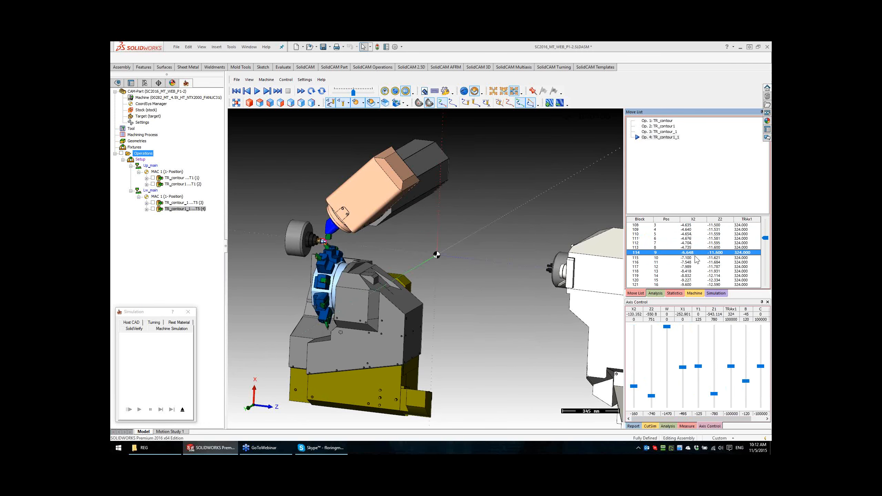
{"action": "scroll", "coordinate": [695, 261], "scroll_direction": "down", "scroll_amount": 14}
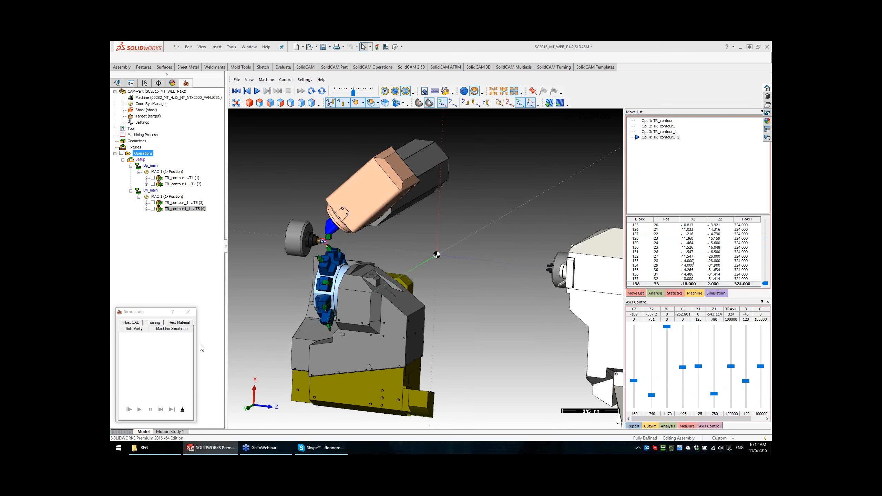
{"action": "left_click", "coordinate": [182, 409]}
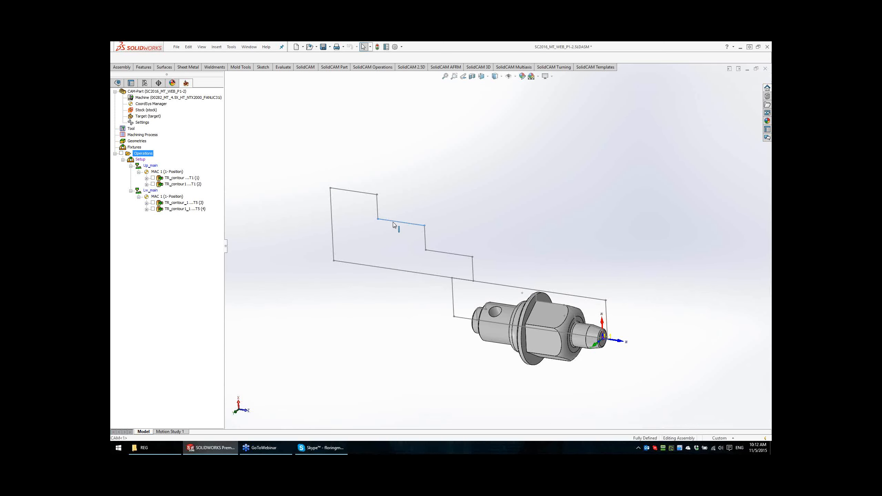
Step: Hide the stepped sketch beside the turned part
{"action": "left_click", "coordinate": [392, 222]}
{"action": "left_click", "coordinate": [417, 205]}
{"action": "scroll", "coordinate": [593, 292], "scroll_direction": "up", "scroll_amount": 2}
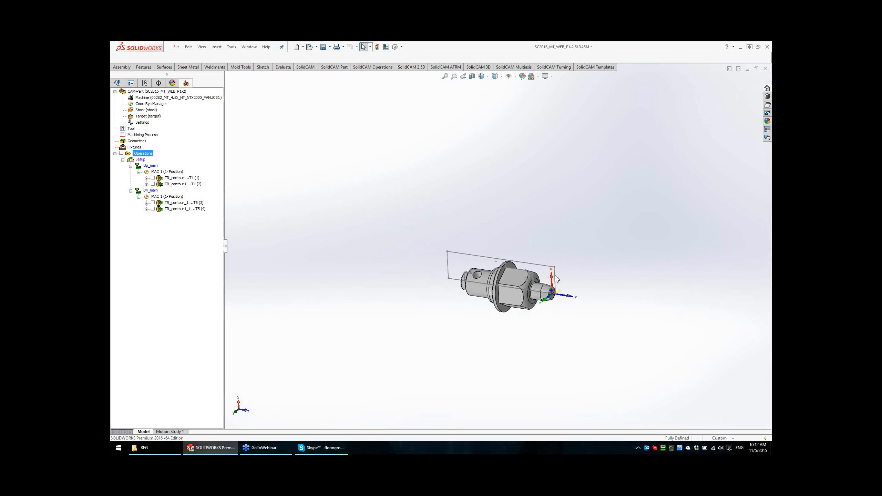
{"action": "scroll", "coordinate": [555, 274], "scroll_direction": "down", "scroll_amount": 4}
{"action": "scroll", "coordinate": [477, 285], "scroll_direction": "down", "scroll_amount": 1}
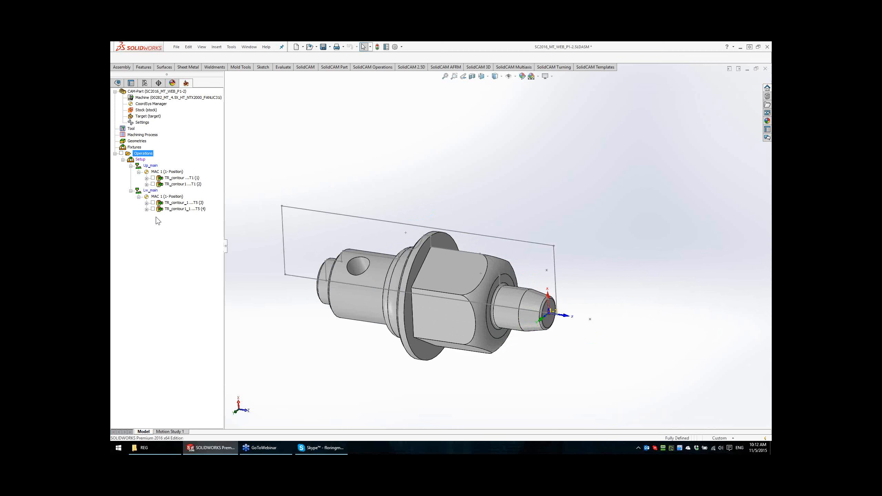
Step: Add a Profile milling operation to the operations list
{"action": "right_click", "coordinate": [150, 155]}
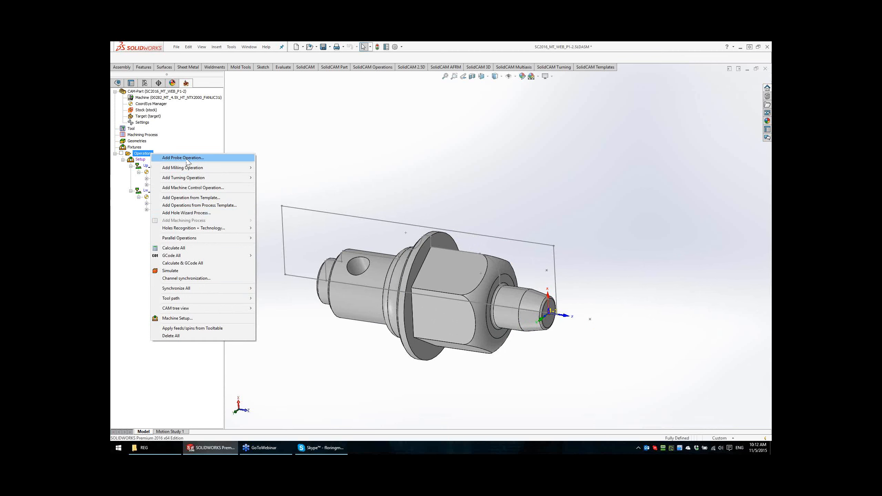
{"action": "mouse_move", "coordinate": [239, 168]}
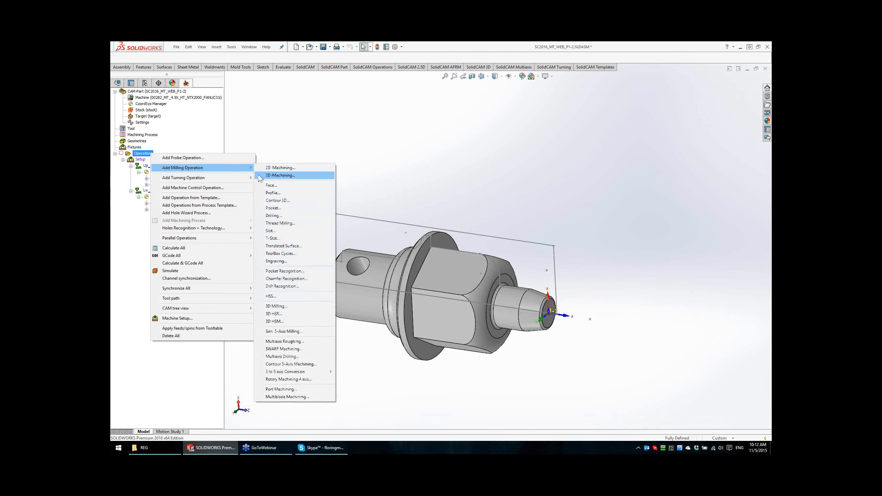
{"action": "left_click", "coordinate": [276, 194]}
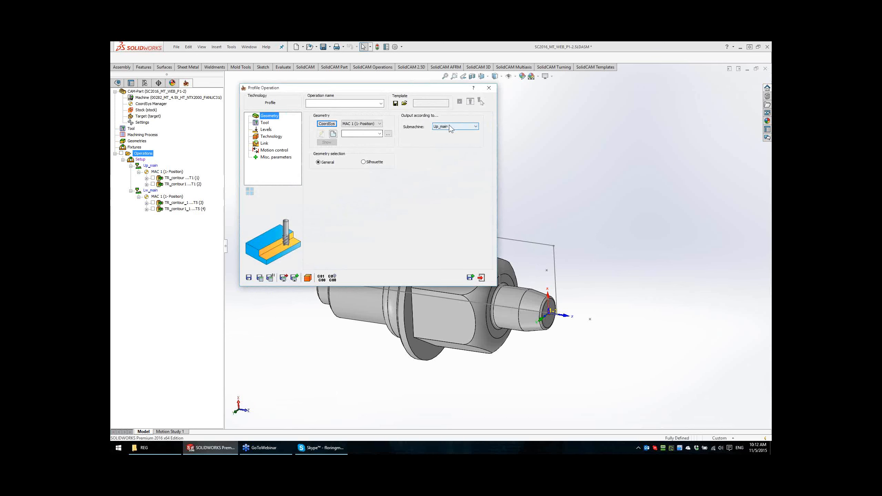
Step: Define the profile geometry as a closed chain around the hexagon's base edges at the flange, using Constant Z Propagation
{"action": "left_click", "coordinate": [388, 134]}
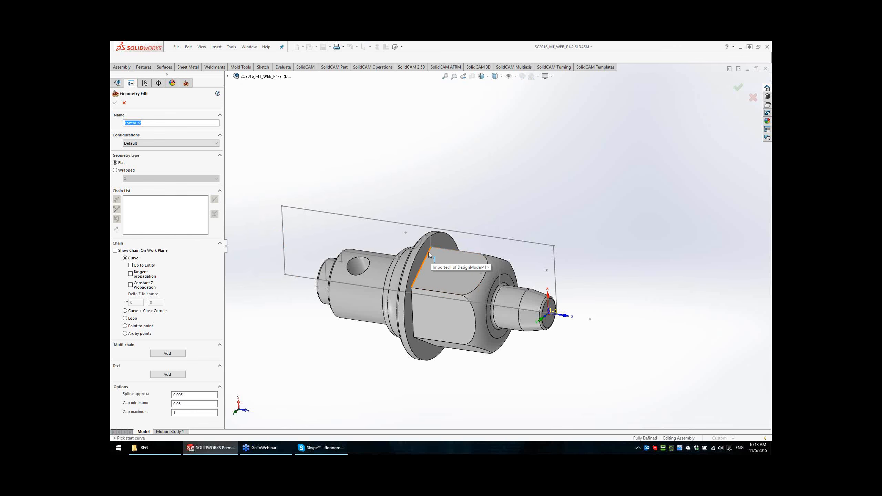
{"action": "left_click", "coordinate": [422, 265]}
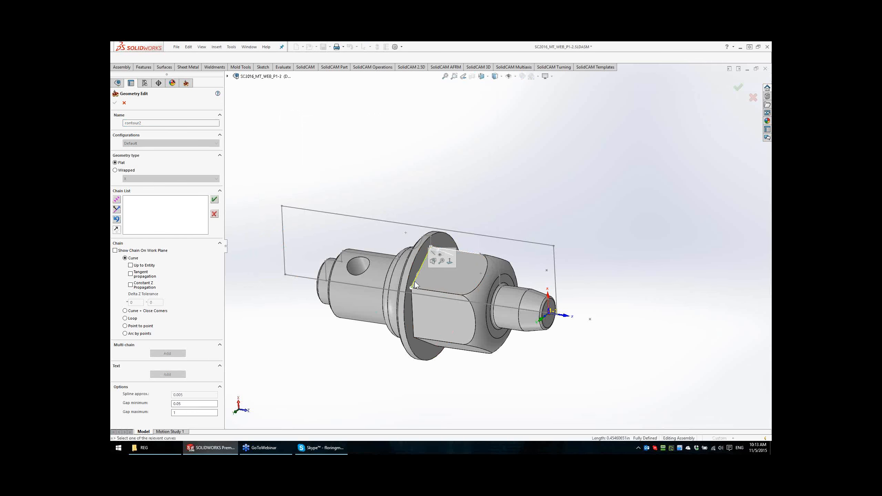
{"action": "left_click", "coordinate": [143, 287]}
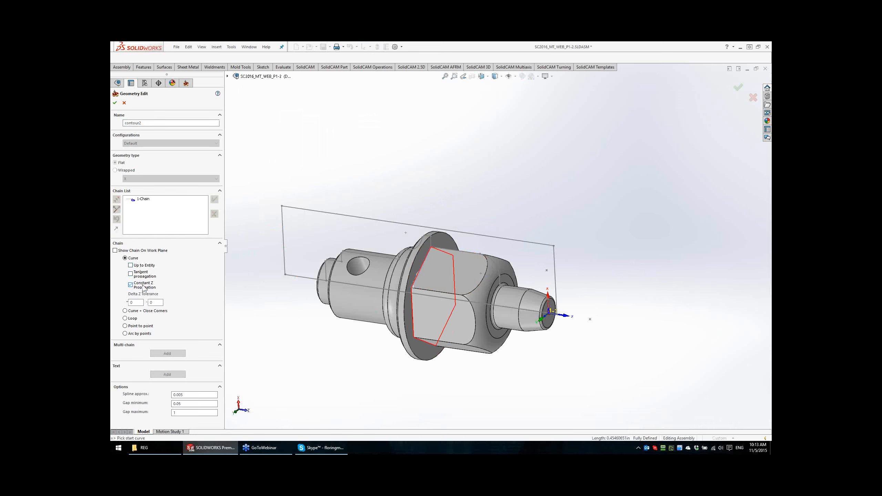
{"action": "left_click", "coordinate": [115, 103]}
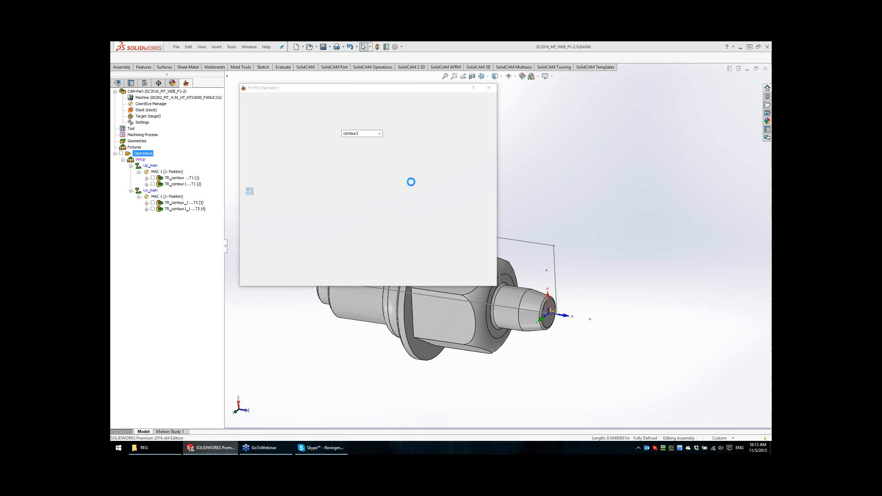
Step: Assign the 10 mm end mill, tool 10 on the UP_TR turret, to the profile operation after checking its mounting on the machine
{"action": "left_click", "coordinate": [264, 123]}
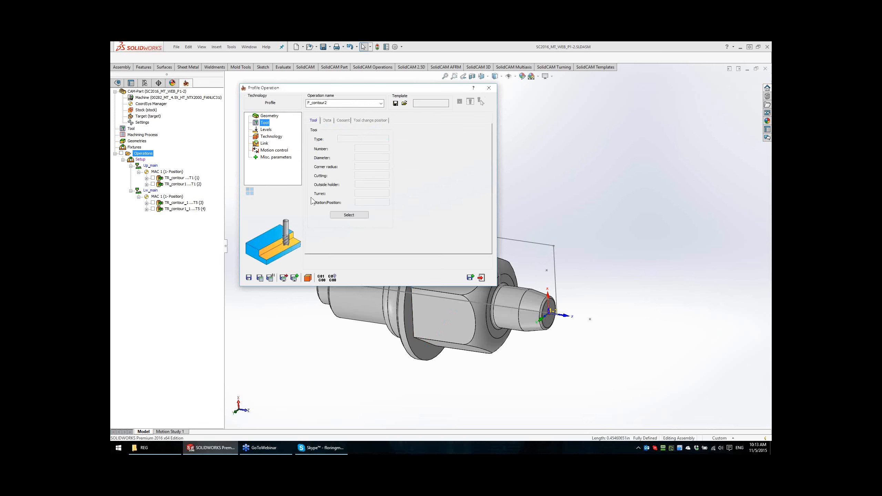
{"action": "left_click", "coordinate": [349, 215]}
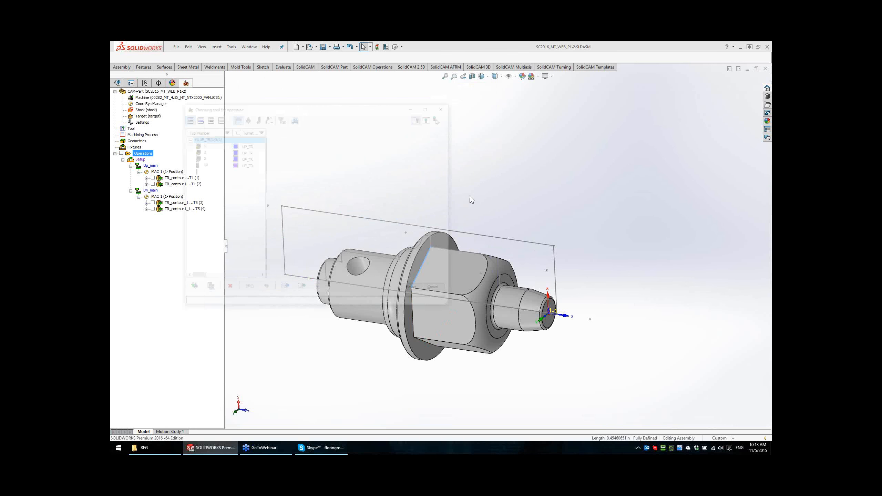
{"action": "left_click", "coordinate": [209, 152]}
{"action": "left_click", "coordinate": [204, 164]}
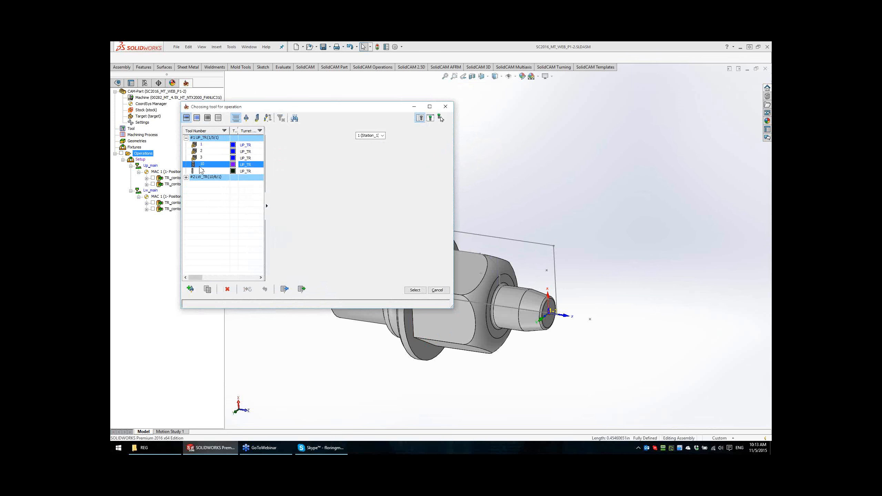
{"action": "left_click", "coordinate": [406, 149]}
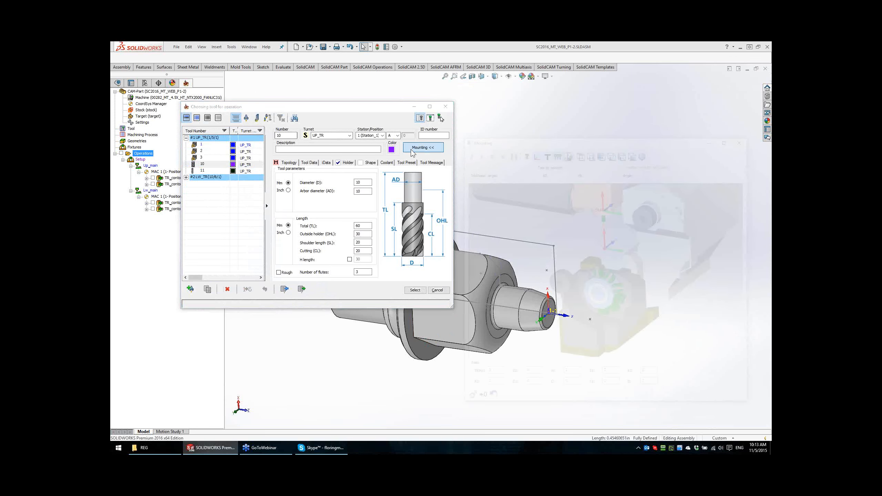
{"action": "middle_click_drag", "start_coordinate": [626, 253], "coordinate": [614, 281]}
{"action": "scroll", "coordinate": [627, 212], "scroll_direction": "up", "scroll_amount": 3}
{"action": "scroll", "coordinate": [615, 295], "scroll_direction": "up", "scroll_amount": 7}
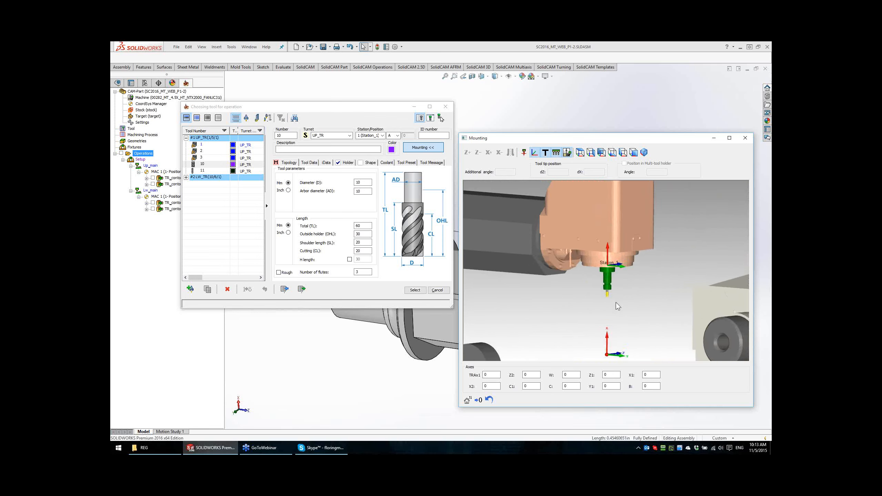
{"action": "mouse_move", "coordinate": [612, 325]}
{"action": "middle_mouse_down"}
{"action": "mouse_move", "coordinate": [610, 305]}
{"action": "mouse_move", "coordinate": [598, 318]}
{"action": "middle_mouse_up"}
{"action": "scroll", "coordinate": [598, 318], "scroll_direction": "down", "scroll_amount": 3}
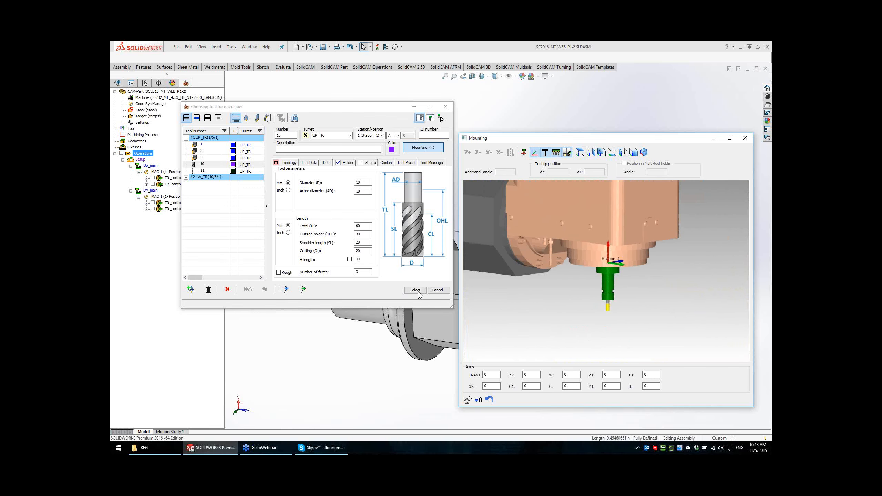
{"action": "left_click", "coordinate": [418, 291]}
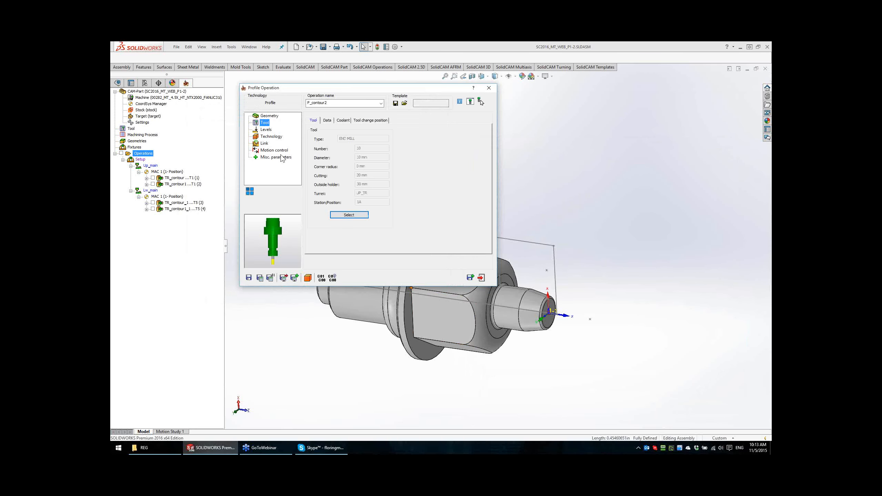
Step: Pick the ring face at the hexagon's front end as the upper level and the flange face as the profile depth
{"action": "left_click", "coordinate": [265, 130]}
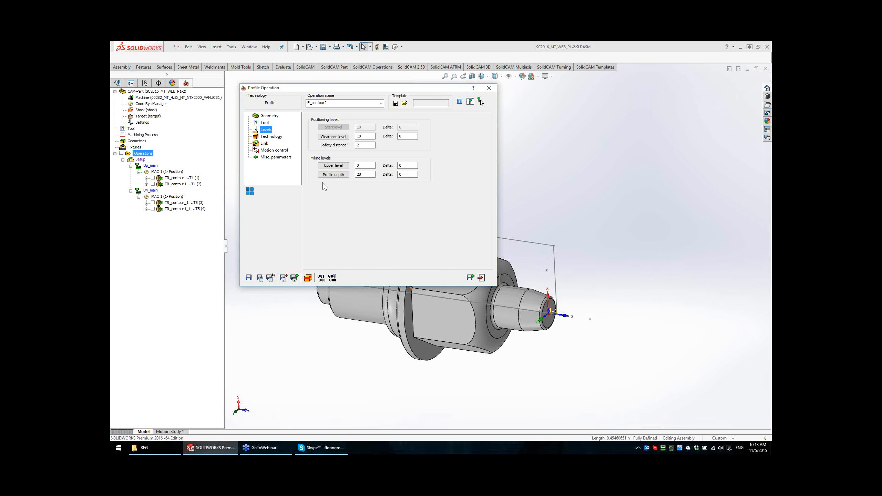
{"action": "left_click", "coordinate": [333, 166]}
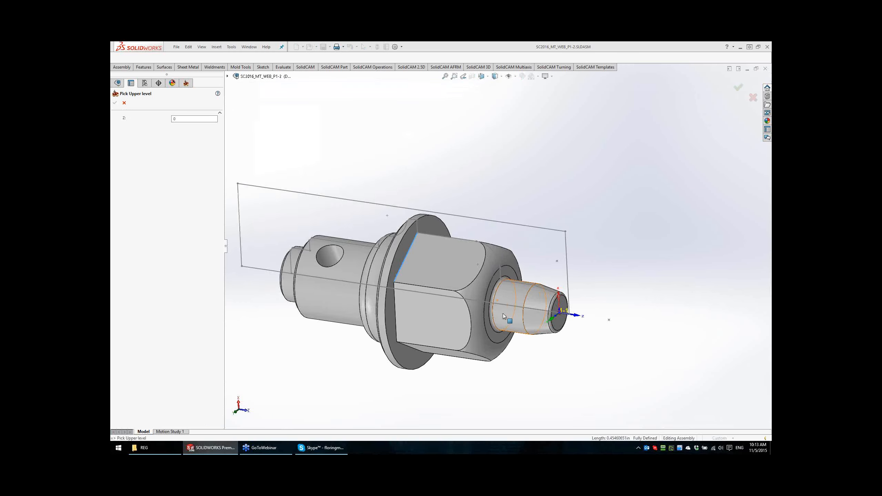
{"action": "scroll", "coordinate": [503, 313], "scroll_direction": "down", "scroll_amount": 5}
{"action": "left_click", "coordinate": [492, 243]}
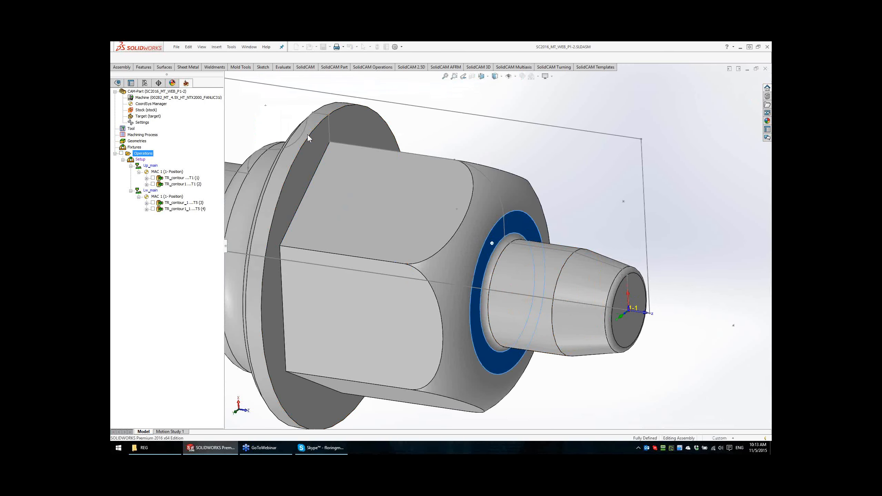
{"action": "left_click", "coordinate": [334, 174]}
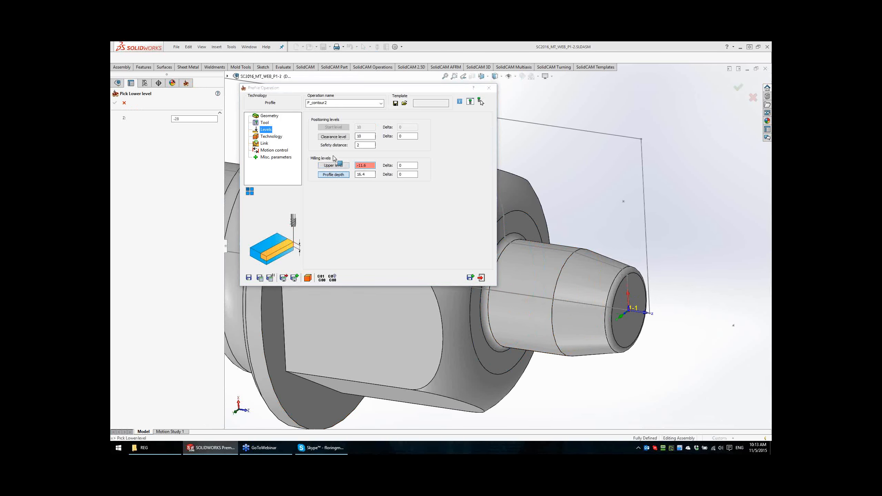
{"action": "left_click", "coordinate": [358, 132]}
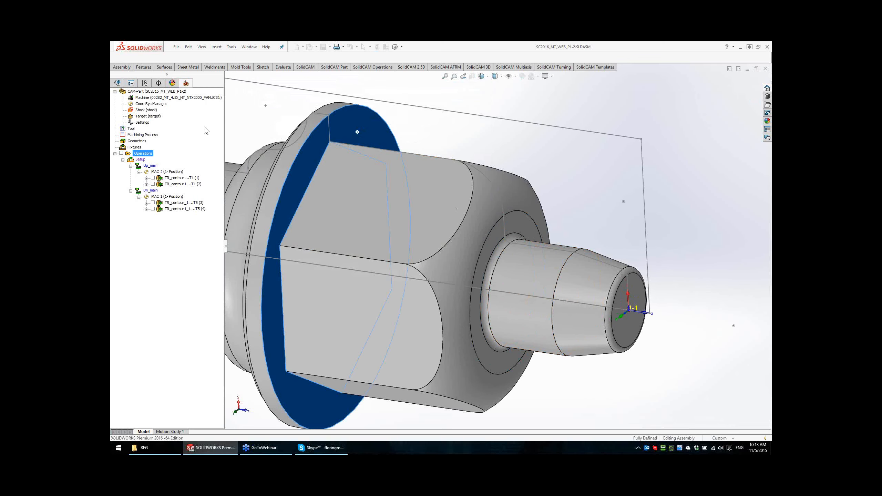
Step: Set the arc lead-in to radius 5, arc angle 45 and distance 0, and save and calculate the profile operation
{"action": "left_click", "coordinate": [268, 137]}
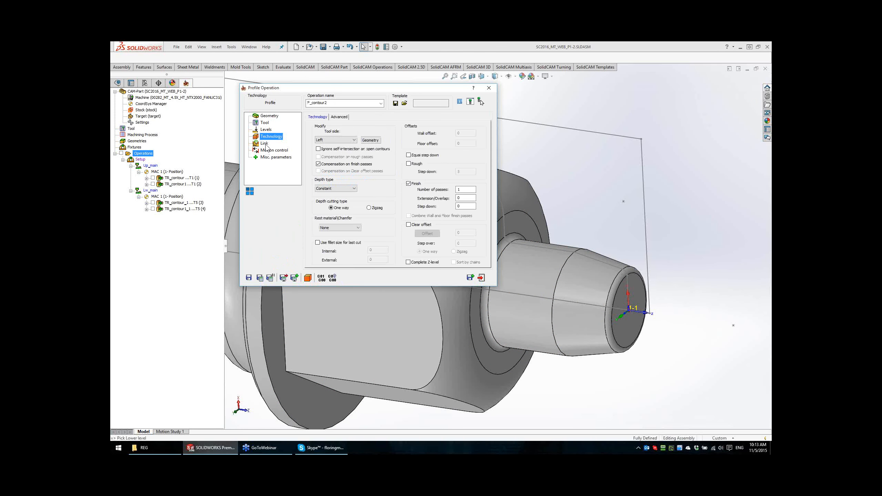
{"action": "left_click", "coordinate": [265, 143]}
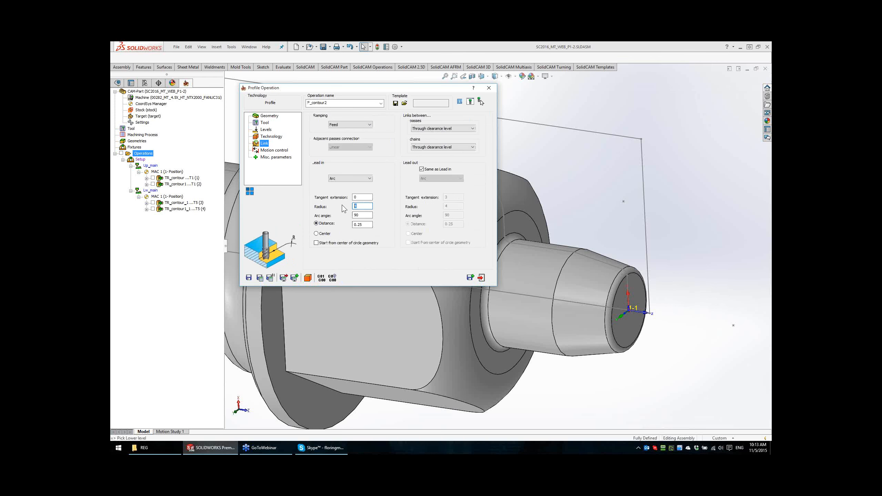
{"action": "type", "text": "5"}
{"action": "key", "text": "Tab"}
{"action": "type", "text": "0"}
{"action": "left_click", "coordinate": [260, 278]}
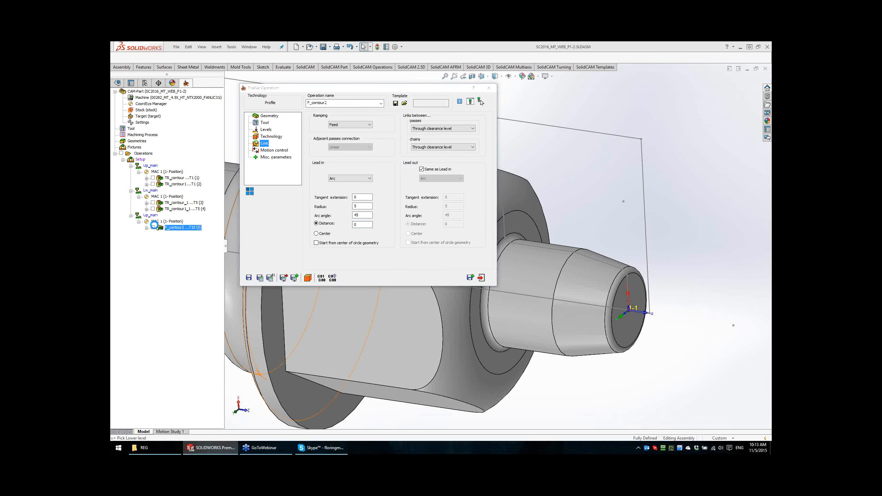
Step: Display the F_contour2 toolpath around the hexagon to inspect it, and exit the profile operation
{"action": "left_click", "coordinate": [153, 228]}
{"action": "middle_click_drag", "start_coordinate": [551, 181], "coordinate": [570, 190], "text": "ctrl"}
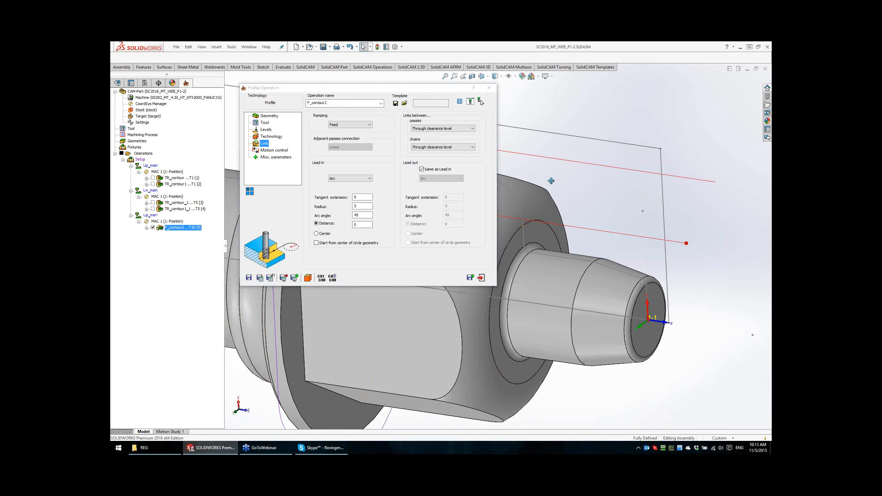
{"action": "scroll", "coordinate": [606, 257], "scroll_direction": "up", "scroll_amount": 5}
{"action": "mouse_move", "coordinate": [642, 266]}
{"action": "middle_mouse_down"}
{"action": "mouse_move", "coordinate": [622, 254]}
{"action": "mouse_move", "coordinate": [657, 272]}
{"action": "mouse_move", "coordinate": [669, 267]}
{"action": "mouse_move", "coordinate": [628, 274]}
{"action": "middle_mouse_up"}
{"action": "left_click", "coordinate": [481, 278]}
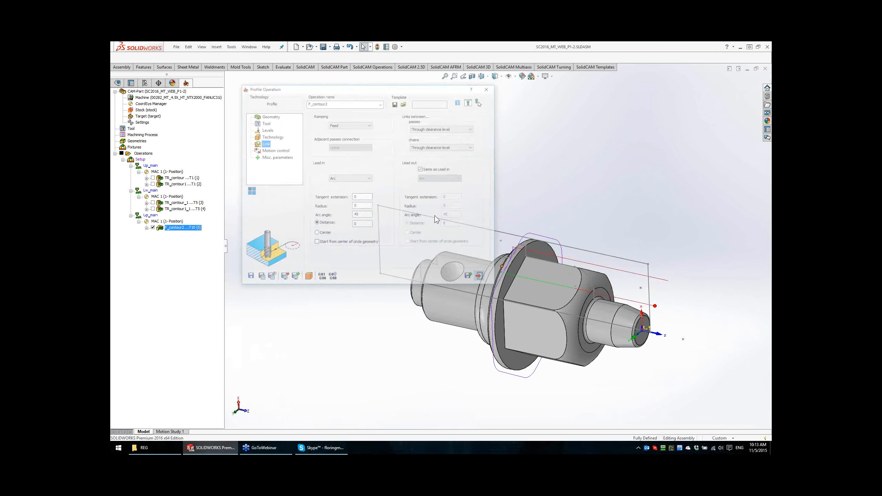
{"action": "scroll", "coordinate": [560, 267], "scroll_direction": "up", "scroll_amount": 2}
{"action": "middle_click_drag", "start_coordinate": [580, 301], "coordinate": [547, 281], "text": "ctrl"}
{"action": "scroll", "coordinate": [547, 282], "scroll_direction": "down", "scroll_amount": 2}
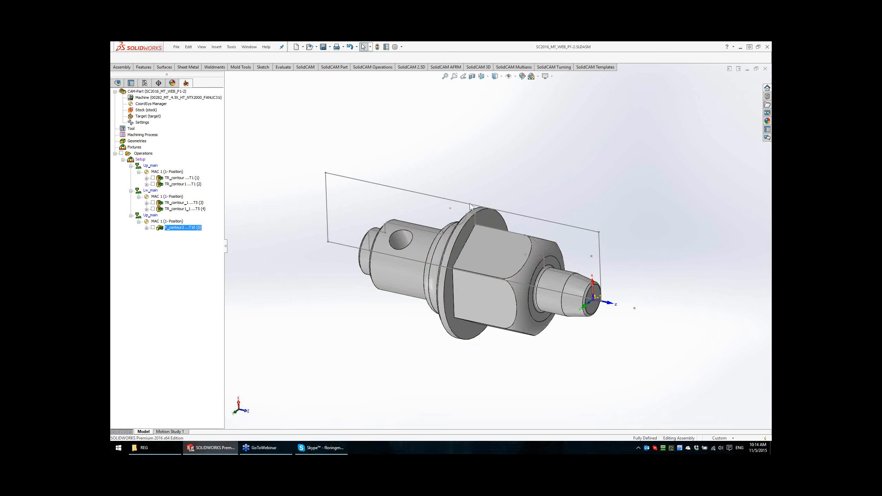
{"action": "middle_click_drag", "start_coordinate": [531, 190], "coordinate": [528, 174]}
Step: Run Machine Simulation for all operations, inspect the lower turret's clearance from the milling tool at the start of F_contour2, and exit
{"action": "right_click", "coordinate": [149, 154]}
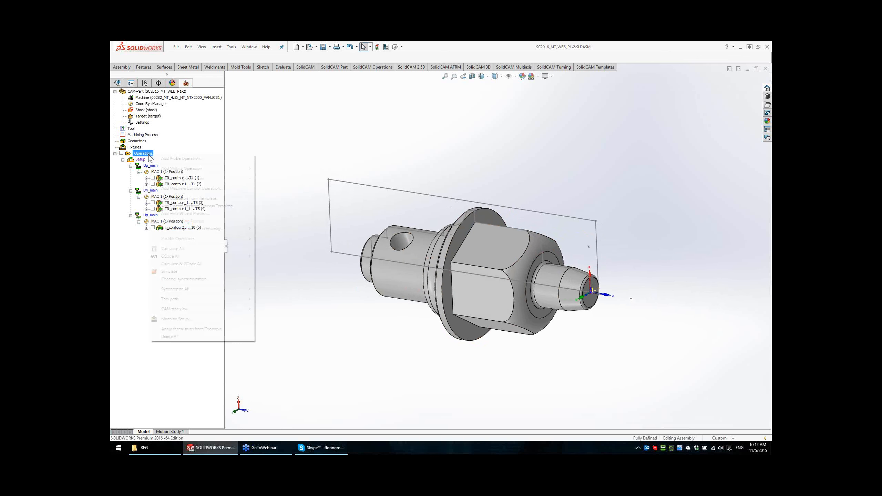
{"action": "left_click", "coordinate": [180, 272]}
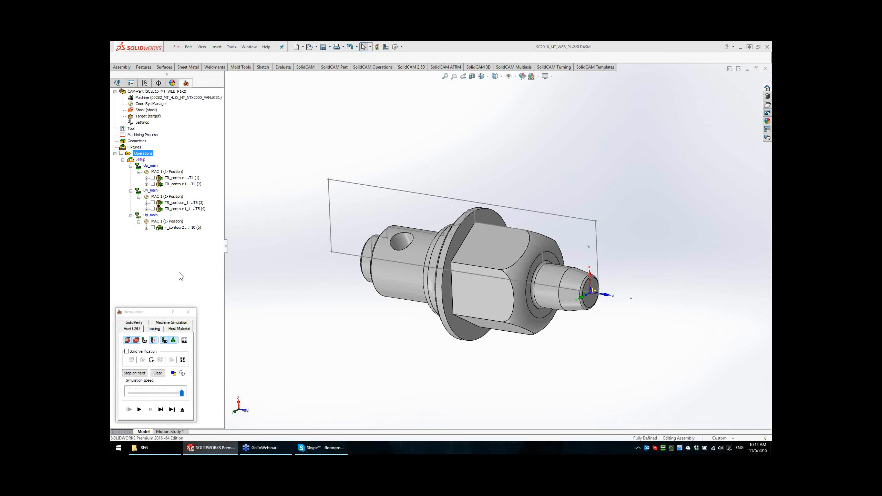
{"action": "left_click", "coordinate": [167, 323]}
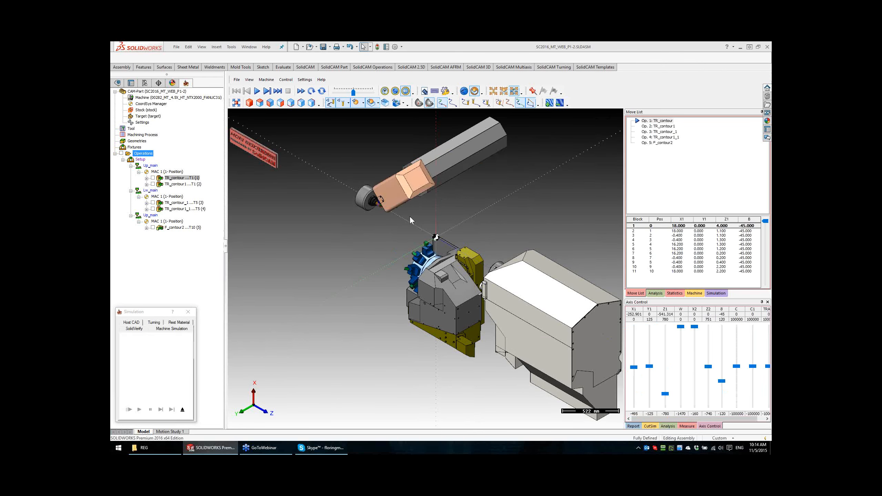
{"action": "left_click", "coordinate": [661, 138]}
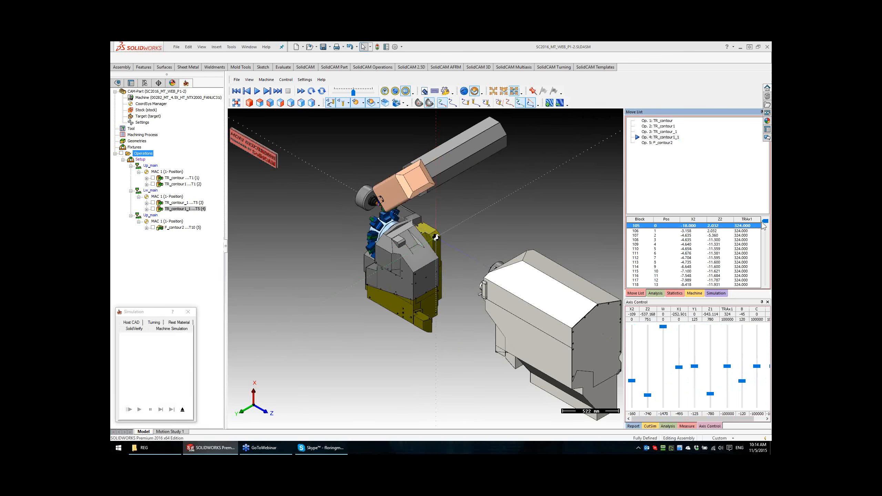
{"action": "left_click", "coordinate": [660, 144]}
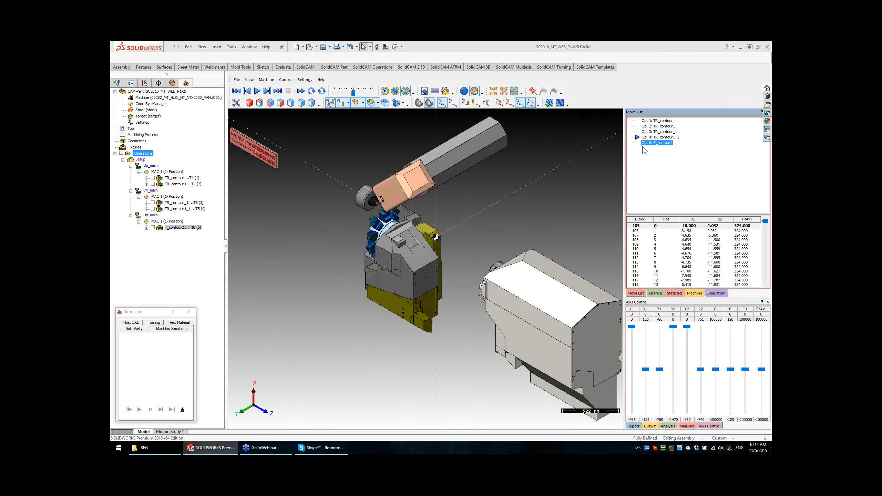
{"action": "scroll", "coordinate": [428, 245], "scroll_direction": "up", "scroll_amount": 6}
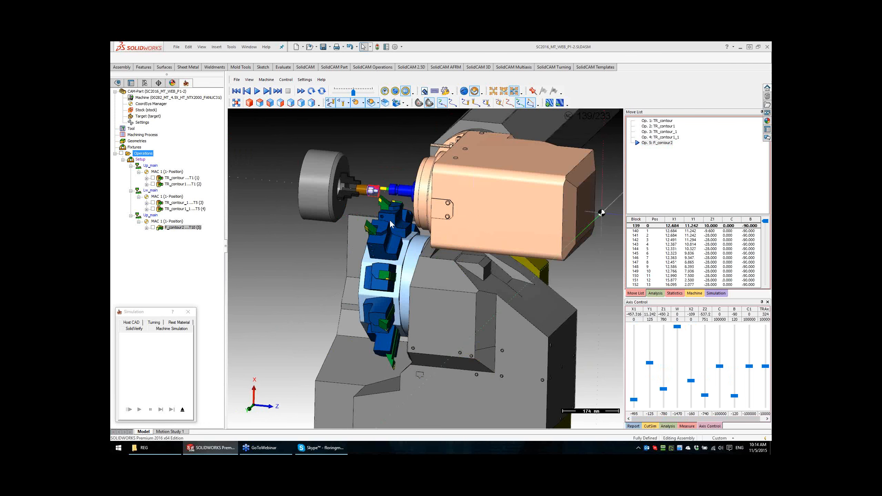
{"action": "scroll", "coordinate": [381, 194], "scroll_direction": "up", "scroll_amount": 7}
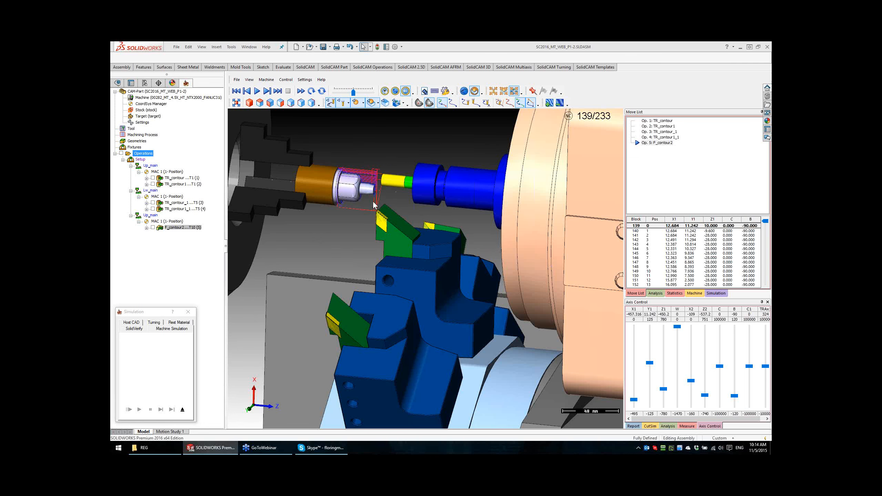
{"action": "scroll", "coordinate": [507, 311], "scroll_direction": "down", "scroll_amount": 3}
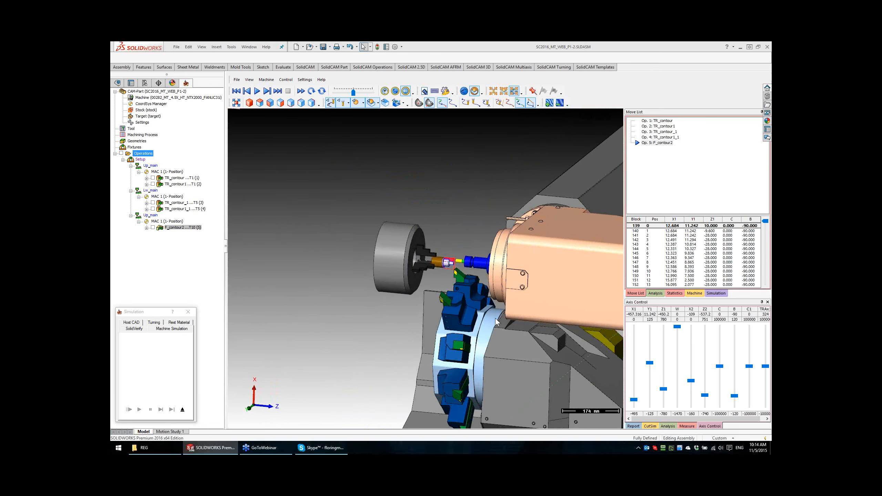
{"action": "left_click", "coordinate": [187, 412]}
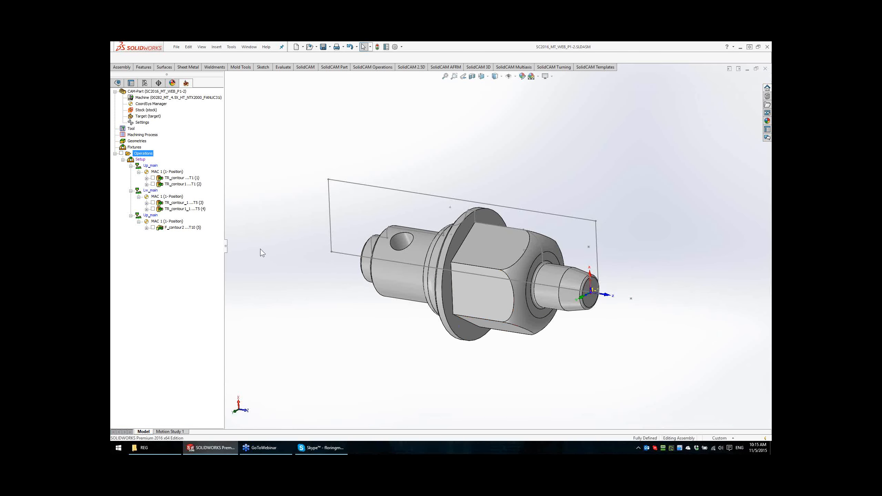
Step: Add a machine control operation after TR_contour1_1 and include the LW_TR device in its process
{"action": "right_click", "coordinate": [176, 209]}
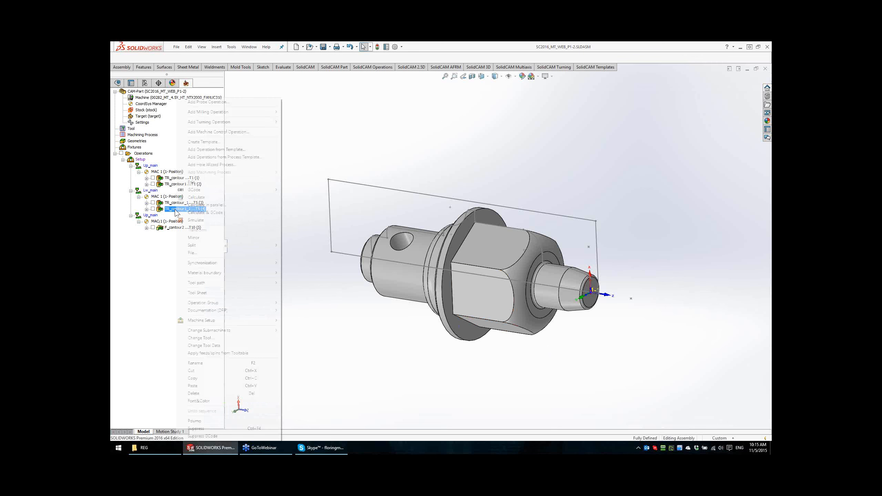
{"action": "left_click", "coordinate": [210, 133]}
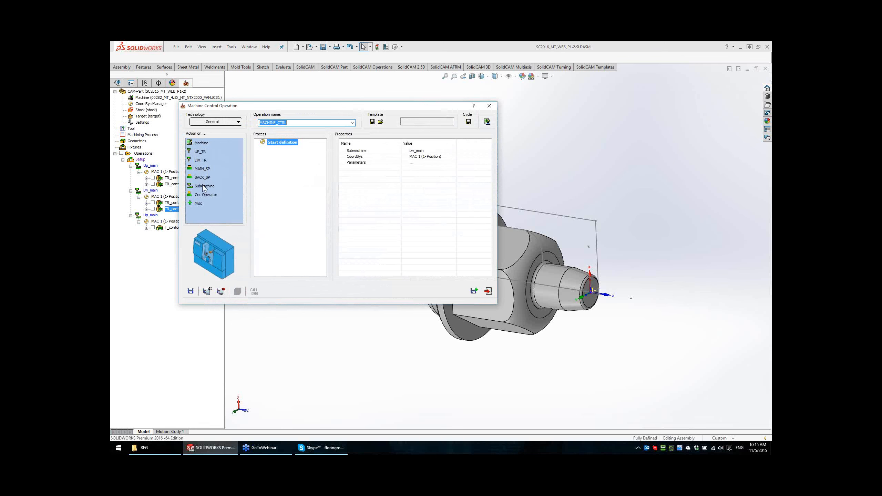
{"action": "left_click", "coordinate": [203, 162]}
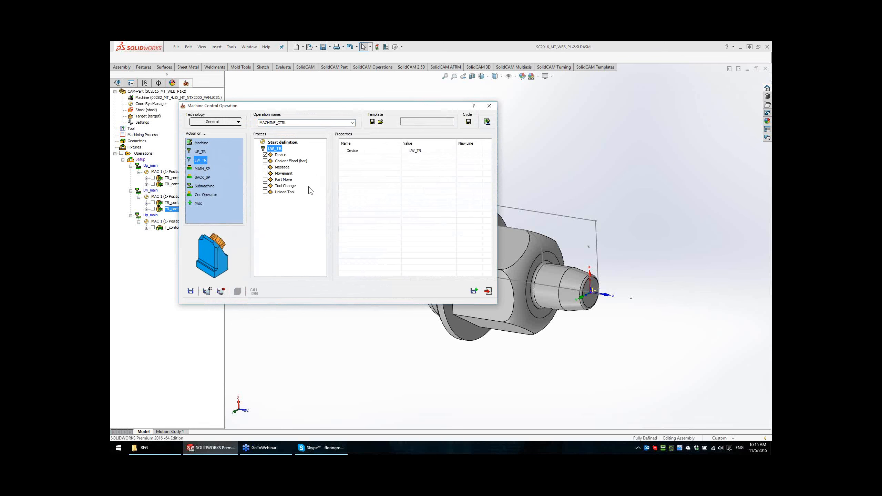
Step: Open the machine preview beside the machine control settings and examine the lower turret's position relative to the main spindle
{"action": "left_click", "coordinate": [488, 122]}
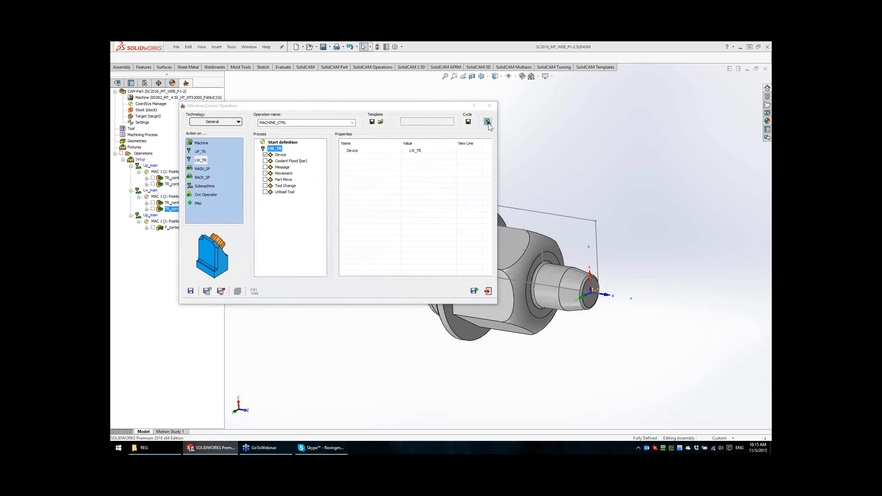
{"action": "left_click_drag", "start_coordinate": [407, 119], "coordinate": [684, 153]}
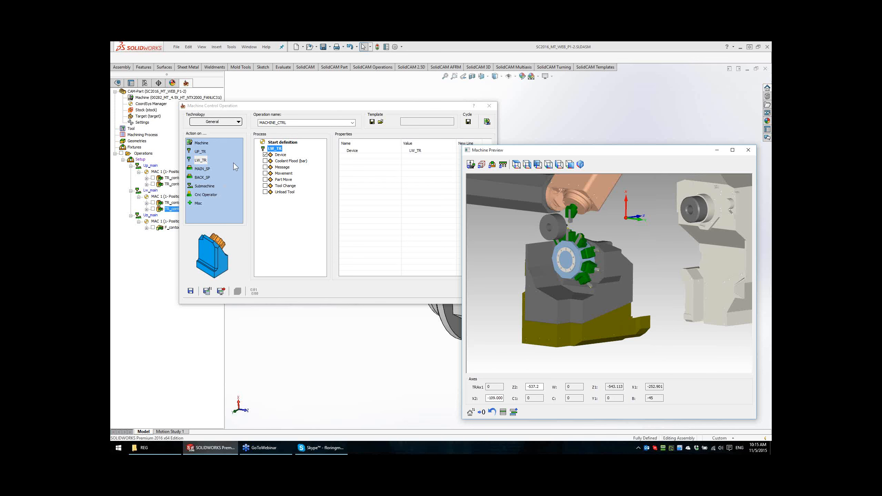
{"action": "left_click_drag", "start_coordinate": [310, 104], "coordinate": [363, 82]}
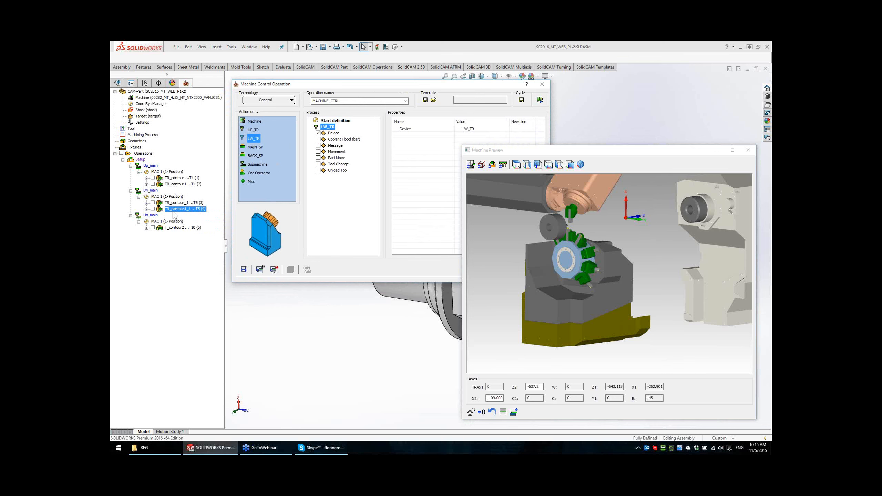
{"action": "left_click", "coordinate": [570, 248]}
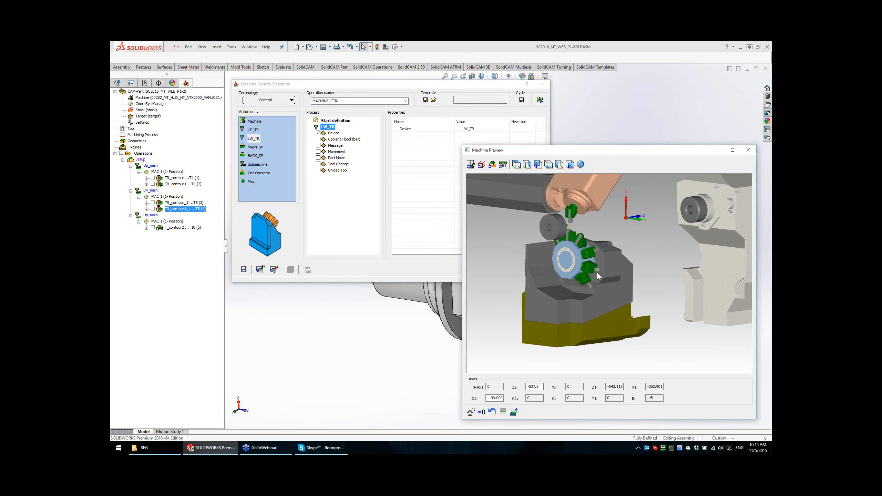
{"action": "left_click_drag", "start_coordinate": [597, 273], "coordinate": [542, 225]}
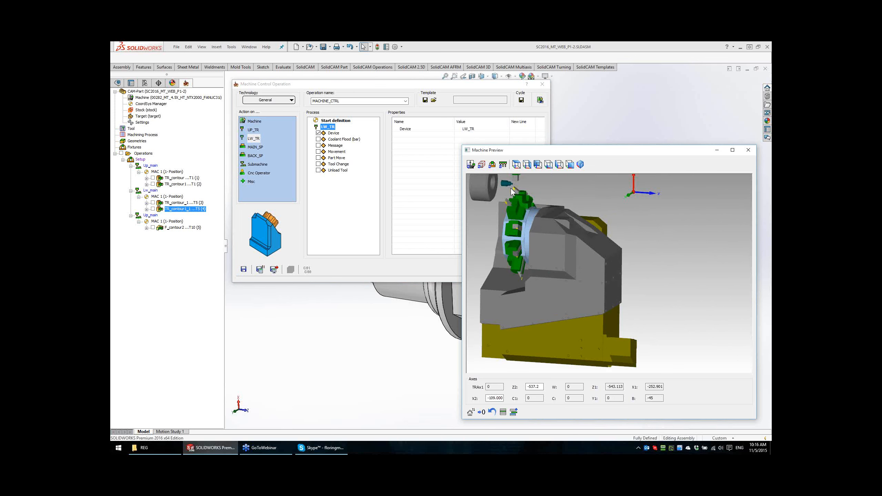
Step: Include a movement in the LW_TR process and retract the lower turret to X2 0 in the machine preview
{"action": "left_click", "coordinate": [319, 152]}
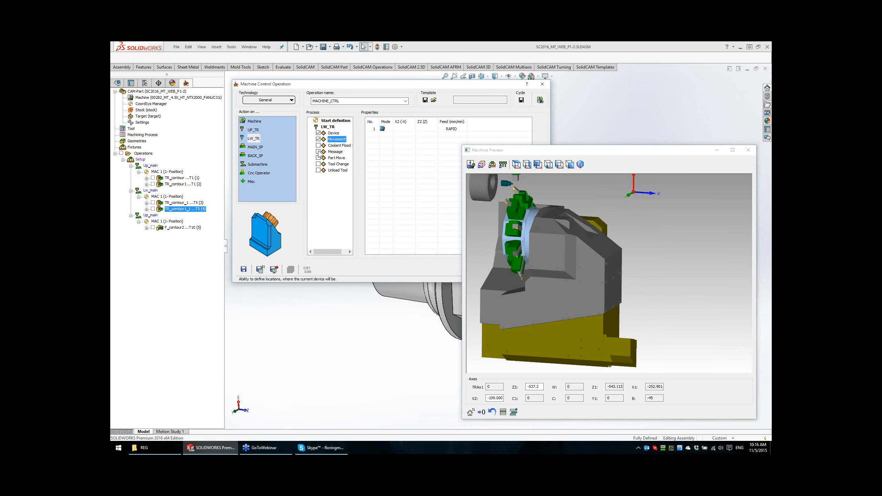
{"action": "left_click", "coordinate": [374, 129]}
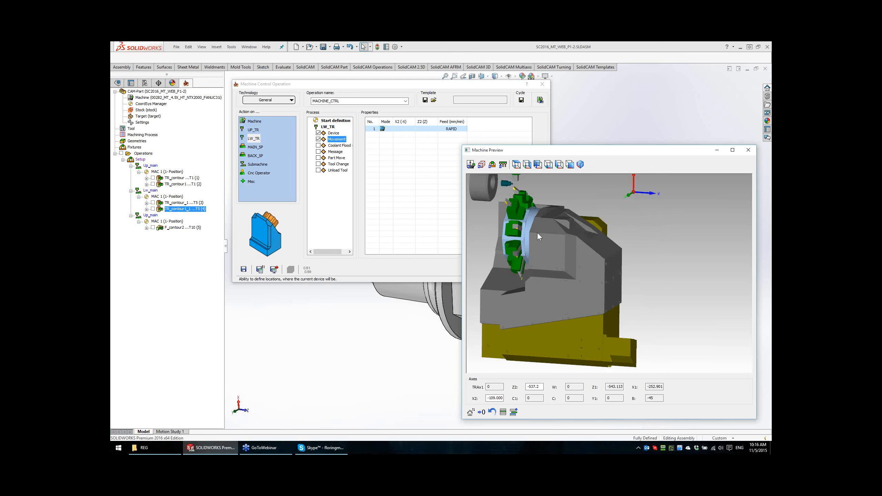
{"action": "left_click", "coordinate": [537, 387]}
{"action": "left_click", "coordinate": [491, 397]}
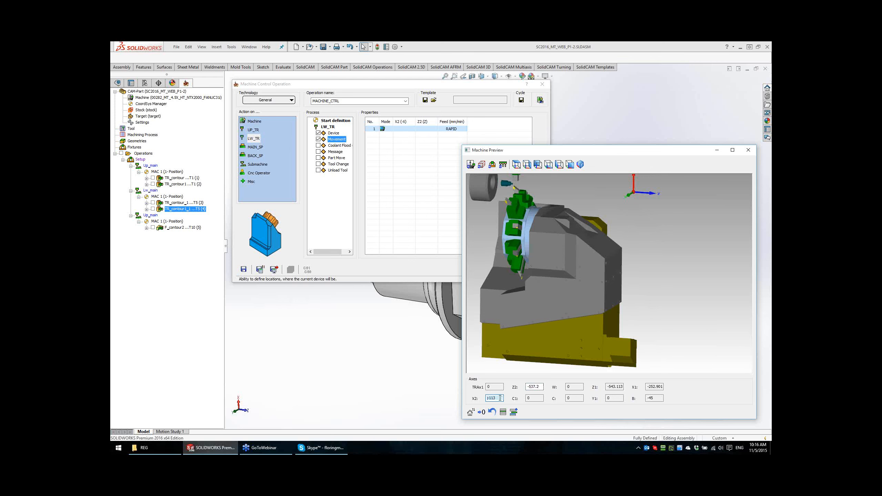
{"action": "scroll", "coordinate": [499, 397], "scroll_direction": "up", "scroll_amount": 15}
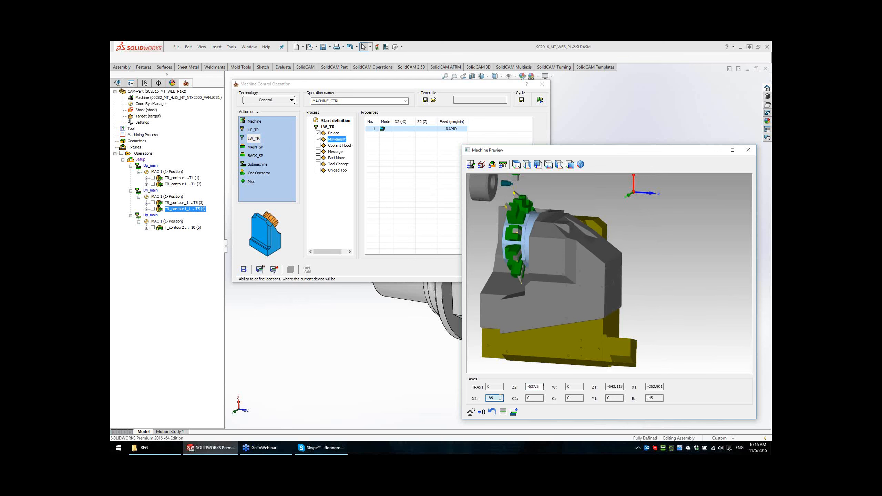
{"action": "scroll", "coordinate": [499, 398], "scroll_direction": "up", "scroll_amount": 12}
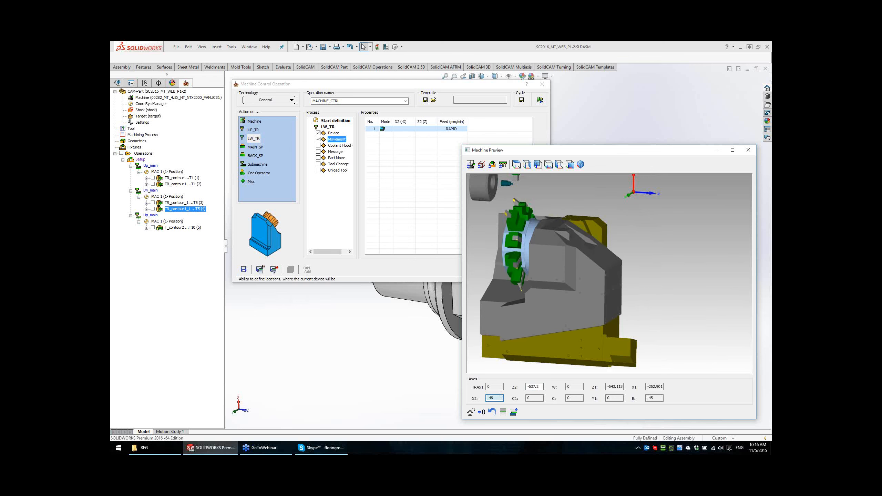
{"action": "scroll", "coordinate": [500, 397], "scroll_direction": "up", "scroll_amount": 9}
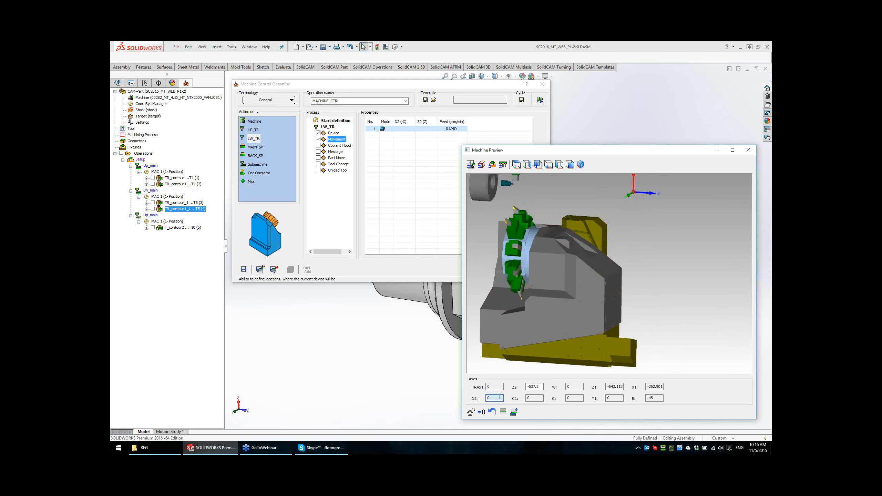
Step: Shift the lower turret to Z2 -730.2 in the machine preview and check its clearance from the main spindle
{"action": "left_click", "coordinate": [540, 386]}
{"action": "scroll", "coordinate": [540, 386], "scroll_direction": "up", "scroll_amount": 7}
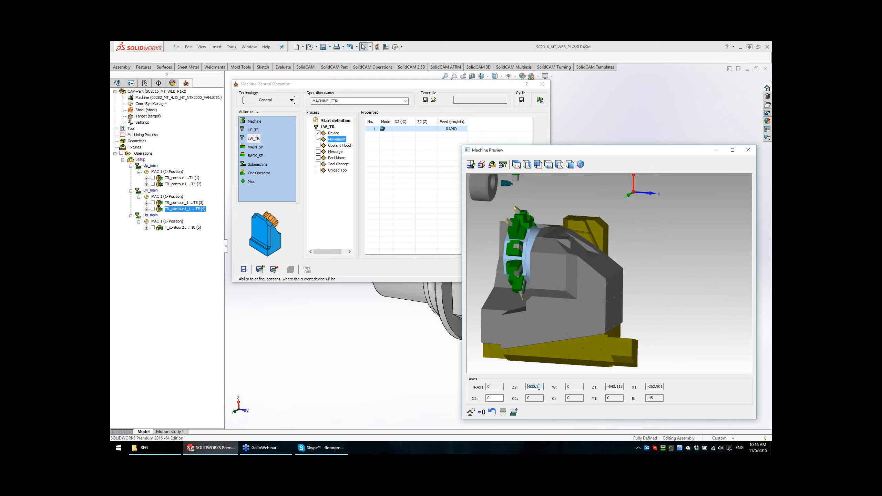
{"action": "scroll", "coordinate": [539, 386], "scroll_direction": "down", "scroll_amount": 2}
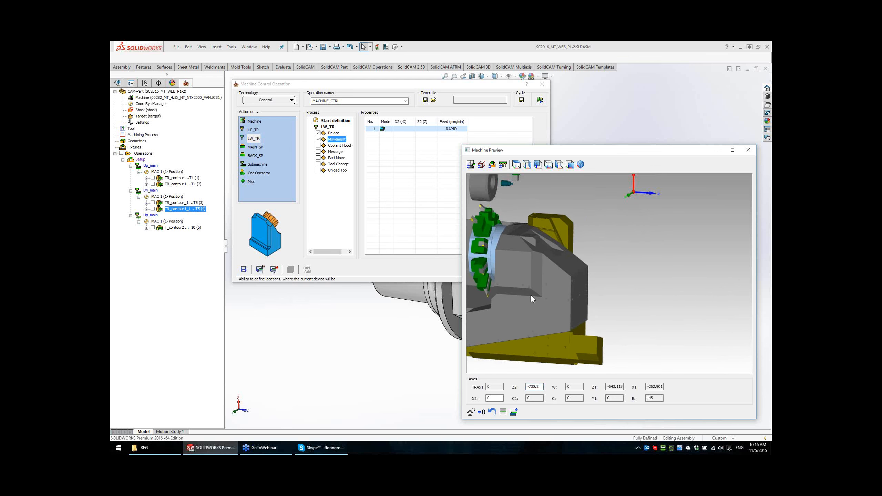
{"action": "middle_click_drag", "start_coordinate": [540, 269], "coordinate": [626, 288]}
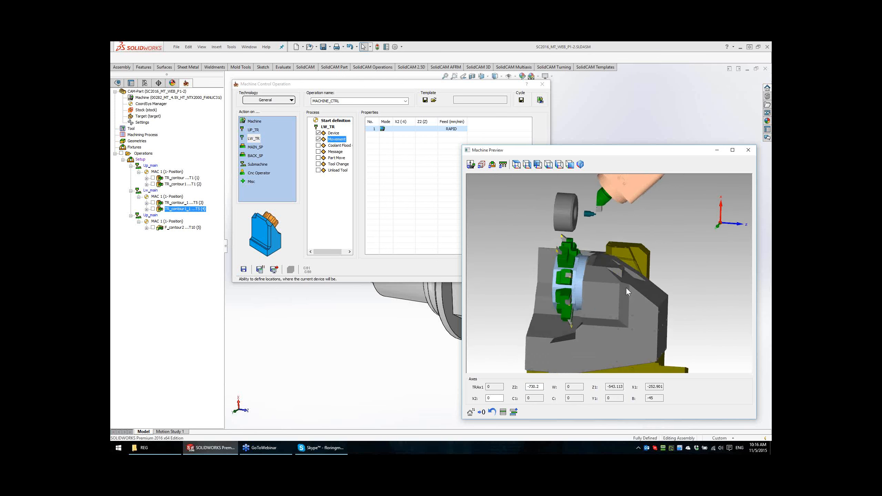
{"action": "scroll", "coordinate": [626, 288], "scroll_direction": "up", "scroll_amount": 5}
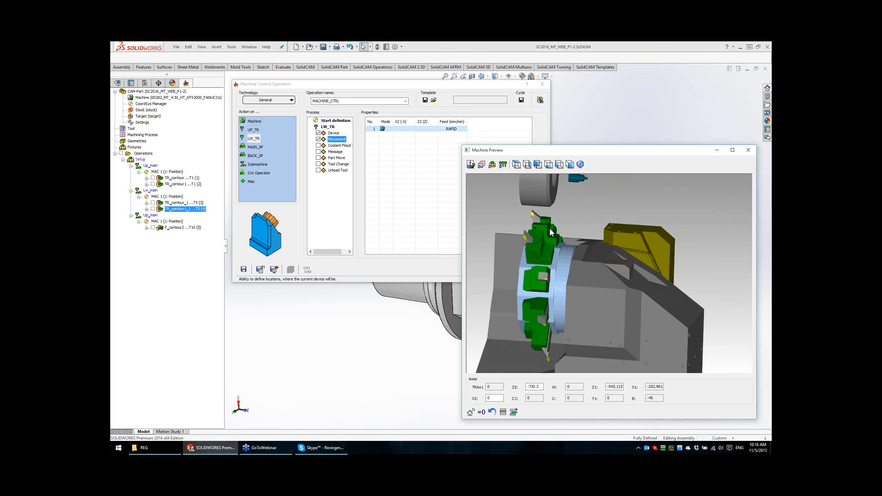
{"action": "scroll", "coordinate": [591, 275], "scroll_direction": "down", "scroll_amount": 5}
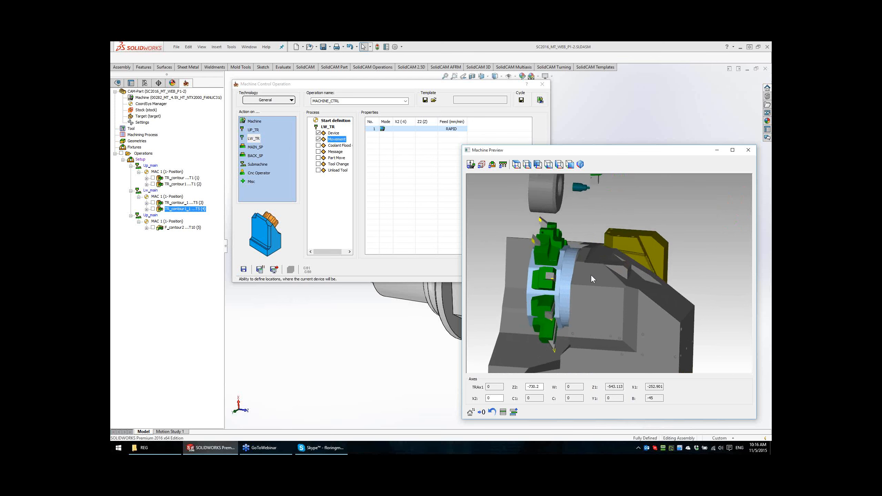
{"action": "double_click", "coordinate": [540, 387]}
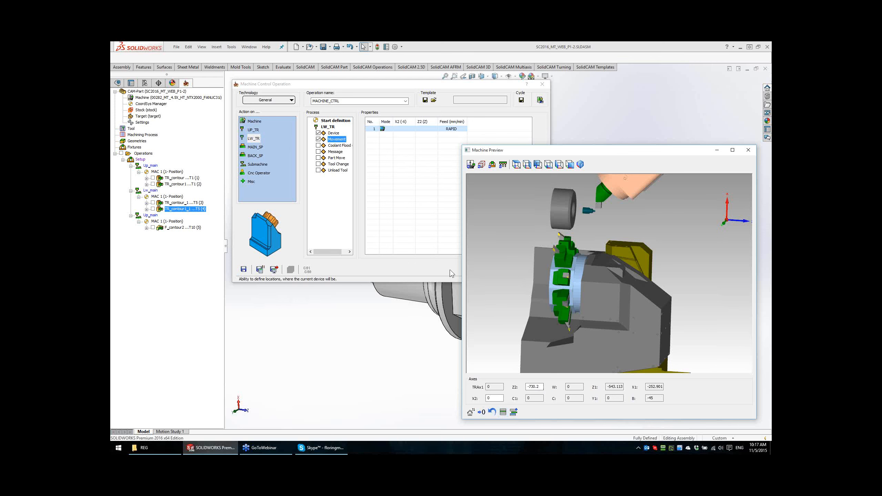
Step: Transfer the previewed X2 and Z2 positions into the first LW_TR movement line and add a second line
{"action": "left_click", "coordinate": [503, 412]}
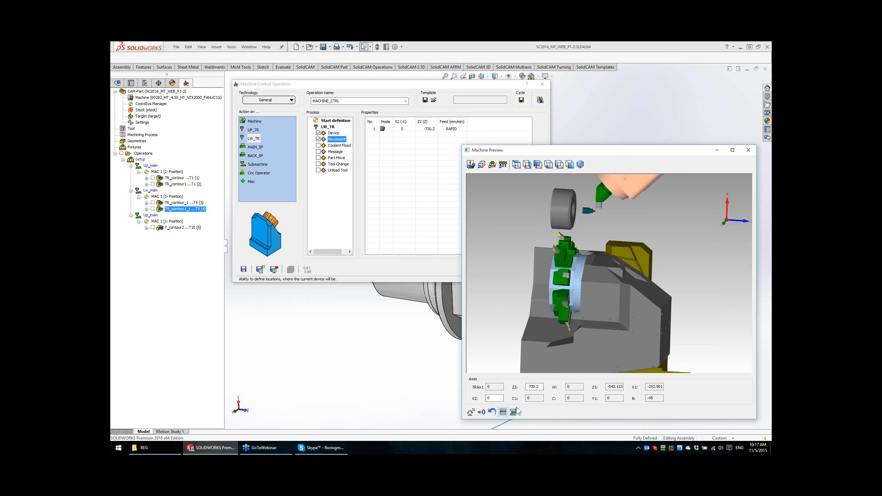
{"action": "left_click", "coordinate": [434, 133]}
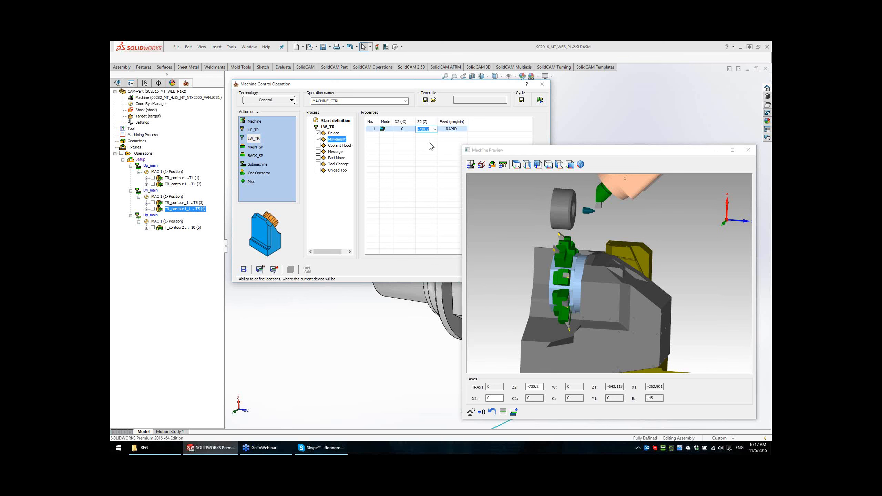
{"action": "double_click", "coordinate": [429, 143]}
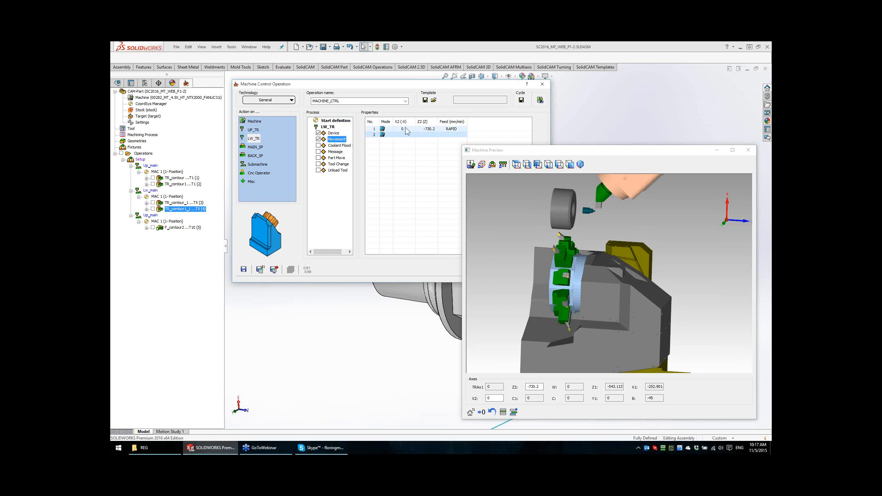
Step: Clear Z2 from the first LW_TR movement line and set Z2 to -730 on the second line
{"action": "left_click", "coordinate": [432, 131]}
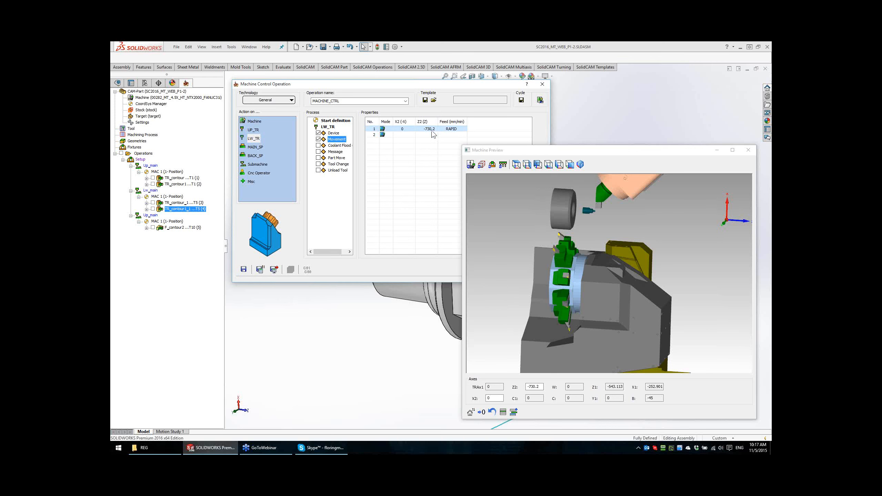
{"action": "left_click", "coordinate": [432, 133]}
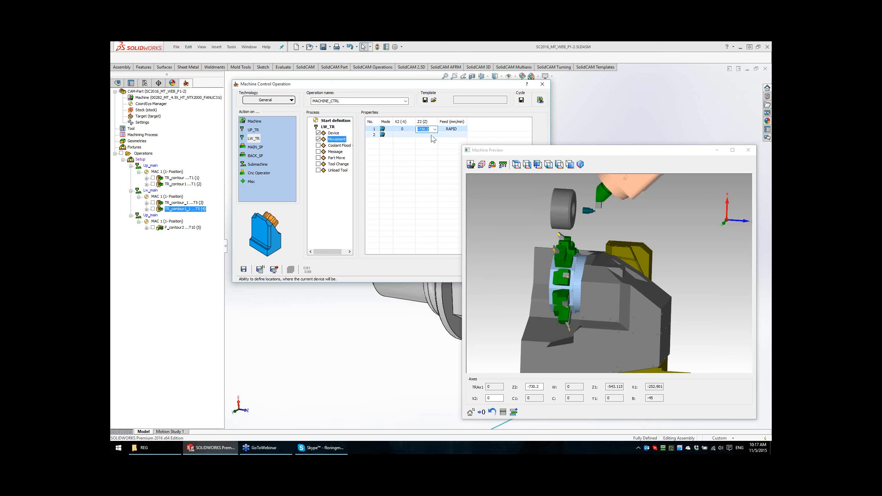
{"action": "key", "text": "BackSpace"}
{"action": "left_click", "coordinate": [429, 135]}
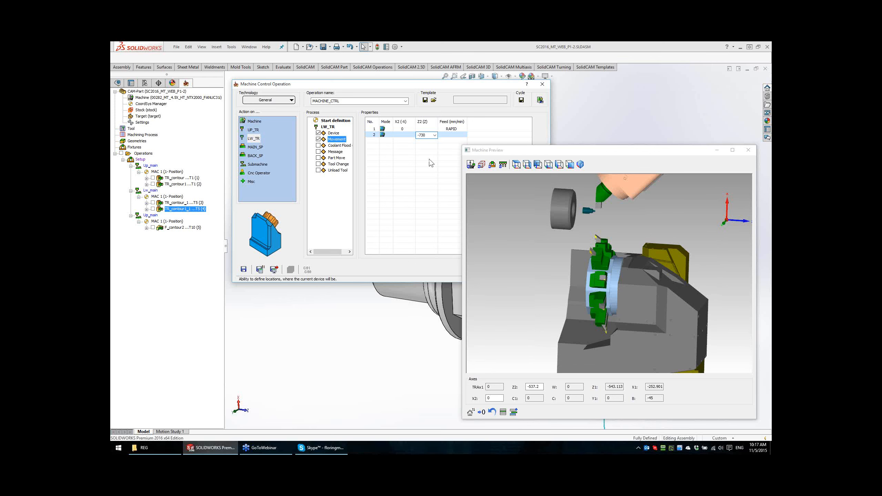
{"action": "left_click", "coordinate": [422, 173]}
{"action": "left_click", "coordinate": [609, 283]}
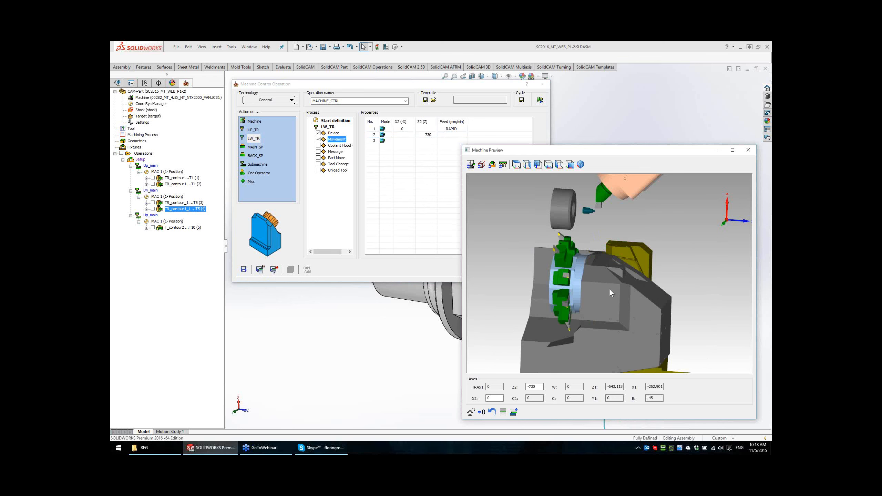
Step: Check the lower turret's position in the machine preview, save the machine control operation, and close both the preview and the operation
{"action": "mouse_move", "coordinate": [653, 264]}
{"action": "middle_mouse_down"}
{"action": "mouse_move", "coordinate": [648, 250]}
{"action": "mouse_move", "coordinate": [651, 275]}
{"action": "middle_mouse_up"}
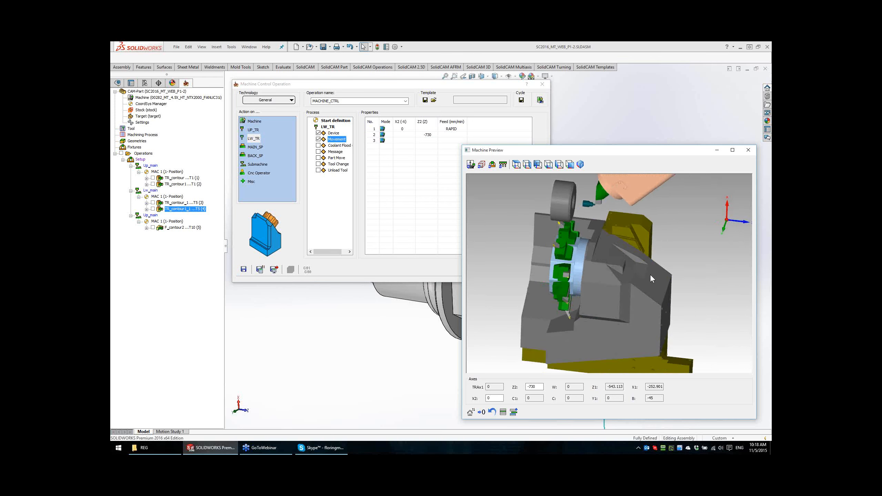
{"action": "scroll", "coordinate": [651, 275], "scroll_direction": "down", "scroll_amount": 3}
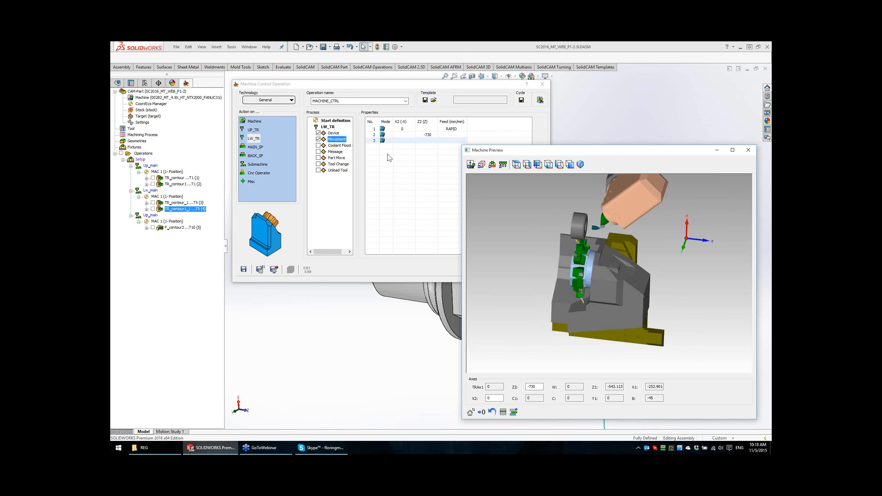
{"action": "left_click", "coordinate": [260, 269]}
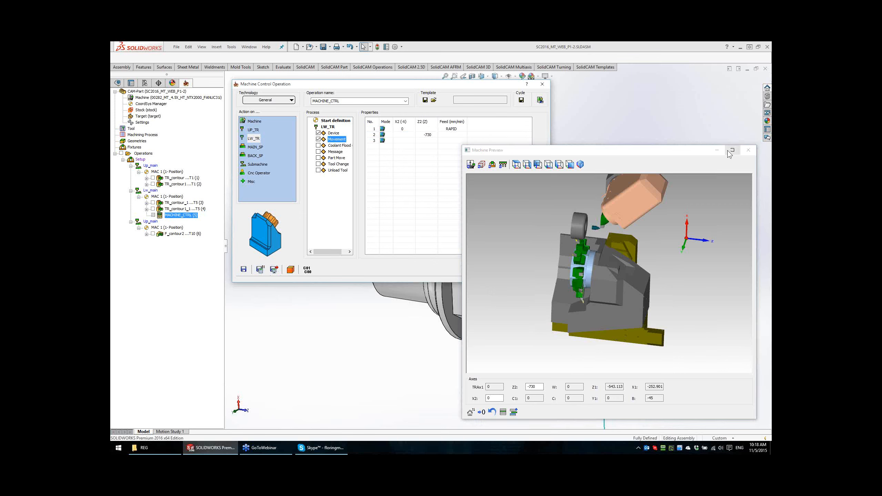
{"action": "left_click", "coordinate": [748, 150]}
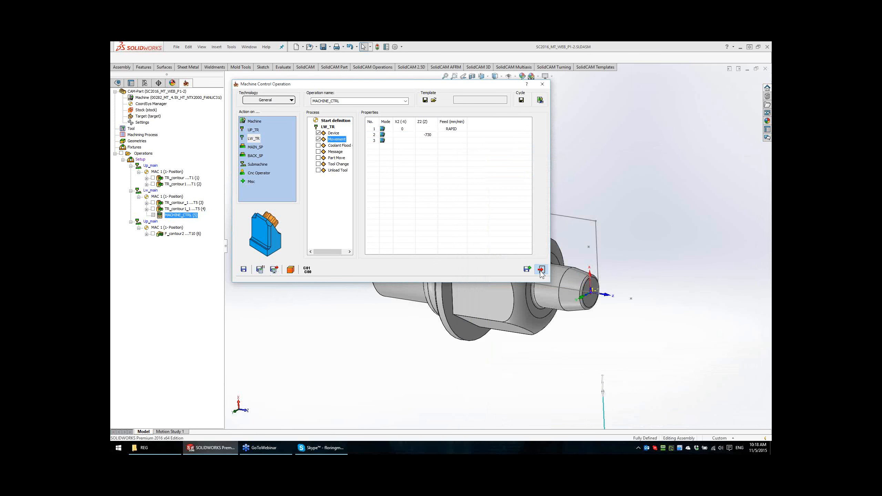
{"action": "left_click", "coordinate": [541, 270]}
Step: Add another machine control operation after F_contour2 and include the UP_TR device in its process
{"action": "left_click", "coordinate": [175, 234]}
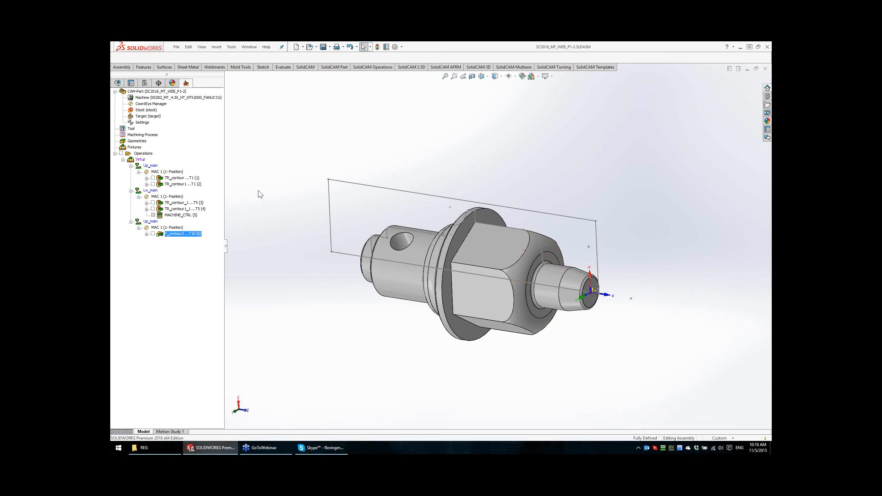
{"action": "mouse_move", "coordinate": [309, 265]}
{"action": "middle_mouse_down"}
{"action": "mouse_move", "coordinate": [350, 233]}
{"action": "mouse_move", "coordinate": [316, 266]}
{"action": "mouse_move", "coordinate": [337, 256]}
{"action": "middle_mouse_up"}
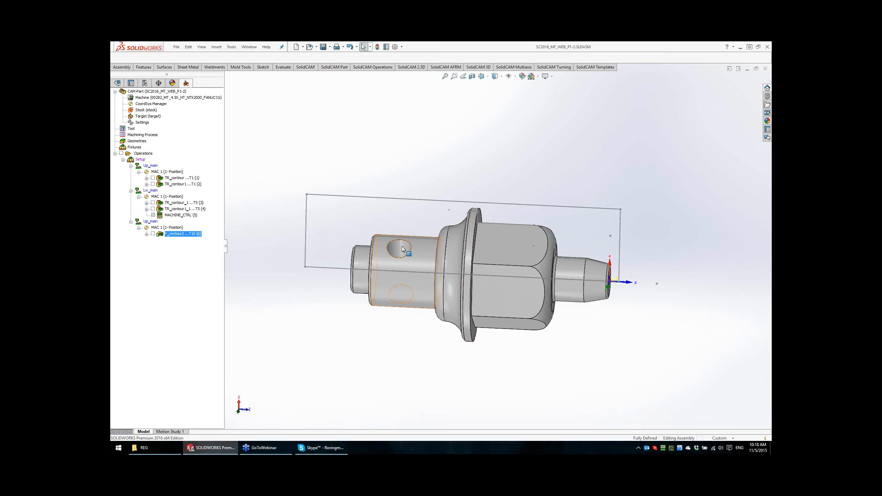
{"action": "right_click", "coordinate": [149, 154]}
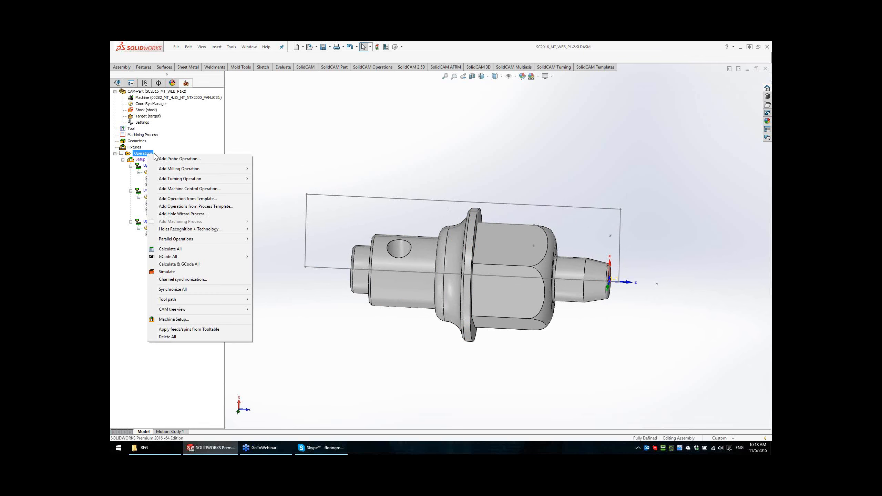
{"action": "left_click", "coordinate": [186, 191]}
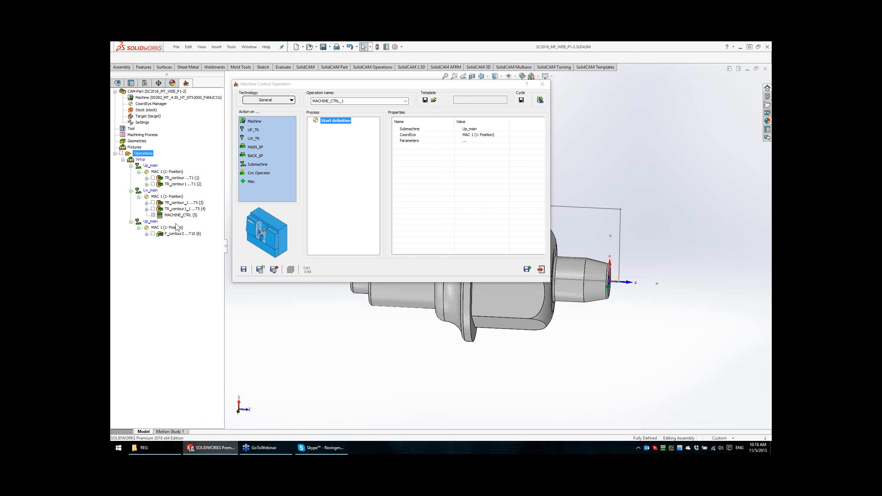
{"action": "left_click", "coordinate": [253, 130]}
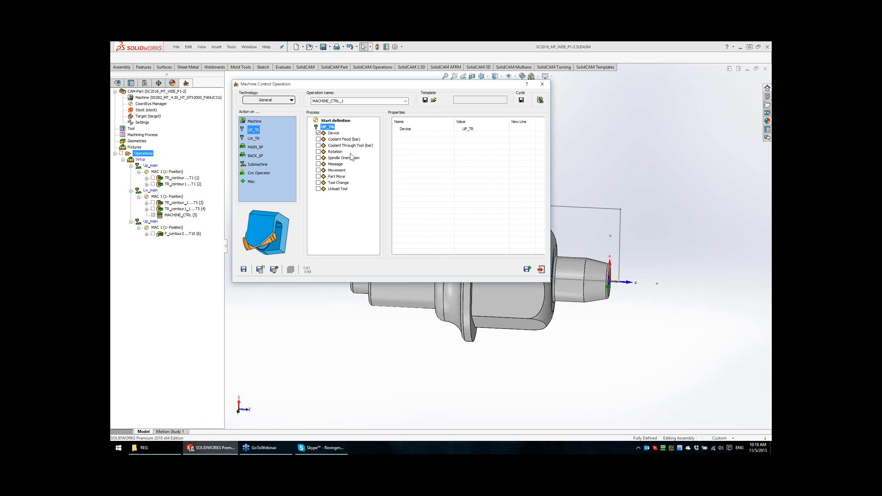
Step: Include rotation in the UP_TR process and set its direction to OFF
{"action": "left_click", "coordinate": [318, 152]}
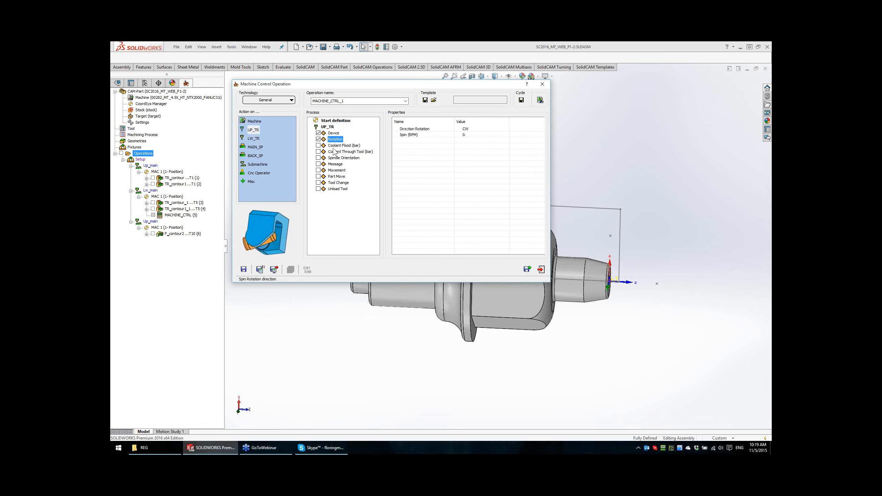
{"action": "left_click", "coordinate": [474, 129]}
{"action": "left_click", "coordinate": [474, 130]}
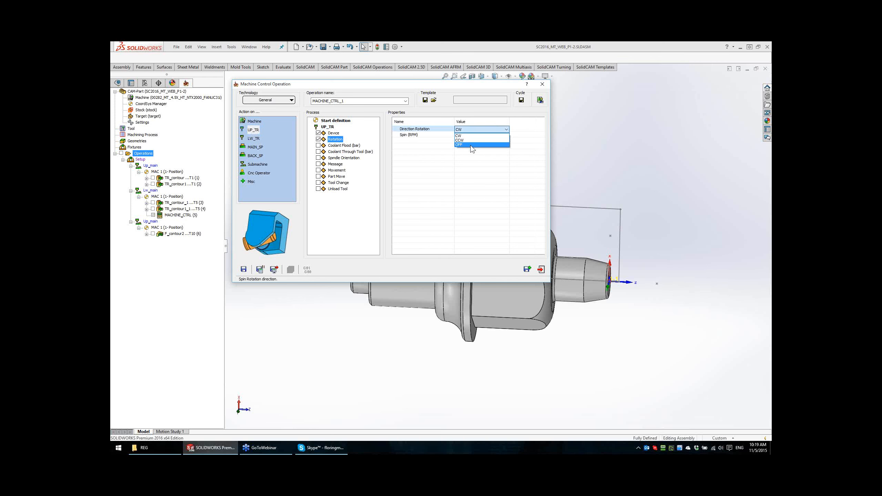
{"action": "left_click", "coordinate": [470, 145]}
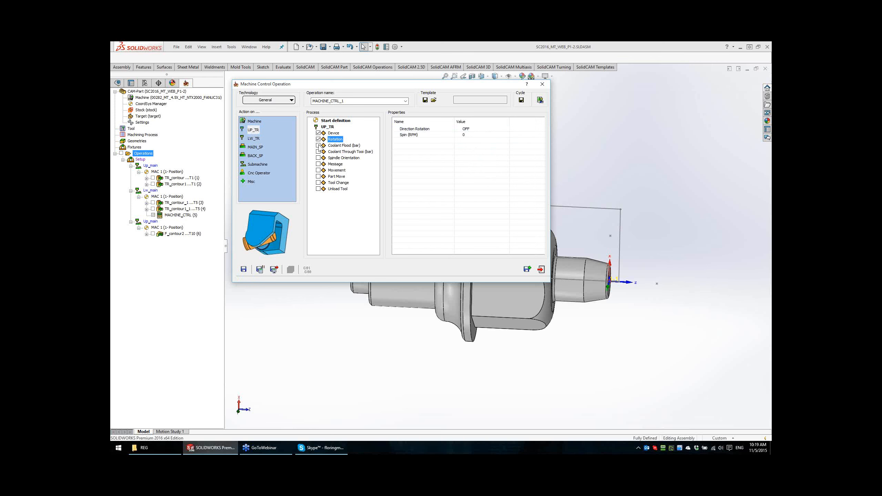
Step: Include movement in the UP_TR process and bring up the machine preview
{"action": "left_click", "coordinate": [318, 171]}
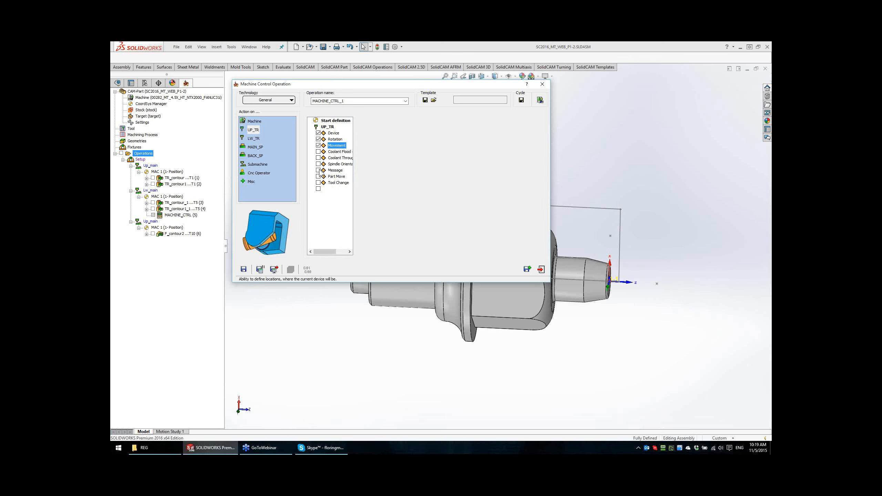
{"action": "left_click", "coordinate": [540, 100]}
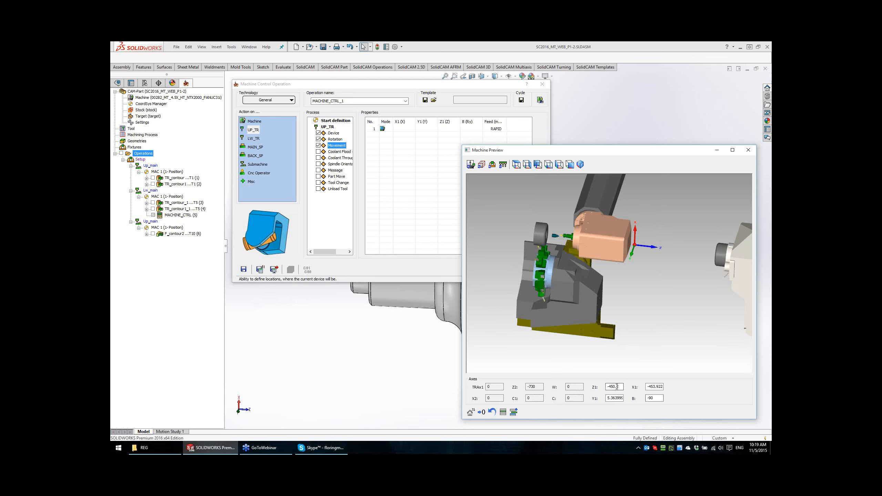
Step: Try out a clear position for the upper turret in the machine preview, bringing X1 to 0 and Z1 to -654.2
{"action": "double_click", "coordinate": [656, 386]}
{"action": "scroll", "coordinate": [657, 387], "scroll_direction": "up", "scroll_amount": 4}
{"action": "scroll", "coordinate": [656, 386], "scroll_direction": "up", "scroll_amount": 1, "text": "ctrl"}
{"action": "scroll", "coordinate": [656, 386], "scroll_direction": "up", "scroll_amount": 1, "text": "ctrl"}
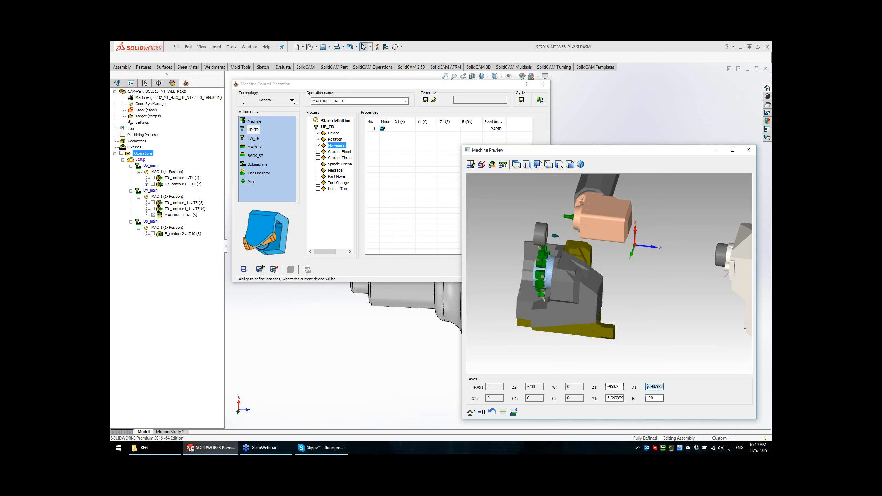
{"action": "scroll", "coordinate": [657, 387], "scroll_direction": "up", "scroll_amount": 1, "text": "ctrl"}
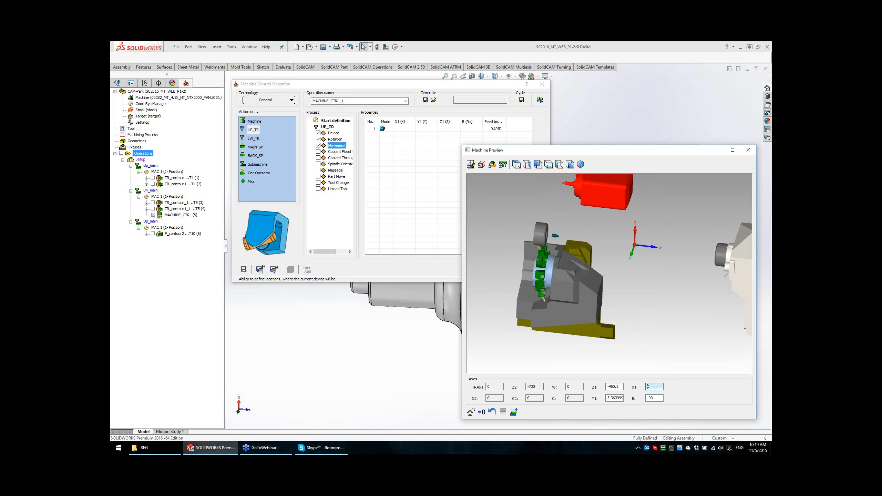
{"action": "scroll", "coordinate": [655, 387], "scroll_direction": "down", "scroll_amount": 1}
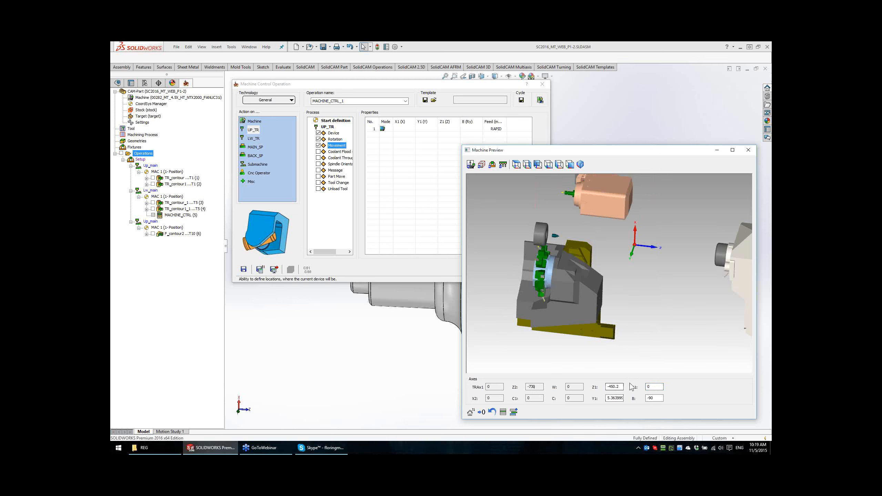
{"action": "scroll", "coordinate": [621, 387], "scroll_direction": "down", "scroll_amount": 4}
{"action": "scroll", "coordinate": [621, 387], "scroll_direction": "down", "scroll_amount": 2}
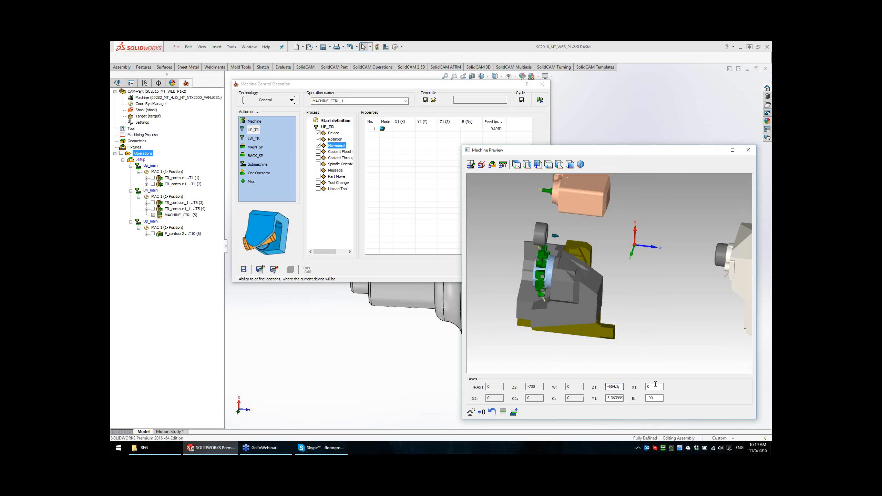
Step: Position the upper turret for the first movement line at X1 0 and Z1 -650, and transfer the axis values into that line
{"action": "left_click", "coordinate": [368, 129]}
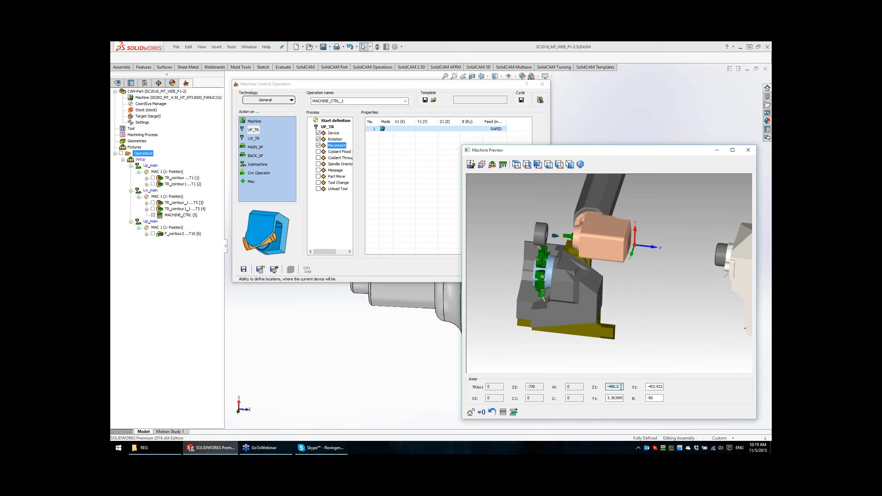
{"action": "double_click", "coordinate": [658, 387]}
{"action": "type", "text": "0"}
{"action": "double_click", "coordinate": [617, 386]}
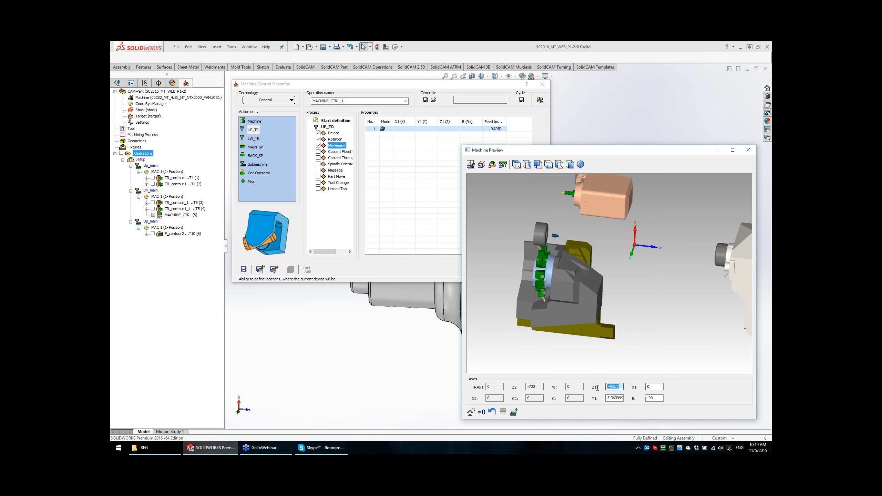
{"action": "type", "text": "450"}
{"action": "type", "text": "6"}
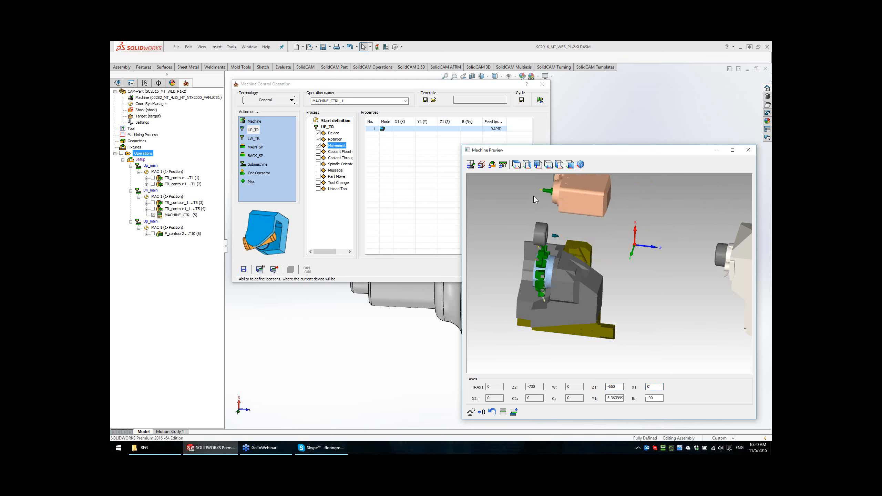
{"action": "middle_click_drag", "start_coordinate": [571, 215], "coordinate": [569, 219]}
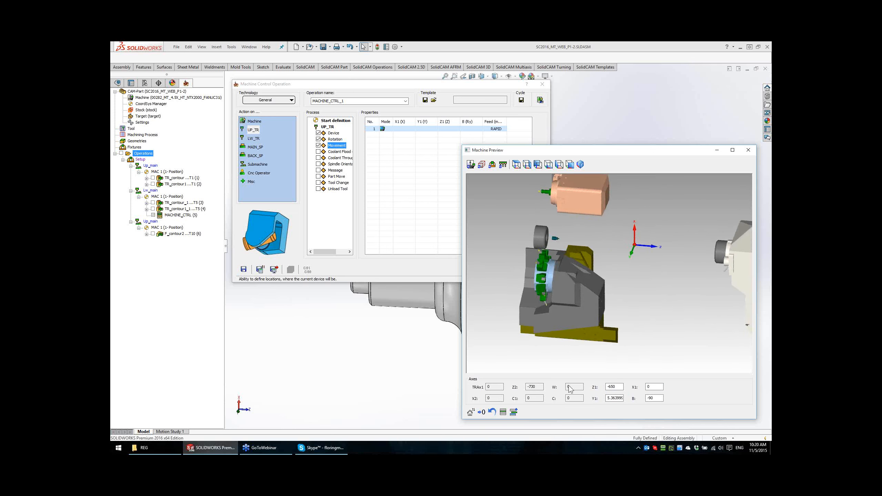
{"action": "left_click", "coordinate": [503, 412]}
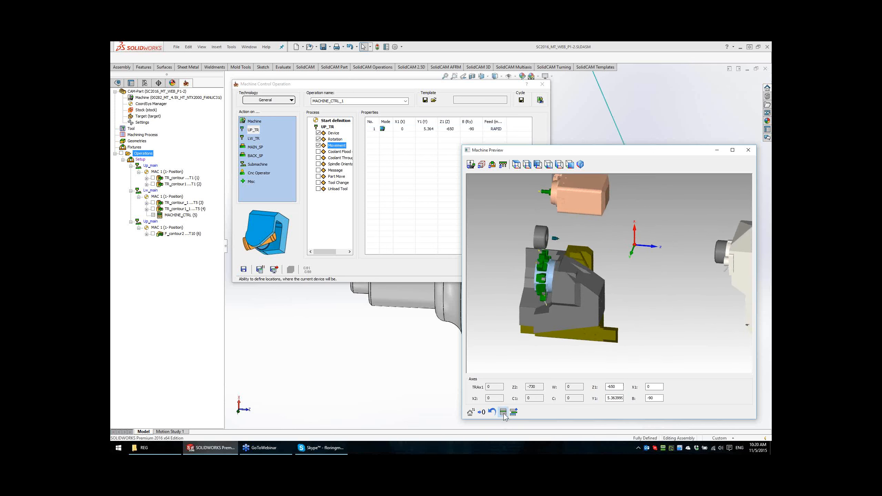
Step: Add a second UP_TR movement line and clear the B and Y1 values from the first line
{"action": "left_click", "coordinate": [422, 148]}
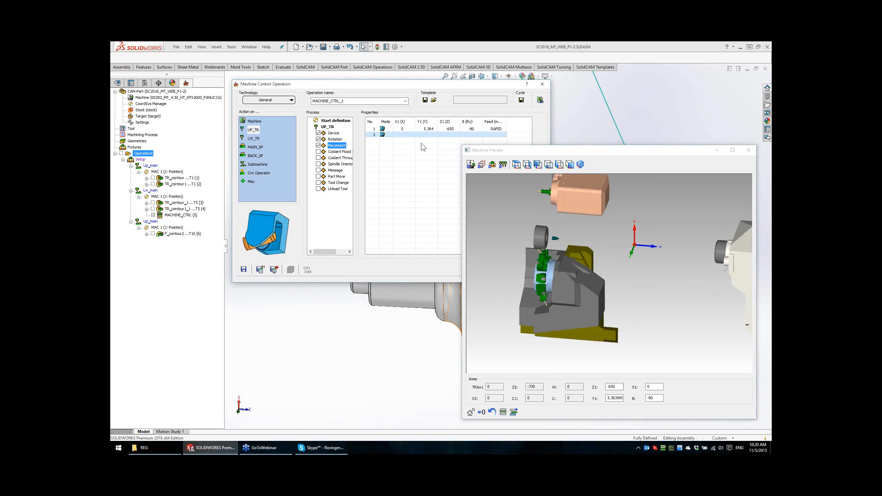
{"action": "left_click", "coordinate": [474, 128]}
{"action": "left_click", "coordinate": [475, 128]}
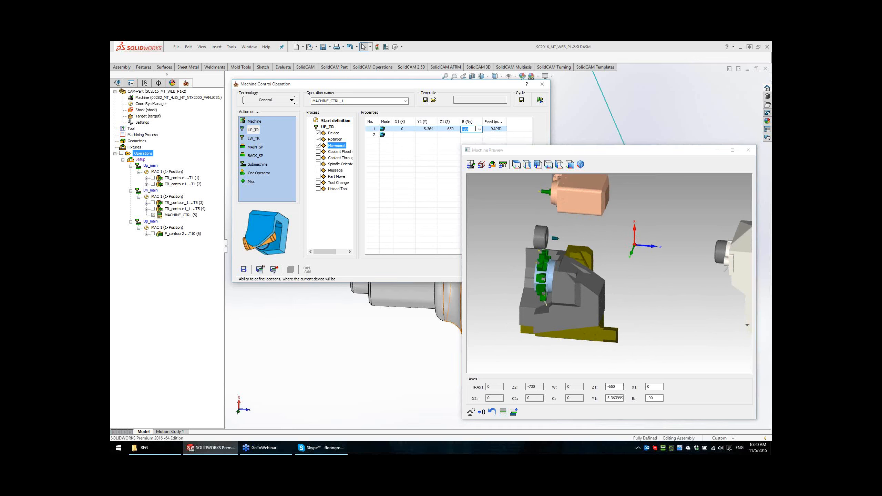
{"action": "left_click", "coordinate": [519, 203]}
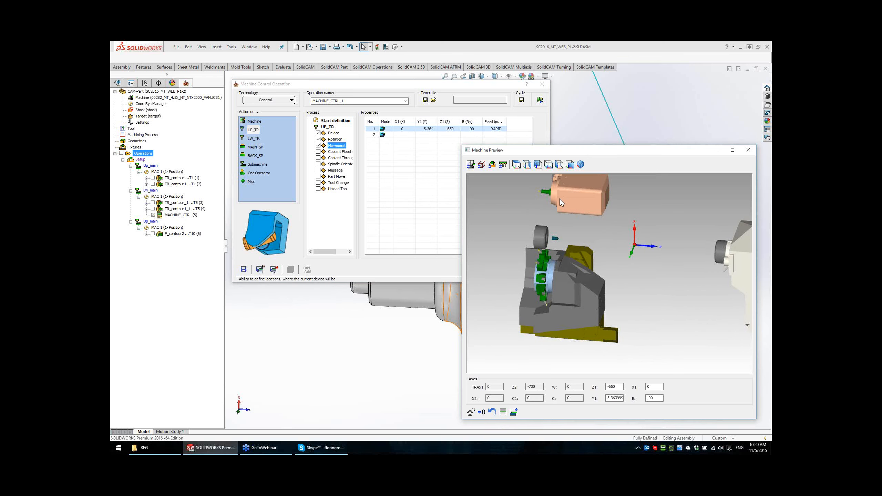
{"action": "left_click", "coordinate": [475, 129]}
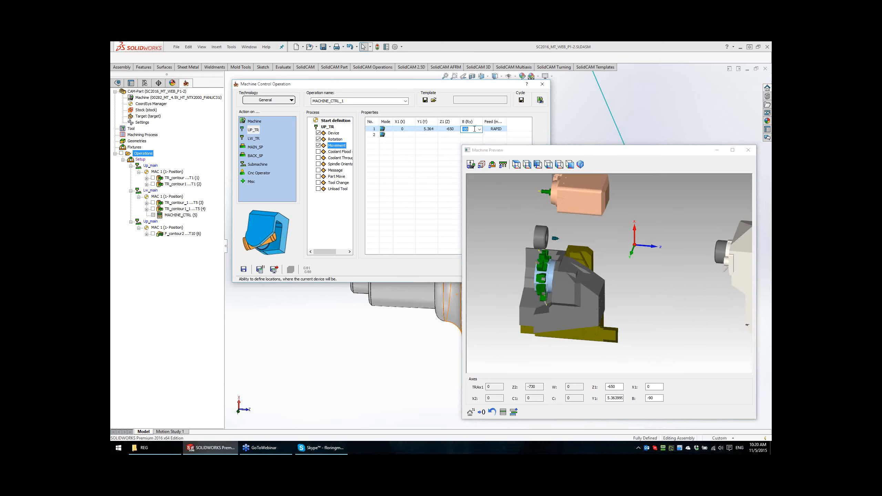
{"action": "key", "text": "Delete"}
{"action": "left_click", "coordinate": [431, 139]}
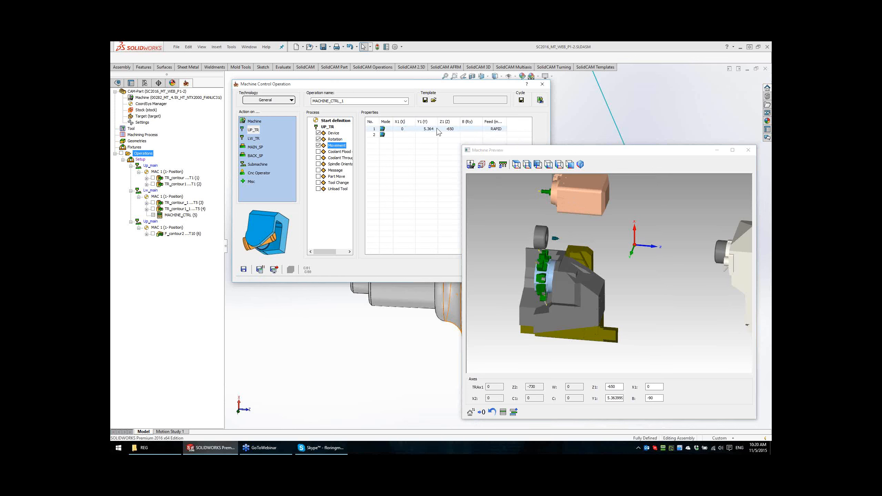
{"action": "left_click", "coordinate": [434, 131]}
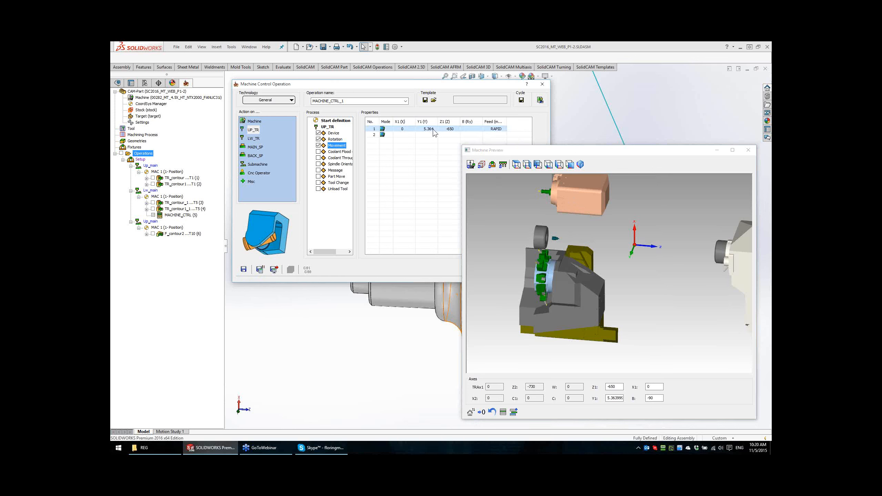
{"action": "key", "text": "Delete"}
Step: Set Y1 to 0 and Z1 to -650 on the second UP_TR movement line, clear Z1 from the first, and preview the second line's position
{"action": "left_click", "coordinate": [429, 135]}
{"action": "left_click", "coordinate": [428, 135]}
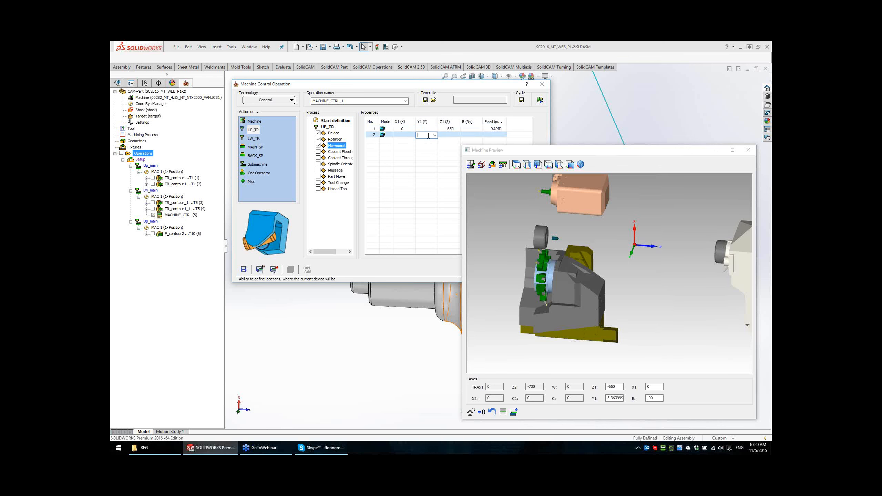
{"action": "left_click", "coordinate": [448, 135]}
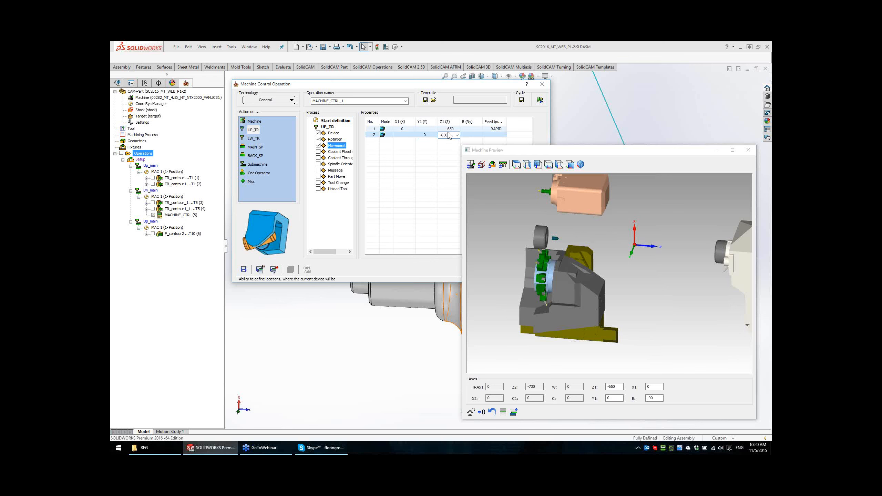
{"action": "left_click", "coordinate": [423, 184]}
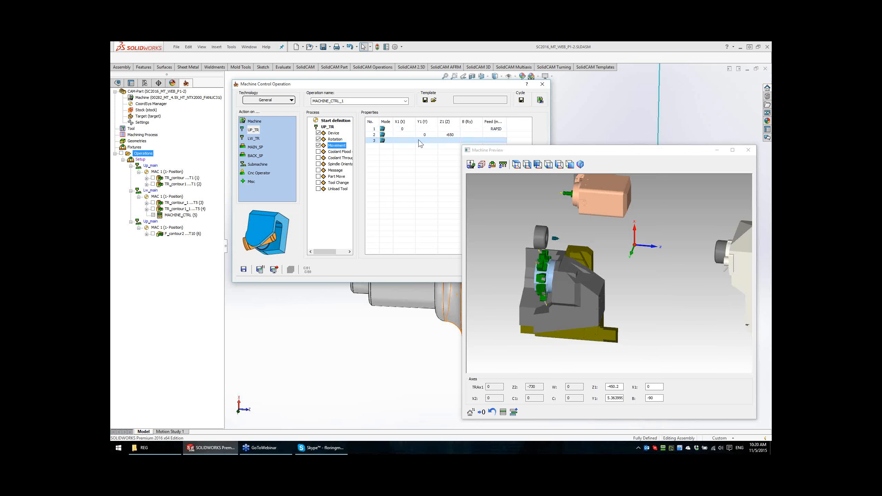
{"action": "left_click", "coordinate": [370, 136]}
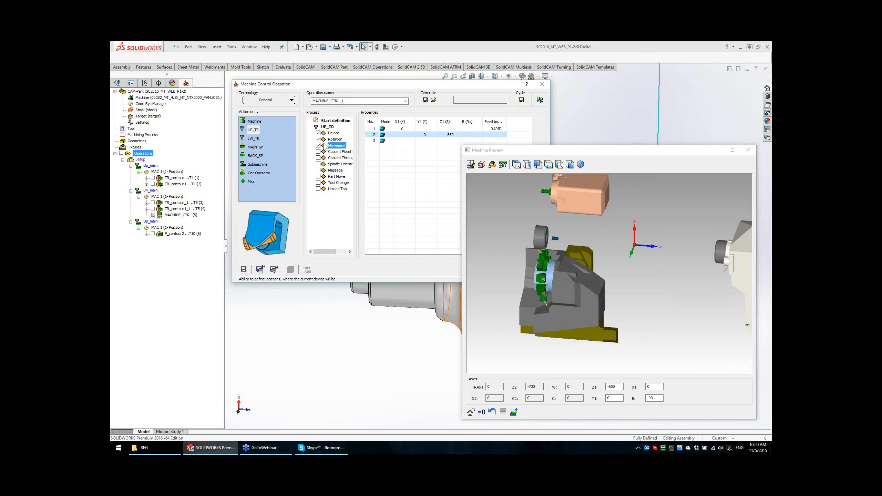
Step: Collapse the UP_TR options and add the MAIN_SP device to the process
{"action": "left_click", "coordinate": [327, 127]}
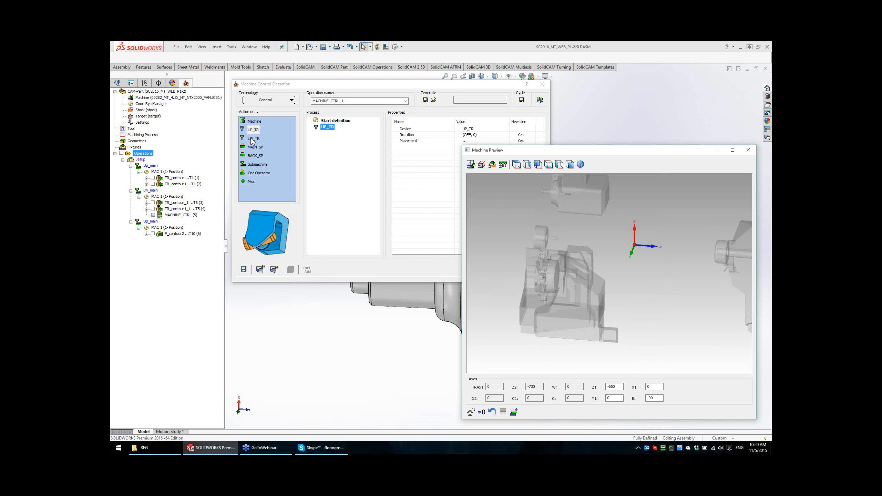
{"action": "left_click", "coordinate": [256, 147]}
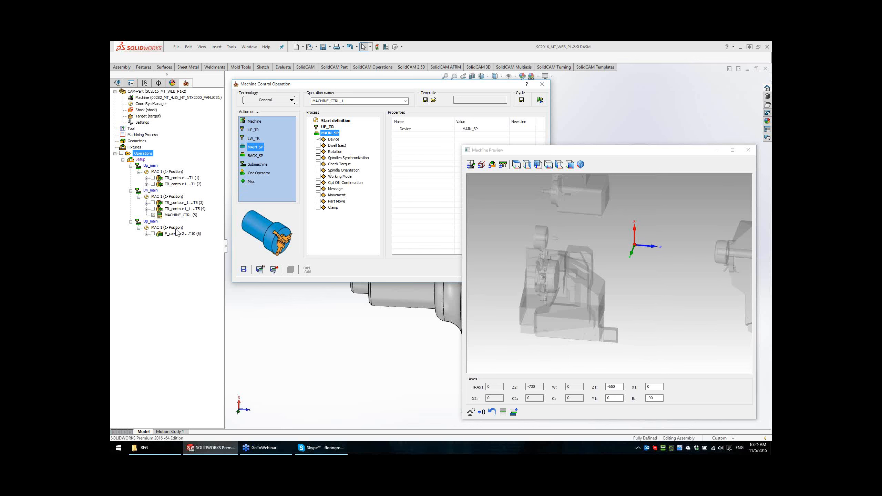
Step: Try a part move with C set to 0 in the MAIN_SP process, and exclude it again
{"action": "left_click", "coordinate": [319, 201]}
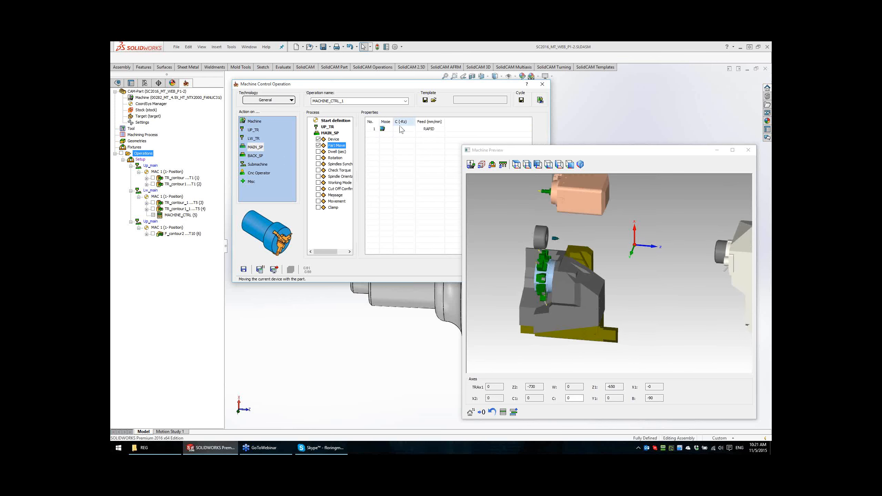
{"action": "double_click", "coordinate": [403, 129]}
{"action": "type", "text": "0"}
{"action": "left_click", "coordinate": [398, 148]}
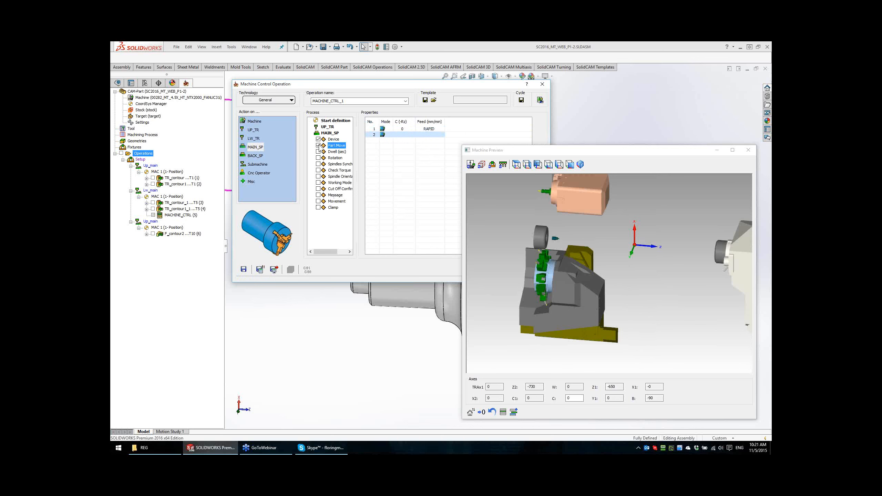
{"action": "left_click", "coordinate": [429, 207]}
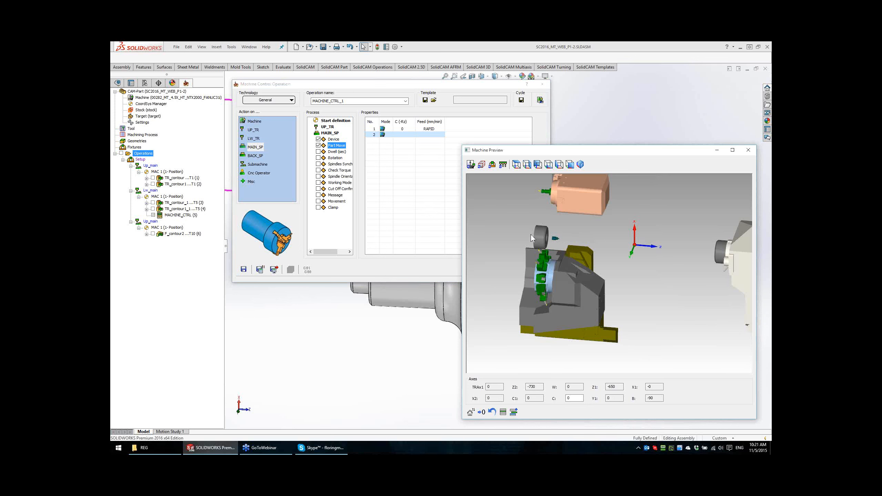
{"action": "left_click", "coordinate": [318, 146]}
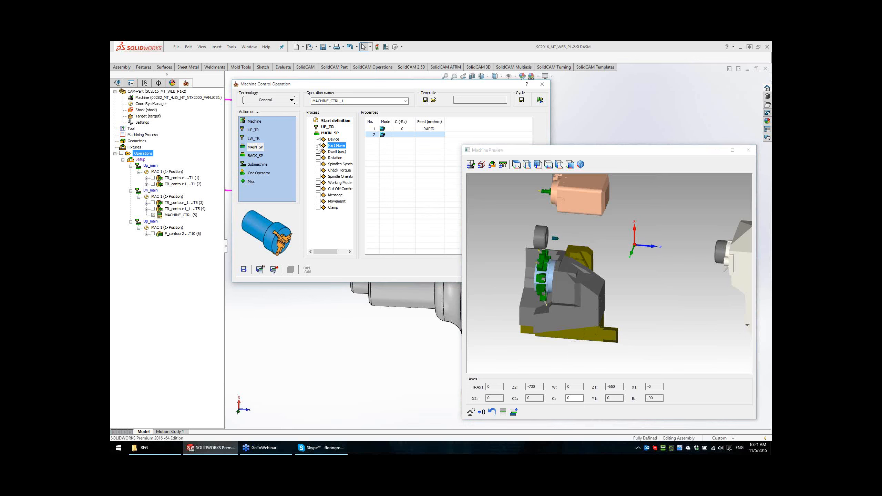
{"action": "left_click_drag", "start_coordinate": [318, 147], "coordinate": [320, 201]}
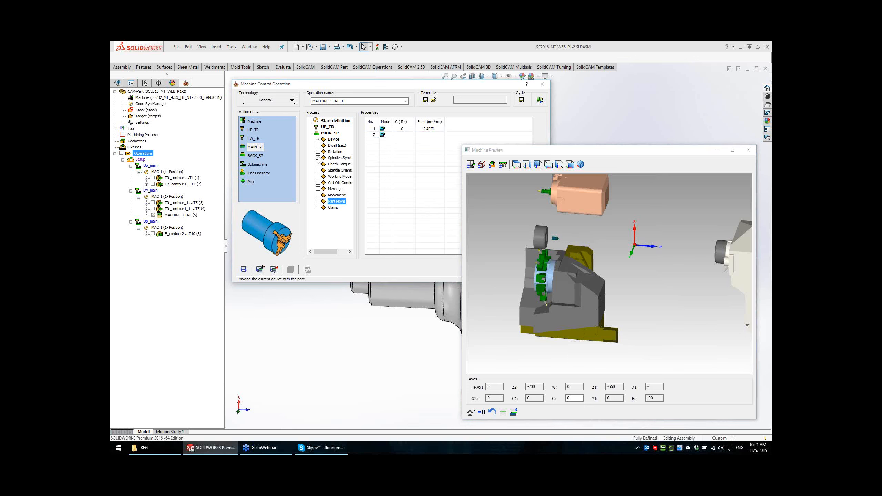
Step: Try including movement in the MAIN_SP process instead, move the machine preview aside, and exclude the movement again
{"action": "left_click", "coordinate": [318, 195]}
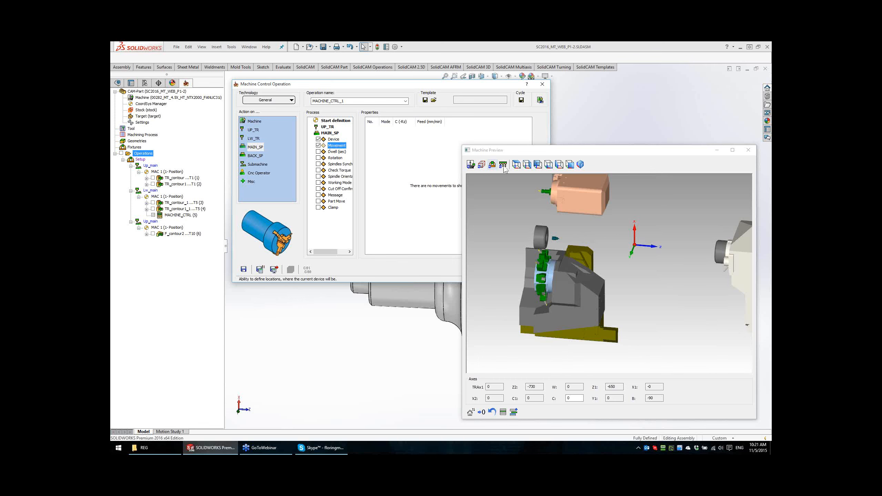
{"action": "left_click_drag", "start_coordinate": [513, 153], "coordinate": [550, 162]}
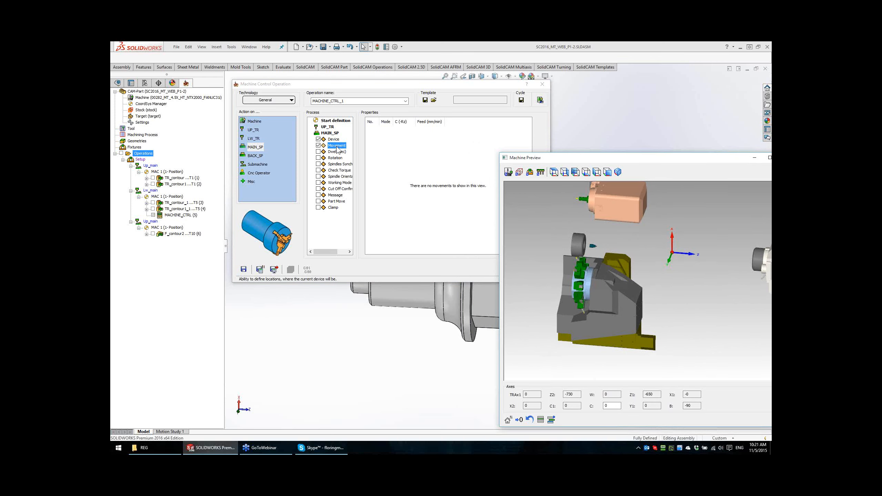
{"action": "left_click", "coordinate": [318, 145]}
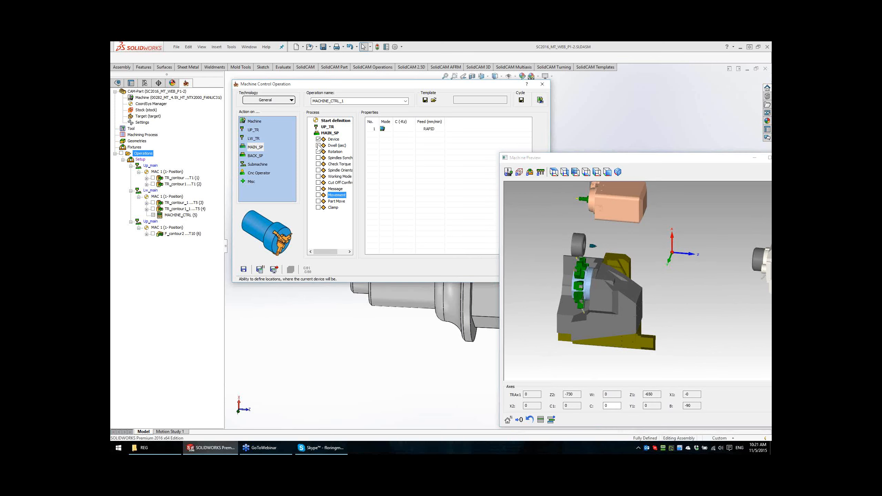
Step: Include a part move in the MAIN_SP process and set C to 0 on its first line
{"action": "left_click", "coordinate": [318, 201]}
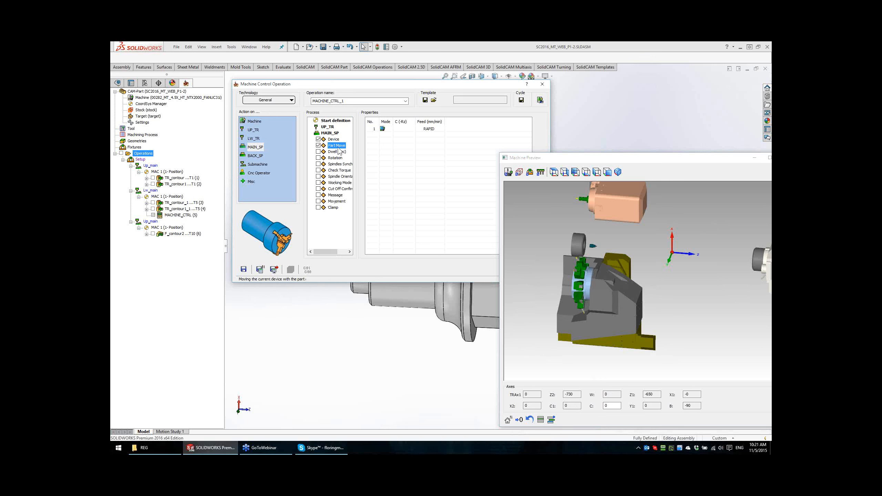
{"action": "left_click", "coordinate": [406, 130]}
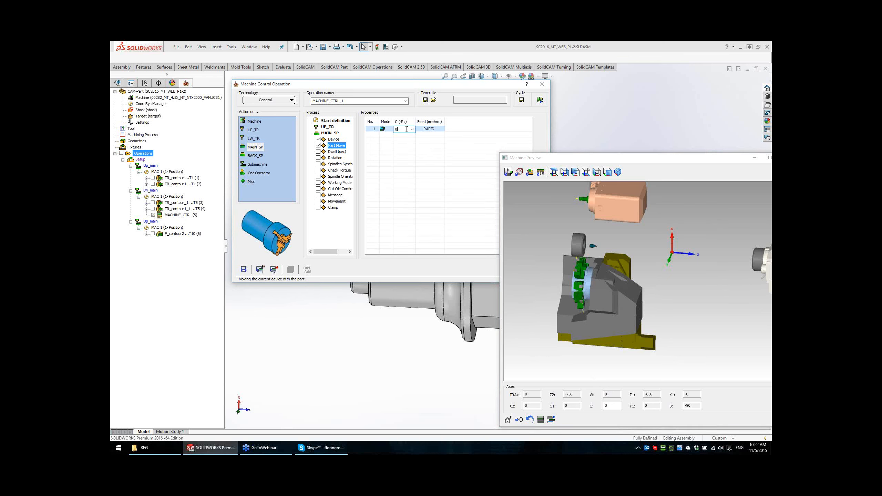
{"action": "left_click", "coordinate": [397, 151]}
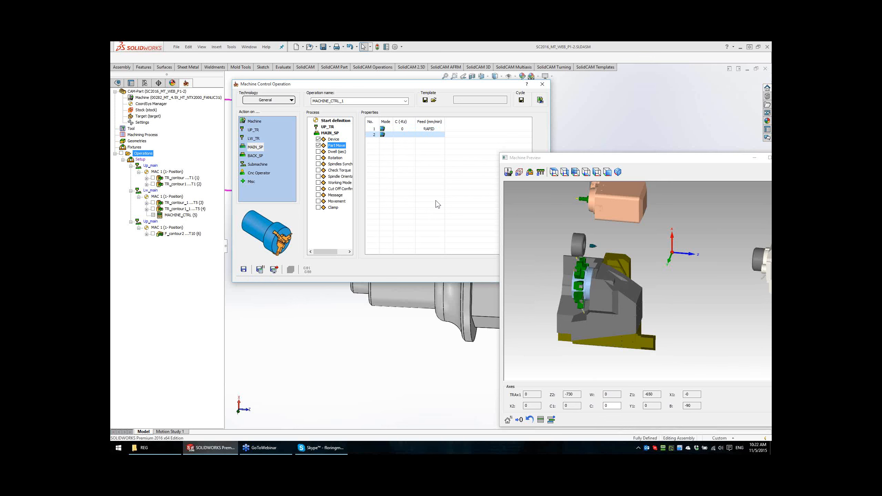
{"action": "left_click", "coordinate": [635, 262]}
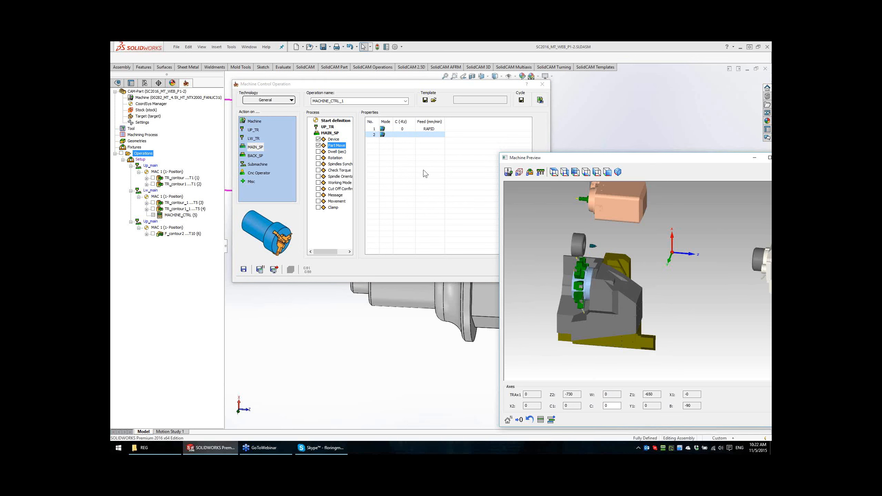
Step: Collapse the MAIN_SP options, add the BACK_SP device to the process and include its Working Mode as MILLING
{"action": "left_click", "coordinate": [328, 133]}
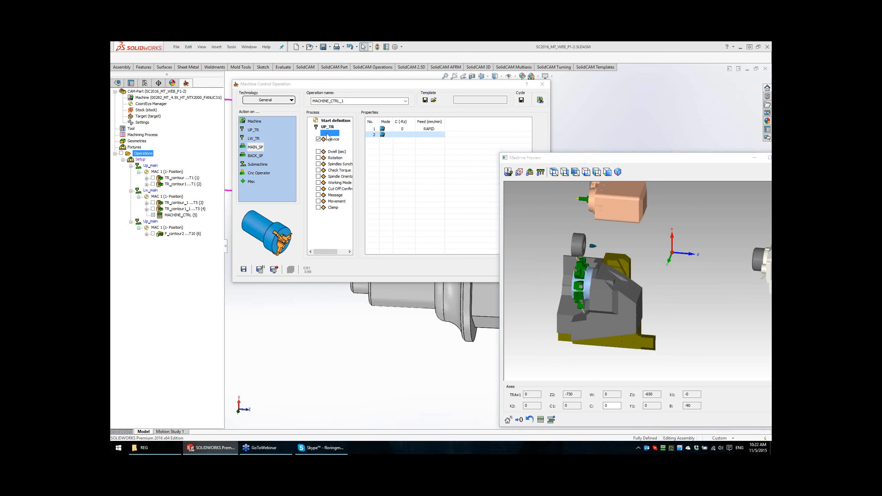
{"action": "left_click", "coordinate": [252, 156]}
{"action": "double_click", "coordinate": [253, 156]}
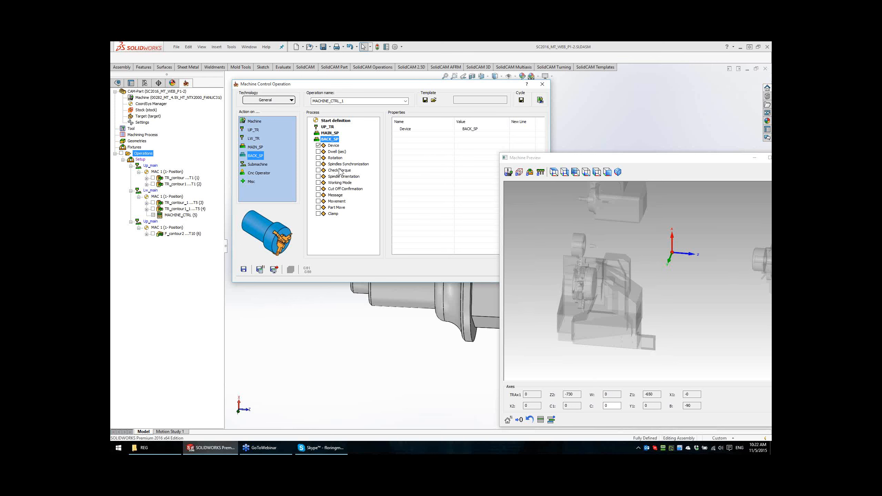
{"action": "left_click", "coordinate": [339, 183]}
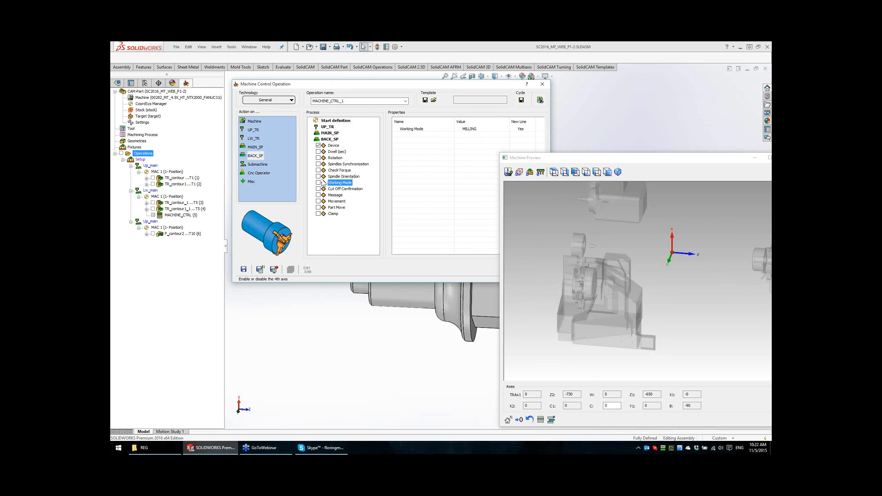
{"action": "left_click", "coordinate": [318, 183]}
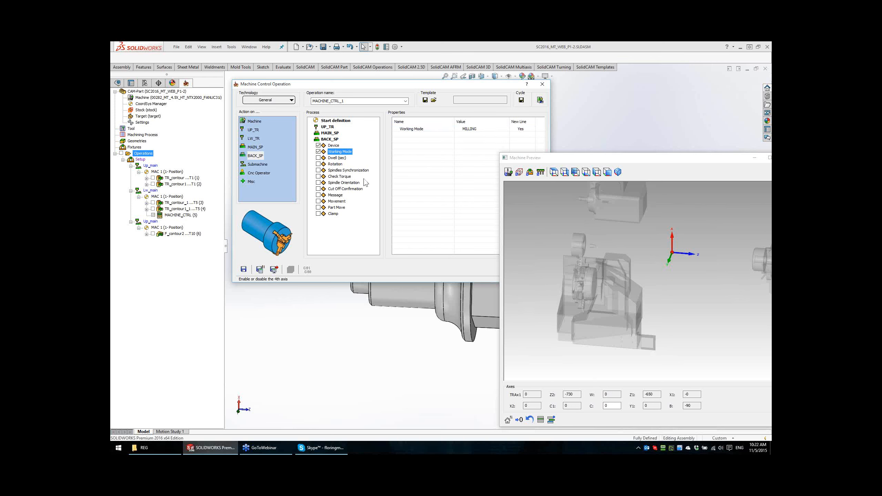
Step: Include Movement in the BACK_SP process and set C1 to 0 on its first line
{"action": "left_click", "coordinate": [318, 201]}
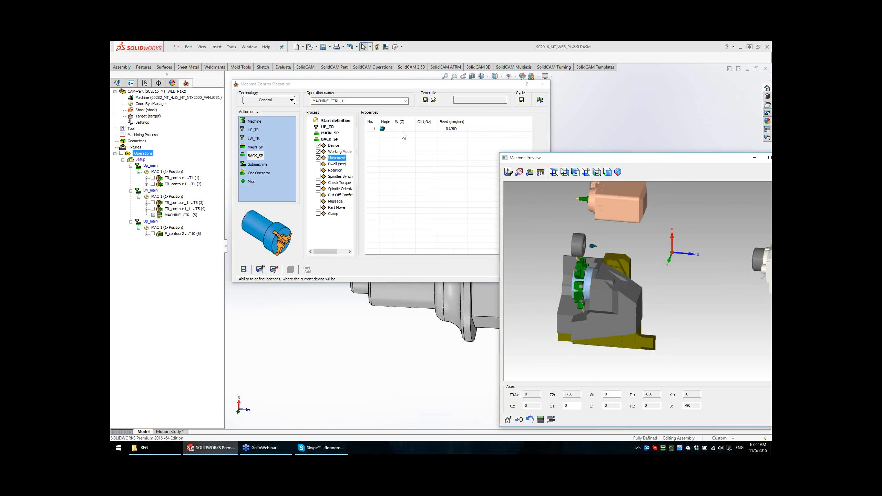
{"action": "left_click", "coordinate": [426, 129]}
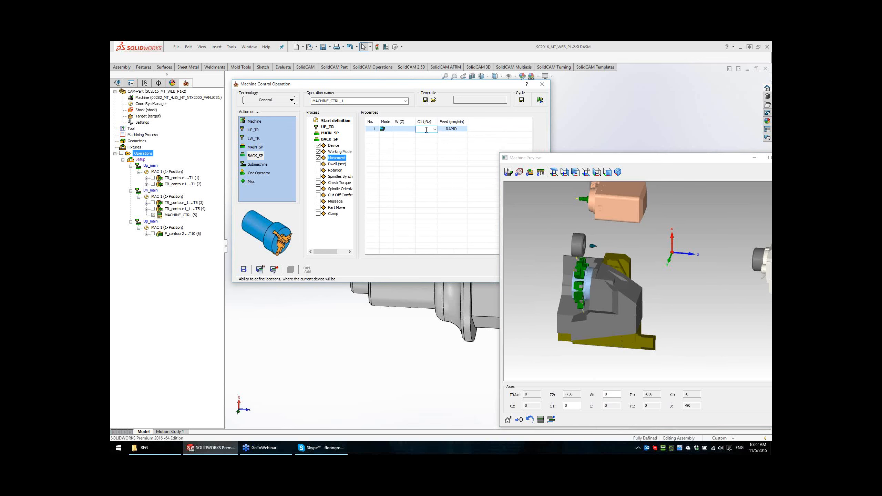
{"action": "left_click", "coordinate": [425, 145]}
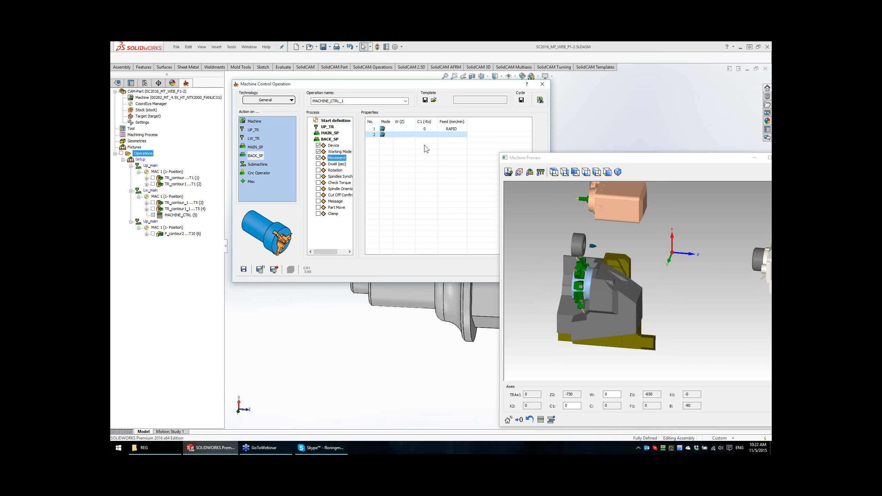
{"action": "left_click", "coordinate": [405, 136]}
Step: Move the machine preview window aside and try bringing the back spindle to W -1301 in it
{"action": "left_click", "coordinate": [664, 307]}
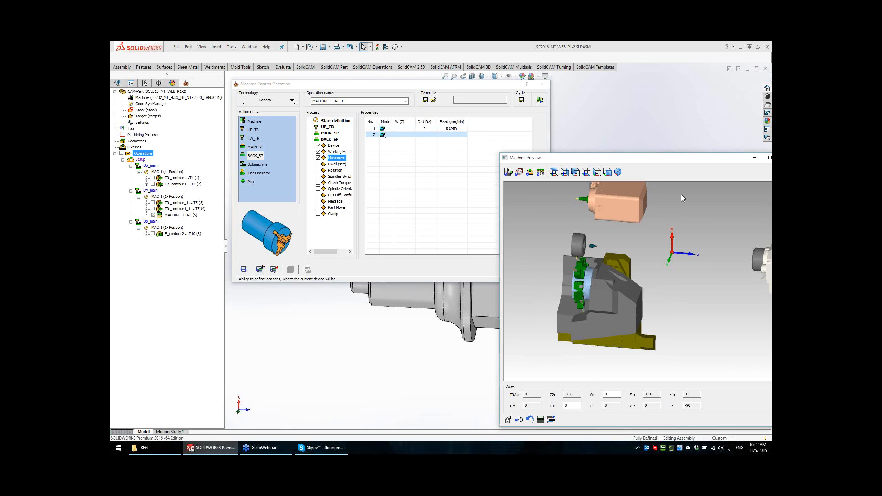
{"action": "left_click_drag", "start_coordinate": [685, 162], "coordinate": [653, 152]}
{"action": "mouse_move", "coordinate": [642, 263]}
{"action": "left_mouse_down"}
{"action": "mouse_move", "coordinate": [630, 256]}
{"action": "mouse_move", "coordinate": [646, 257]}
{"action": "mouse_move", "coordinate": [633, 257]}
{"action": "left_mouse_up"}
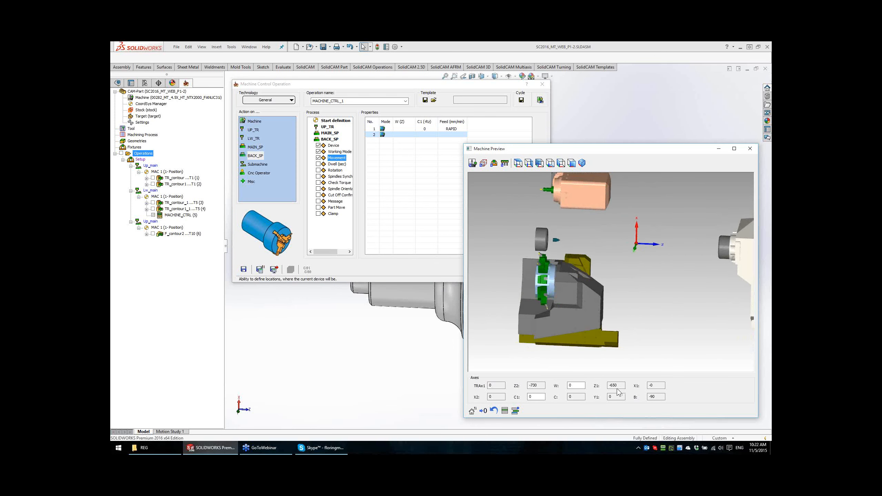
{"action": "double_click", "coordinate": [578, 385]}
{"action": "type", "text": "-1000"}
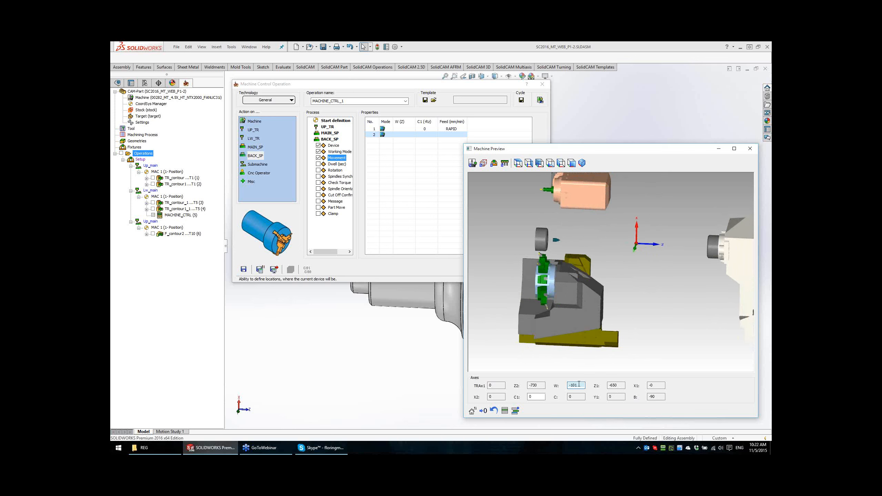
{"action": "scroll", "coordinate": [578, 385], "scroll_direction": "down", "scroll_amount": 1}
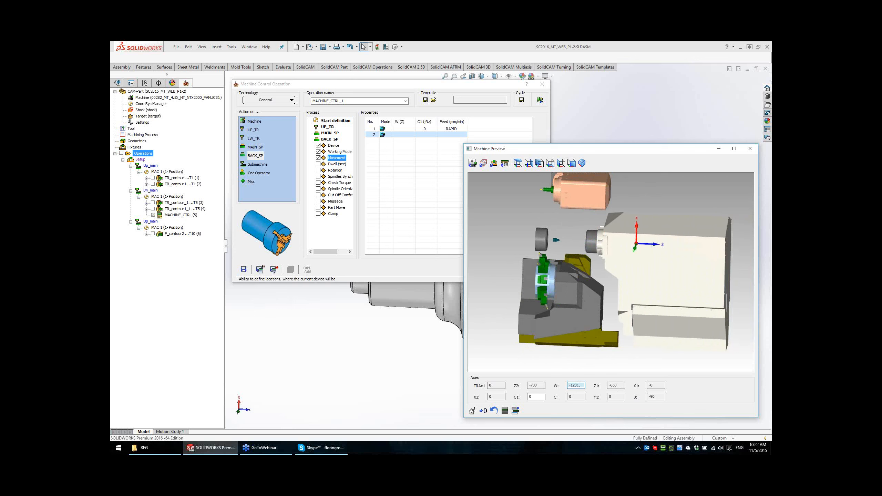
{"action": "scroll", "coordinate": [578, 384], "scroll_direction": "down", "scroll_amount": 1}
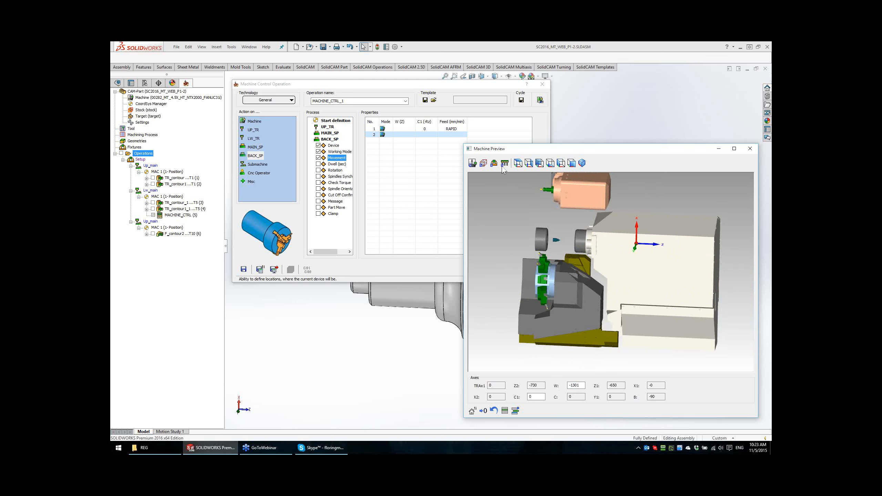
Step: Show the clamping jaws on the spindles in the machine preview
{"action": "left_click", "coordinate": [483, 166]}
{"action": "left_click", "coordinate": [472, 164]}
{"action": "middle_click_drag", "start_coordinate": [580, 258], "coordinate": [611, 256]}
{"action": "scroll", "coordinate": [576, 242], "scroll_direction": "up", "scroll_amount": 5}
{"action": "scroll", "coordinate": [613, 252], "scroll_direction": "up", "scroll_amount": 5}
{"action": "scroll", "coordinate": [614, 261], "scroll_direction": "down", "scroll_amount": 4}
{"action": "scroll", "coordinate": [612, 257], "scroll_direction": "up", "scroll_amount": 2}
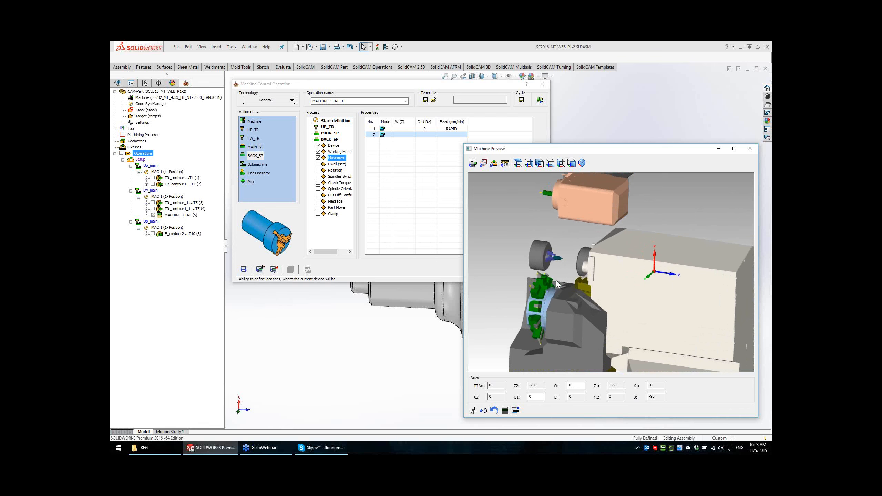
{"action": "middle_click_drag", "start_coordinate": [573, 292], "coordinate": [593, 297]}
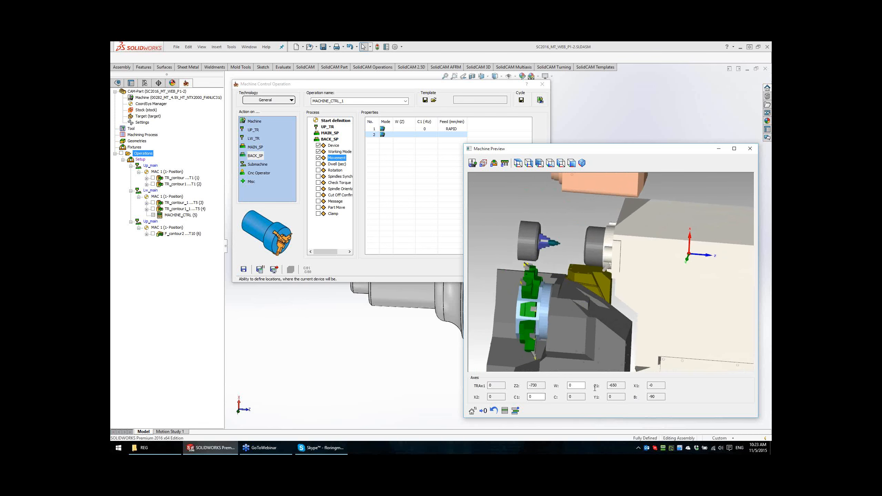
Step: Bring the back spindle toward the part in the machine preview, to W -1300 and on to W -1375
{"action": "left_click", "coordinate": [581, 386]}
{"action": "double_click", "coordinate": [580, 385]}
{"action": "type", "text": "-2"}
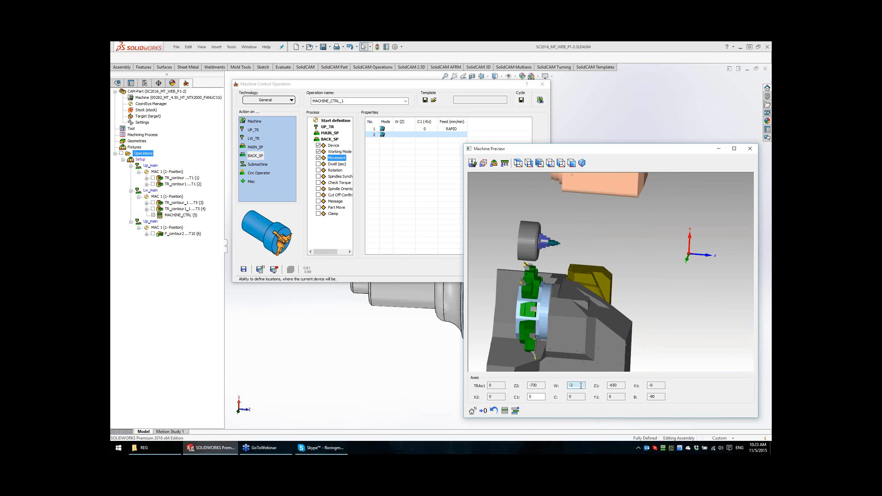
{"action": "scroll", "coordinate": [581, 385], "scroll_direction": "down", "scroll_amount": 10}
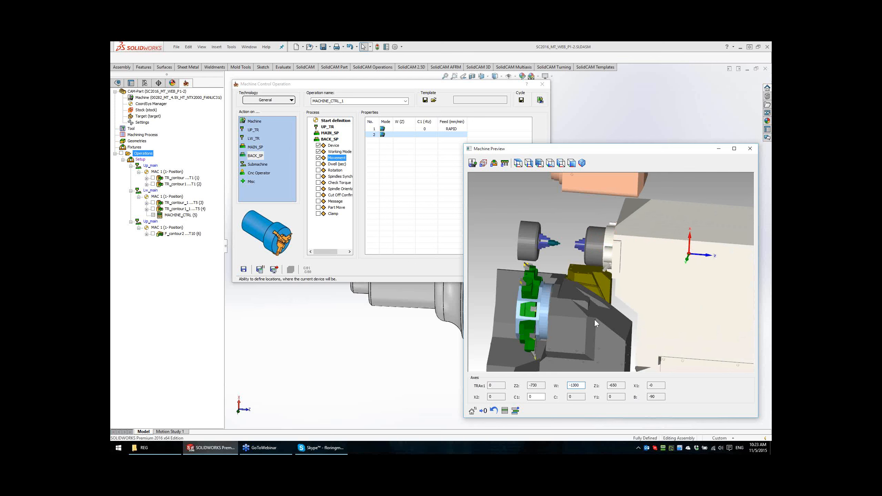
{"action": "middle_click_drag", "start_coordinate": [585, 246], "coordinate": [588, 241]}
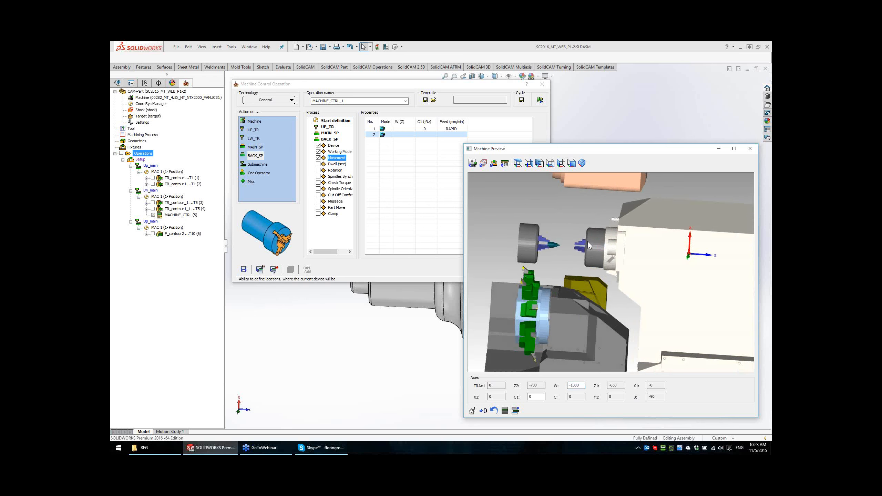
{"action": "left_click", "coordinate": [580, 386]}
{"action": "scroll", "coordinate": [582, 385], "scroll_direction": "down", "scroll_amount": 20}
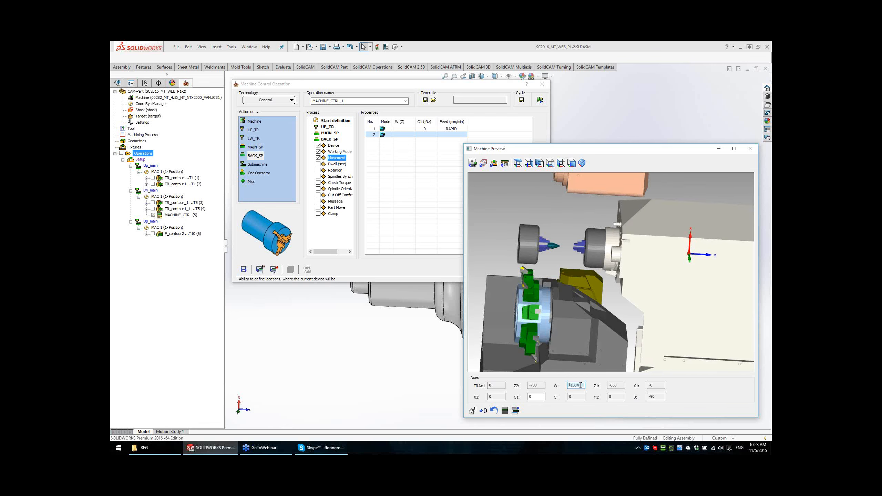
{"action": "scroll", "coordinate": [579, 385], "scroll_direction": "down", "scroll_amount": 20}
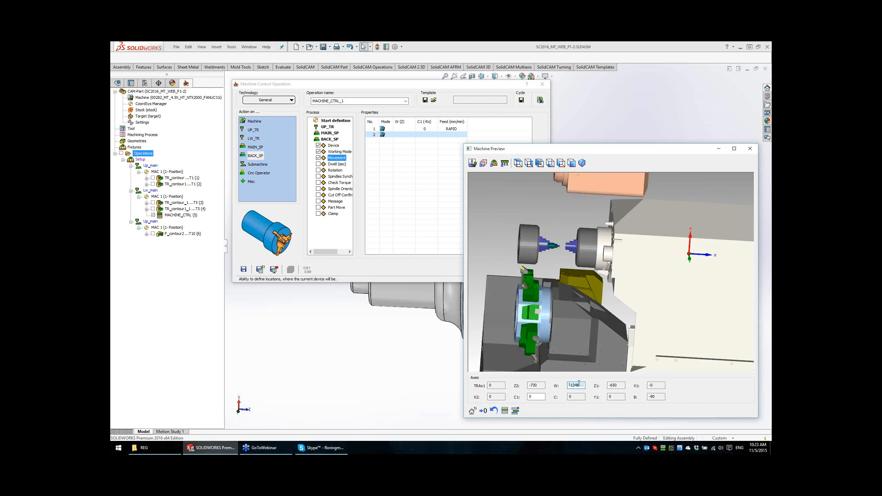
{"action": "scroll", "coordinate": [579, 383], "scroll_direction": "down", "scroll_amount": 8}
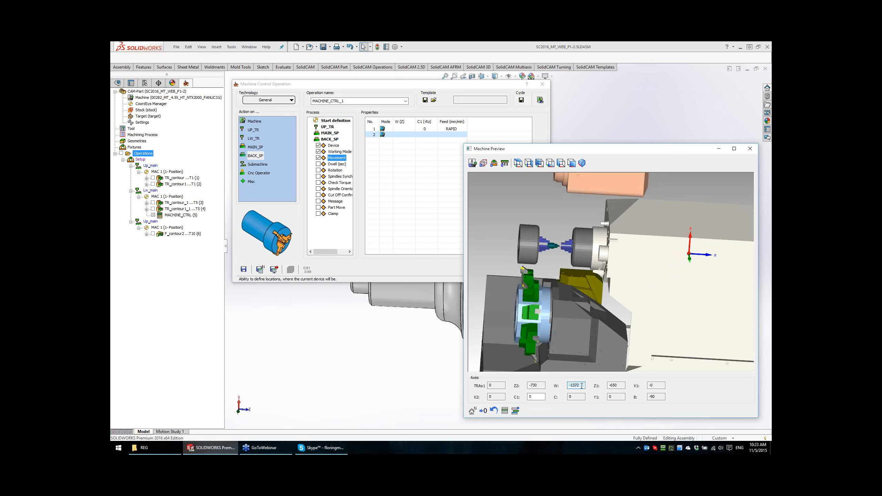
{"action": "scroll", "coordinate": [581, 386], "scroll_direction": "up", "scroll_amount": 2}
{"action": "scroll", "coordinate": [581, 386], "scroll_direction": "down", "scroll_amount": 5}
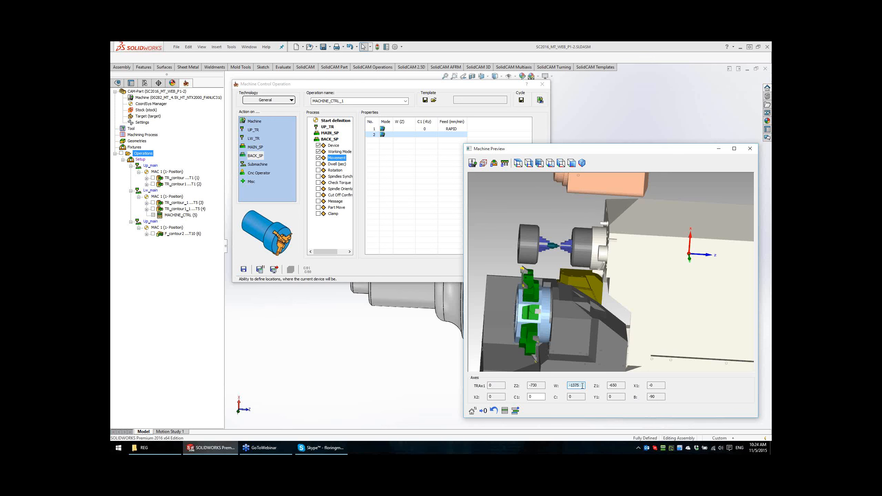
Step: Rotate the back spindle's jaws relative to the part's hexagon by setting C1 to -30 in the machine preview
{"action": "scroll", "coordinate": [567, 261], "scroll_direction": "up", "scroll_amount": 5}
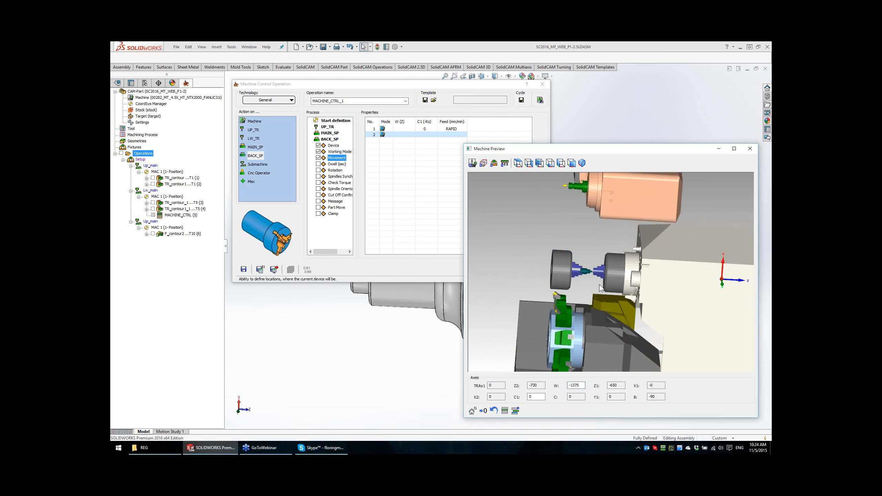
{"action": "scroll", "coordinate": [589, 273], "scroll_direction": "up", "scroll_amount": 5}
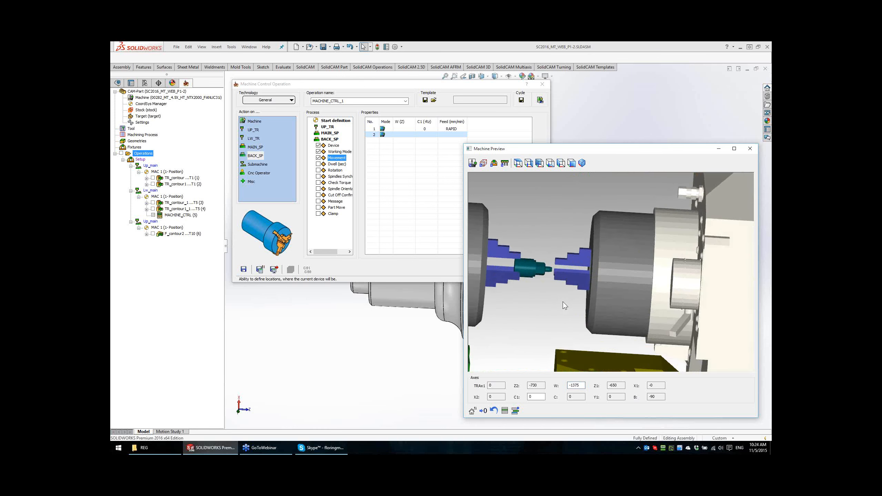
{"action": "middle_click_drag", "start_coordinate": [558, 296], "coordinate": [642, 320]}
{"action": "scroll", "coordinate": [582, 248], "scroll_direction": "up", "scroll_amount": 4}
{"action": "scroll", "coordinate": [620, 277], "scroll_direction": "up", "scroll_amount": 5}
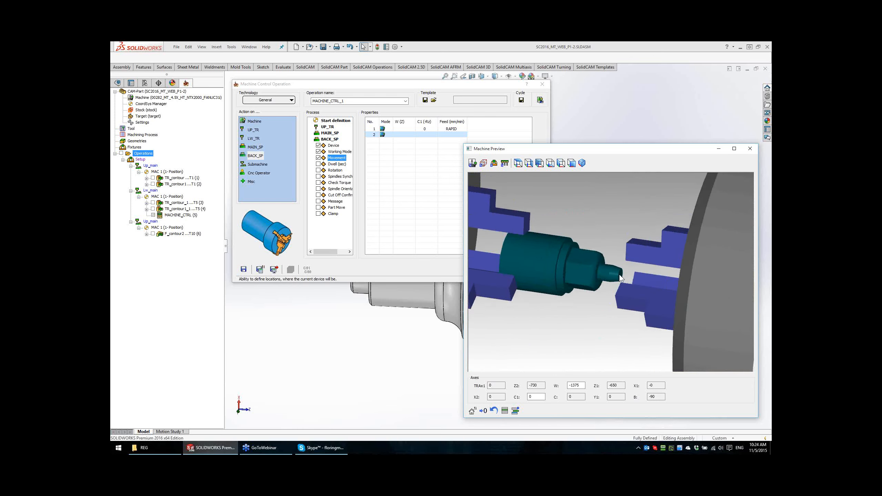
{"action": "scroll", "coordinate": [611, 287], "scroll_direction": "up", "scroll_amount": 3}
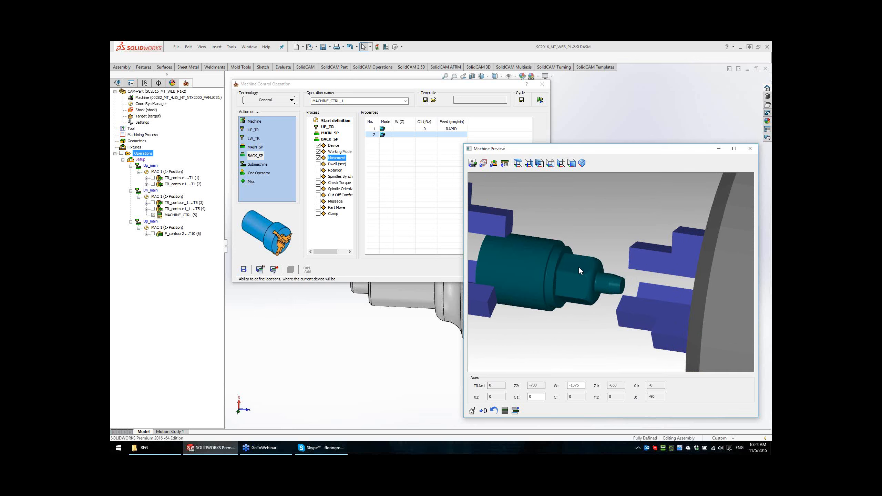
{"action": "left_click", "coordinate": [540, 396]}
{"action": "key", "text": "BackSpace"}
{"action": "type", "text": "-23"}
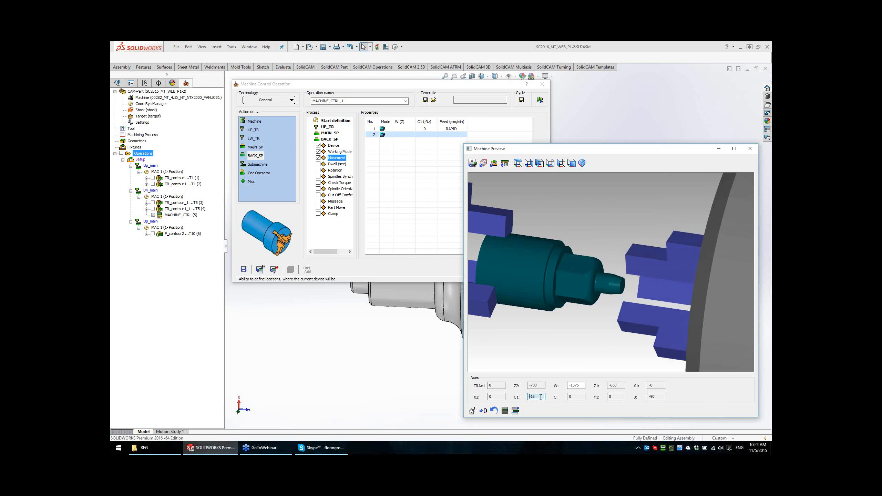
{"action": "scroll", "coordinate": [540, 397], "scroll_direction": "down", "scroll_amount": 7}
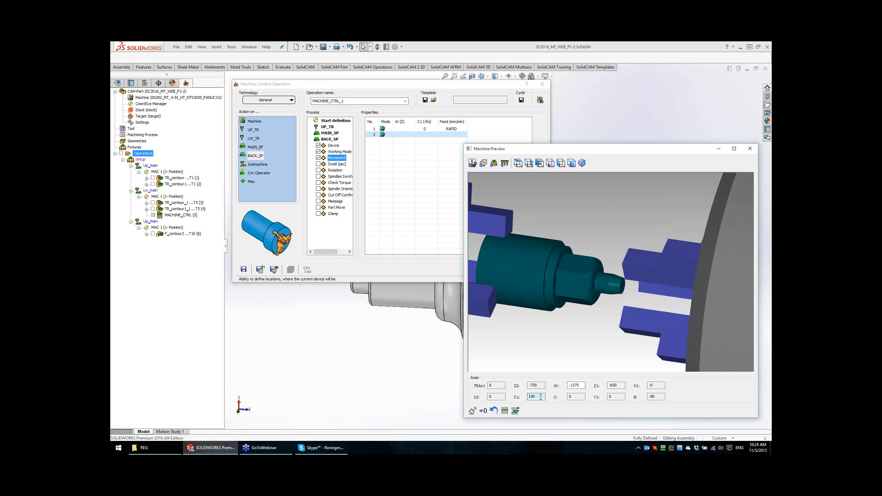
{"action": "middle_click_drag", "start_coordinate": [634, 305], "coordinate": [583, 255]}
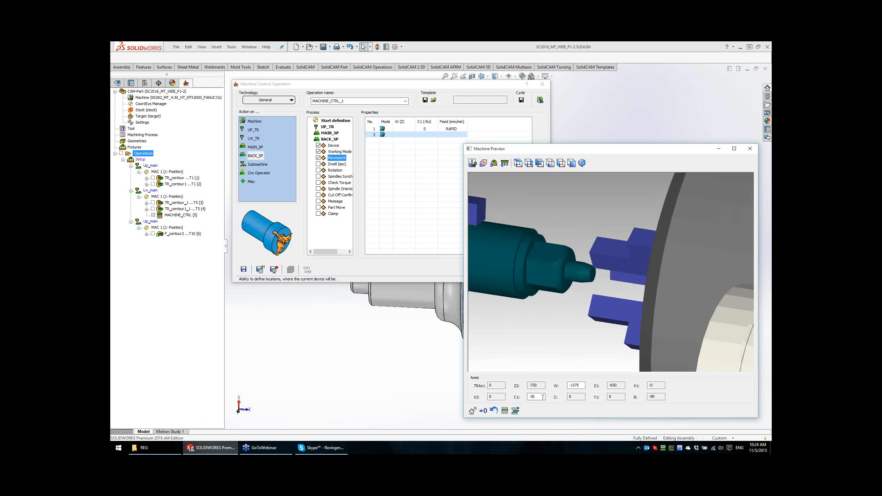
Step: Transfer the previewed position, W -1375 and C1 -30, to the second line of the BACK_SP movement
{"action": "left_click", "coordinate": [505, 411]}
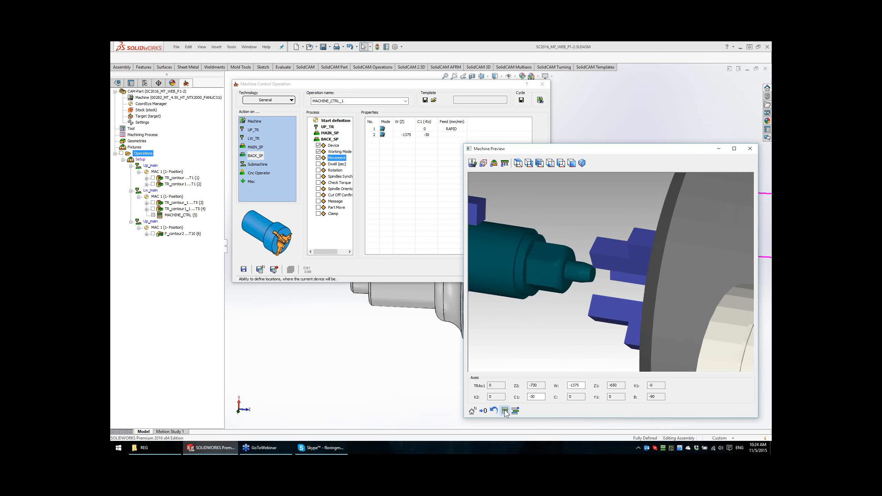
{"action": "left_click", "coordinate": [408, 136]}
{"action": "left_click", "coordinate": [373, 140]}
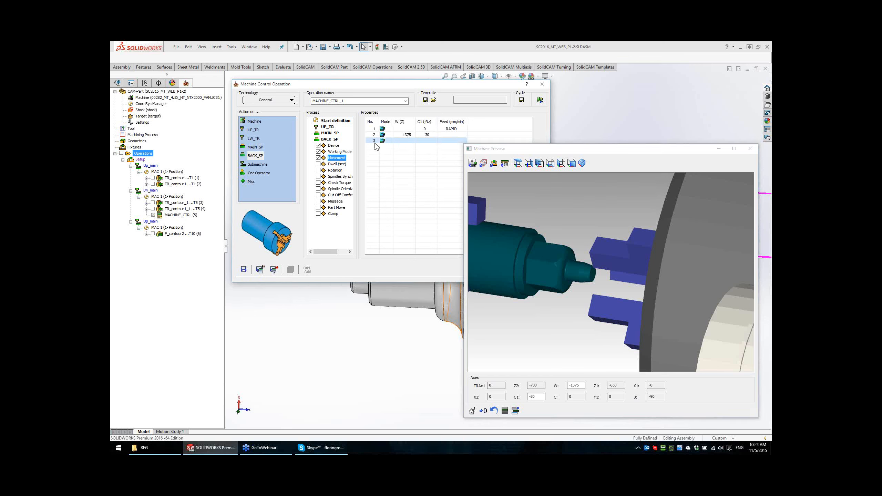
Step: Advance the back spindle in the machine preview to W -1407 so its jaws surround the hexagon
{"action": "double_click", "coordinate": [583, 385]}
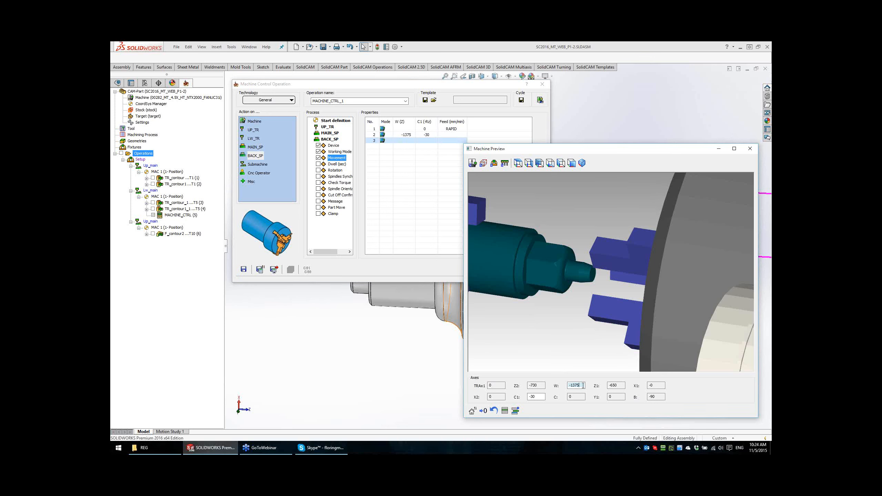
{"action": "scroll", "coordinate": [583, 386], "scroll_direction": "down", "scroll_amount": 20}
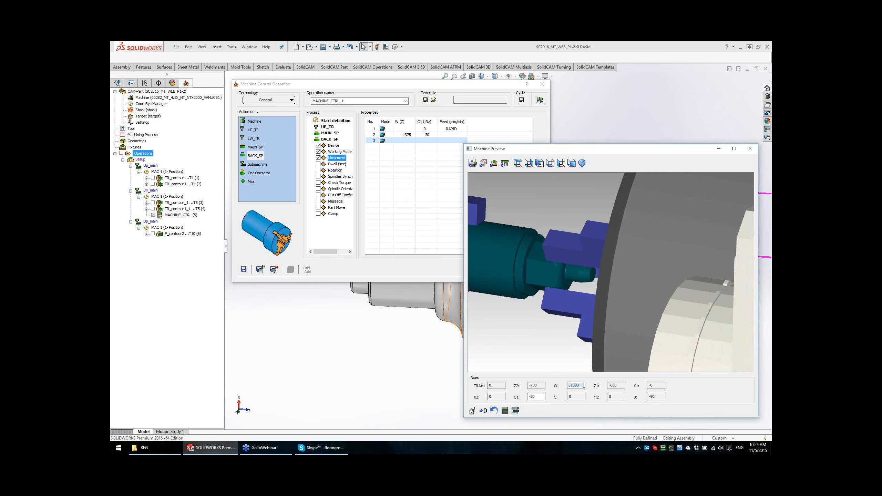
{"action": "scroll", "coordinate": [583, 385], "scroll_direction": "down", "scroll_amount": 8}
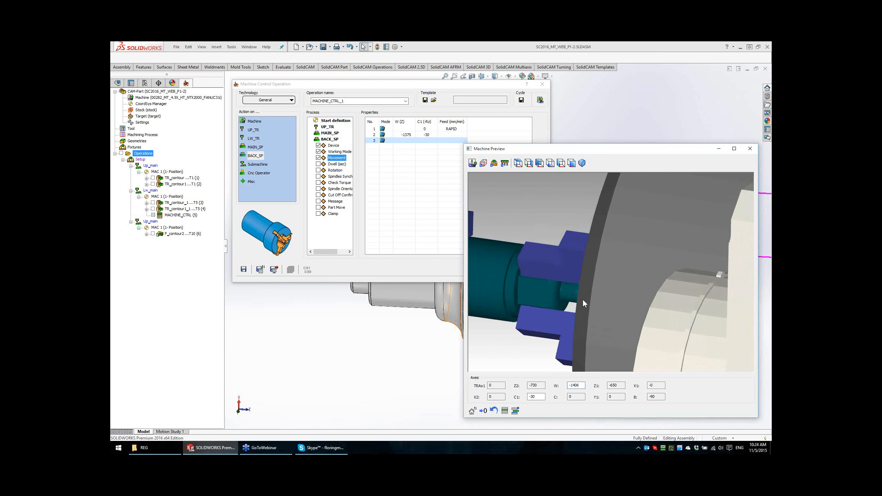
{"action": "middle_click_drag", "start_coordinate": [583, 299], "coordinate": [657, 297]}
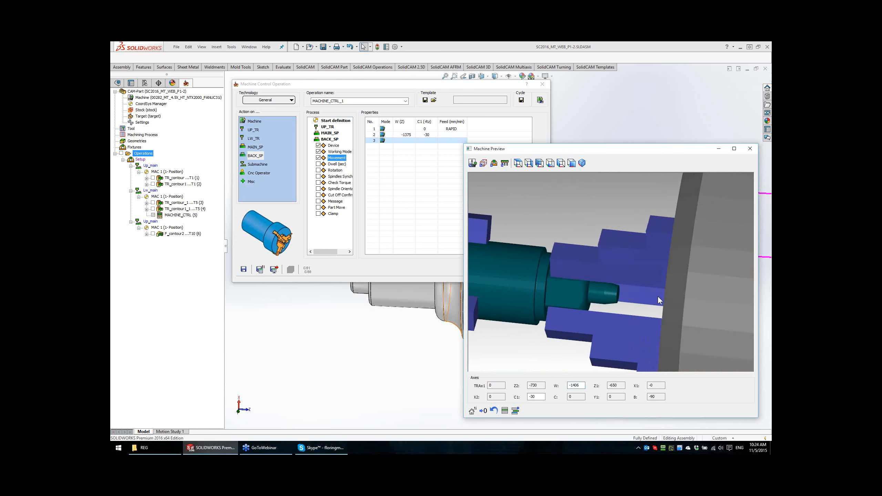
{"action": "left_click", "coordinate": [582, 385]}
{"action": "scroll", "coordinate": [581, 386], "scroll_direction": "down", "scroll_amount": 1}
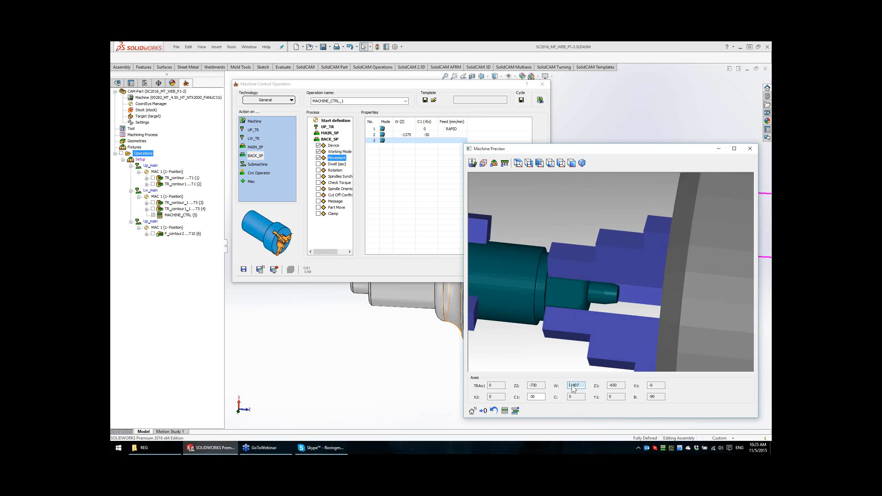
Step: Put W -1407 on the third line of the BACK_SP movement, with C1 left blank and a feed of 100 mm/min
{"action": "left_click", "coordinate": [505, 410]}
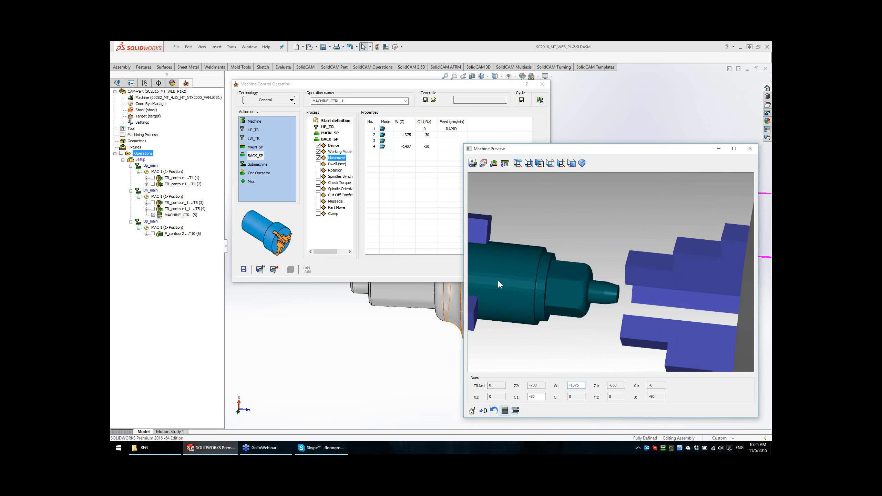
{"action": "left_click", "coordinate": [378, 146]}
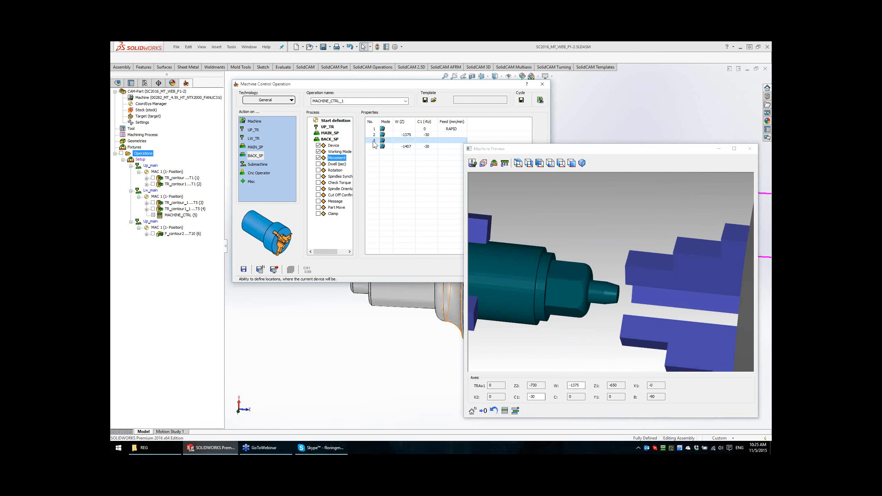
{"action": "left_click", "coordinate": [425, 141]}
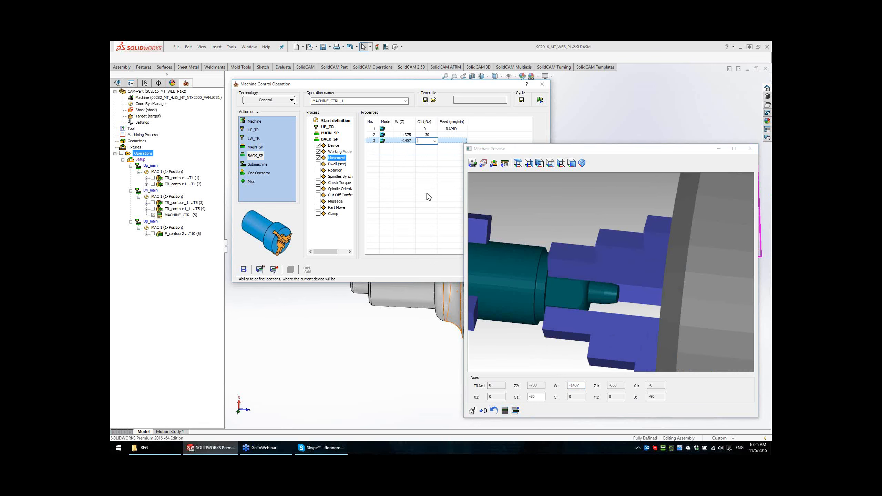
{"action": "key", "text": "Delete"}
{"action": "left_click", "coordinate": [451, 139]}
{"action": "left_click", "coordinate": [452, 139]}
{"action": "left_click", "coordinate": [404, 177]}
{"action": "left_click", "coordinate": [620, 289]}
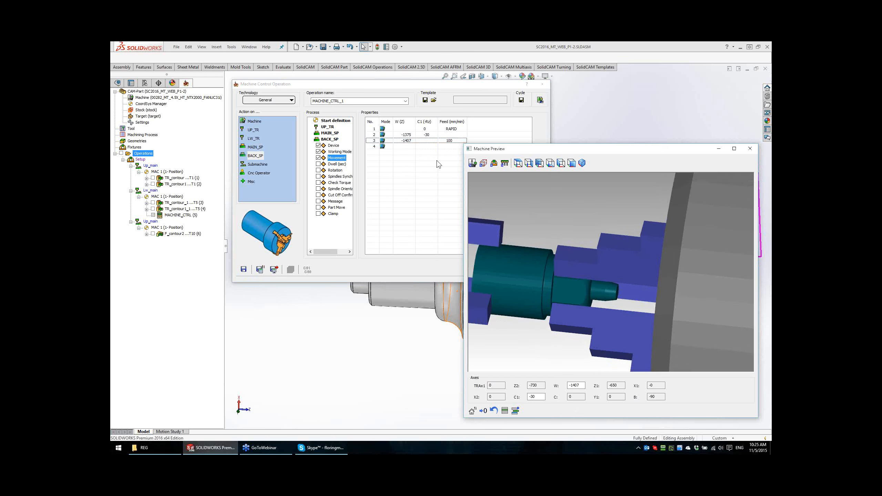
Step: Add a Clamp action to BACK_SP with the value CLOSE ON STOCK and close the machine preview
{"action": "left_click", "coordinate": [318, 215]}
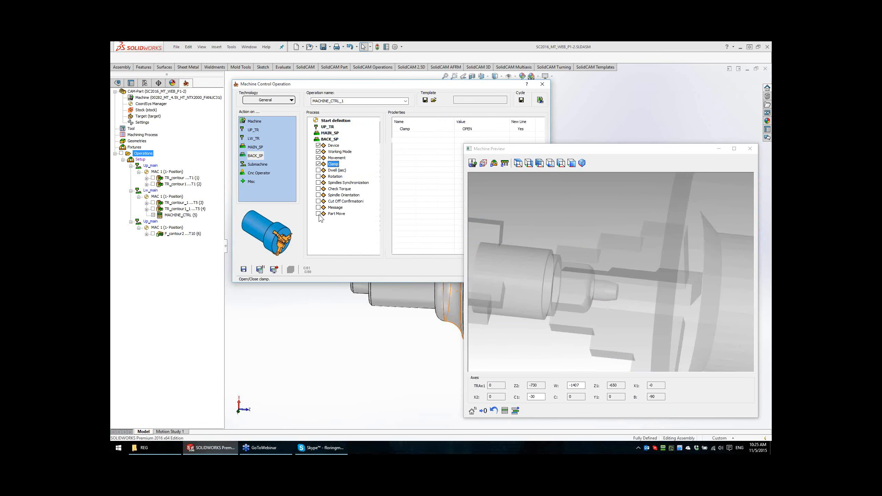
{"action": "left_click", "coordinate": [471, 134]}
{"action": "left_click", "coordinate": [471, 133]}
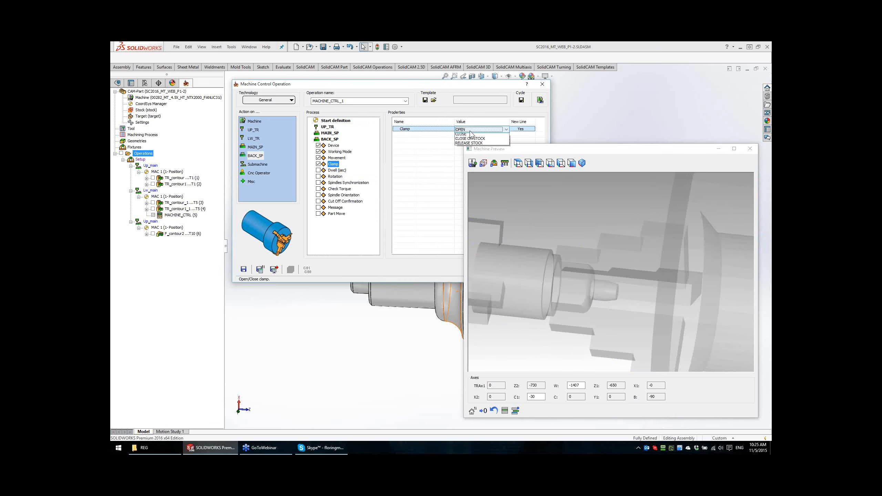
{"action": "left_click", "coordinate": [468, 146]}
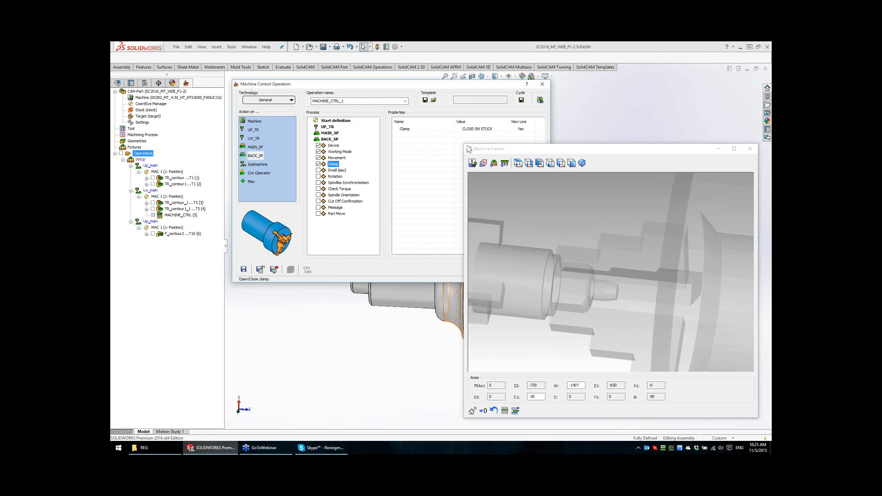
{"action": "left_click", "coordinate": [750, 149]}
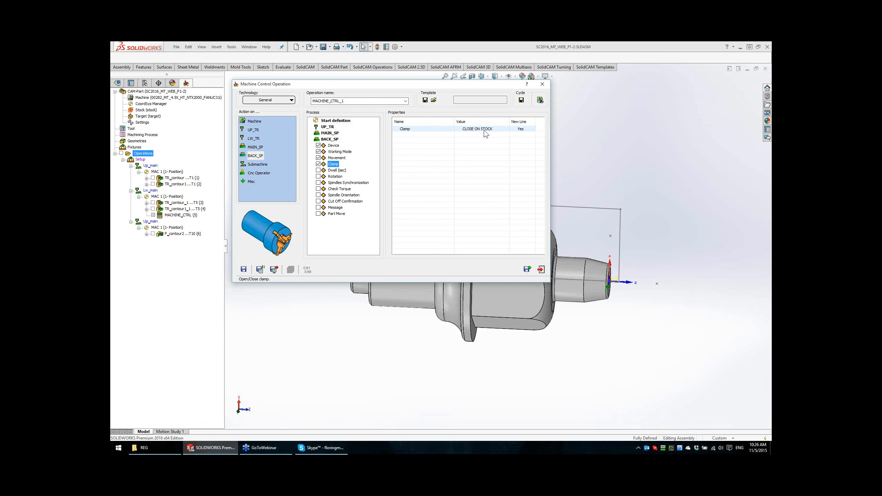
Step: Add a MAIN_SP action with Clamp set to OPEN, followed by a BACK_SP Part Move sending W to Home Ref
{"action": "double_click", "coordinate": [256, 147]}
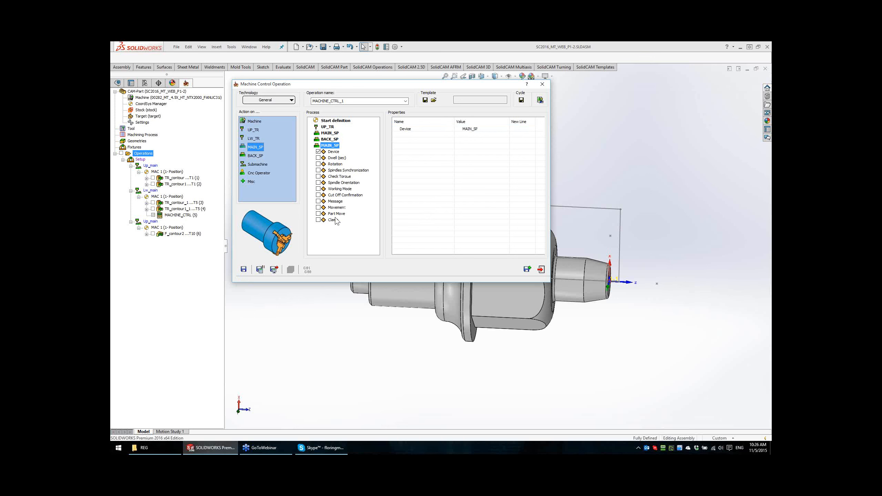
{"action": "left_click", "coordinate": [318, 220]}
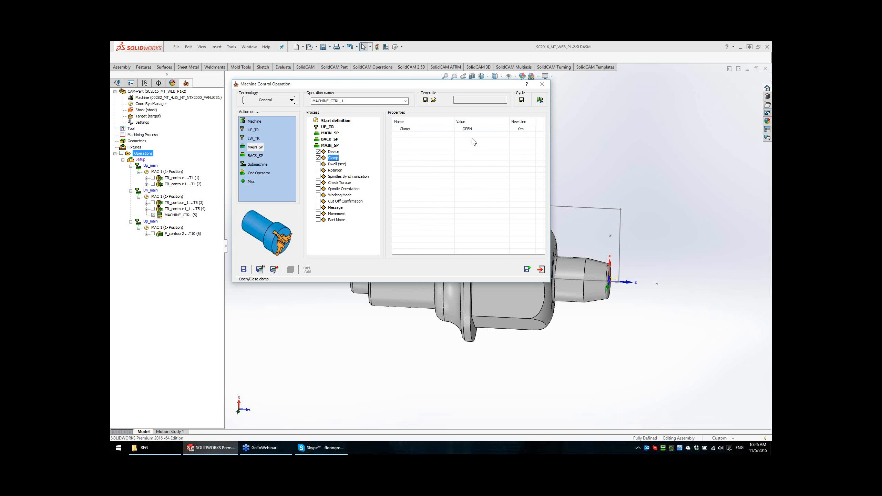
{"action": "double_click", "coordinate": [255, 156]}
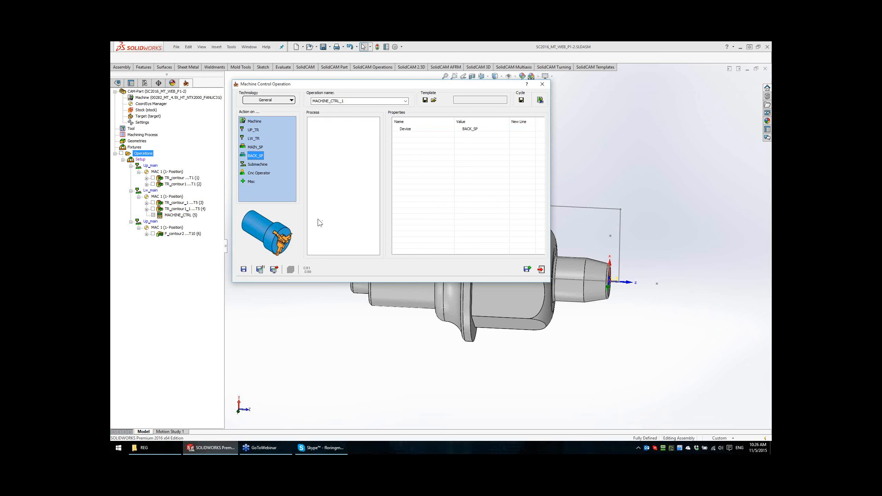
{"action": "left_click", "coordinate": [317, 219]}
{"action": "left_click", "coordinate": [402, 129]}
{"action": "left_click", "coordinate": [412, 129]}
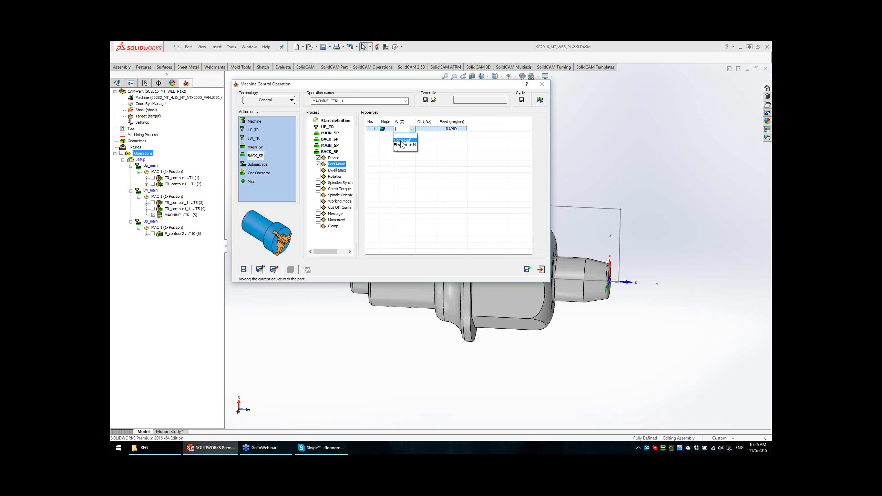
{"action": "left_click", "coordinate": [402, 140]}
Step: Save and close the machine control operation, and launch the machine simulation for all operations
{"action": "left_click", "coordinate": [260, 269]}
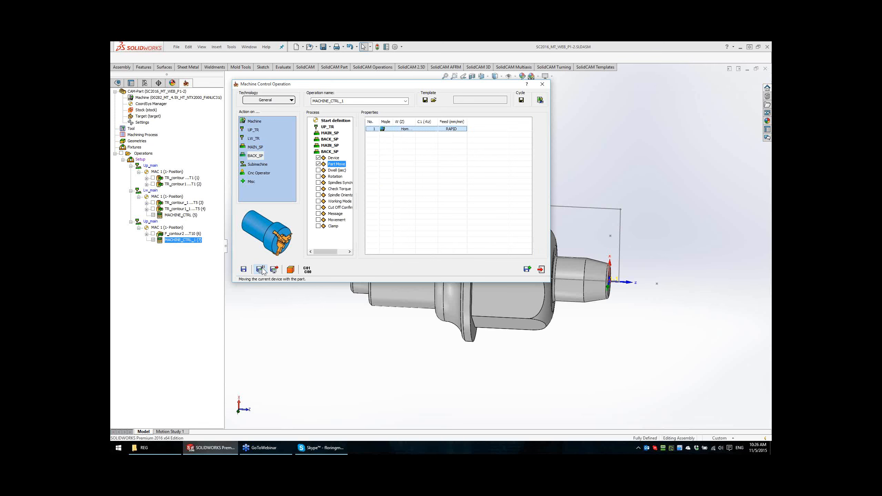
{"action": "left_click", "coordinate": [541, 269]}
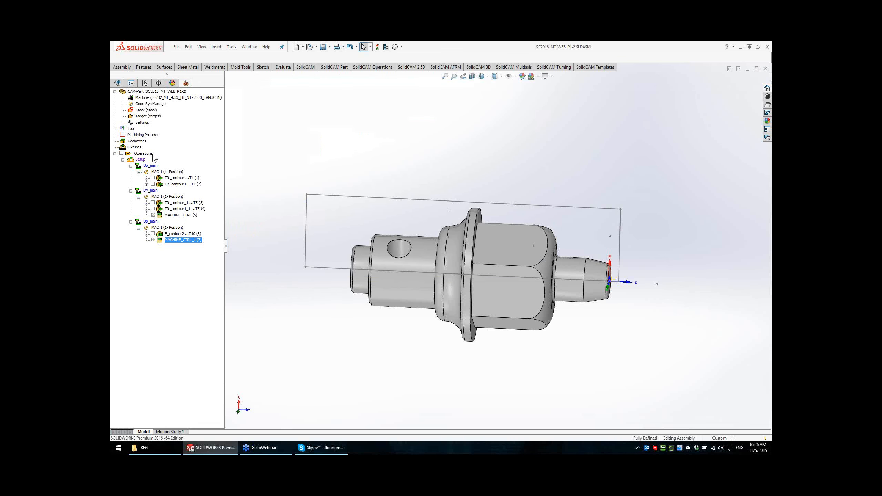
{"action": "right_click", "coordinate": [153, 155]}
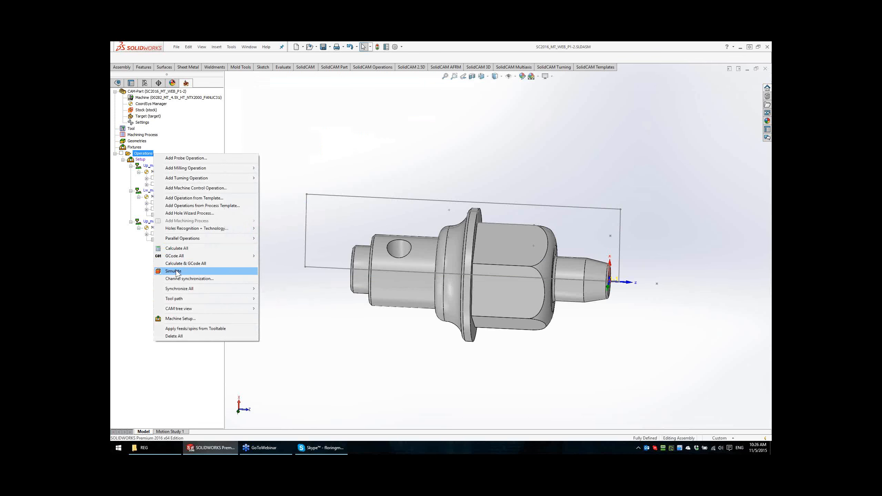
{"action": "left_click", "coordinate": [173, 271]}
{"action": "left_click", "coordinate": [172, 322]}
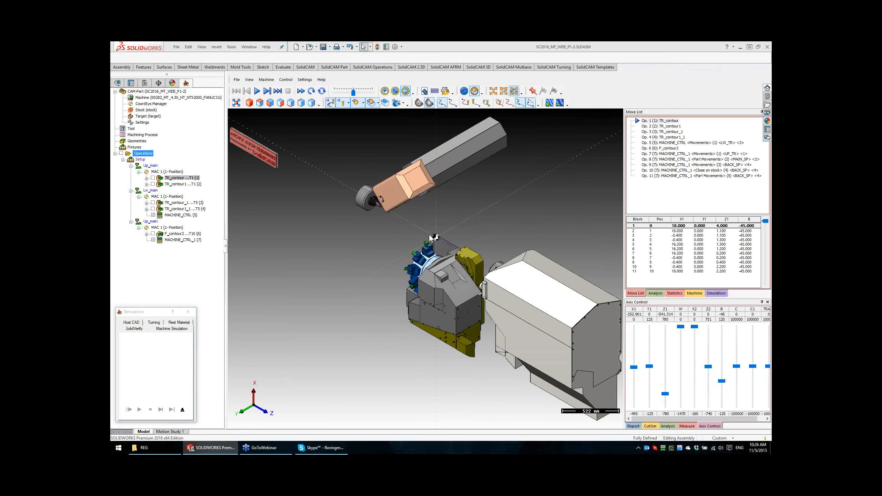
Step: Examine the lower turret's retract movement in the machine simulation by stepping through the MACHINE_CTRL operation's LW_TR blocks
{"action": "middle_click_drag", "start_coordinate": [412, 237], "coordinate": [450, 222]}
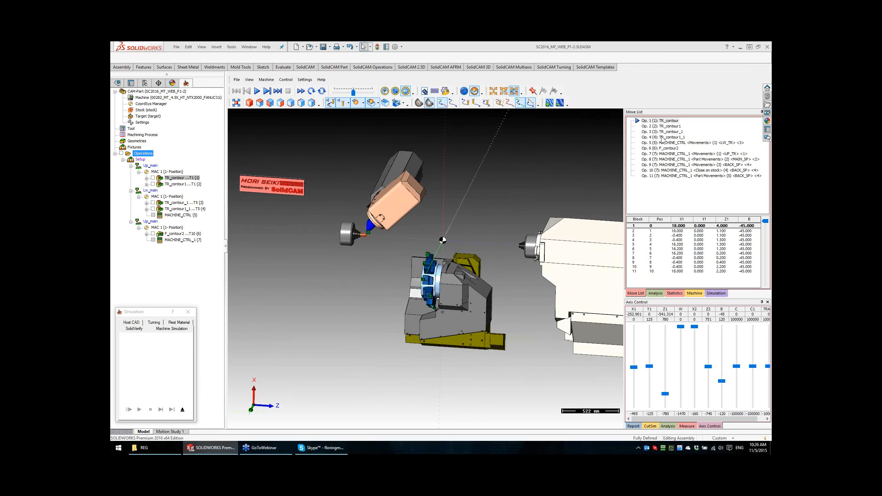
{"action": "left_click", "coordinate": [659, 140]}
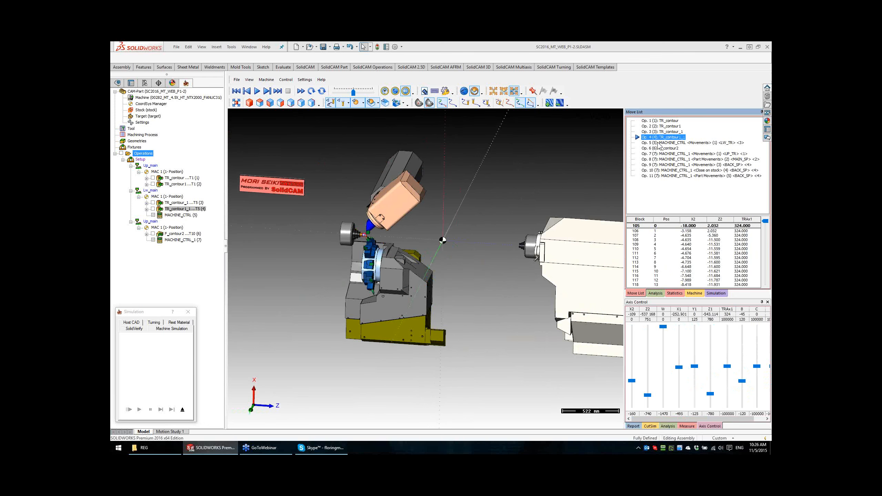
{"action": "left_click", "coordinate": [658, 143]}
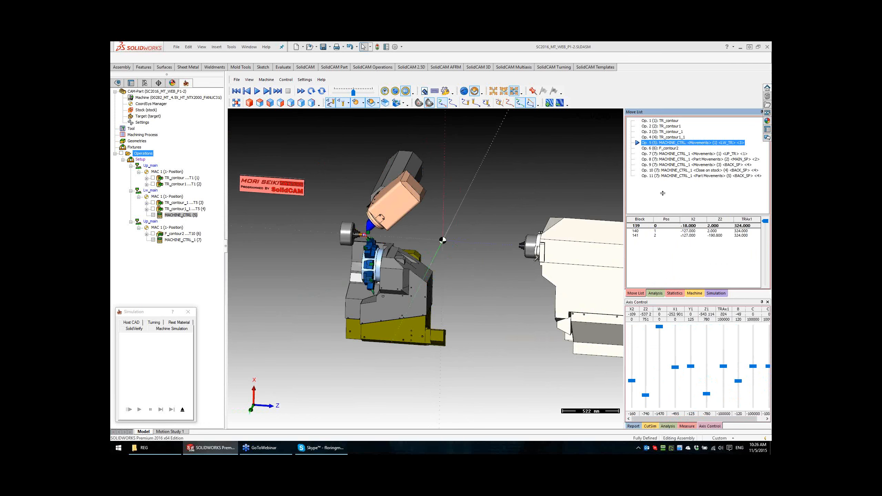
{"action": "scroll", "coordinate": [680, 251], "scroll_direction": "down", "scroll_amount": 2}
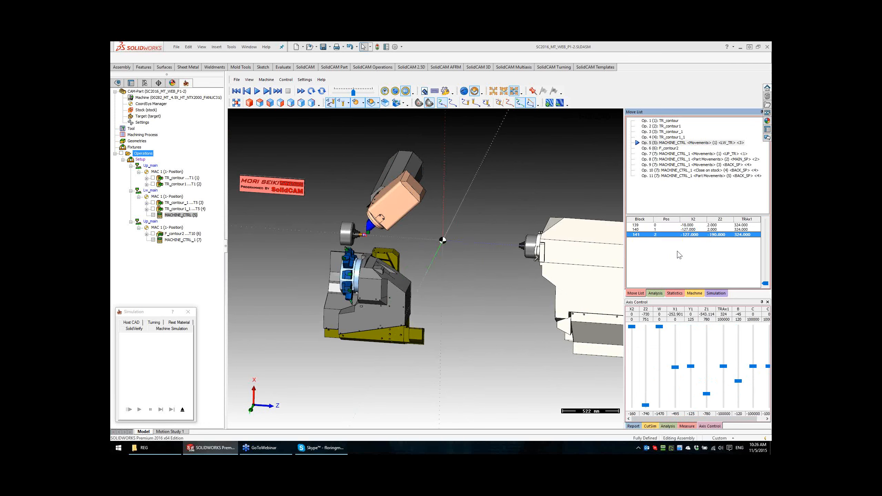
{"action": "scroll", "coordinate": [346, 241], "scroll_direction": "up", "scroll_amount": 5}
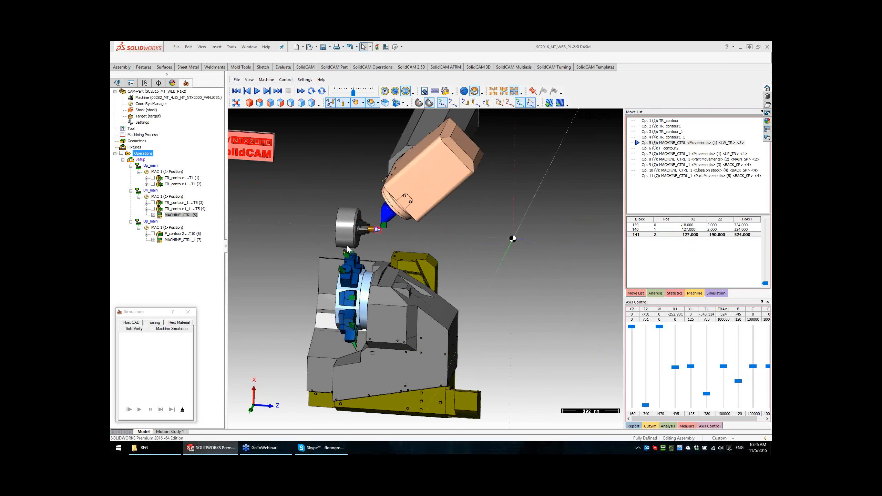
Step: Step through the F_contour2 milling operation in the simulation, up to its last block
{"action": "left_click", "coordinate": [682, 255]}
{"action": "scroll", "coordinate": [682, 256], "scroll_direction": "down", "scroll_amount": 6}
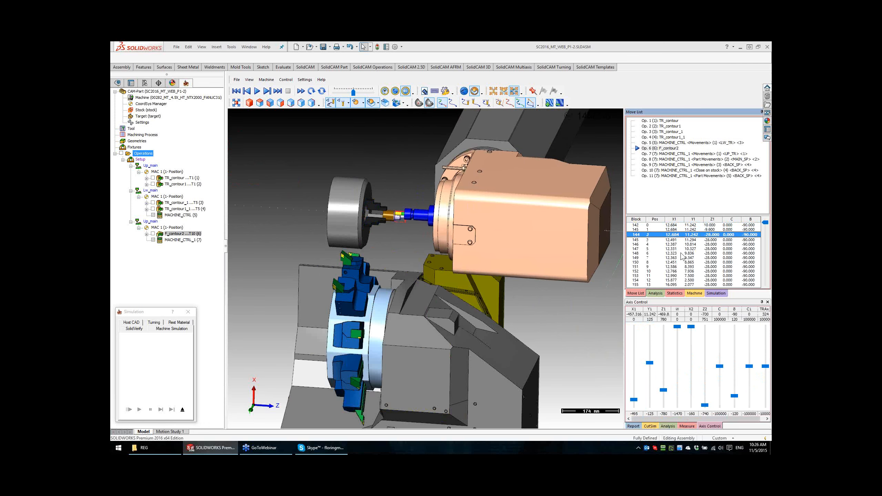
{"action": "scroll", "coordinate": [681, 255], "scroll_direction": "down", "scroll_amount": 1}
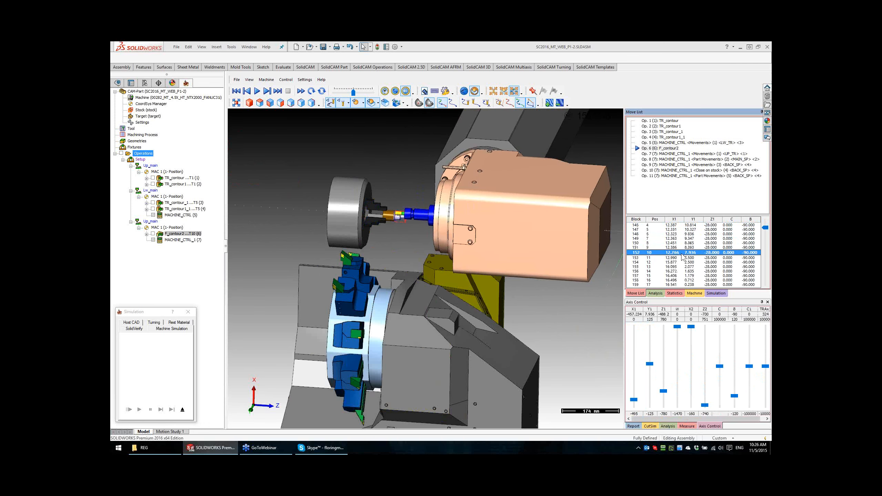
{"action": "left_click_drag", "start_coordinate": [765, 225], "coordinate": [765, 287]}
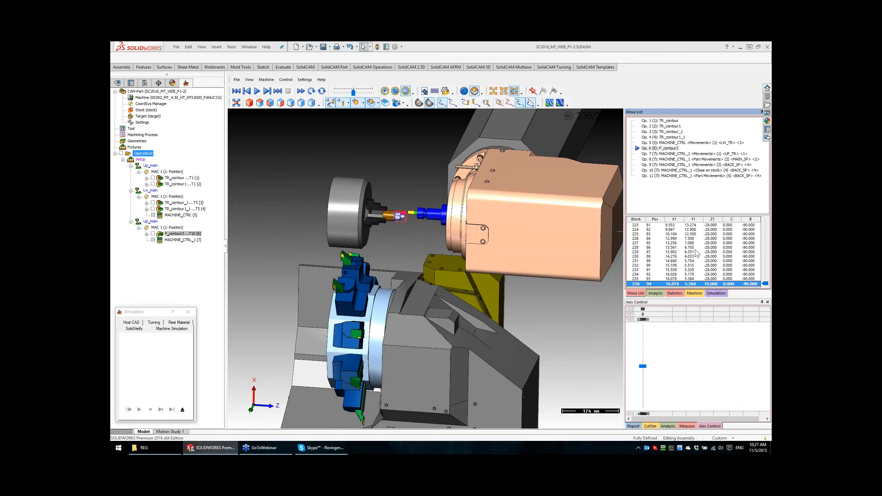
Step: Step through the UP_TR movement blocks of MACHINE_CTRL_1 to check how the upper turret clears the part
{"action": "scroll", "coordinate": [697, 253], "scroll_direction": "down", "scroll_amount": 1}
{"action": "scroll", "coordinate": [696, 254], "scroll_direction": "down", "scroll_amount": 1}
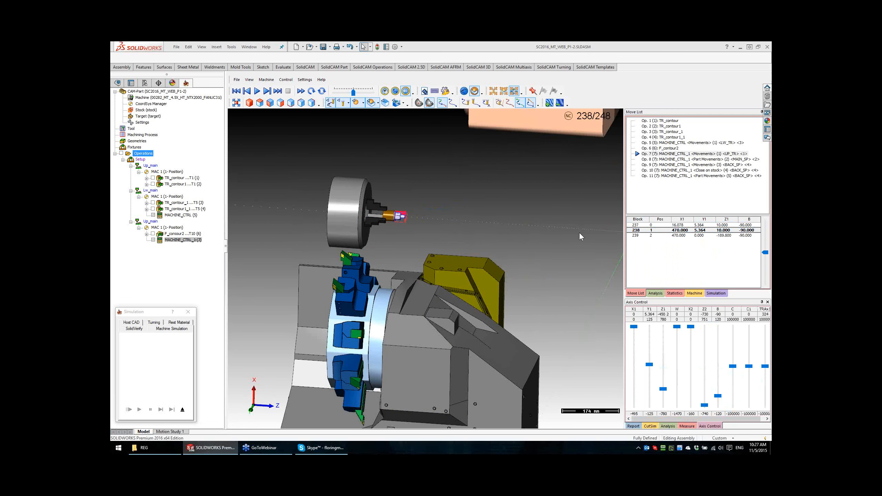
{"action": "scroll", "coordinate": [567, 231], "scroll_direction": "down", "scroll_amount": 4}
{"action": "middle_click_drag", "start_coordinate": [563, 234], "coordinate": [495, 241]}
{"action": "left_click", "coordinate": [674, 253]}
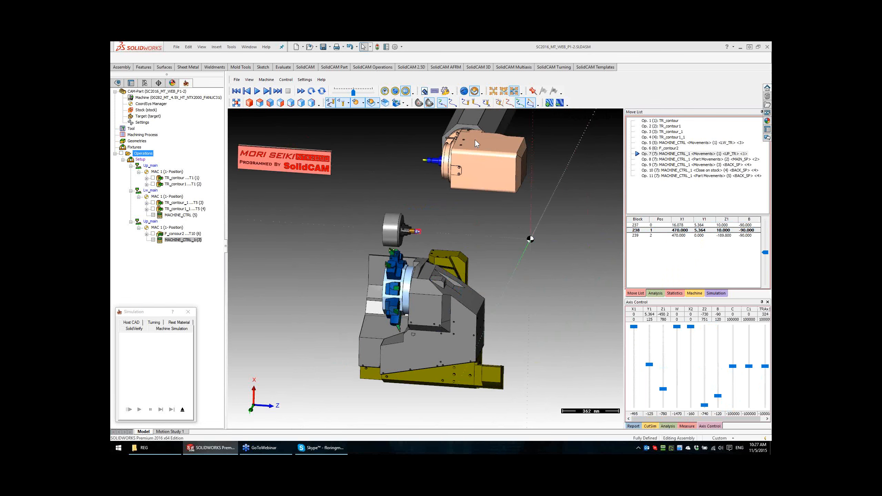
{"action": "left_click", "coordinate": [707, 254]}
{"action": "scroll", "coordinate": [697, 252], "scroll_direction": "down", "scroll_amount": 1}
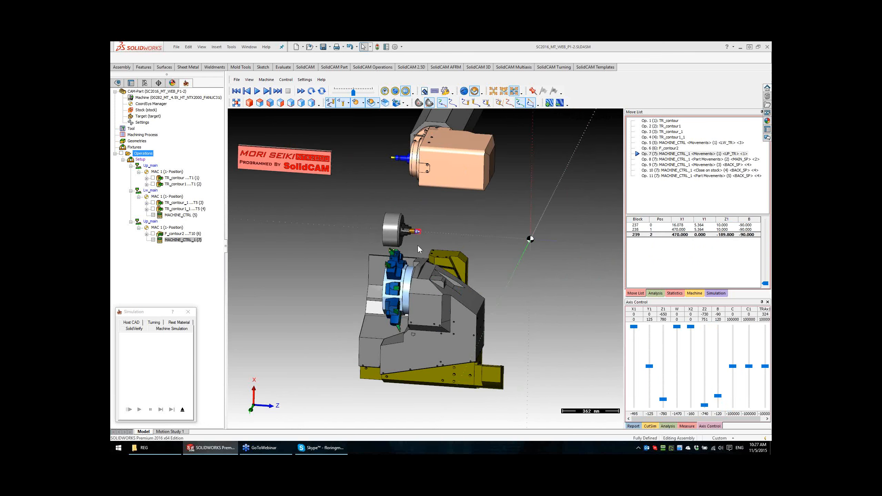
Step: Step through the MAIN_SP part movement blocks of MACHINE_CTRL_1 to check the C axis reset
{"action": "left_click", "coordinate": [675, 258]}
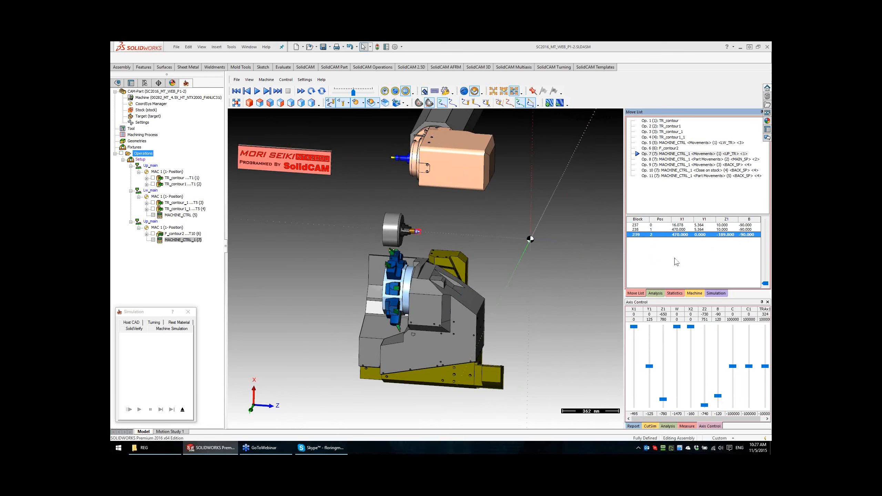
{"action": "scroll", "coordinate": [675, 258], "scroll_direction": "down", "scroll_amount": 1}
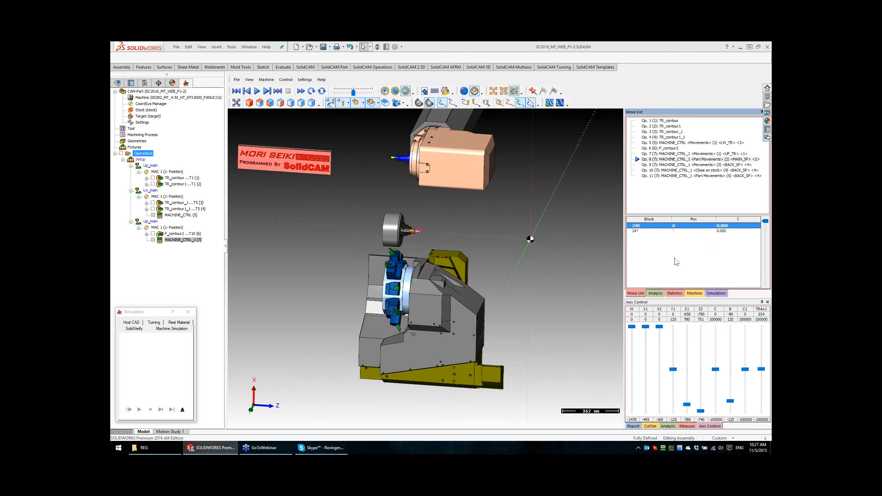
{"action": "scroll", "coordinate": [676, 261], "scroll_direction": "down", "scroll_amount": 1}
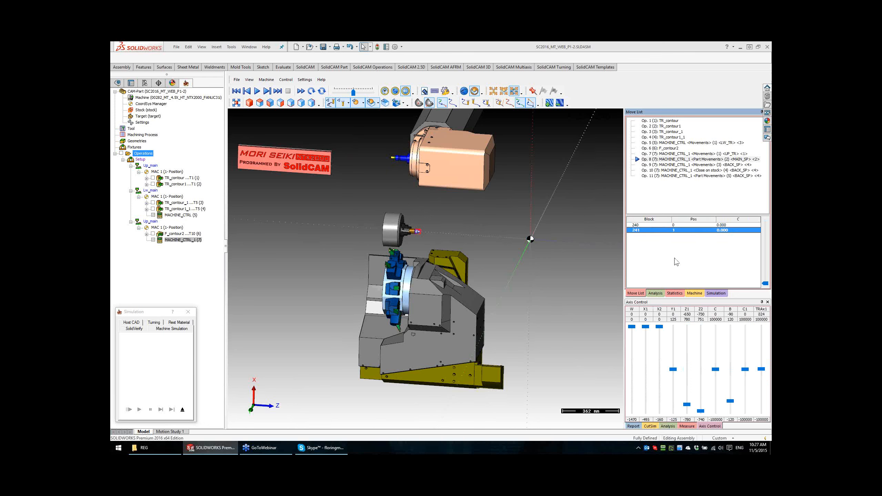
Step: Step through the BACK_SP movement to its last block and inspect close up how the jaws sit around the hexagon
{"action": "scroll", "coordinate": [676, 262], "scroll_direction": "down", "scroll_amount": 2}
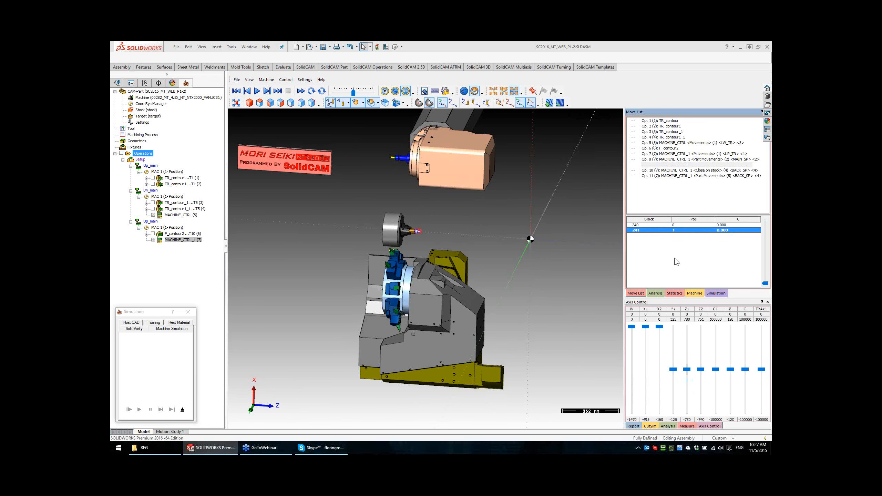
{"action": "scroll", "coordinate": [676, 262], "scroll_direction": "down", "scroll_amount": 1}
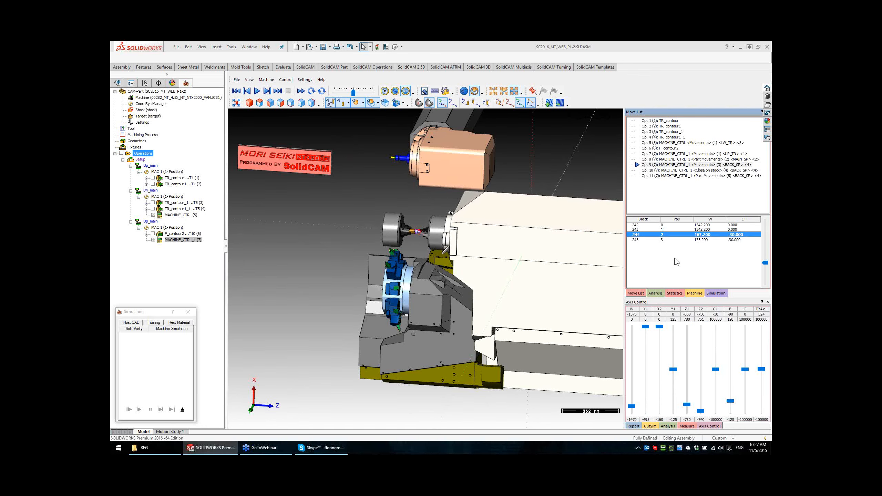
{"action": "middle_click_drag", "start_coordinate": [430, 239], "coordinate": [434, 241]}
{"action": "scroll", "coordinate": [434, 245], "scroll_direction": "up", "scroll_amount": 6}
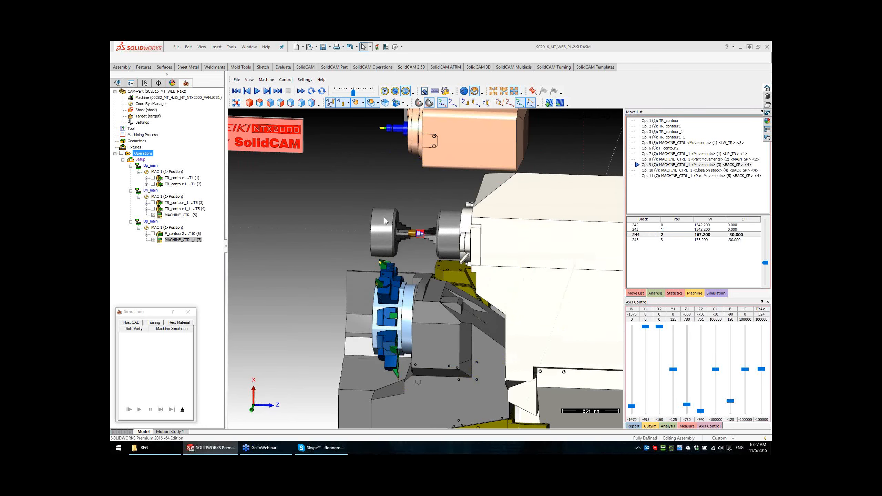
{"action": "left_click", "coordinate": [657, 272]}
{"action": "scroll", "coordinate": [679, 258], "scroll_direction": "down", "scroll_amount": 1}
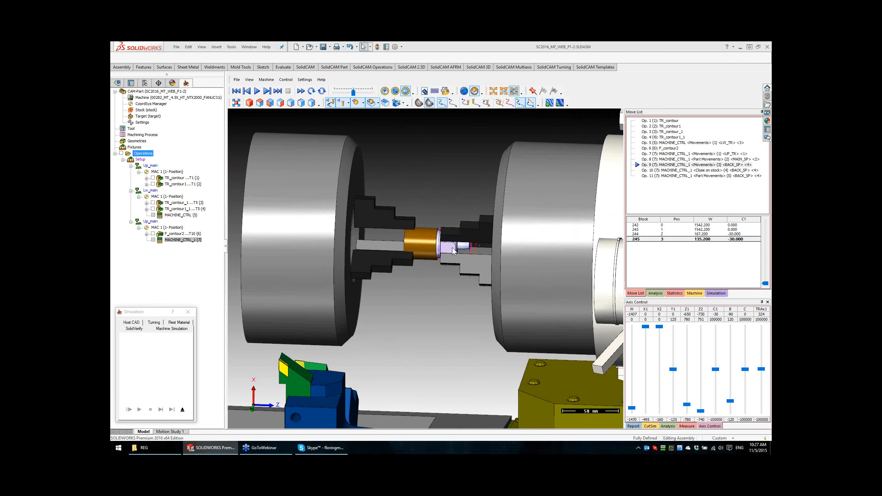
{"action": "middle_click_drag", "start_coordinate": [452, 267], "coordinate": [459, 273]}
{"action": "scroll", "coordinate": [451, 257], "scroll_direction": "up", "scroll_amount": 5}
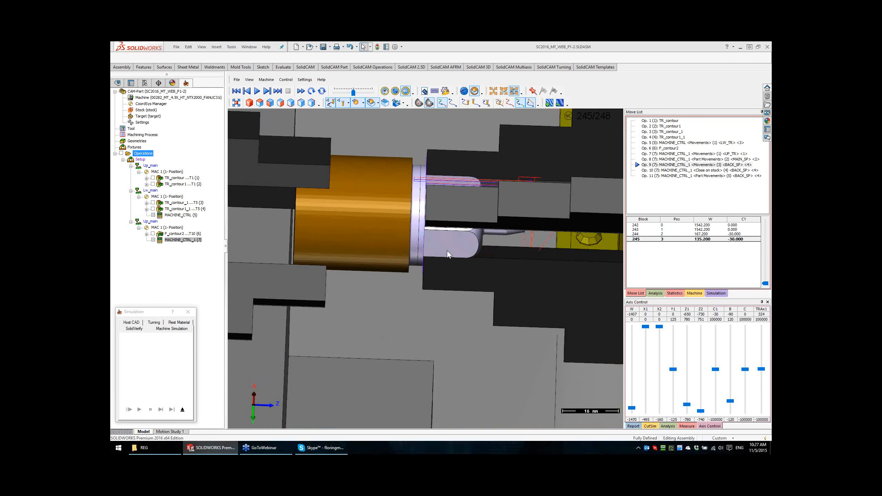
Step: Step through the close-on-stock and final part movement of MACHINE_CTRL_1, inspect the back spindle's retraction with the part, and exit the simulation
{"action": "middle_click_drag", "start_coordinate": [453, 240], "coordinate": [449, 177]}
{"action": "scroll", "coordinate": [449, 178], "scroll_direction": "down", "scroll_amount": 7}
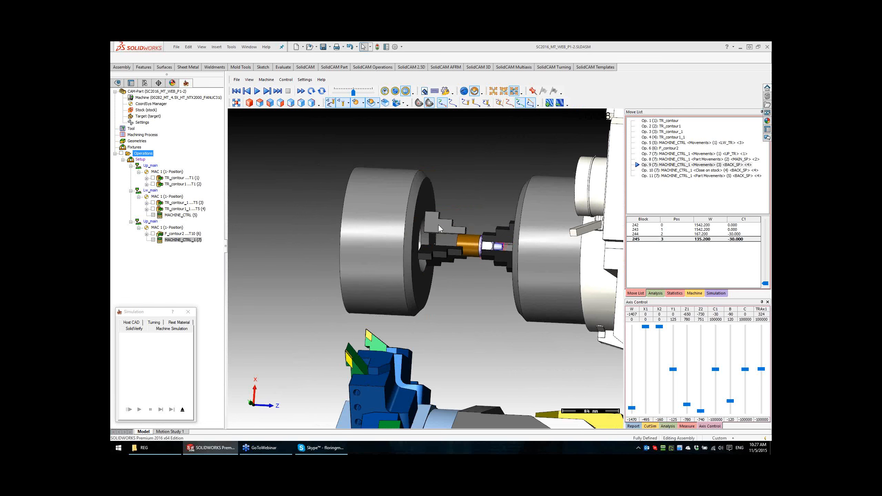
{"action": "scroll", "coordinate": [412, 204], "scroll_direction": "up", "scroll_amount": 1}
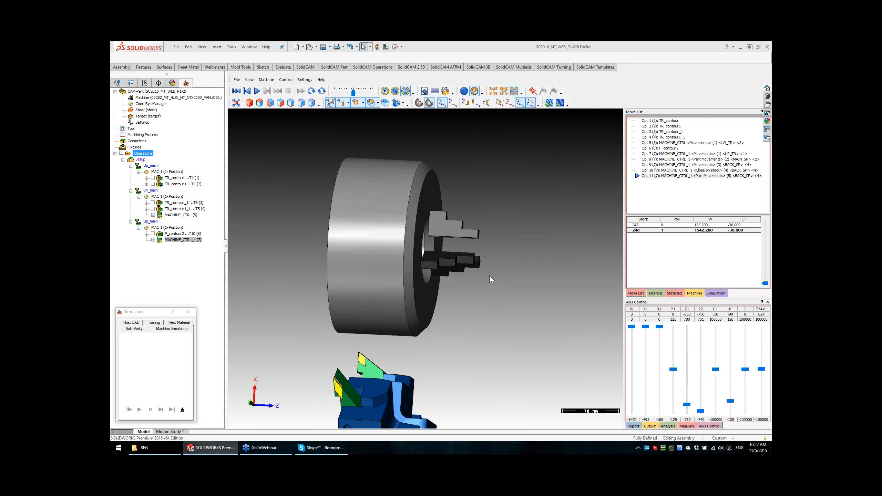
{"action": "scroll", "coordinate": [490, 276], "scroll_direction": "down", "scroll_amount": 6}
{"action": "middle_click_drag", "start_coordinate": [563, 288], "coordinate": [423, 249]}
{"action": "scroll", "coordinate": [423, 248], "scroll_direction": "down", "scroll_amount": 4}
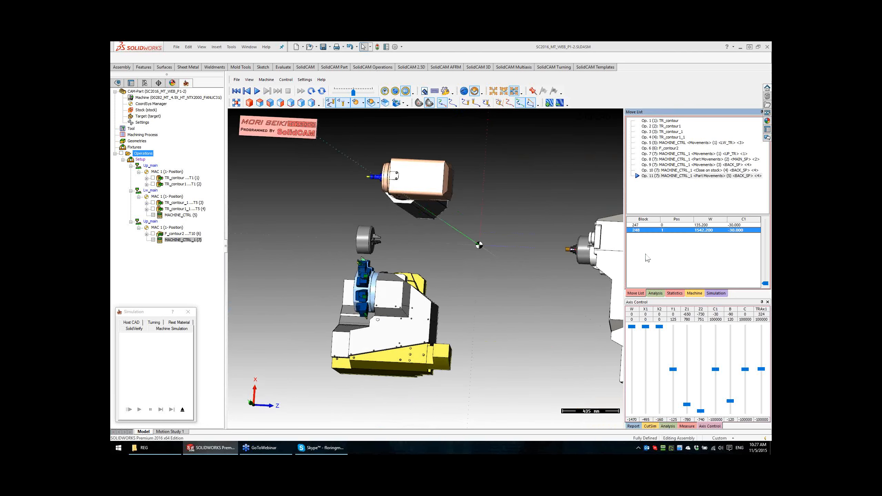
{"action": "middle_click_drag", "start_coordinate": [525, 267], "coordinate": [558, 276]}
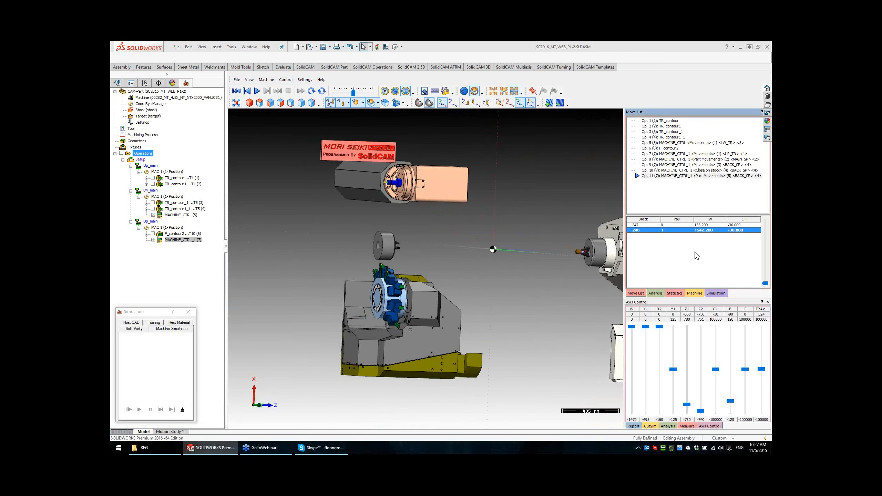
{"action": "left_click", "coordinate": [183, 409]}
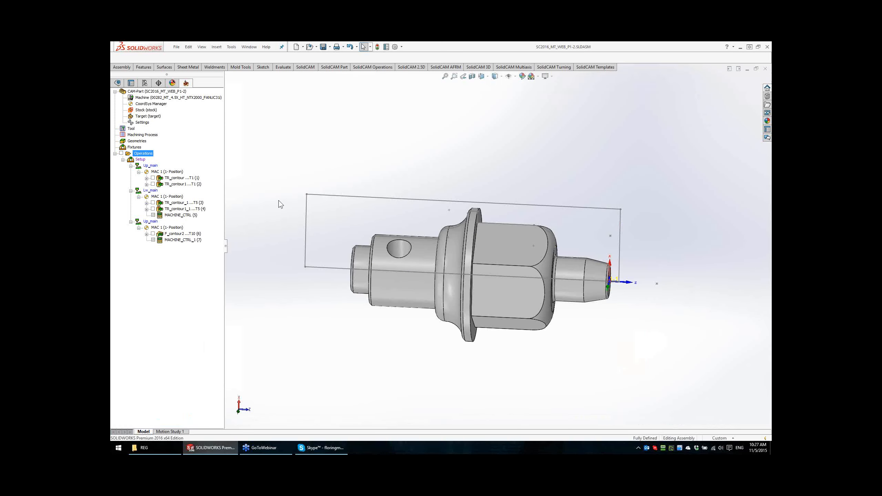
Step: Add a turning operation after MACHINE_CTRL_1 and assign it to the Lw_back submachine
{"action": "left_click", "coordinate": [175, 241]}
{"action": "right_click", "coordinate": [174, 243]}
{"action": "mouse_move", "coordinate": [249, 123]}
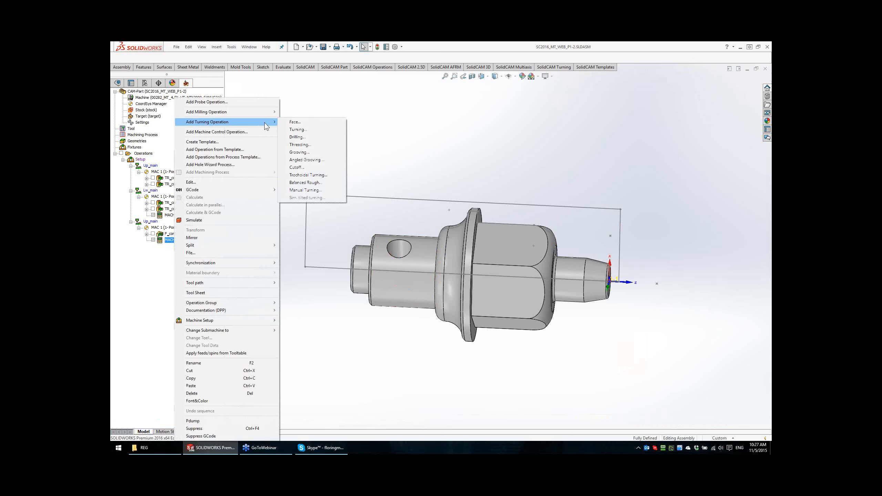
{"action": "left_click", "coordinate": [295, 129]}
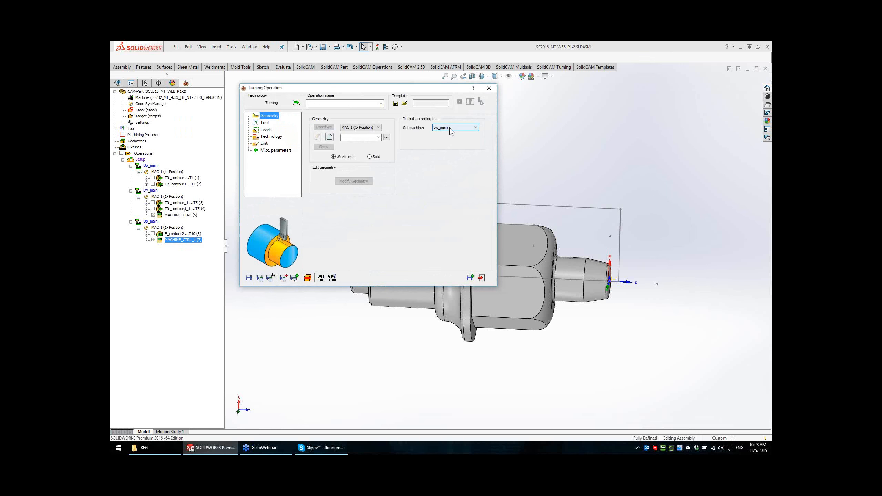
{"action": "left_click", "coordinate": [449, 127]}
{"action": "left_click", "coordinate": [449, 139]}
{"action": "left_click", "coordinate": [448, 128]}
{"action": "left_click", "coordinate": [445, 147]}
Step: Start a new wireframe geometry chain at the back end face, following the chamfer, small cylinder, shoulder, second chamfer and cross-hole cylinder
{"action": "mouse_move", "coordinate": [406, 258]}
{"action": "middle_mouse_down"}
{"action": "mouse_move", "coordinate": [388, 232]}
{"action": "mouse_move", "coordinate": [411, 239]}
{"action": "mouse_move", "coordinate": [430, 257]}
{"action": "middle_mouse_up"}
{"action": "left_click", "coordinate": [362, 272]}
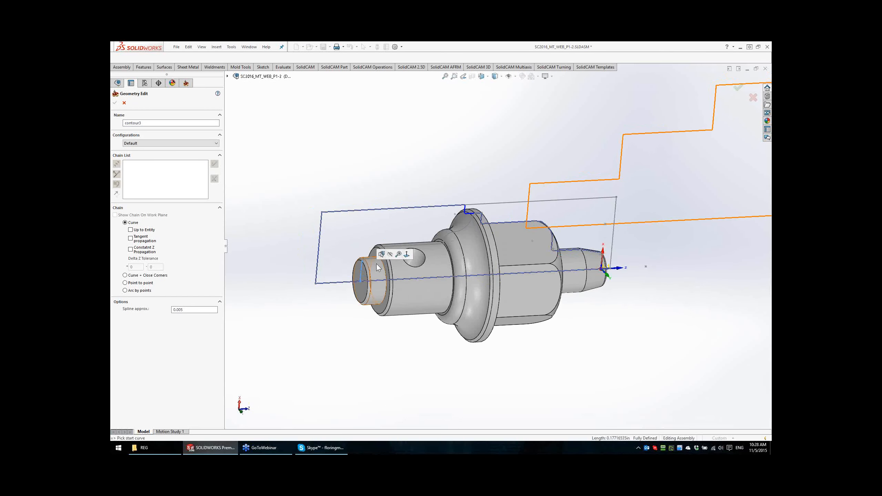
{"action": "scroll", "coordinate": [391, 237], "scroll_direction": "down", "scroll_amount": 5}
{"action": "left_click", "coordinate": [438, 235]}
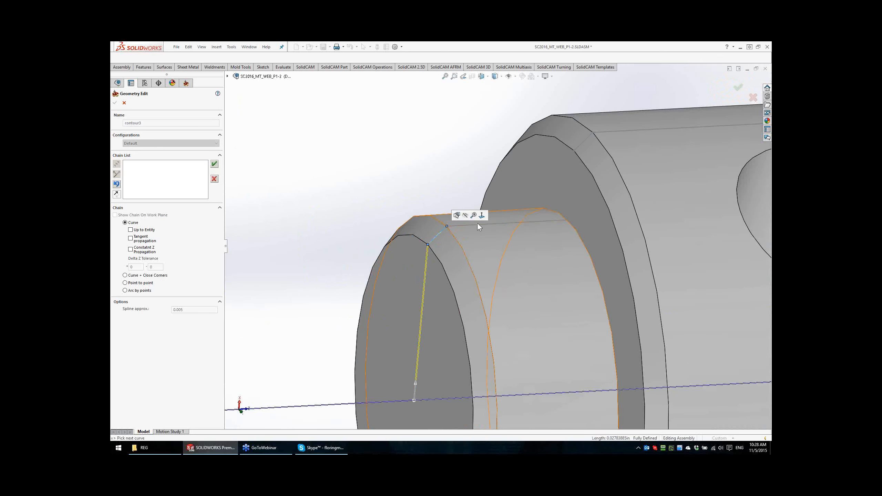
{"action": "left_click", "coordinate": [481, 225]}
{"action": "left_click", "coordinate": [572, 172]}
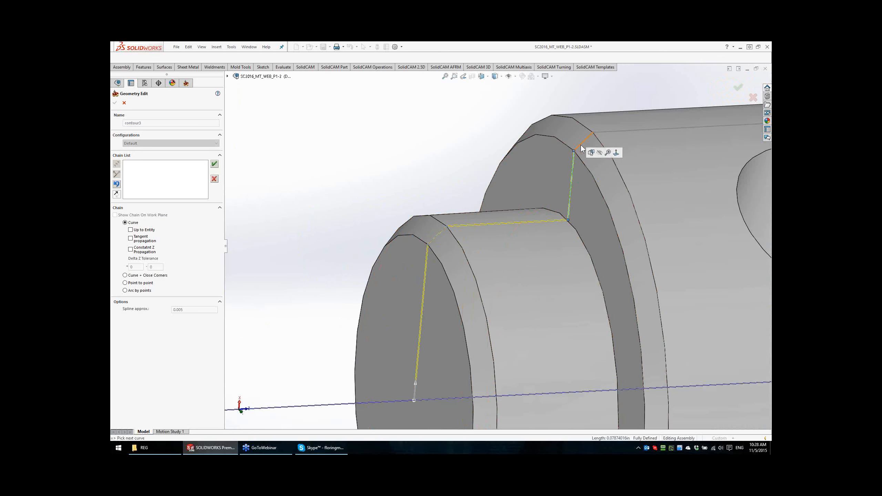
{"action": "left_click", "coordinate": [580, 145]}
{"action": "left_click", "coordinate": [621, 131]}
Step: Continue the chain over the short shoulder and both blend arcs to the flange chamfer, and accept it as geometry contour3
{"action": "scroll", "coordinate": [712, 142], "scroll_direction": "up", "scroll_amount": 5}
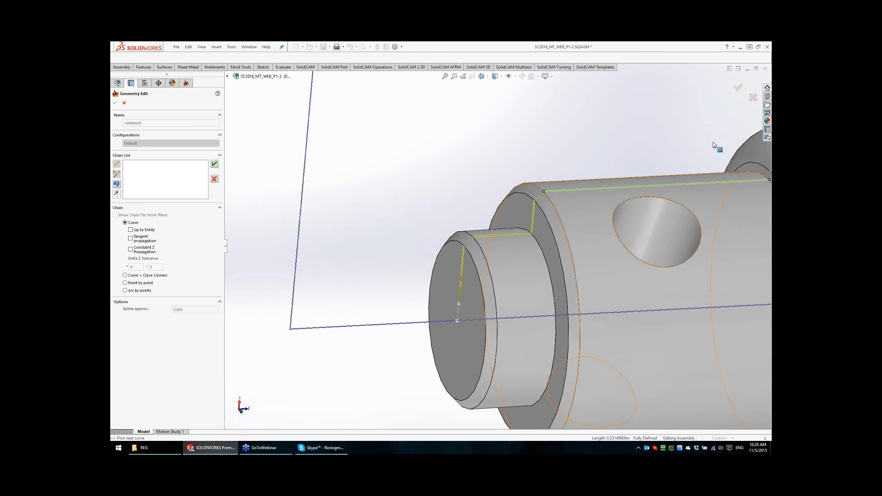
{"action": "scroll", "coordinate": [675, 190], "scroll_direction": "down", "scroll_amount": 6}
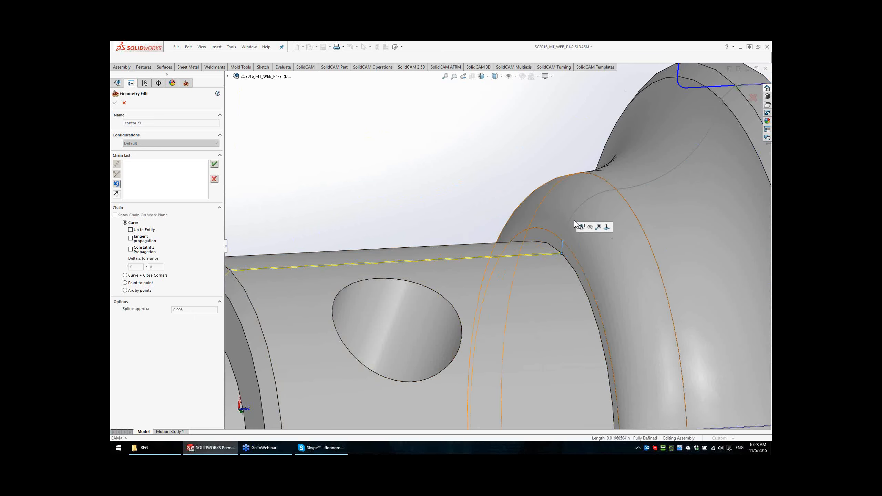
{"action": "left_click", "coordinate": [575, 210]}
{"action": "left_click", "coordinate": [679, 165]}
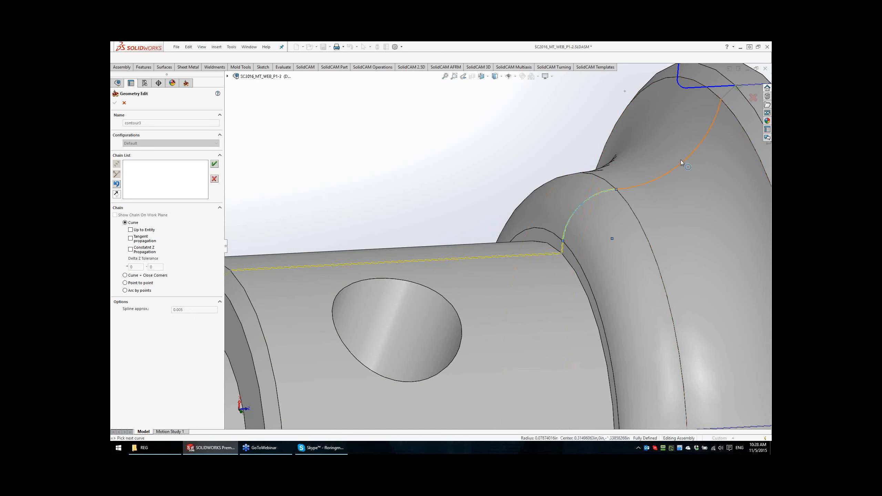
{"action": "left_click", "coordinate": [729, 91]}
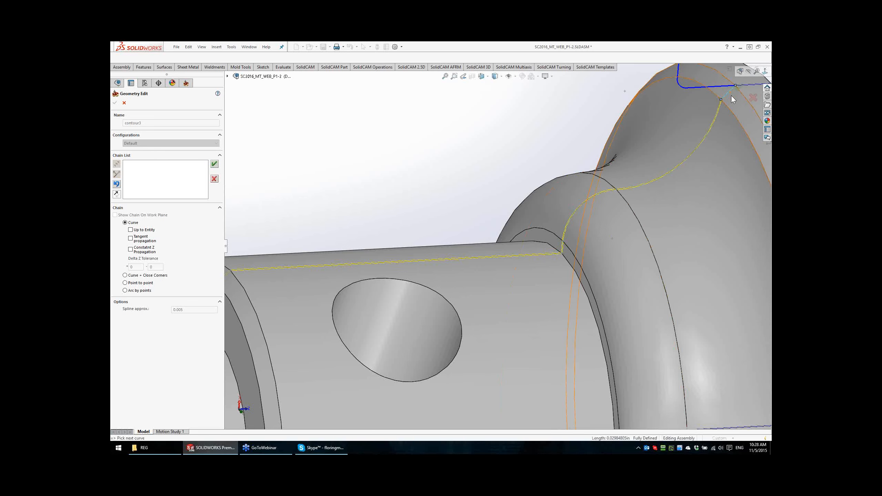
{"action": "scroll", "coordinate": [731, 95], "scroll_direction": "up", "scroll_amount": 4}
{"action": "scroll", "coordinate": [648, 170], "scroll_direction": "down", "scroll_amount": 3}
{"action": "scroll", "coordinate": [648, 169], "scroll_direction": "down", "scroll_amount": 3}
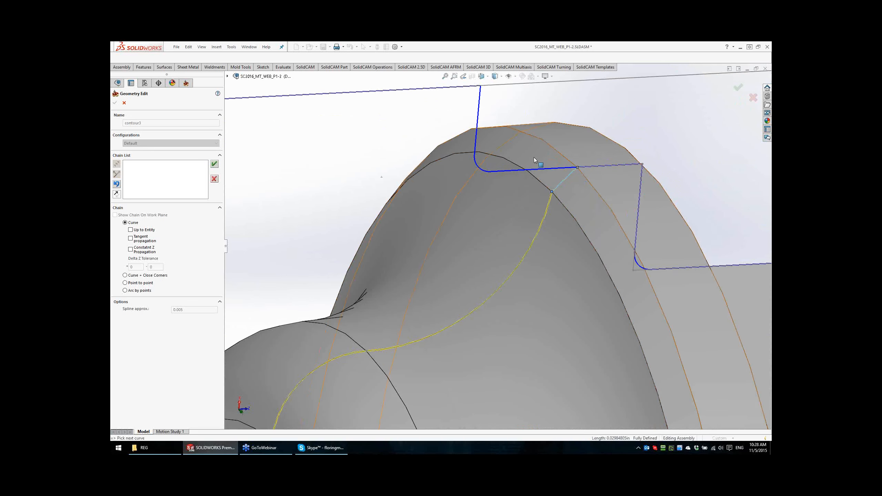
{"action": "left_click", "coordinate": [214, 164]}
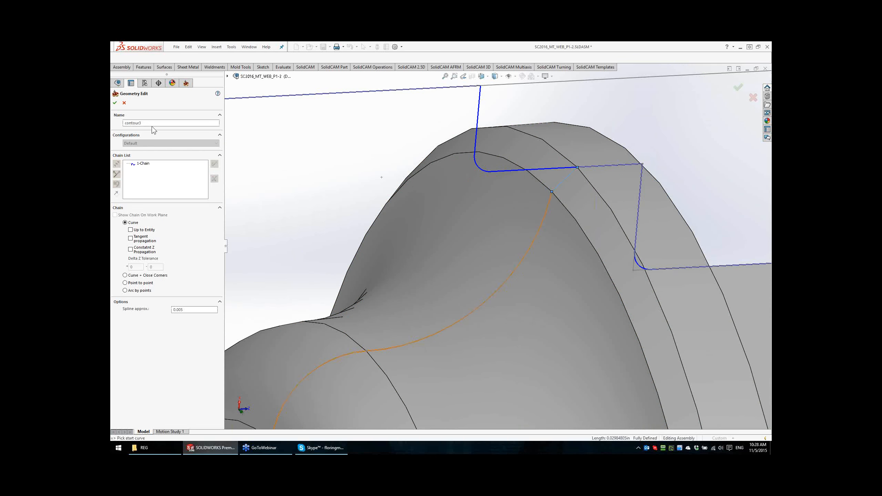
{"action": "left_click", "coordinate": [115, 102]}
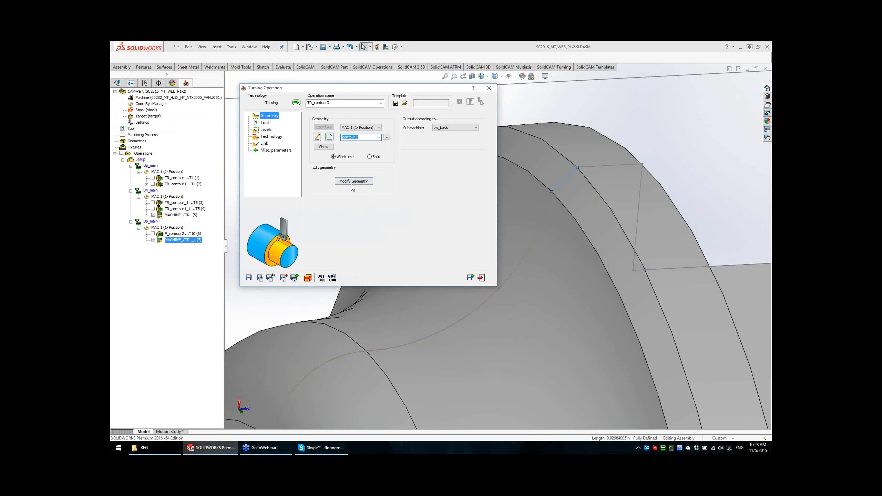
Step: Modify the contour3 geometry so that its end also extends automatically to the stock
{"action": "left_click", "coordinate": [347, 181]}
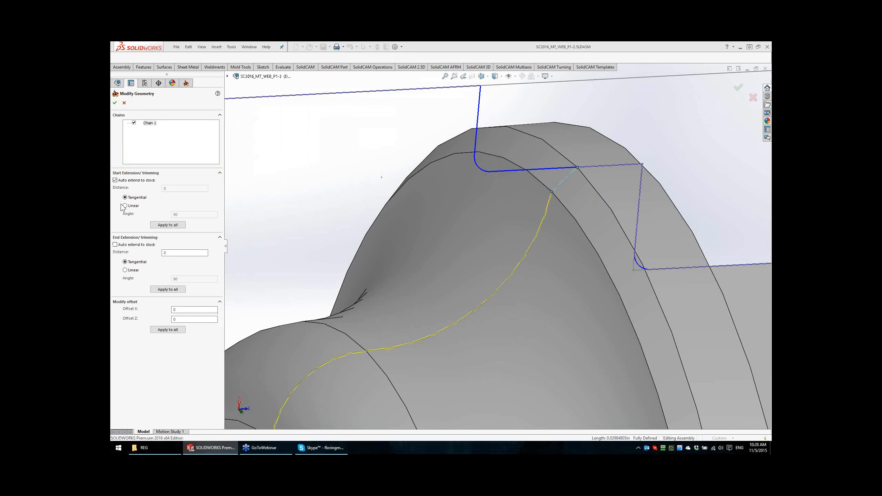
{"action": "left_click", "coordinate": [115, 244]}
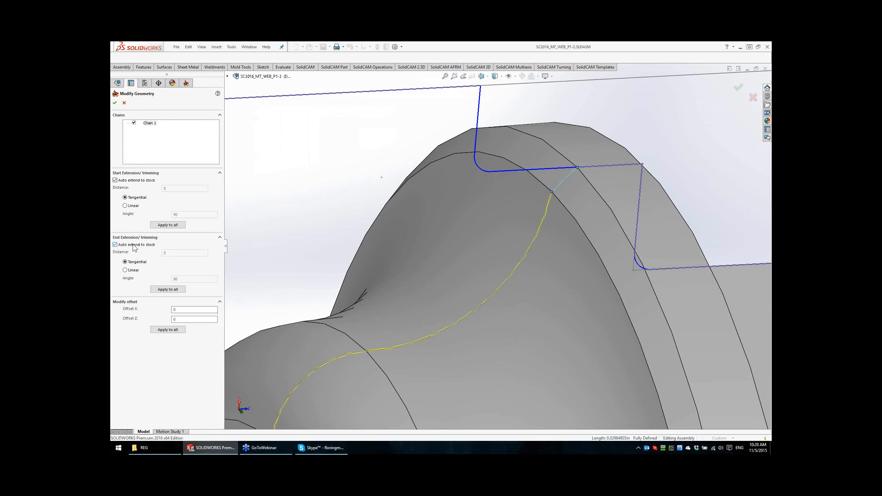
{"action": "left_click", "coordinate": [115, 103]}
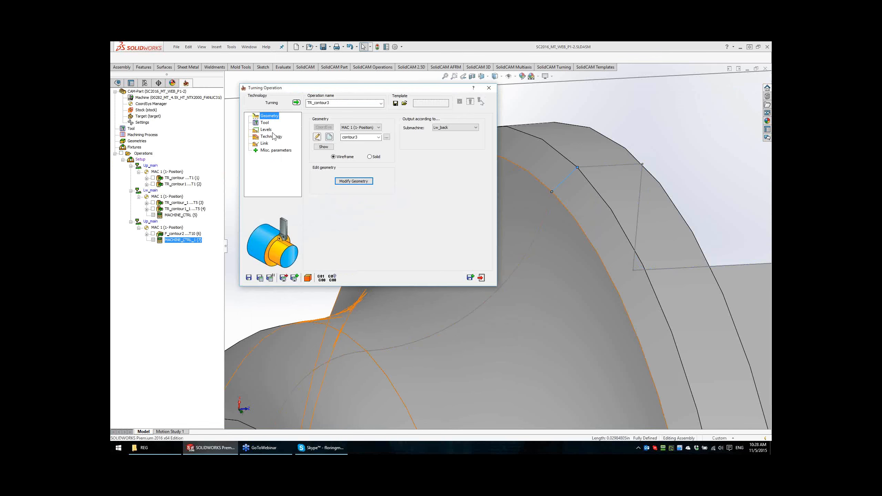
Step: Open the tool choice for the operation and inspect the lower turret's tool mounting, indexing the TRAx1 axis to -72
{"action": "left_click", "coordinate": [264, 123]}
{"action": "left_click", "coordinate": [357, 238]}
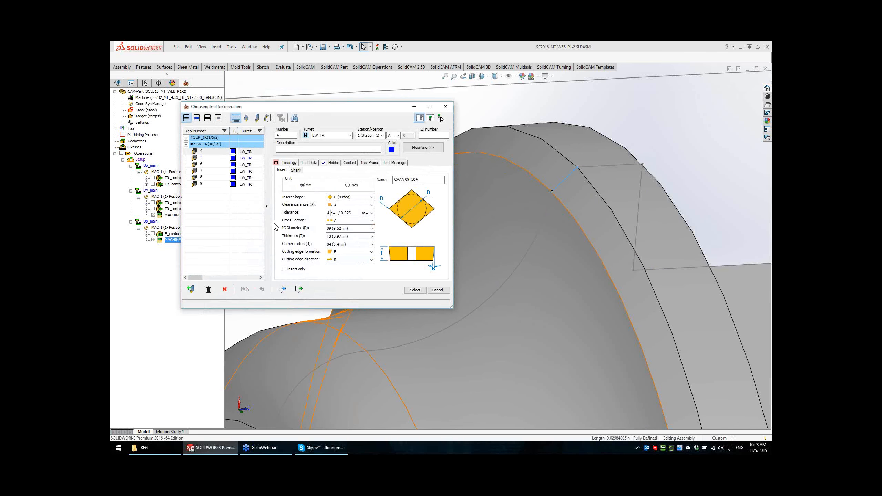
{"action": "left_click", "coordinate": [426, 149]}
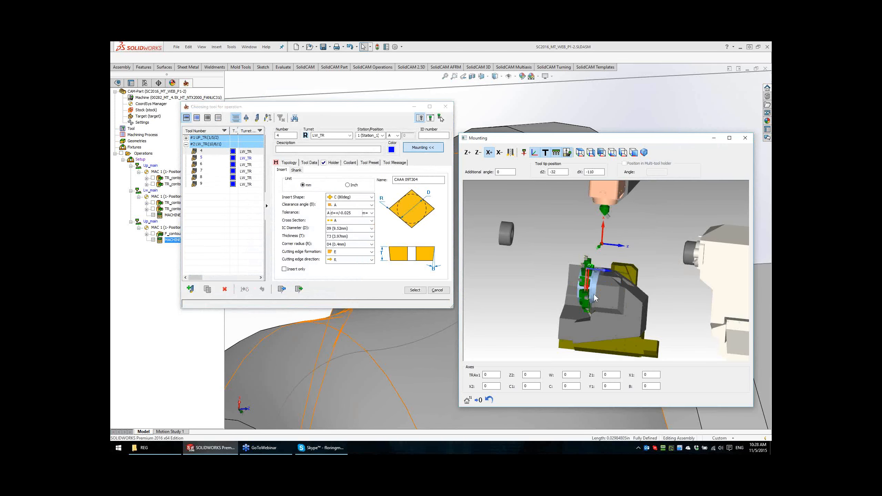
{"action": "middle_click_drag", "start_coordinate": [632, 286], "coordinate": [622, 308]}
{"action": "scroll", "coordinate": [620, 309], "scroll_direction": "up", "scroll_amount": 6}
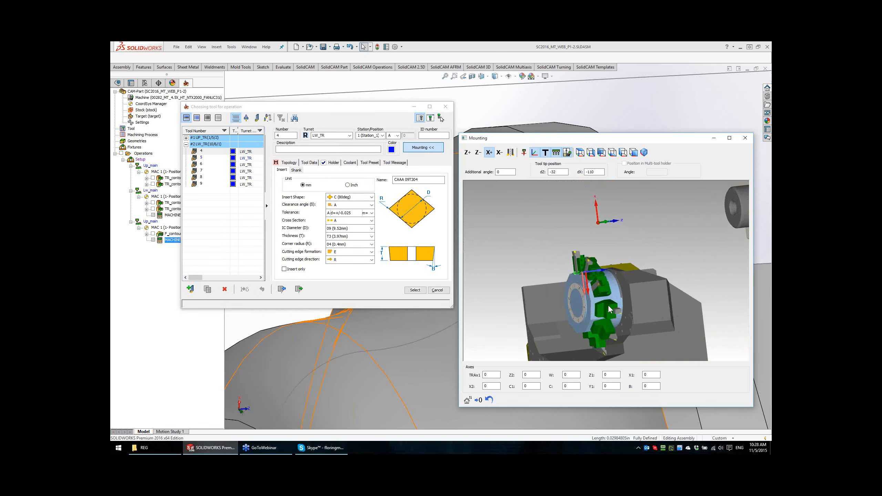
{"action": "middle_click_drag", "start_coordinate": [620, 314], "coordinate": [608, 298]}
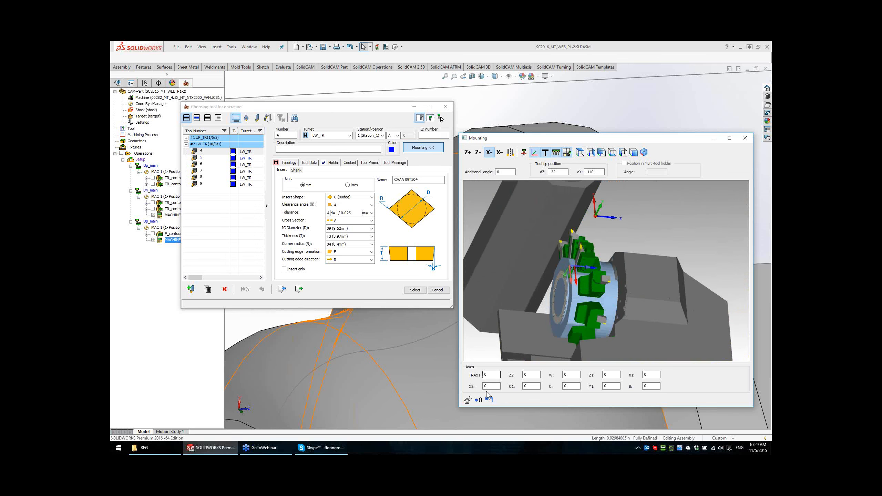
{"action": "left_click", "coordinate": [495, 375]}
{"action": "scroll", "coordinate": [495, 375], "scroll_direction": "down", "scroll_amount": 1}
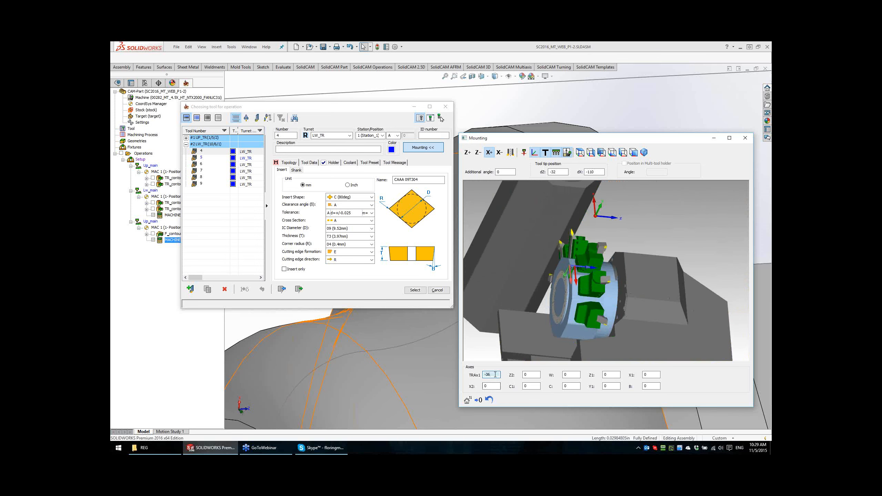
{"action": "scroll", "coordinate": [495, 374], "scroll_direction": "down", "scroll_amount": 1}
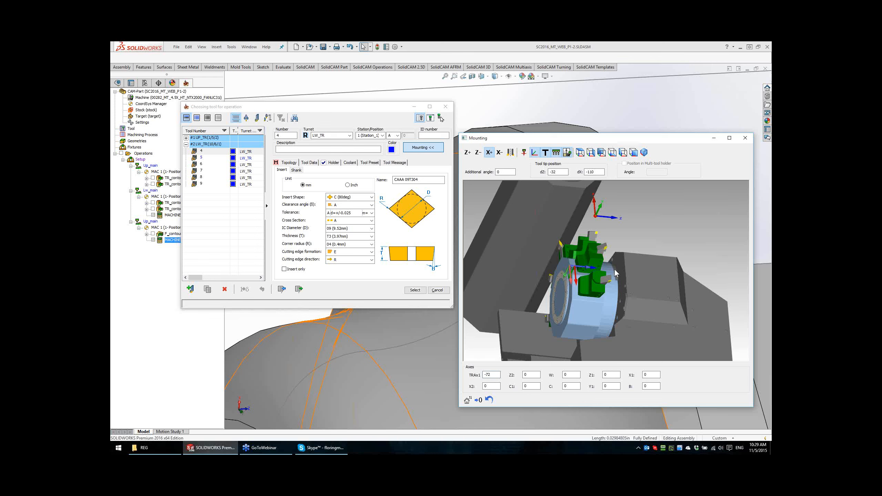
{"action": "middle_click_drag", "start_coordinate": [627, 247], "coordinate": [552, 321]}
{"action": "scroll", "coordinate": [586, 292], "scroll_direction": "up", "scroll_amount": 2}
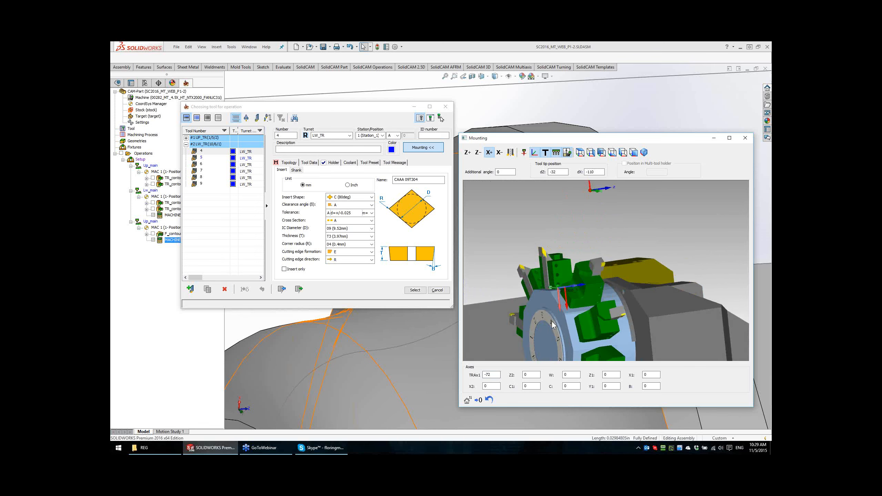
Step: Compare the insert and mounting of tools 6 and 7 on LW_TR, and select tool 7 for the operation
{"action": "left_click", "coordinate": [208, 165]}
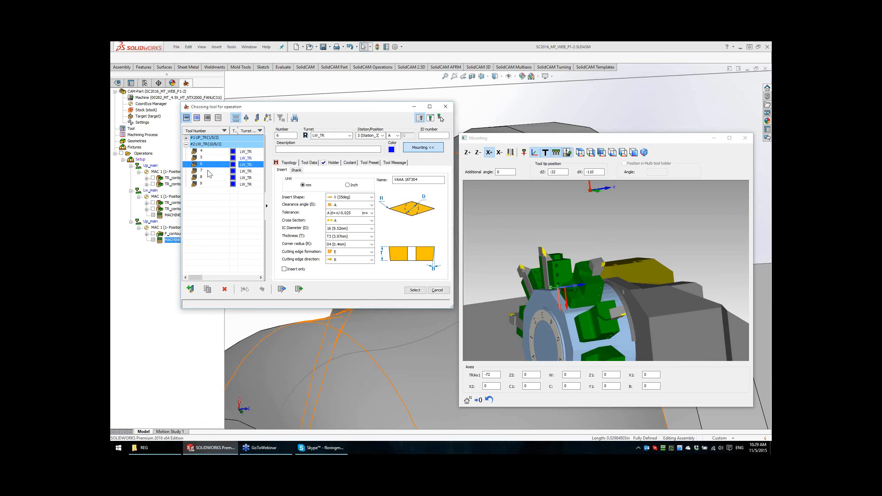
{"action": "left_click", "coordinate": [208, 171]}
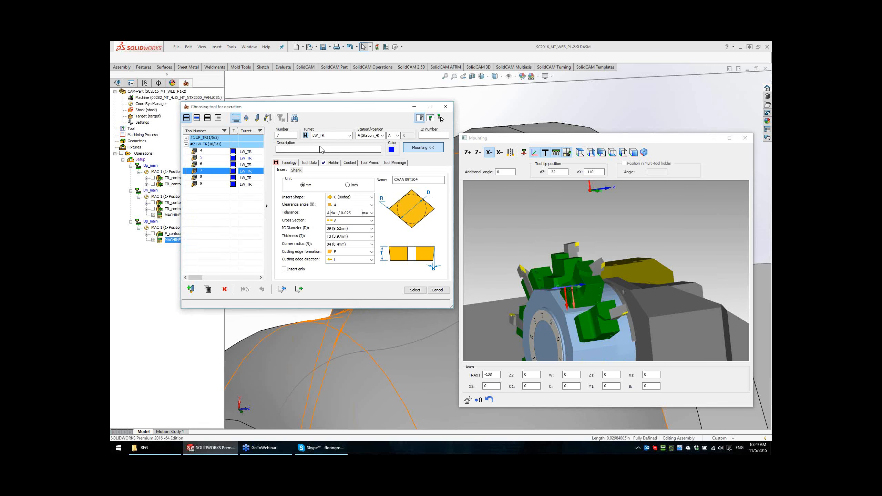
{"action": "left_click", "coordinate": [561, 265]}
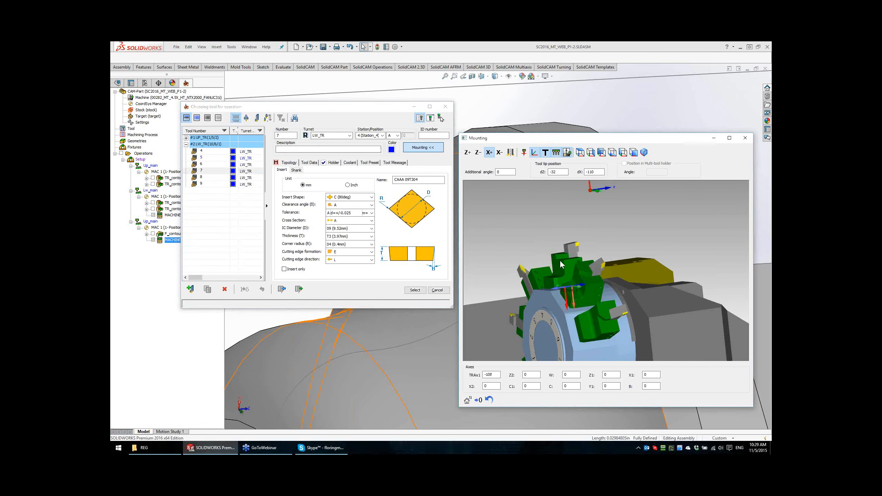
{"action": "left_click", "coordinate": [415, 290]}
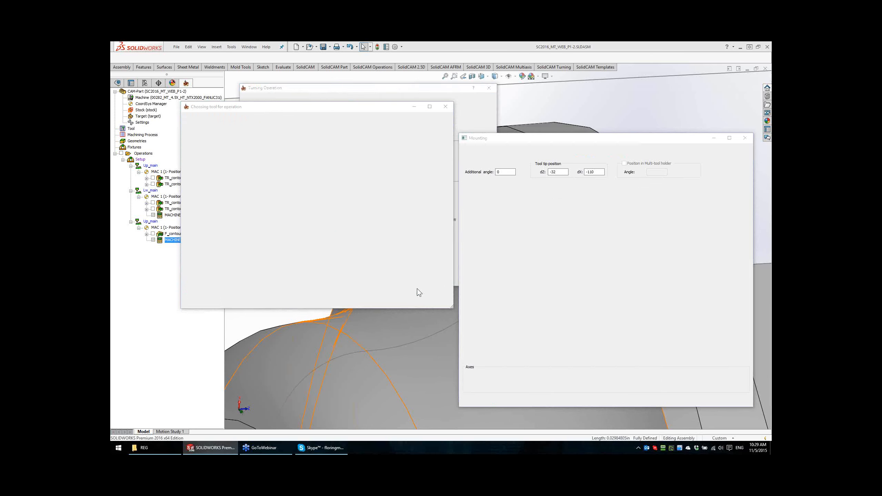
Step: Keep the Rough work type, save and calculate TR_contour3, and create a copy of the operation
{"action": "left_click", "coordinate": [271, 136]}
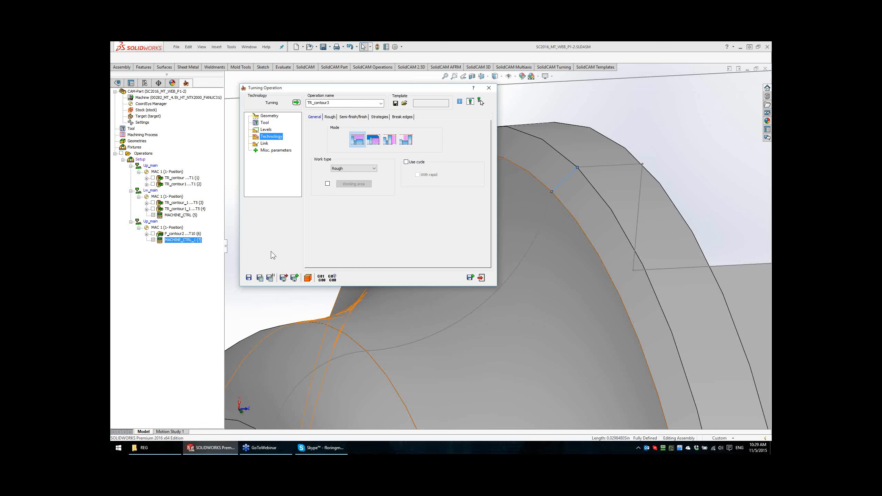
{"action": "left_click", "coordinate": [260, 278]}
{"action": "left_click", "coordinate": [471, 277]}
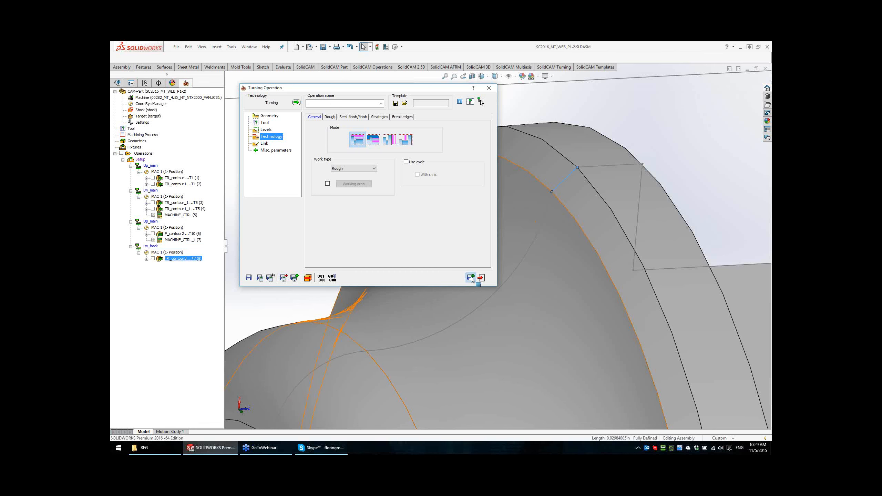
Step: Check the lower-turret mounting of tool 8 on LW_TR and select that tool for TR_contour3_1
{"action": "left_click", "coordinate": [264, 123]}
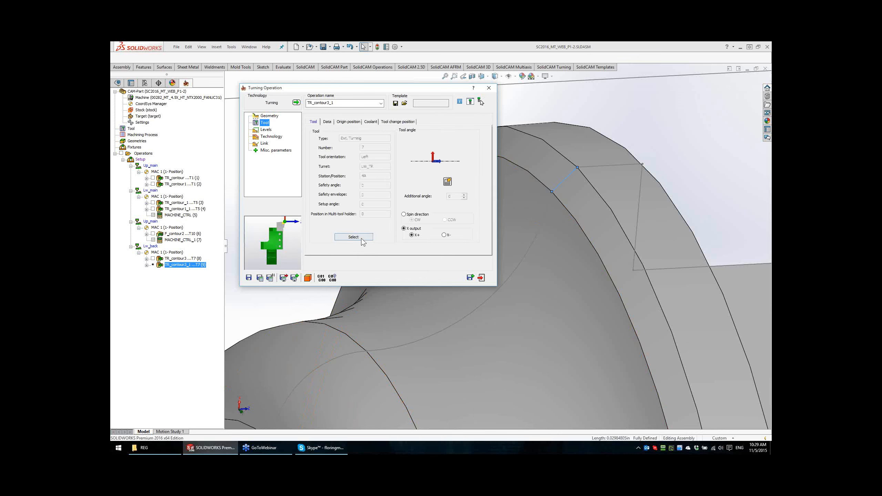
{"action": "left_click", "coordinate": [362, 239]}
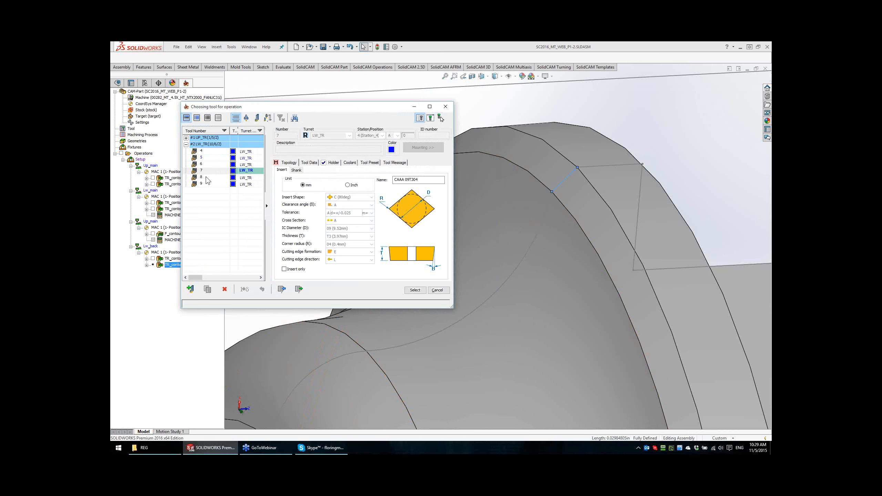
{"action": "left_click", "coordinate": [208, 177]}
{"action": "left_click", "coordinate": [419, 149]}
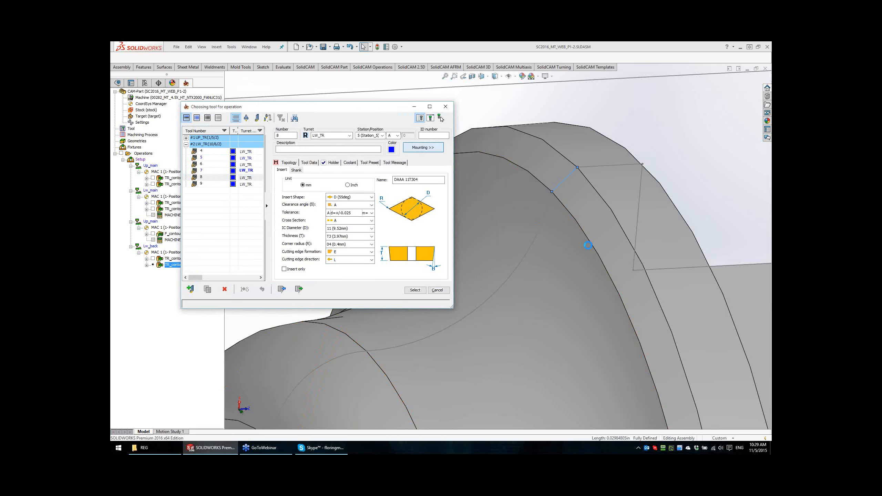
{"action": "mouse_move", "coordinate": [610, 290]}
{"action": "middle_mouse_down"}
{"action": "mouse_move", "coordinate": [616, 301]}
{"action": "mouse_move", "coordinate": [619, 289]}
{"action": "middle_mouse_up"}
{"action": "scroll", "coordinate": [565, 251], "scroll_direction": "up", "scroll_amount": 8}
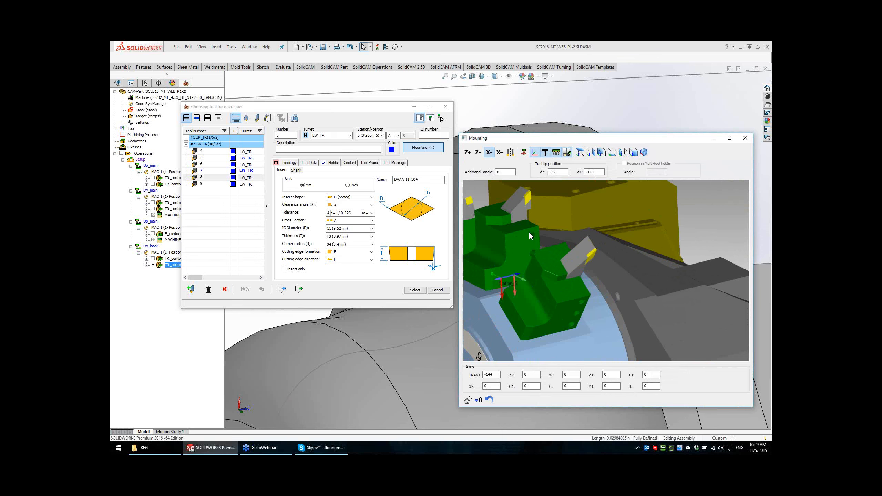
{"action": "middle_click_drag", "start_coordinate": [549, 239], "coordinate": [643, 265], "text": "ctrl"}
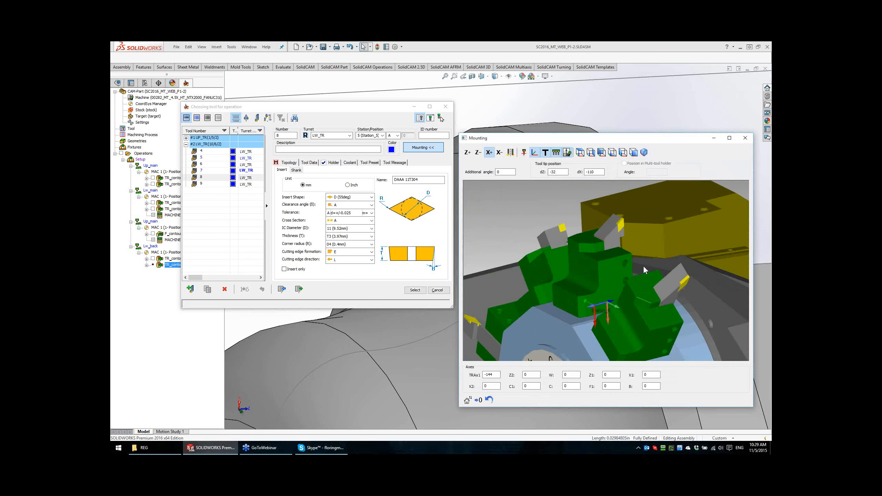
{"action": "left_click", "coordinate": [417, 291]}
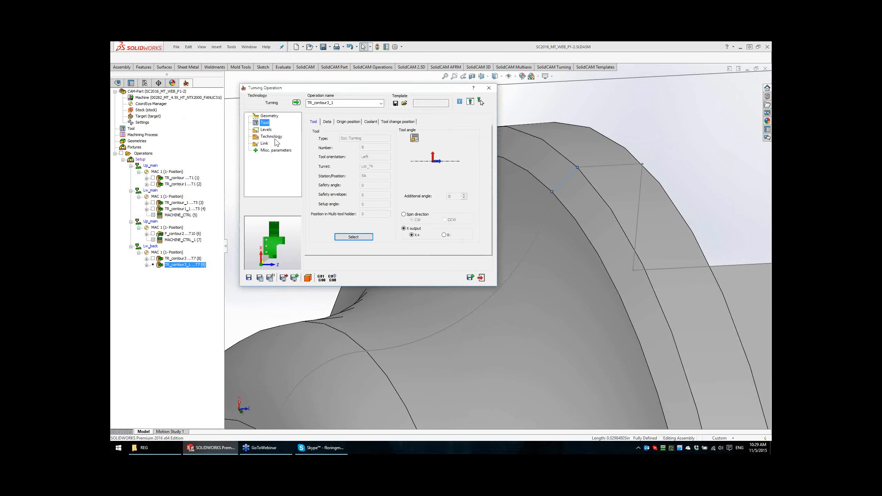
Step: Set the work type of TR_contour3_1 to Finish only, save and calculate the operation, and close it
{"action": "left_click", "coordinate": [271, 136]}
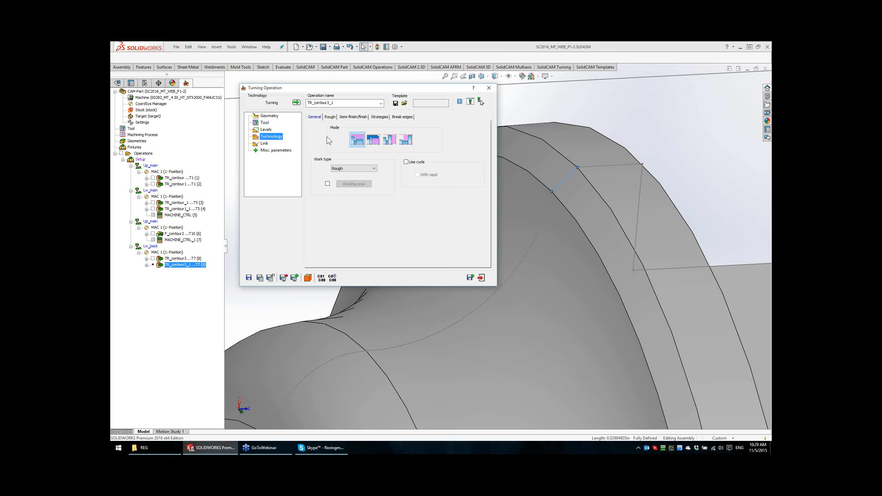
{"action": "left_click", "coordinate": [348, 168]}
{"action": "left_click", "coordinate": [348, 179]}
{"action": "left_click", "coordinate": [260, 278]}
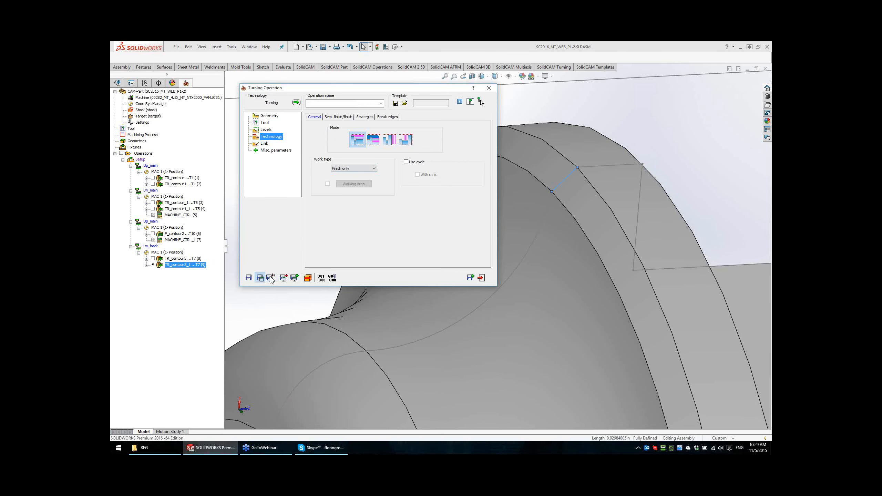
{"action": "left_click", "coordinate": [482, 278]}
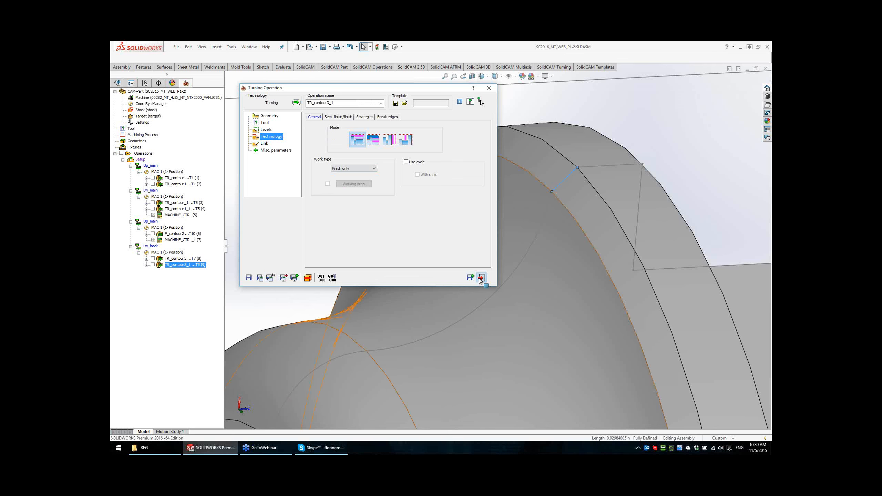
Step: Add a drilling operation after TR_contour3_1 in the operation list
{"action": "scroll", "coordinate": [583, 316], "scroll_direction": "up", "scroll_amount": 6}
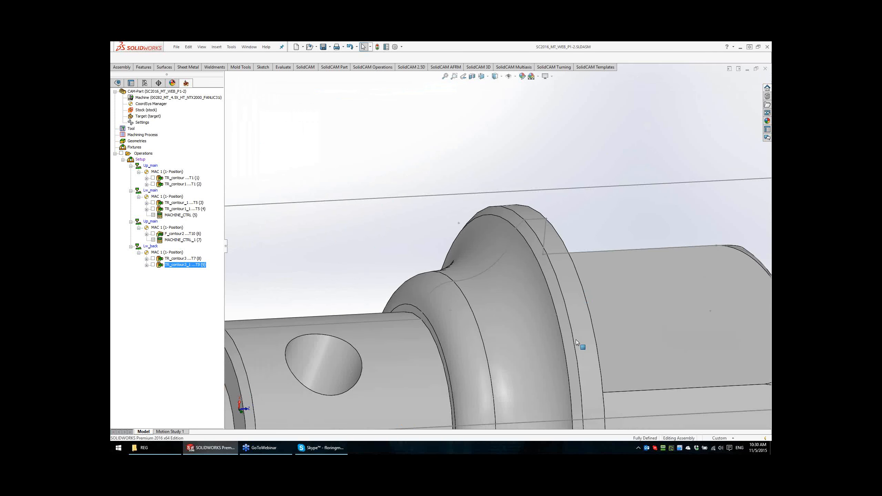
{"action": "scroll", "coordinate": [421, 299], "scroll_direction": "down", "scroll_amount": 5}
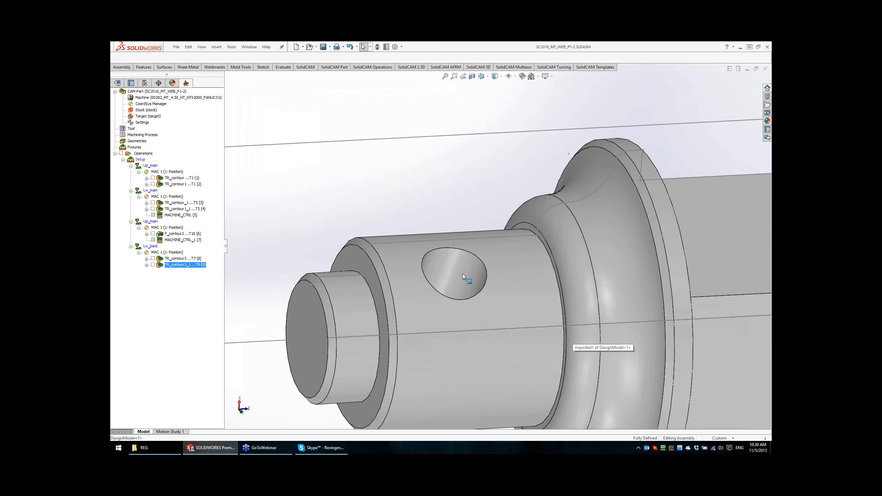
{"action": "right_click", "coordinate": [184, 264]}
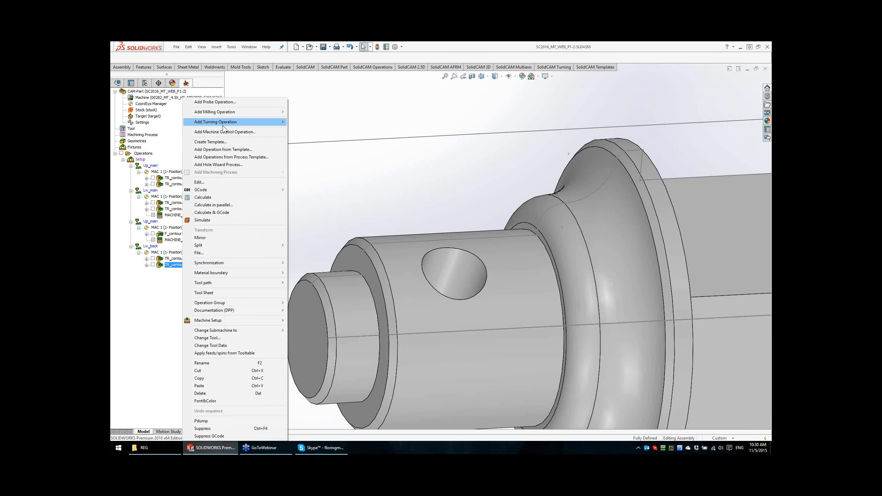
{"action": "mouse_move", "coordinate": [260, 111]}
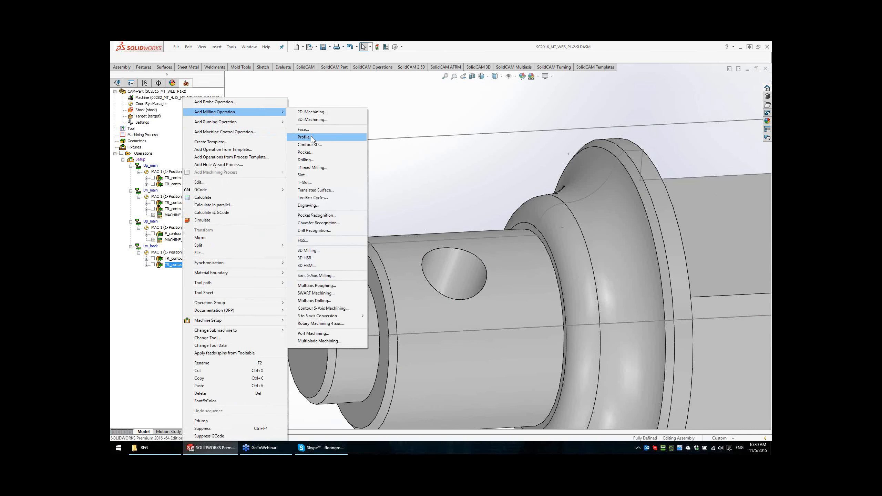
{"action": "left_click", "coordinate": [306, 160]}
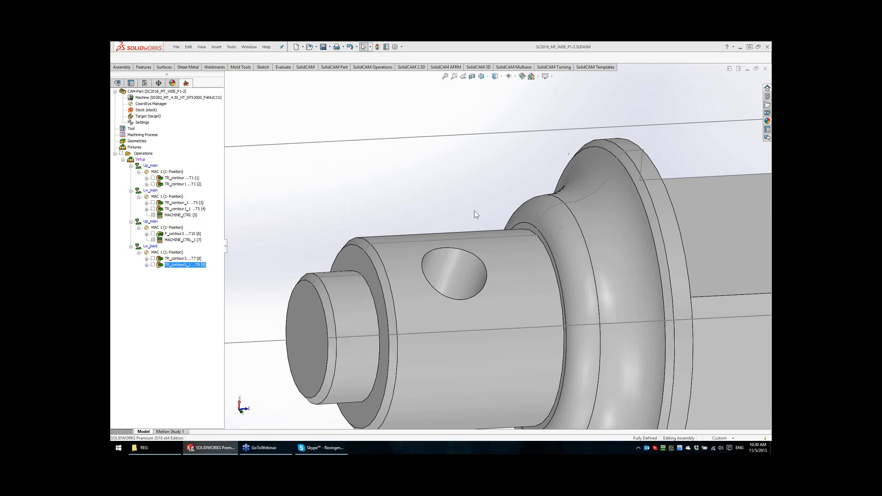
Step: Define coordinate system position 2 from the cross hole's face, with its origin at the center of revolution face
{"action": "left_click", "coordinate": [325, 125]}
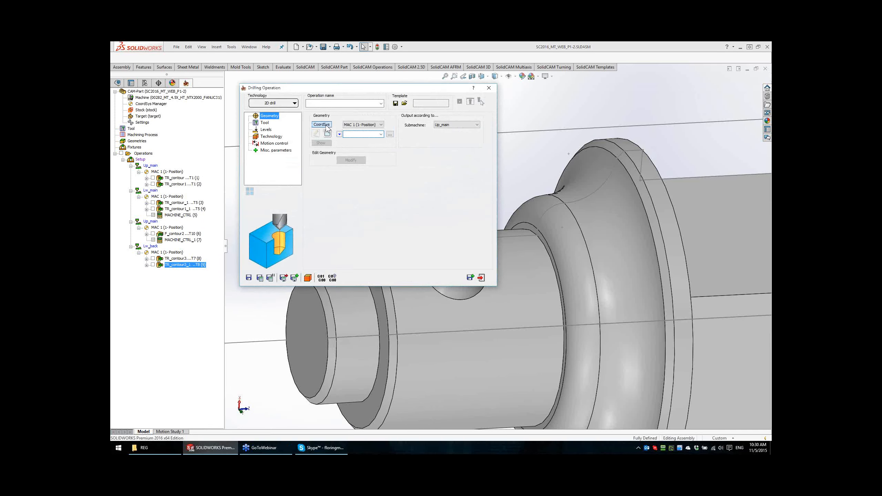
{"action": "left_click", "coordinate": [173, 216]}
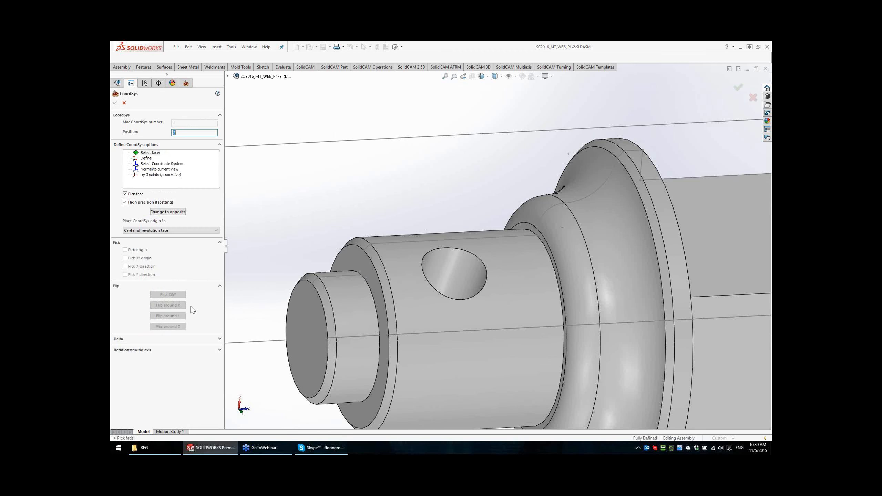
{"action": "left_click", "coordinate": [454, 271]}
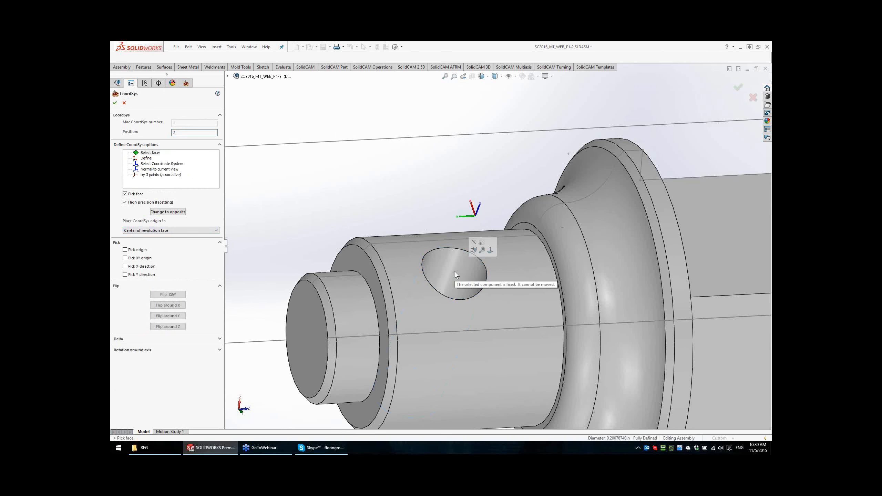
{"action": "left_click", "coordinate": [115, 103]}
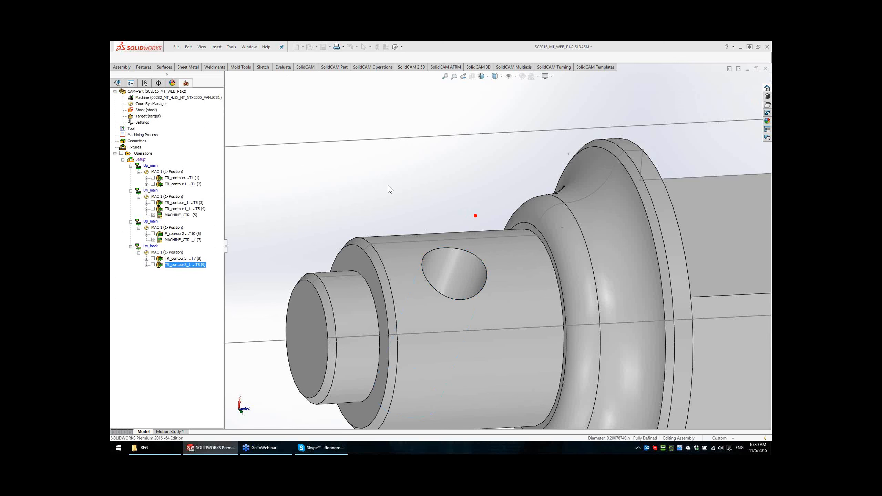
{"action": "left_click_drag", "start_coordinate": [434, 282], "coordinate": [364, 101]}
{"action": "left_click", "coordinate": [358, 250]}
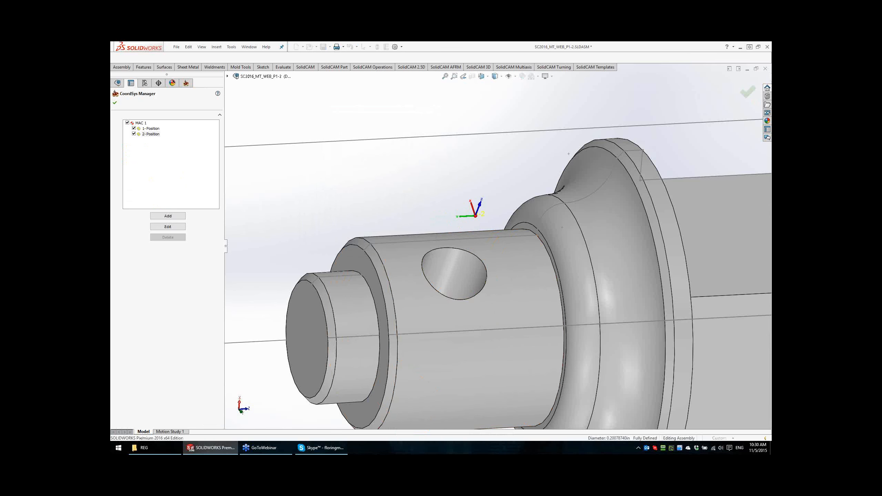
{"action": "left_click", "coordinate": [115, 103]}
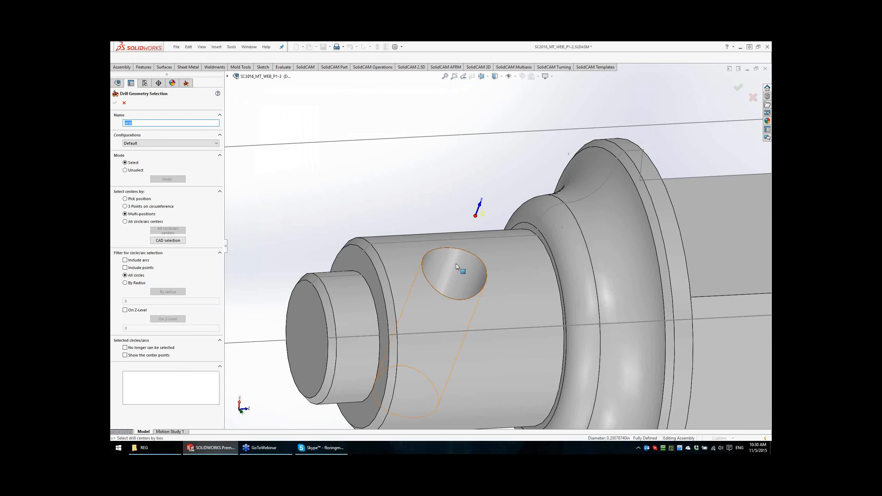
Step: Pick the cross hole as the drill geometry and select the 5.1 mm drill, tool 11 on UP_TR
{"action": "left_click", "coordinate": [456, 263]}
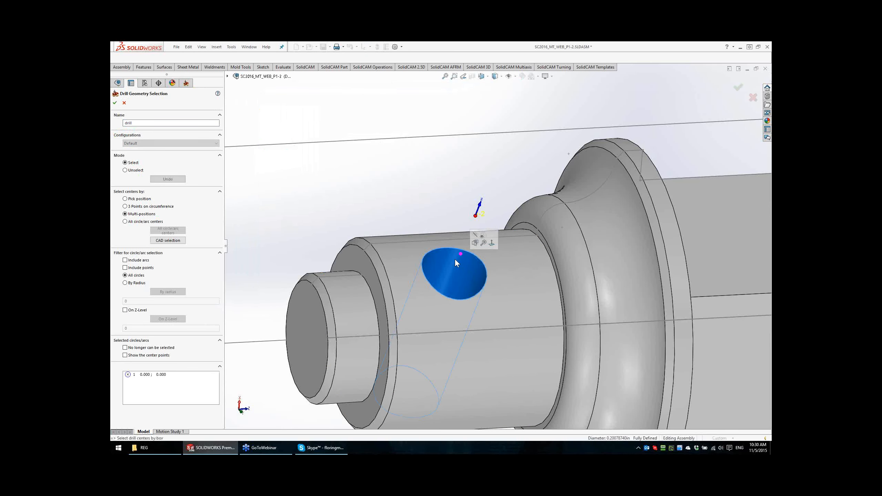
{"action": "left_click", "coordinate": [114, 103]}
{"action": "left_click", "coordinate": [264, 123]}
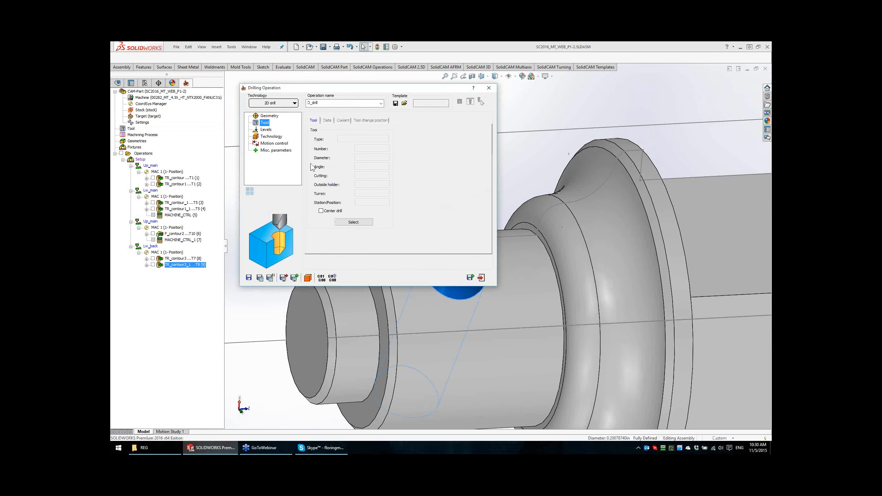
{"action": "left_click", "coordinate": [352, 223]}
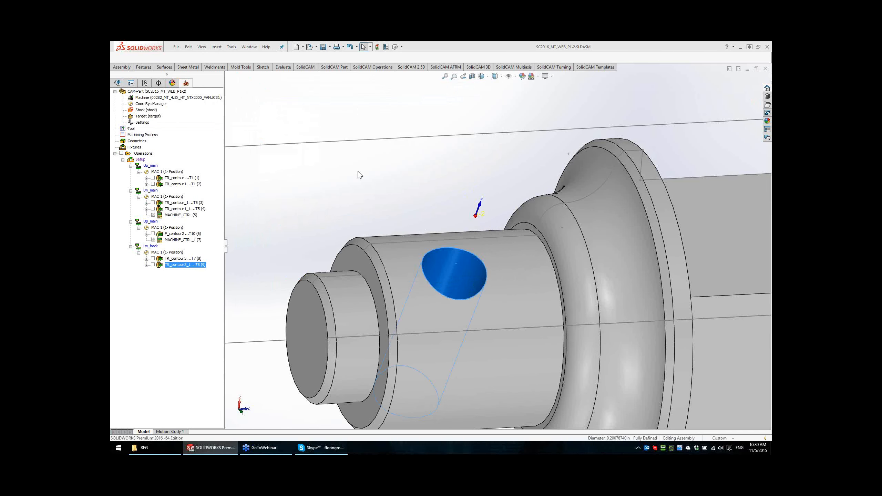
{"action": "left_click", "coordinate": [206, 171]}
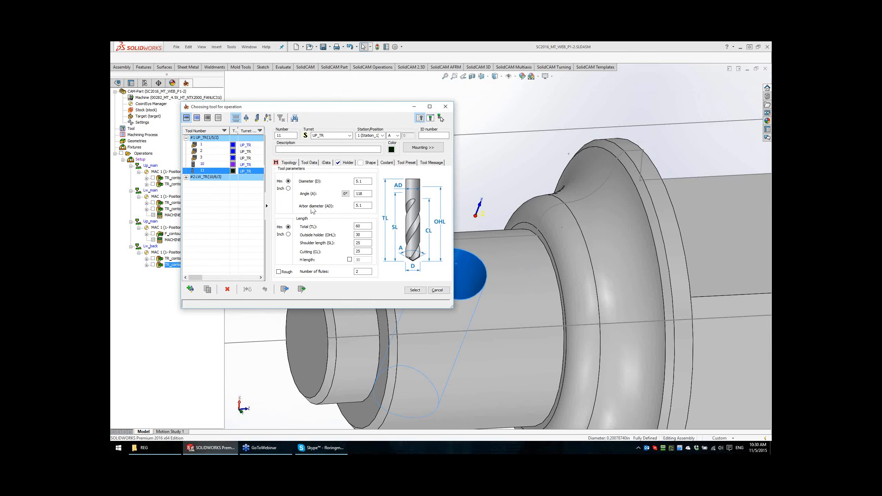
{"action": "left_click", "coordinate": [415, 290]}
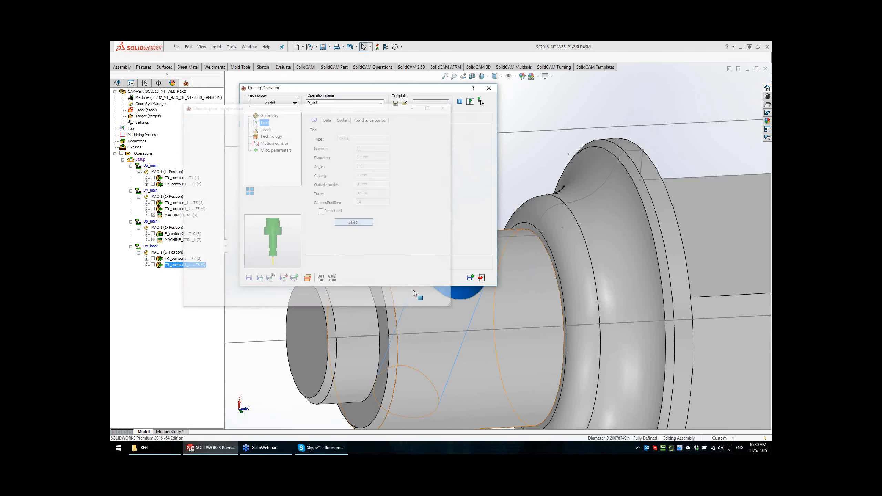
Step: Set the drilling upper level to -6.5 from the cylindrical face that contains the cross hole
{"action": "left_click", "coordinate": [266, 130]}
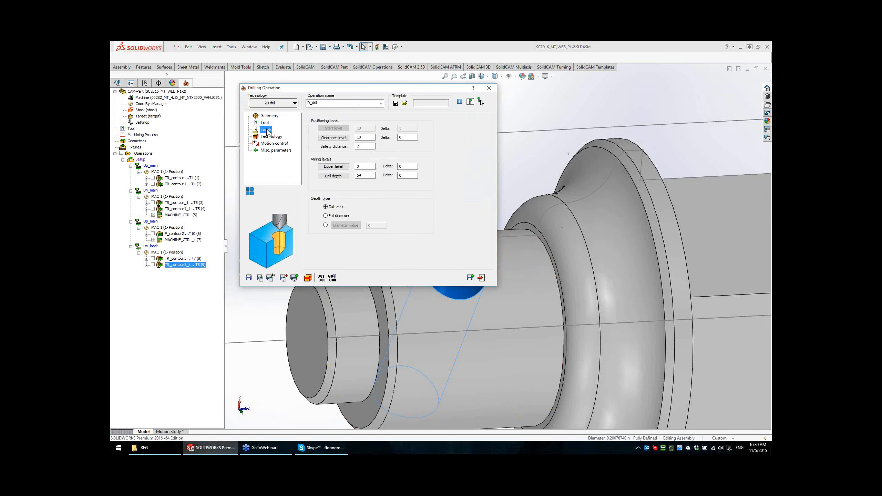
{"action": "left_click", "coordinate": [334, 168]}
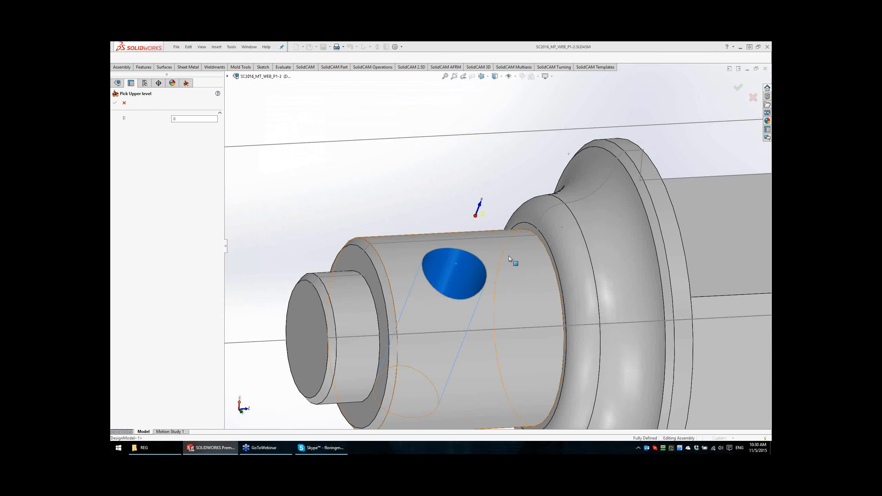
{"action": "middle_click_drag", "start_coordinate": [508, 256], "coordinate": [611, 264]}
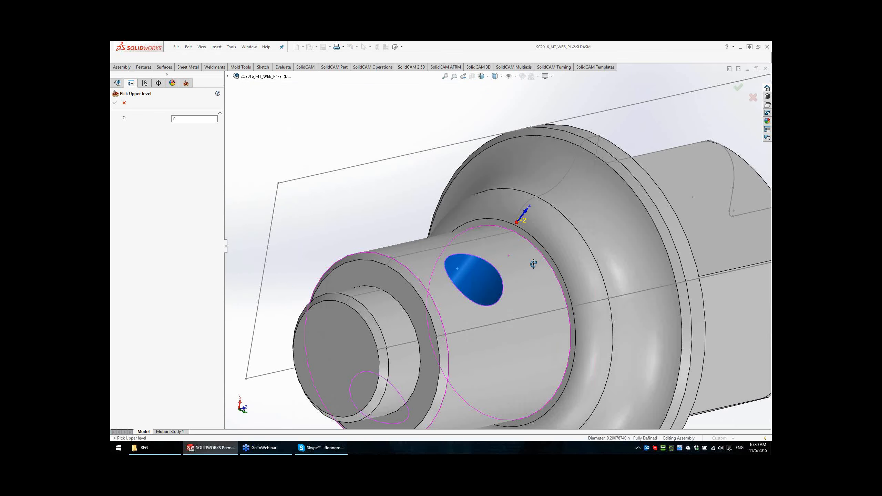
{"action": "left_click", "coordinate": [651, 186]}
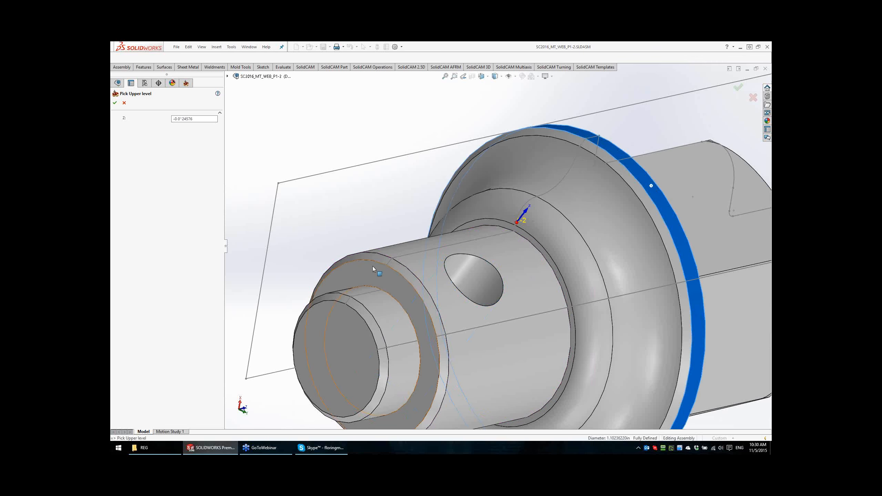
{"action": "left_click", "coordinate": [509, 267]}
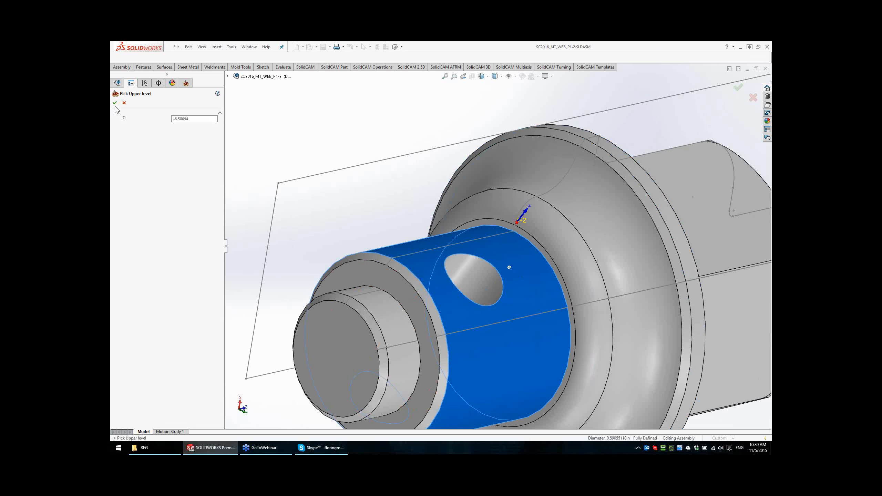
{"action": "left_click", "coordinate": [193, 119]}
{"action": "left_click", "coordinate": [115, 104]}
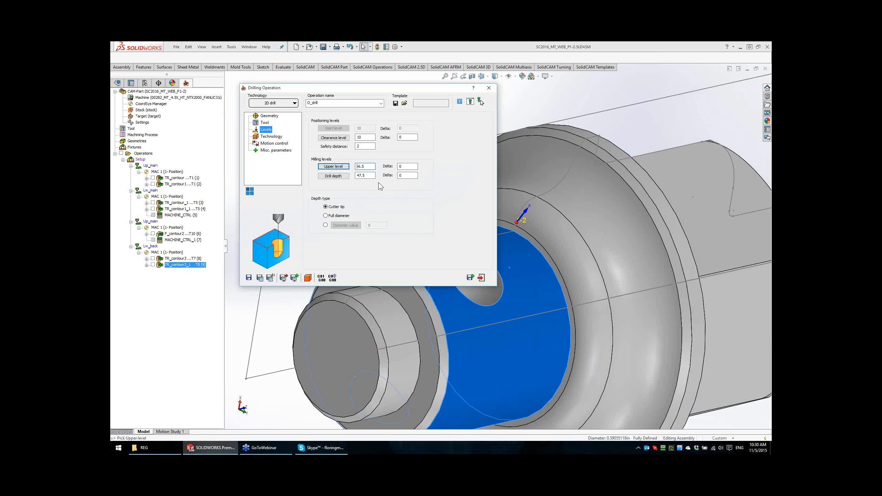
Step: Pick the drill depth on the same cylindrical face, set it to 15 with a delta of -1, and choose the Full diameter depth type
{"action": "left_click", "coordinate": [333, 176]}
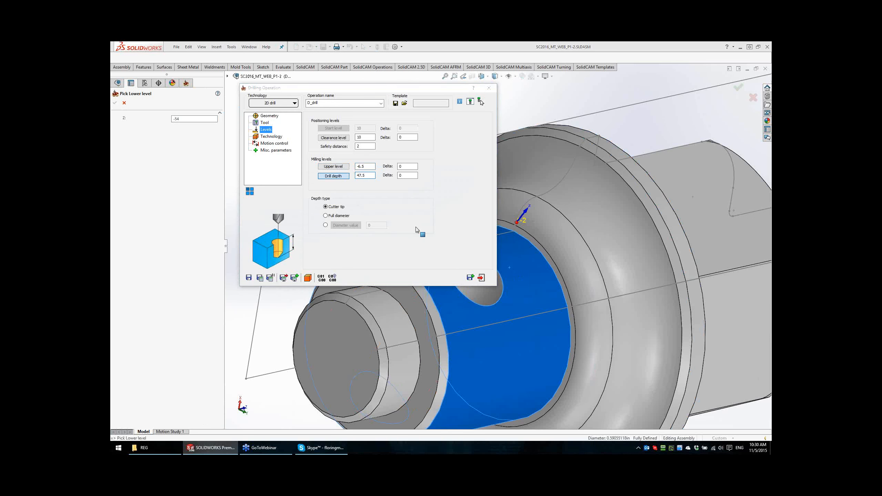
{"action": "middle_click_drag", "start_coordinate": [527, 291], "coordinate": [374, 388]}
{"action": "left_click", "coordinate": [373, 389]}
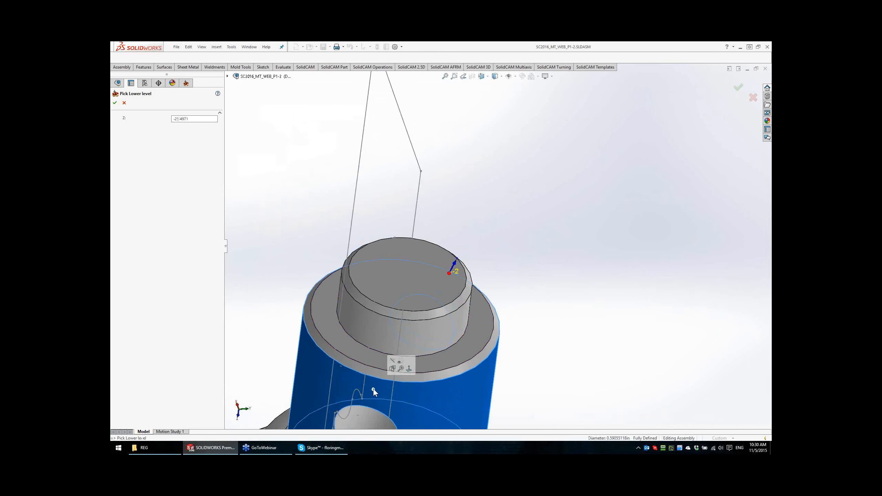
{"action": "left_click", "coordinate": [115, 103]}
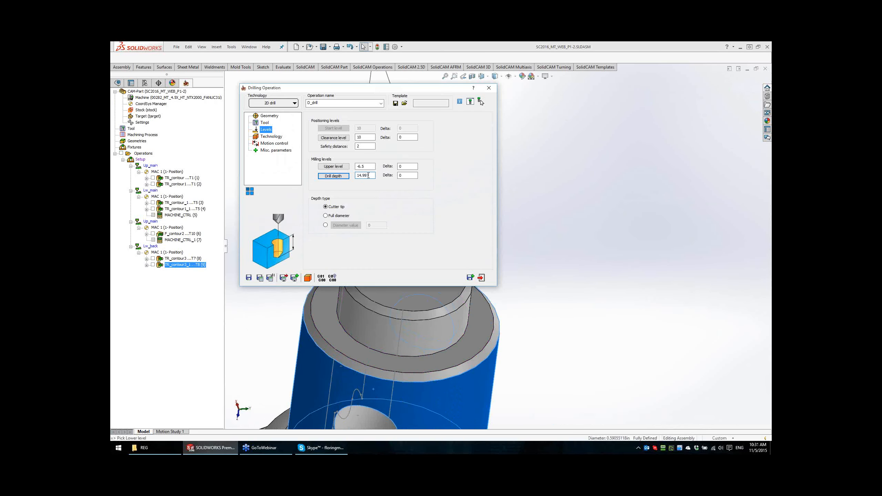
{"action": "type", "text": "15"}
{"action": "key", "text": "Tab"}
{"action": "type", "text": "-1"}
{"action": "left_click", "coordinate": [326, 215]}
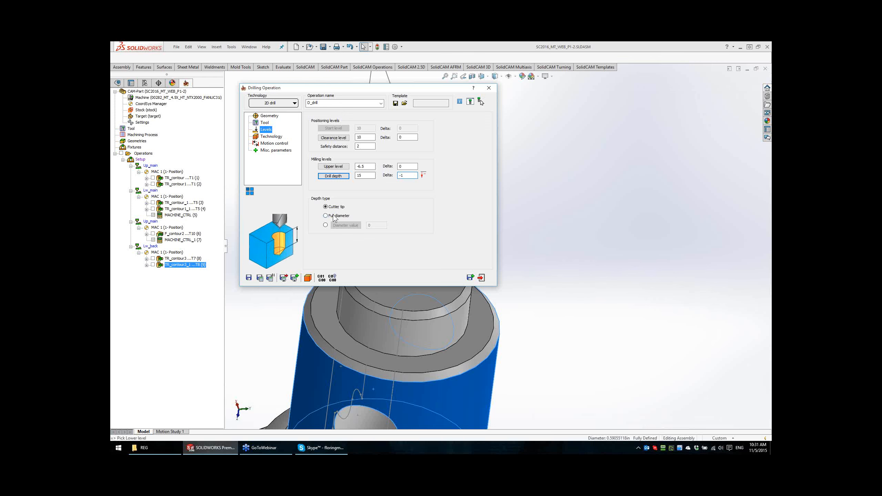
Step: Keep the default sorting and drilling cycle, and save and calculate the cross-hole drilling operation
{"action": "left_click", "coordinate": [267, 137]}
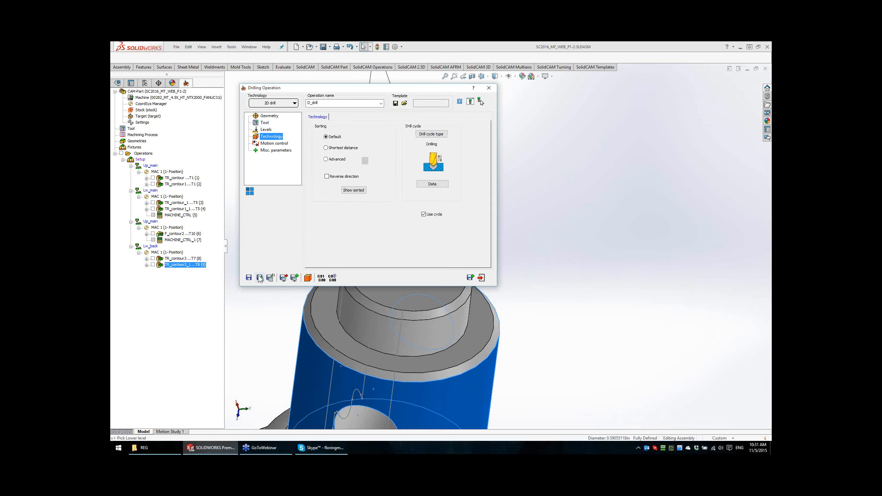
{"action": "left_click", "coordinate": [259, 278]}
{"action": "left_click", "coordinate": [446, 252]}
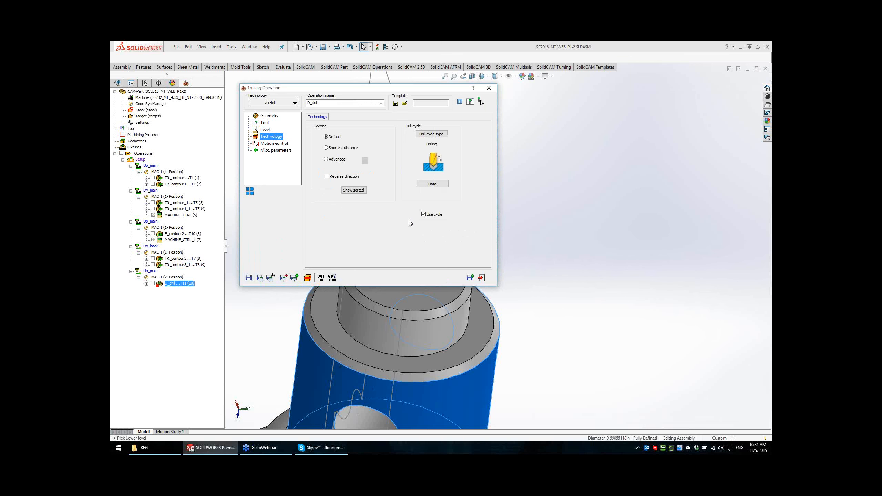
{"action": "mouse_move", "coordinate": [345, 90]}
{"action": "left_mouse_down"}
{"action": "mouse_move", "coordinate": [352, 97]}
{"action": "mouse_move", "coordinate": [343, 92]}
{"action": "left_mouse_up"}
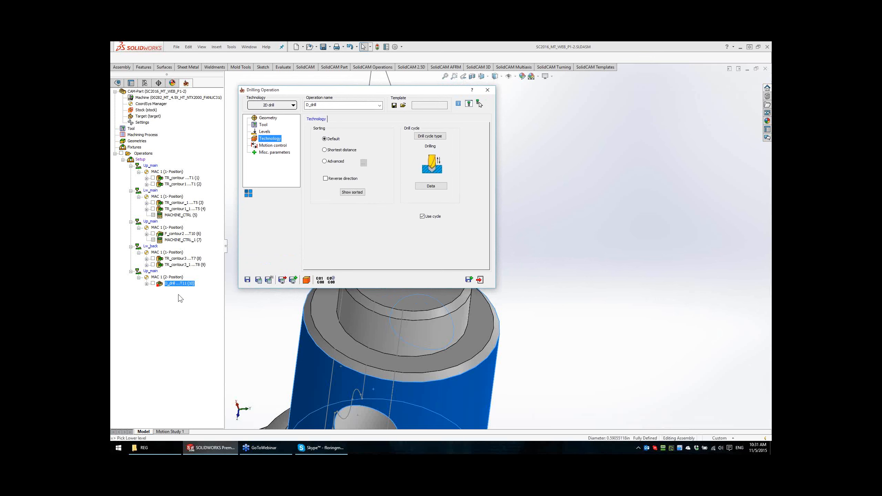
Step: Output the drilling operation to the Up_back submachine, save and calculate it, and close the operation
{"action": "left_click", "coordinate": [269, 118]}
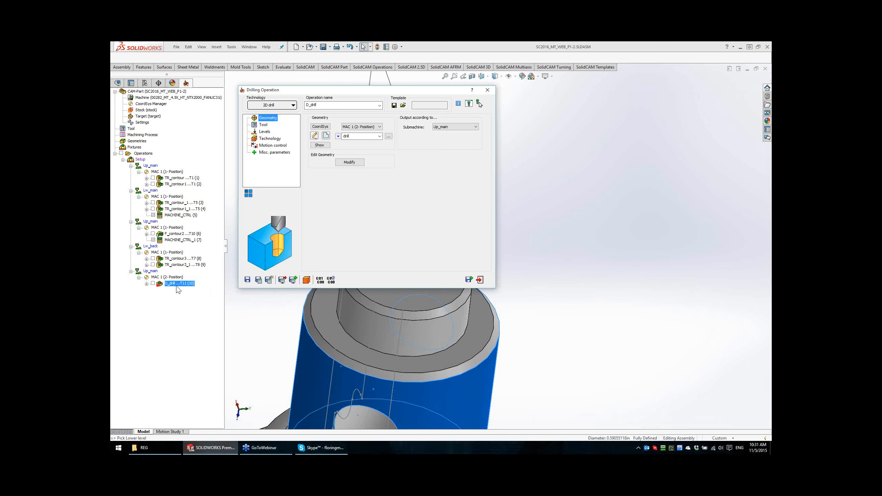
{"action": "mouse_move", "coordinate": [176, 285]}
{"action": "left_click", "coordinate": [443, 127]}
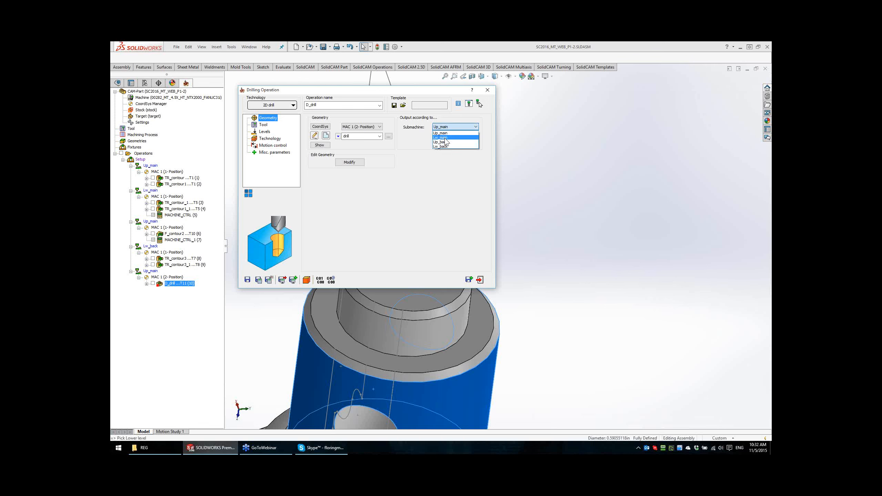
{"action": "left_click", "coordinate": [446, 142]}
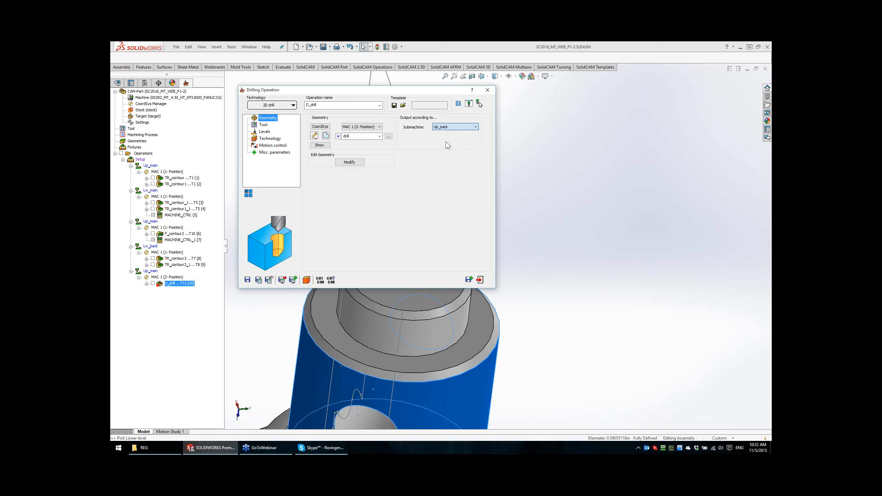
{"action": "left_click", "coordinate": [259, 282]}
{"action": "left_click", "coordinate": [479, 280]}
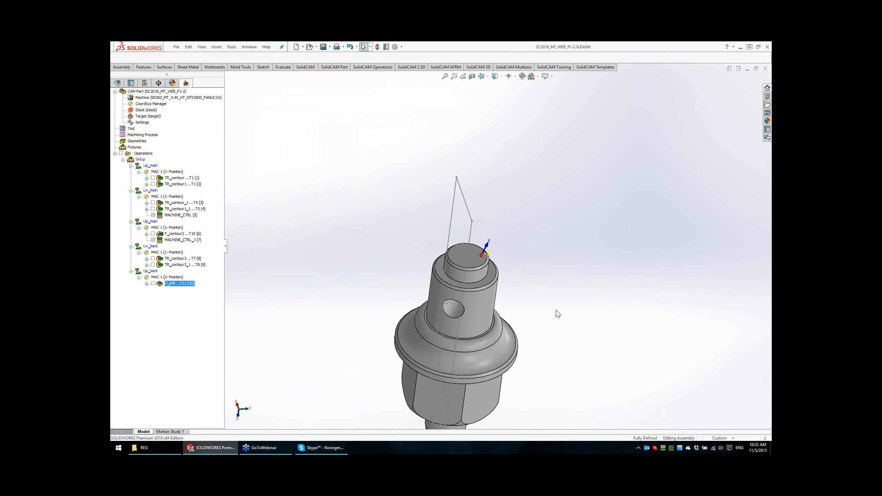
Step: Run the machine simulation for all operations on the Mori Seiki machine
{"action": "right_click", "coordinate": [136, 155]}
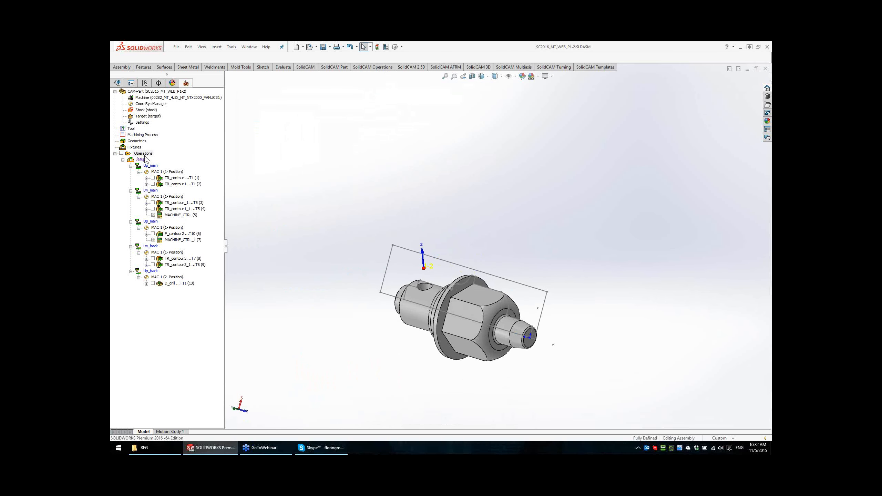
{"action": "left_click", "coordinate": [184, 273]}
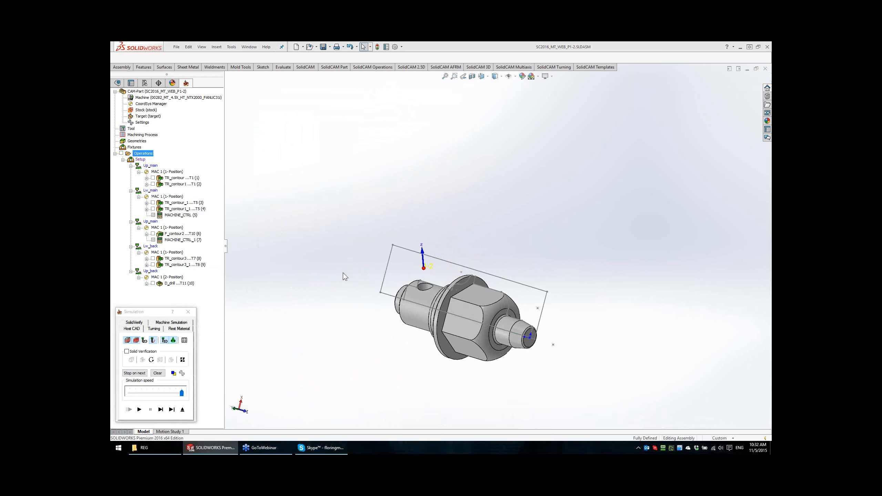
{"action": "left_click", "coordinate": [186, 328]}
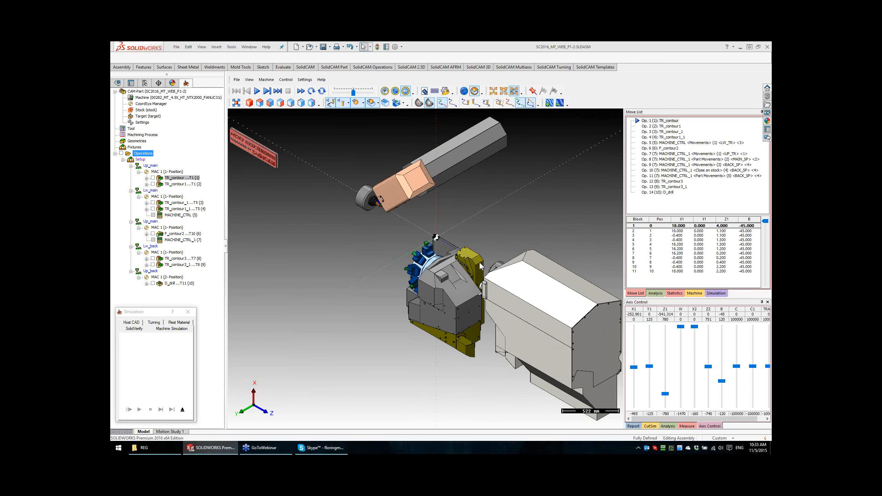
{"action": "middle_click_drag", "start_coordinate": [481, 266], "coordinate": [434, 262]}
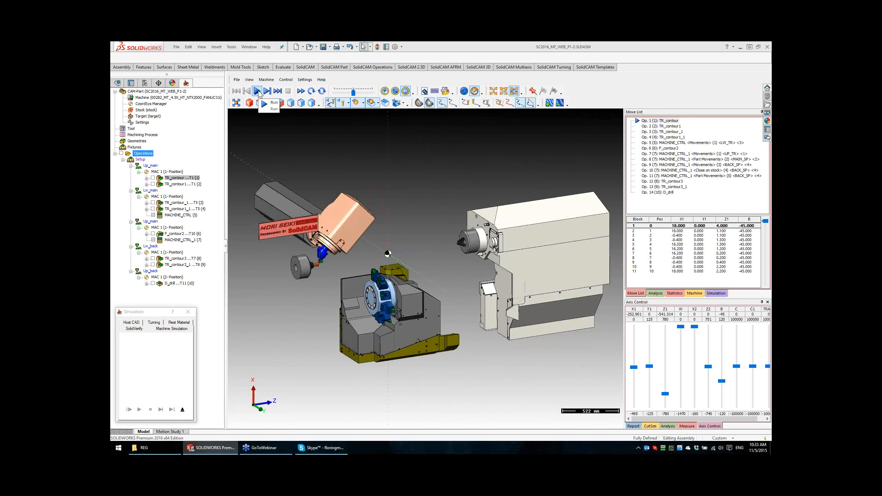
{"action": "left_click", "coordinate": [257, 92]}
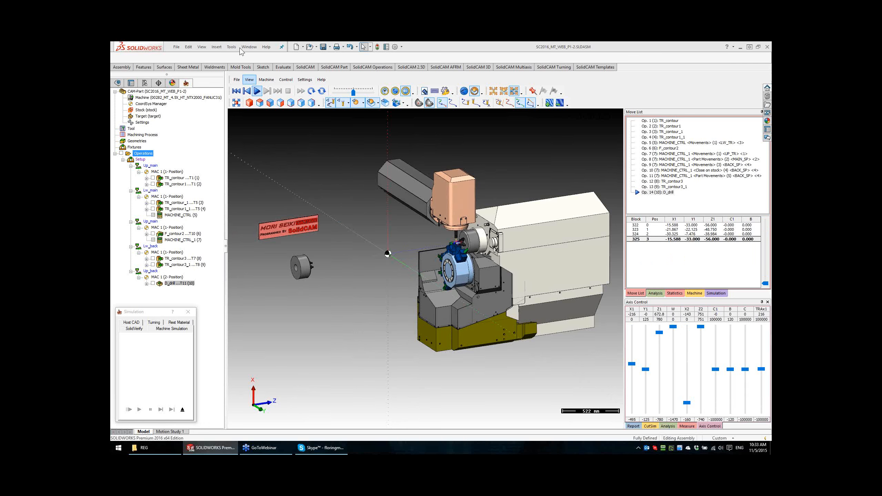
Step: Inspect the cross-hole drill position at the back spindle up close in the simulation, and exit the simulation
{"action": "middle_click_drag", "start_coordinate": [459, 241], "coordinate": [473, 250]}
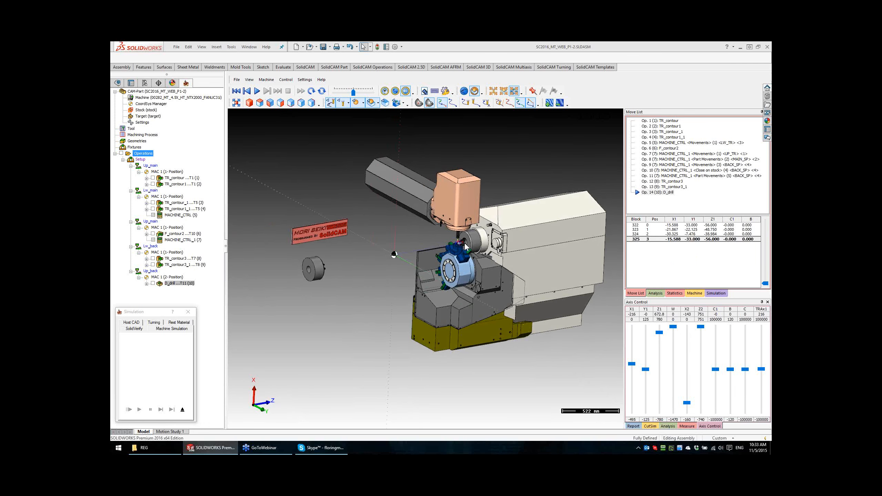
{"action": "scroll", "coordinate": [464, 242], "scroll_direction": "up", "scroll_amount": 5}
{"action": "scroll", "coordinate": [465, 247], "scroll_direction": "up", "scroll_amount": 5}
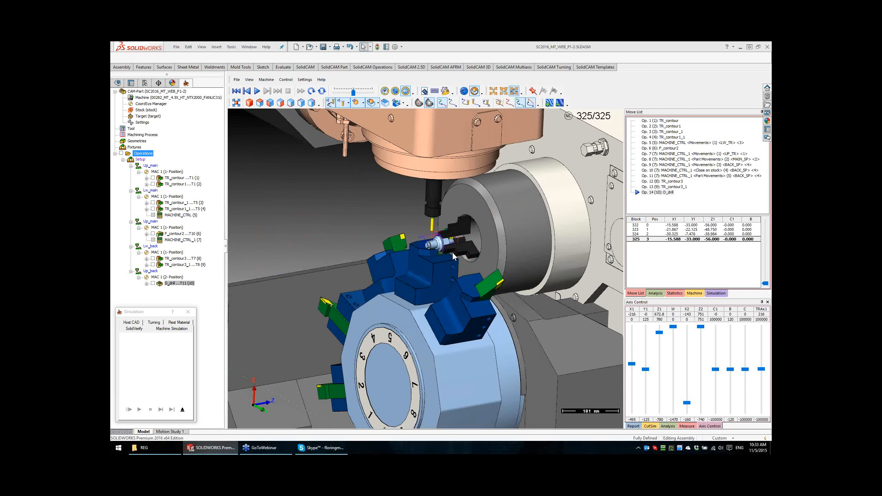
{"action": "scroll", "coordinate": [444, 241], "scroll_direction": "down", "scroll_amount": 5}
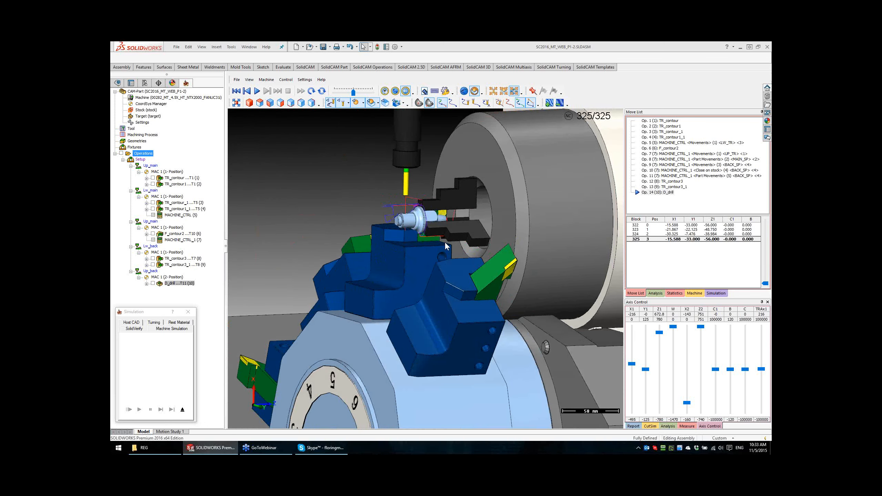
{"action": "left_click", "coordinate": [183, 410]}
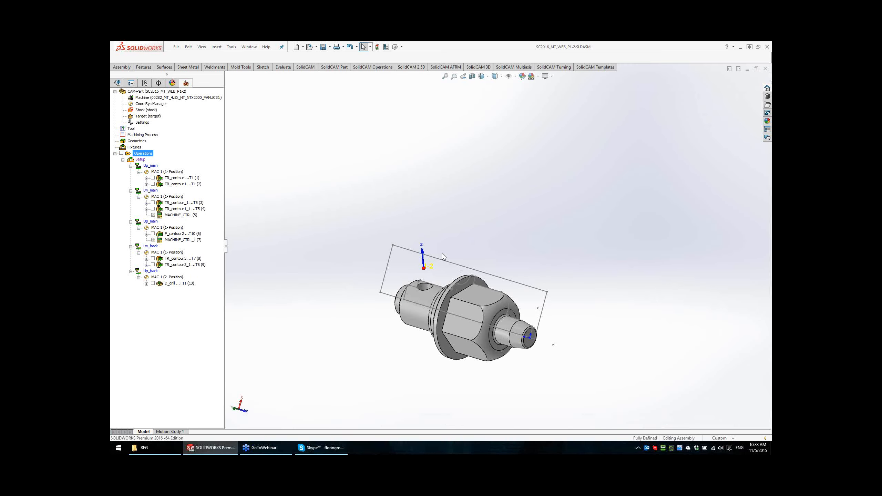
Step: Review the part tool table and the turret mounting of tool 1, and close the table
{"action": "scroll", "coordinate": [442, 254], "scroll_direction": "up", "scroll_amount": 2}
{"action": "scroll", "coordinate": [428, 326], "scroll_direction": "down", "scroll_amount": 4}
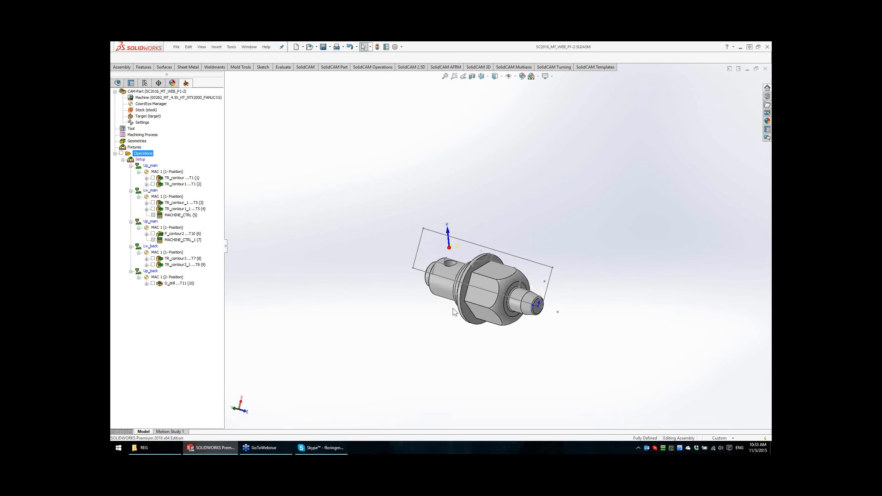
{"action": "left_click", "coordinate": [131, 128]}
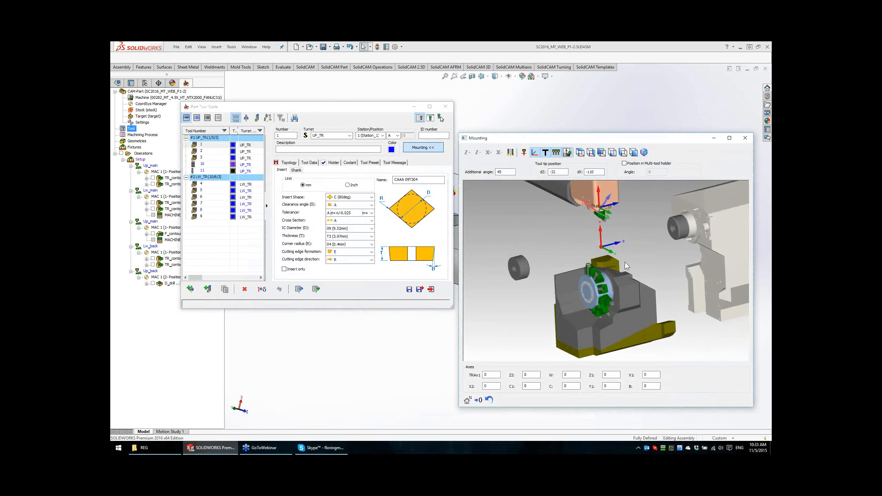
{"action": "middle_click_drag", "start_coordinate": [651, 278], "coordinate": [636, 262]}
{"action": "scroll", "coordinate": [636, 263], "scroll_direction": "up", "scroll_amount": 2}
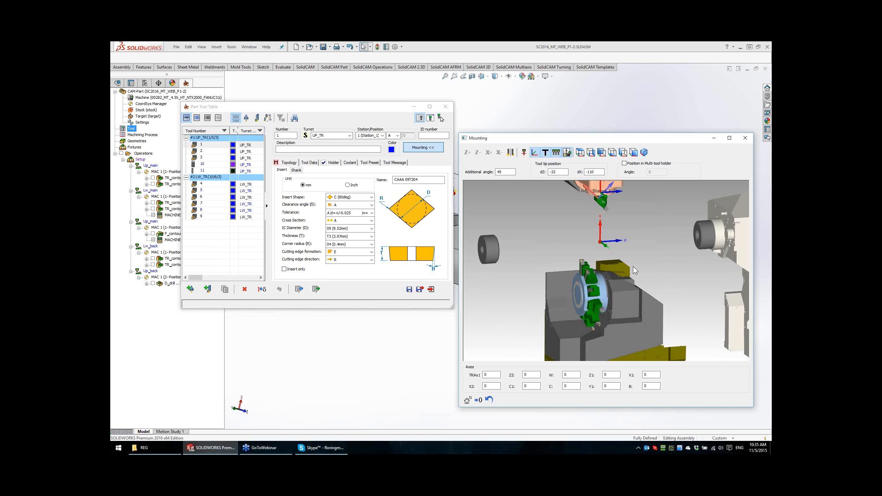
{"action": "left_click", "coordinate": [431, 289]}
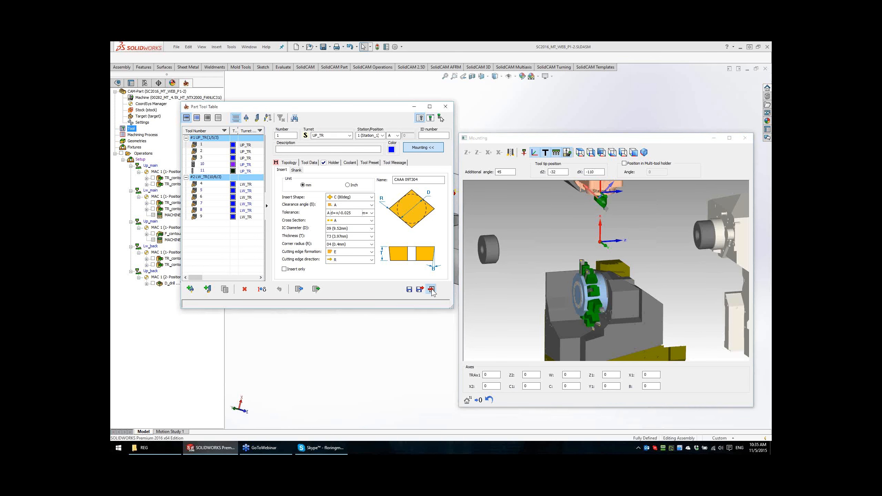
Step: Examine the Cnc Operator's Manual Stock Transfer to BACK_SP in a new machine control operation after F_contour2, and exit without saving
{"action": "right_click", "coordinate": [179, 234]}
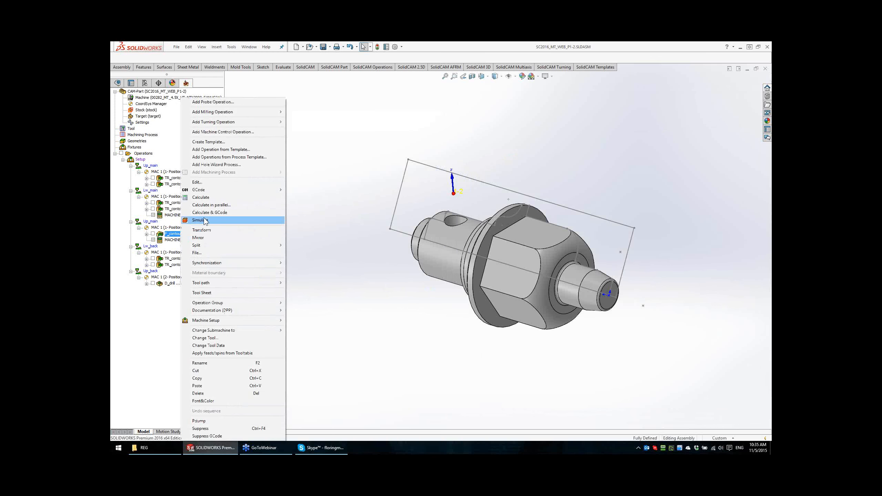
{"action": "left_click", "coordinate": [213, 132]}
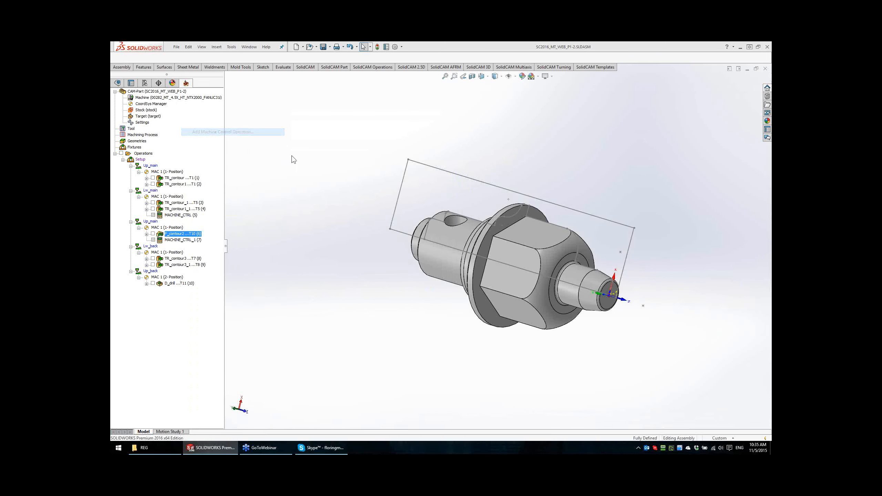
{"action": "left_click_drag", "start_coordinate": [255, 176], "coordinate": [336, 134]}
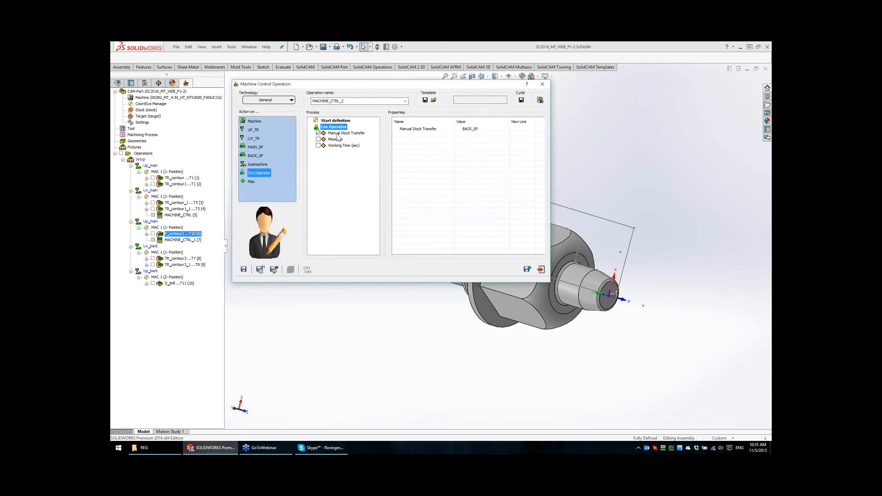
{"action": "left_click", "coordinate": [338, 133]}
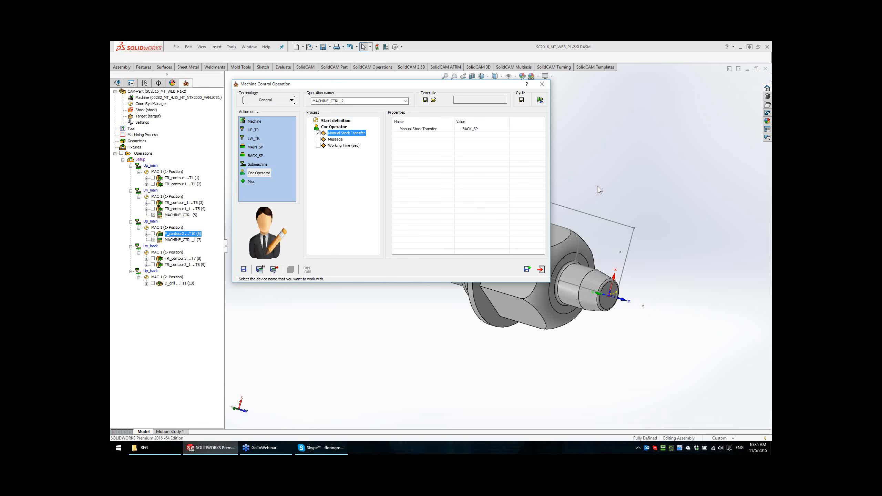
{"action": "left_click", "coordinate": [540, 270]}
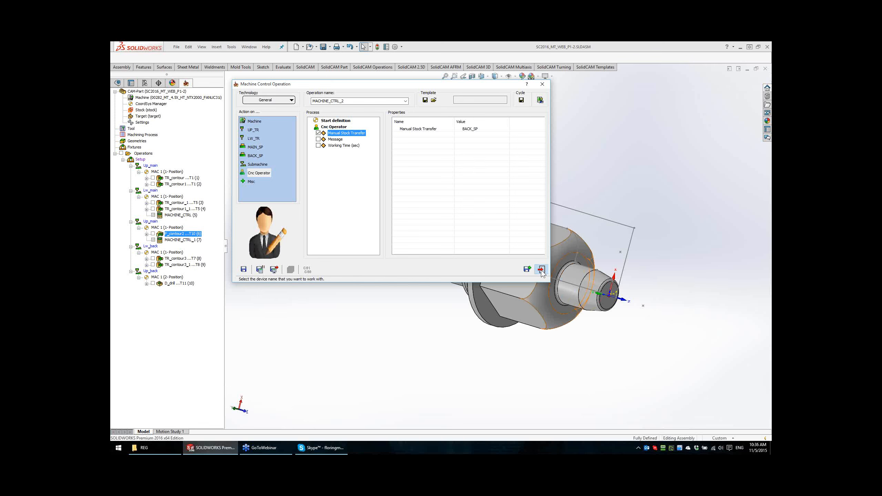